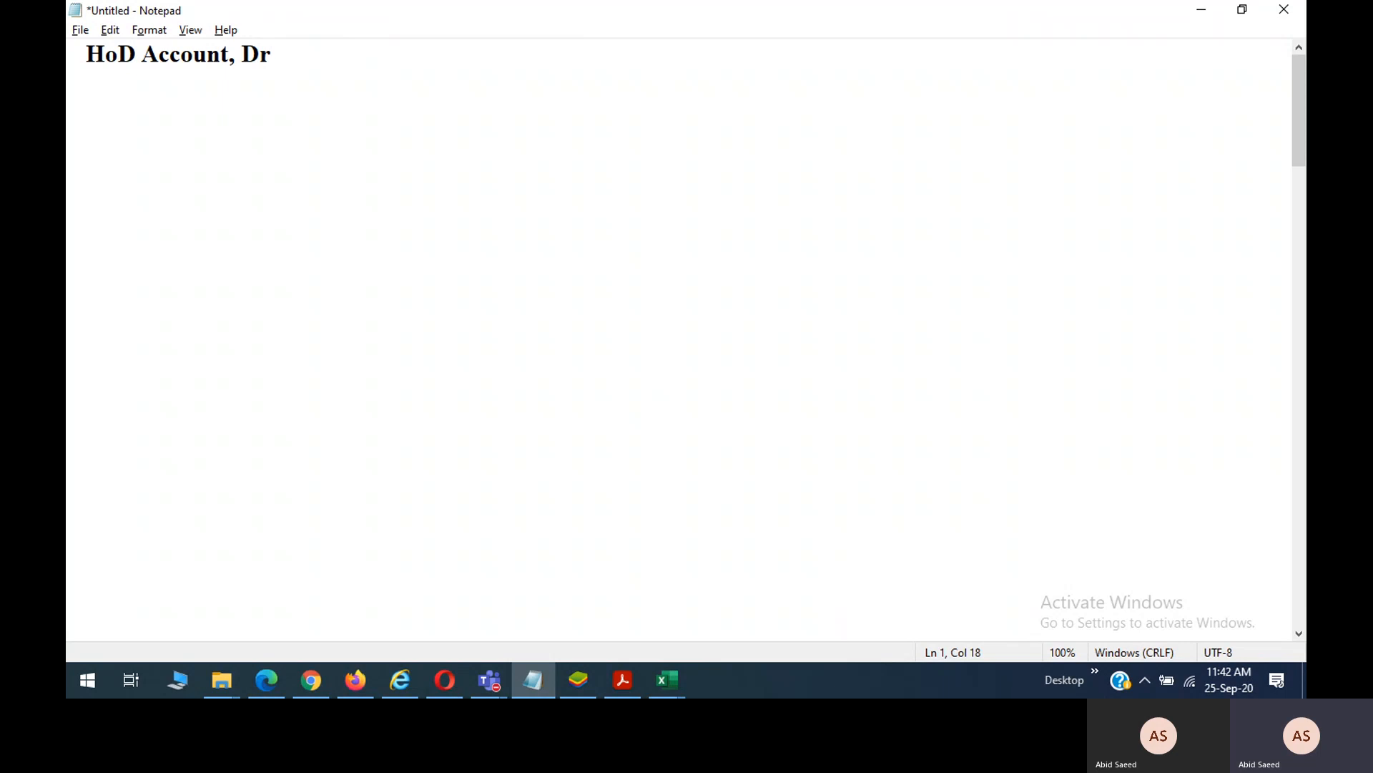
Type the HoD account line with the person's name, ending in 'Botany (HoD)'.
{"action": "key", "text": "Return"}
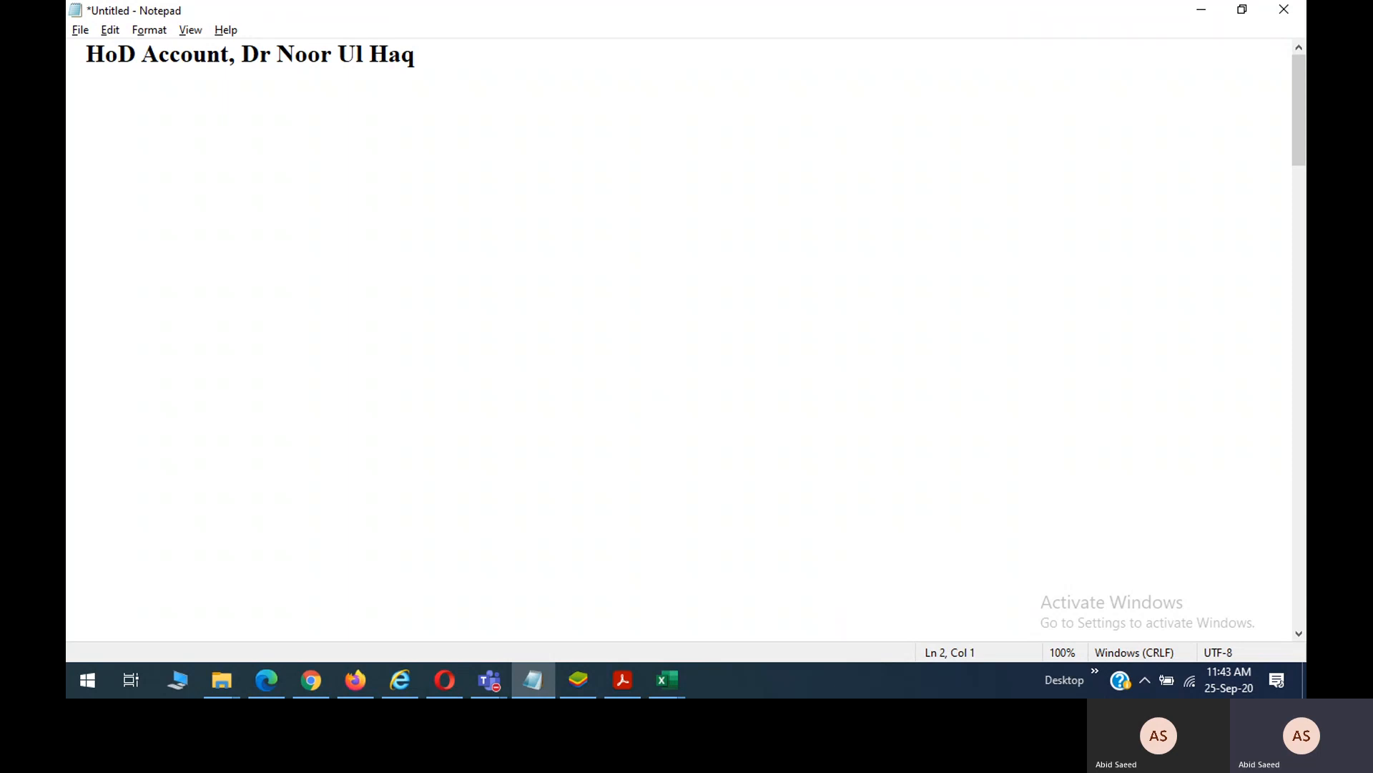
{"action": "type", "text": ","}
{"action": "key", "text": "BackSpace"}
{"action": "key", "text": "BackSpace"}
{"action": "type", "text": "Botany (h"}
{"action": "key", "text": "BackSpace"}
{"action": "type", "text": "H"}
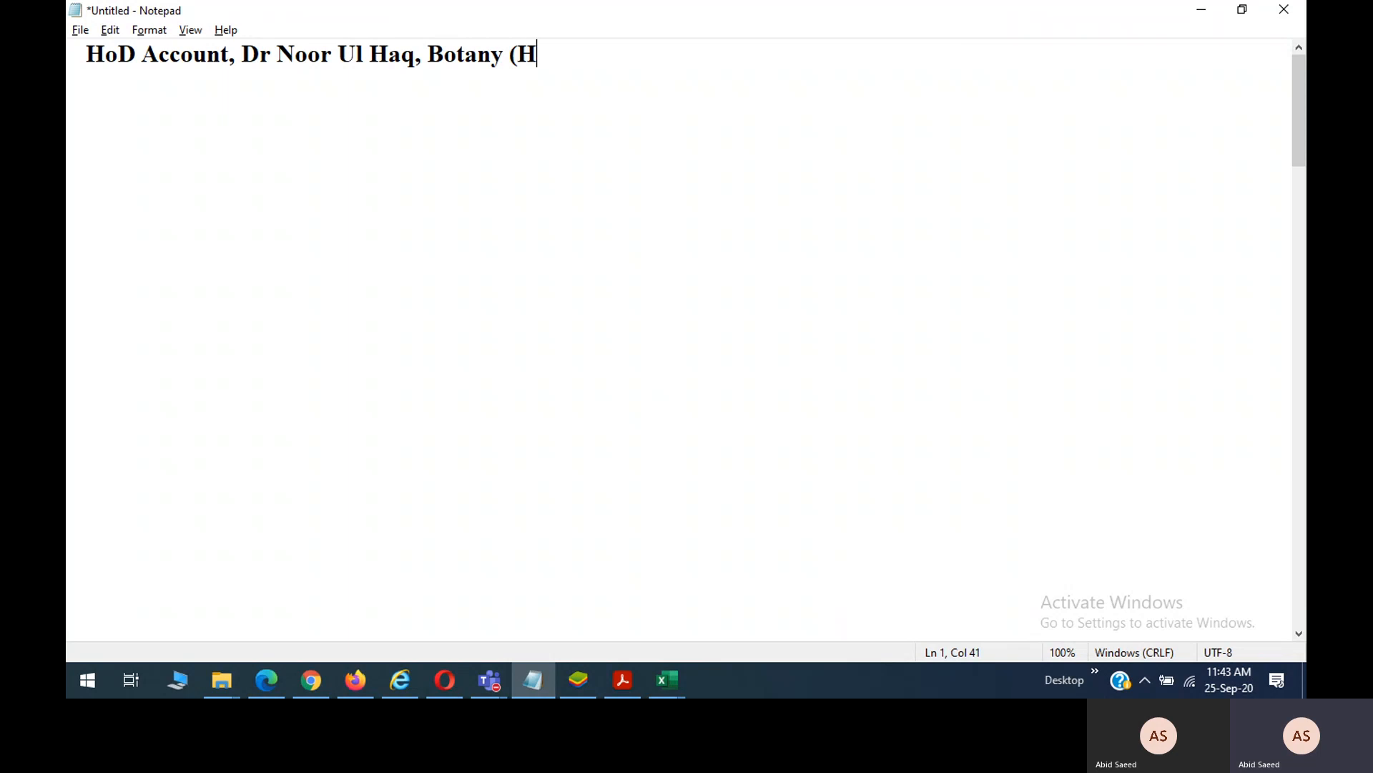
{"action": "type", "text": "oD0"}
{"action": "key", "text": "Return"}
{"action": "key", "text": "BackSpace"}
{"action": "key", "text": "BackSpace"}
{"action": "type", "text": ")"}
{"action": "key", "text": "Return"}
Add the lines 'Faculty Office Assitant' and 'Student Account', followed by a blank line.
{"action": "type", "text": "Fac"}
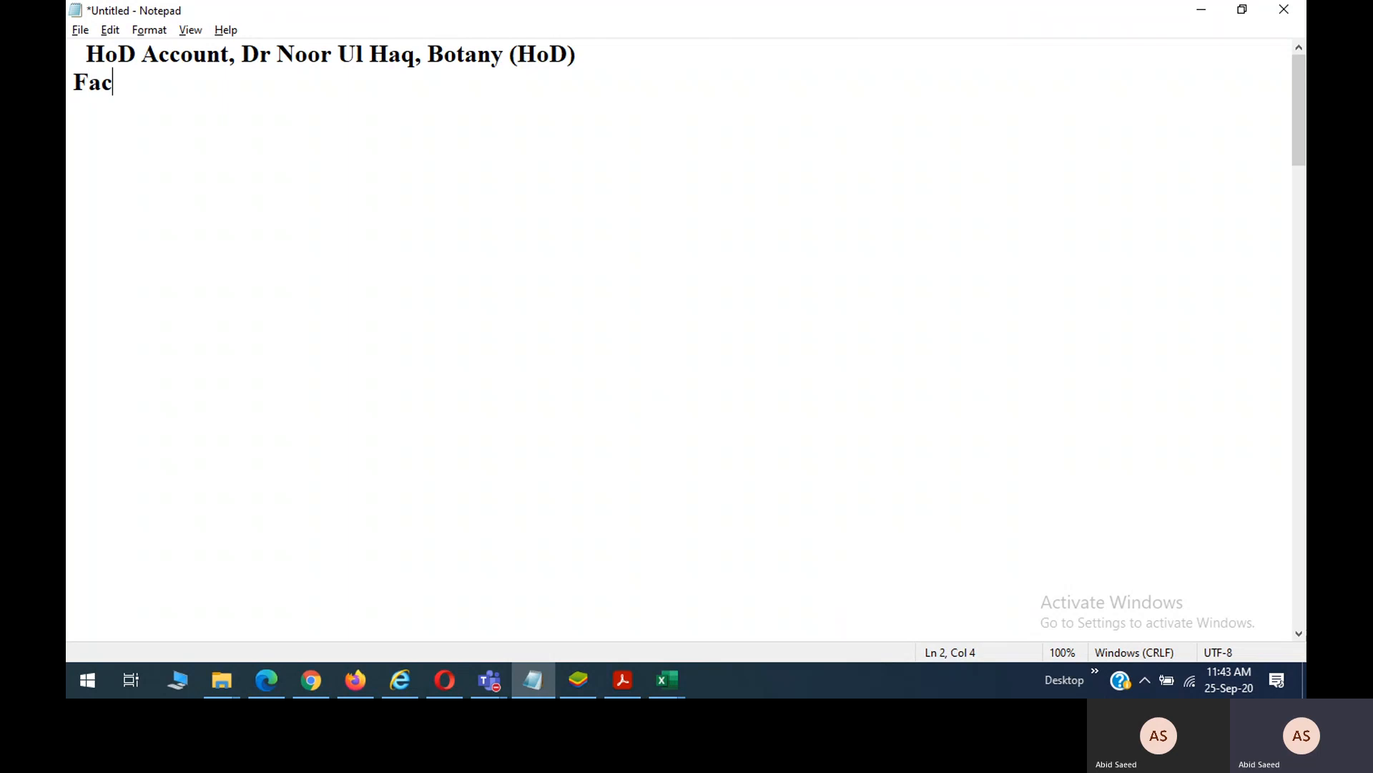
{"action": "type", "text": "ulty Office "}
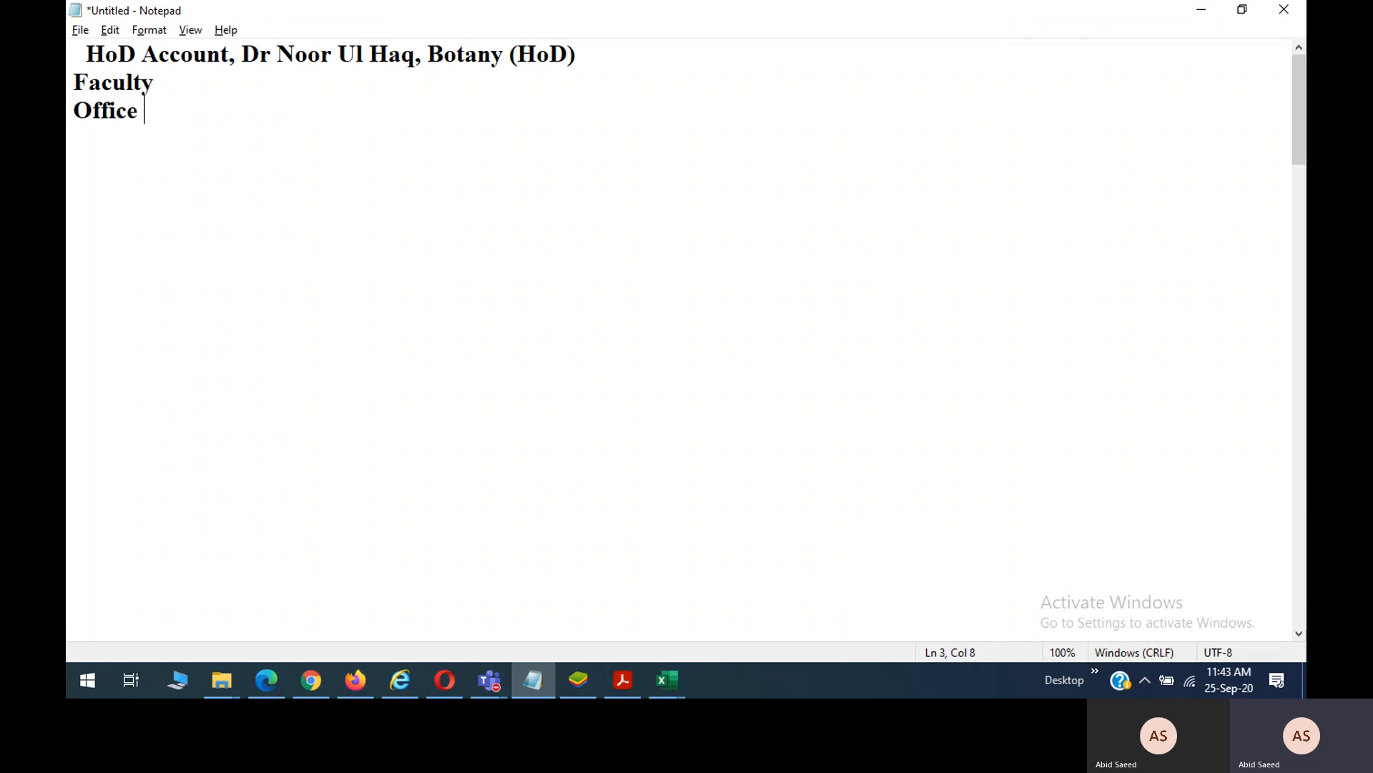
{"action": "type", "text": "Assitant"}
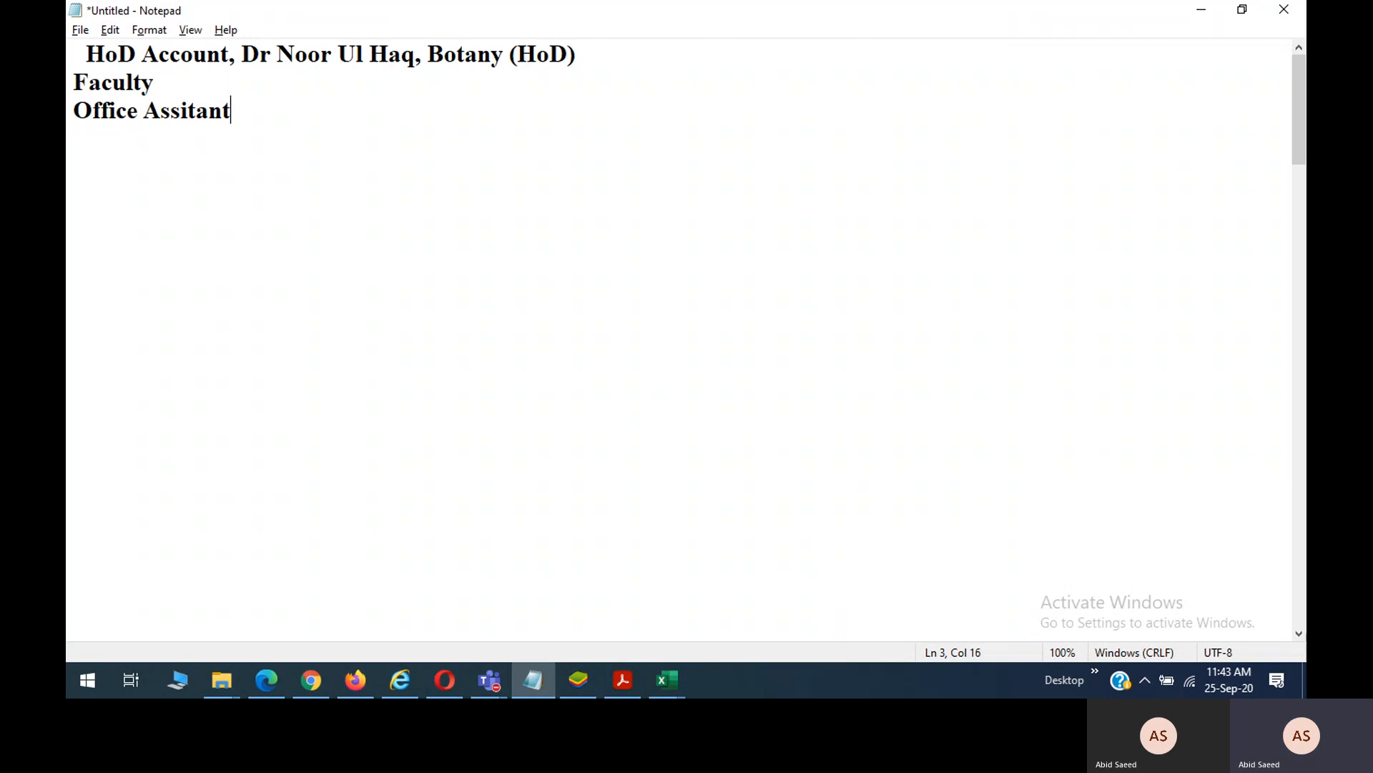
{"action": "key", "text": "Return"}
{"action": "type", "text": "Stu"}
{"action": "key", "text": "BackSpace"}
{"action": "type", "text": "udent "}
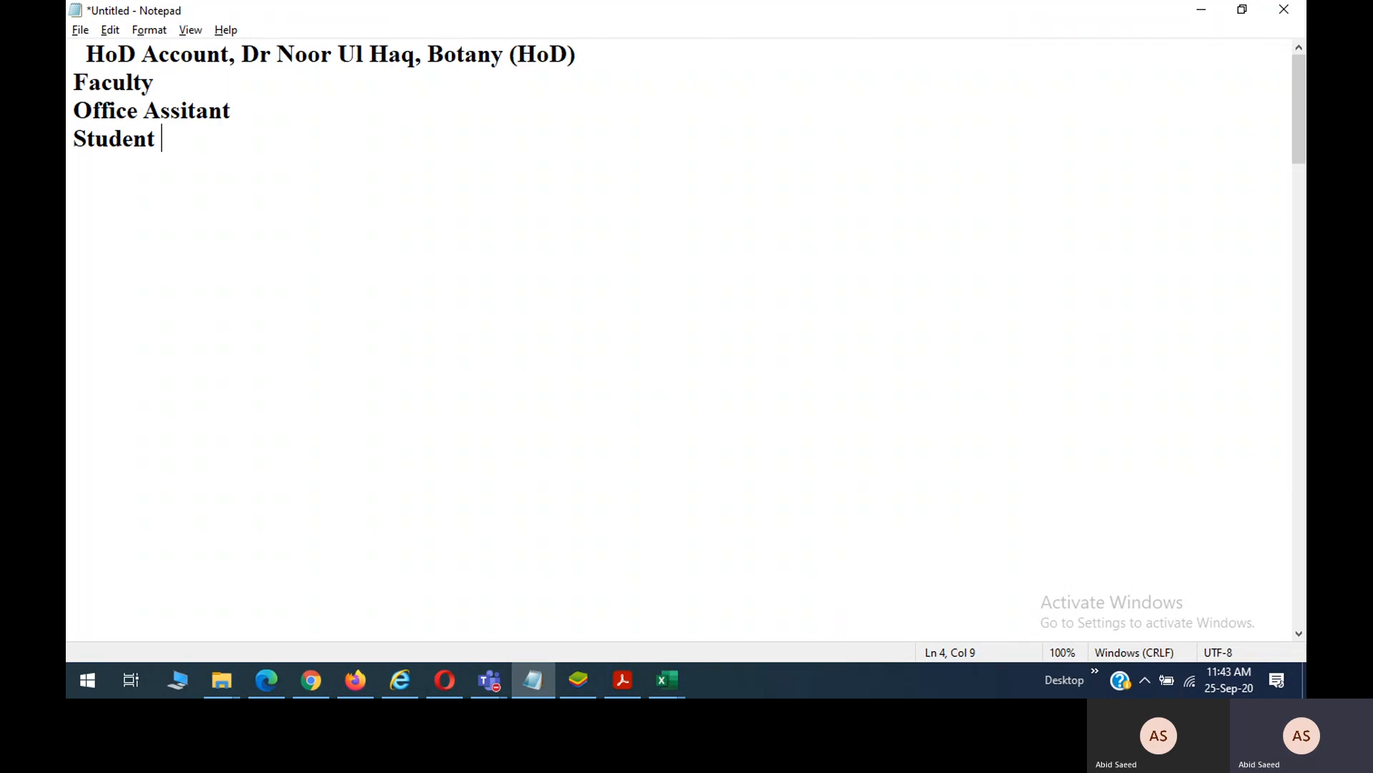
{"action": "type", "text": "Account"}
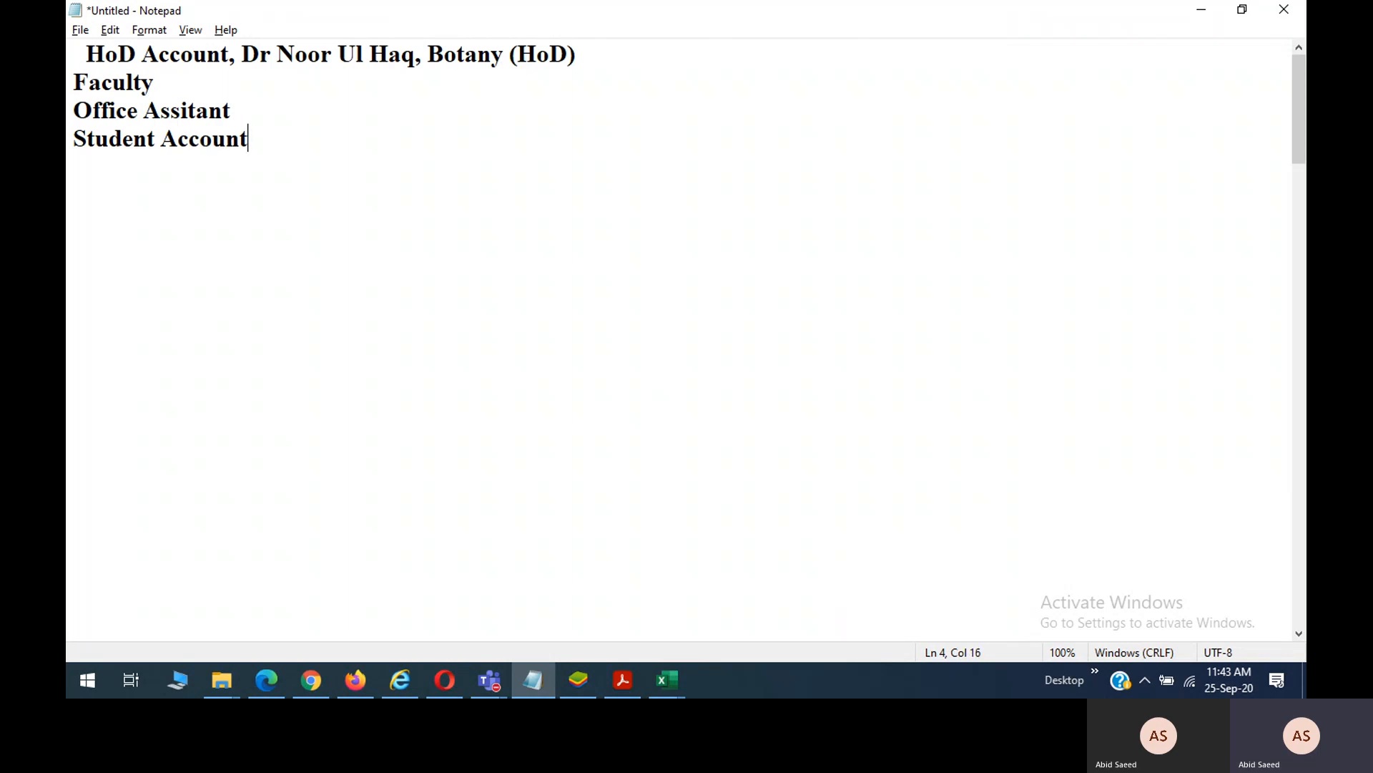
{"action": "key", "text": "Return"}
{"action": "key", "text": "Return"}
Add the heading 'HoD Responisibilities:' with an indented 'Offer courses' item beneath it.
{"action": "type", "text": "HoD Responis"}
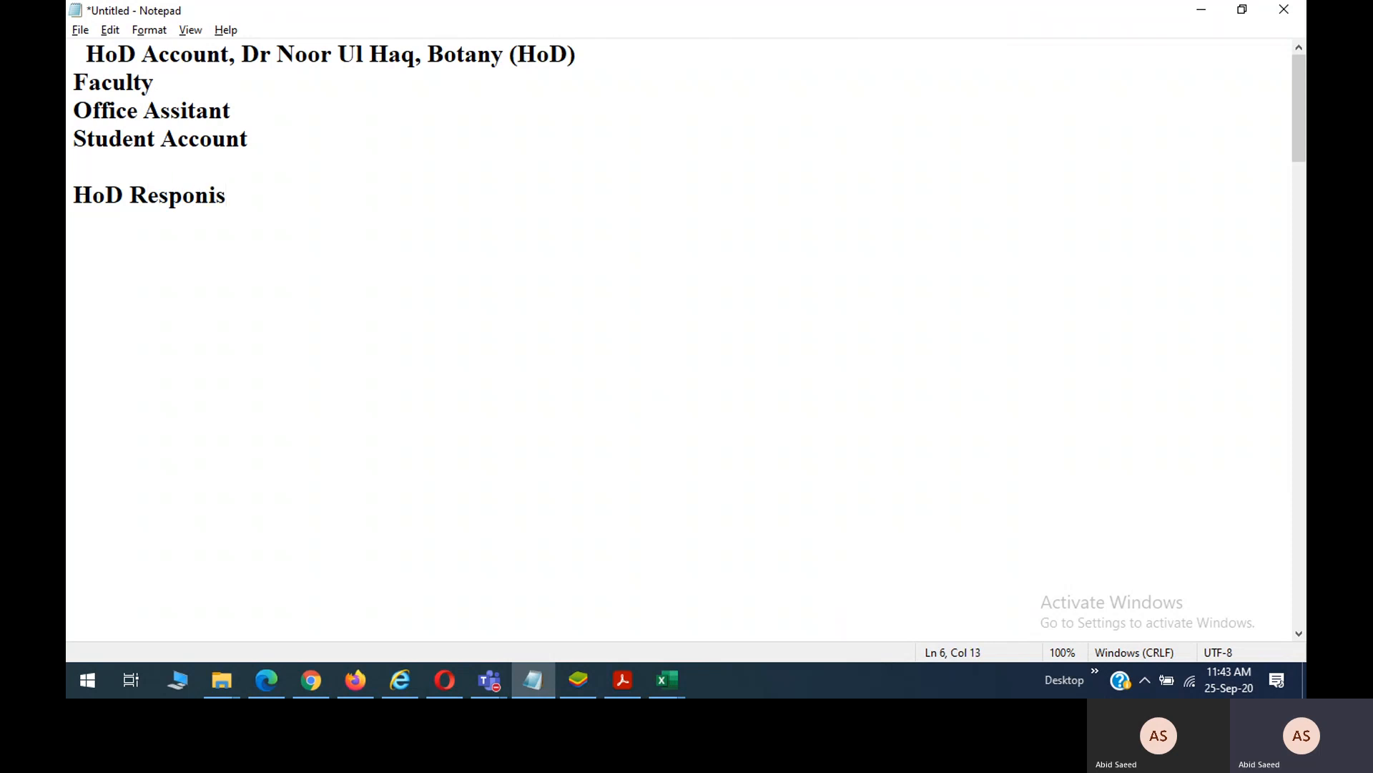
{"action": "type", "text": "ibilities:"}
{"action": "key", "text": "Return"}
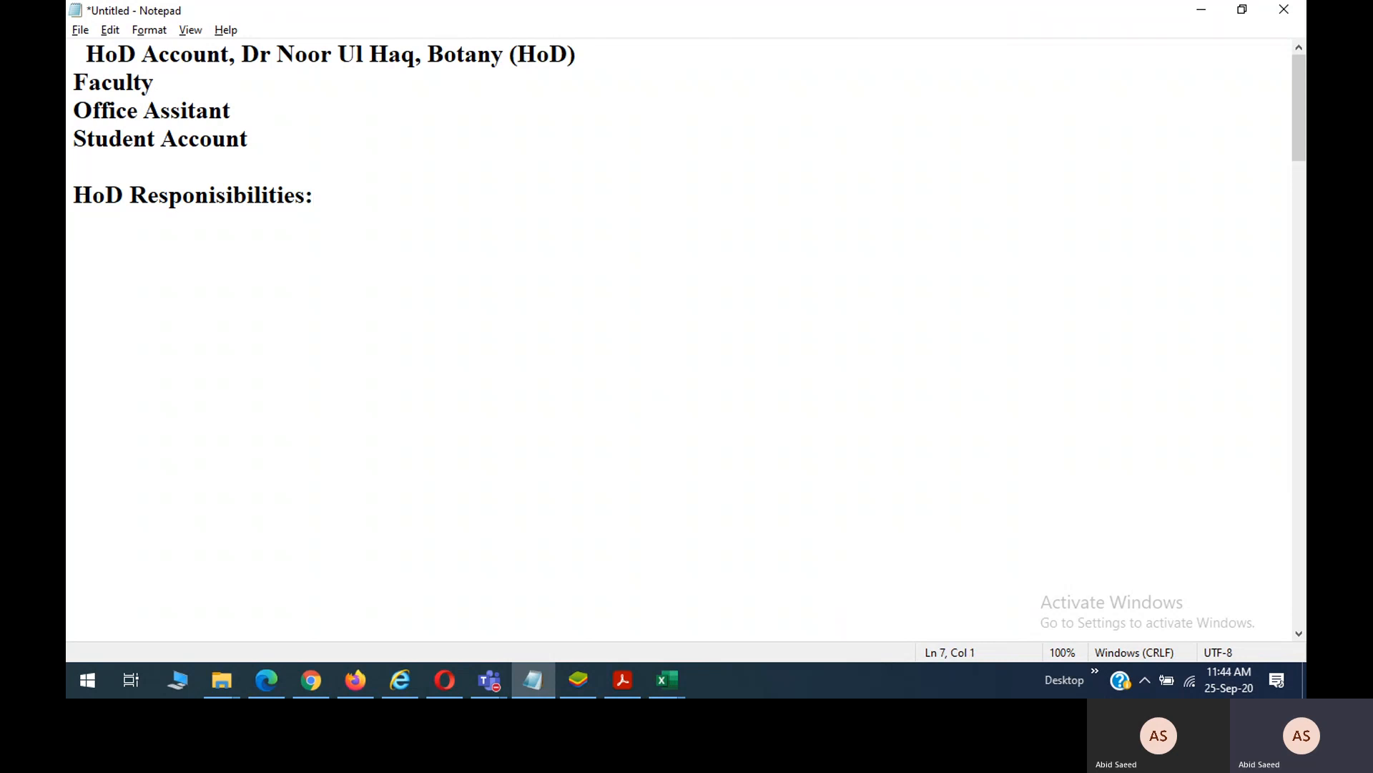
{"action": "type", "text": "Offer courses"}
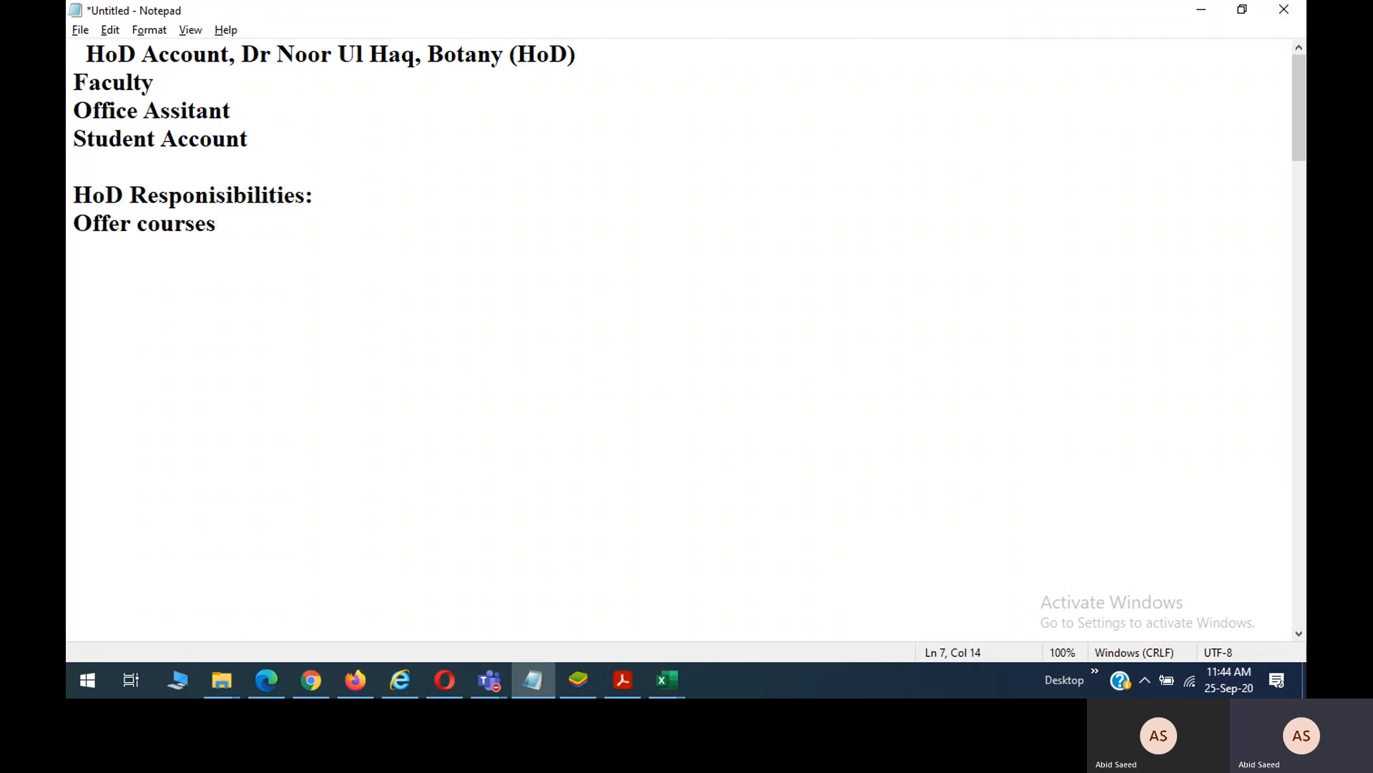
{"action": "key", "text": "Return"}
{"action": "key", "text": "Up"}
{"action": "key", "text": "Tab"}
{"action": "key", "text": "ctrl+Right"}
{"action": "key", "text": "End"}
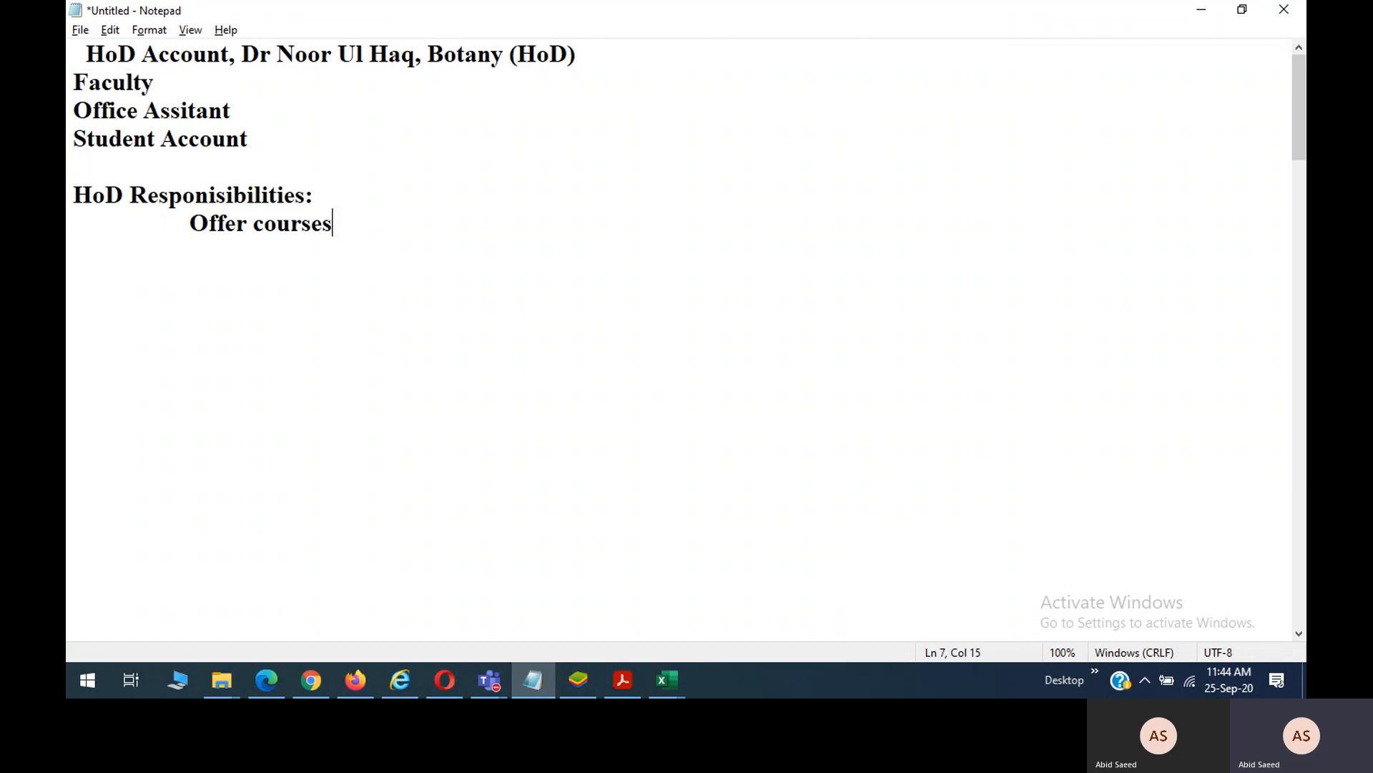
{"action": "key", "text": "Down"}
List the duties Fall 2020 New Student Registration, Course Instructer, Activity ( Time Table ) and Password Reset.
{"action": "type", "text": "Fall "}
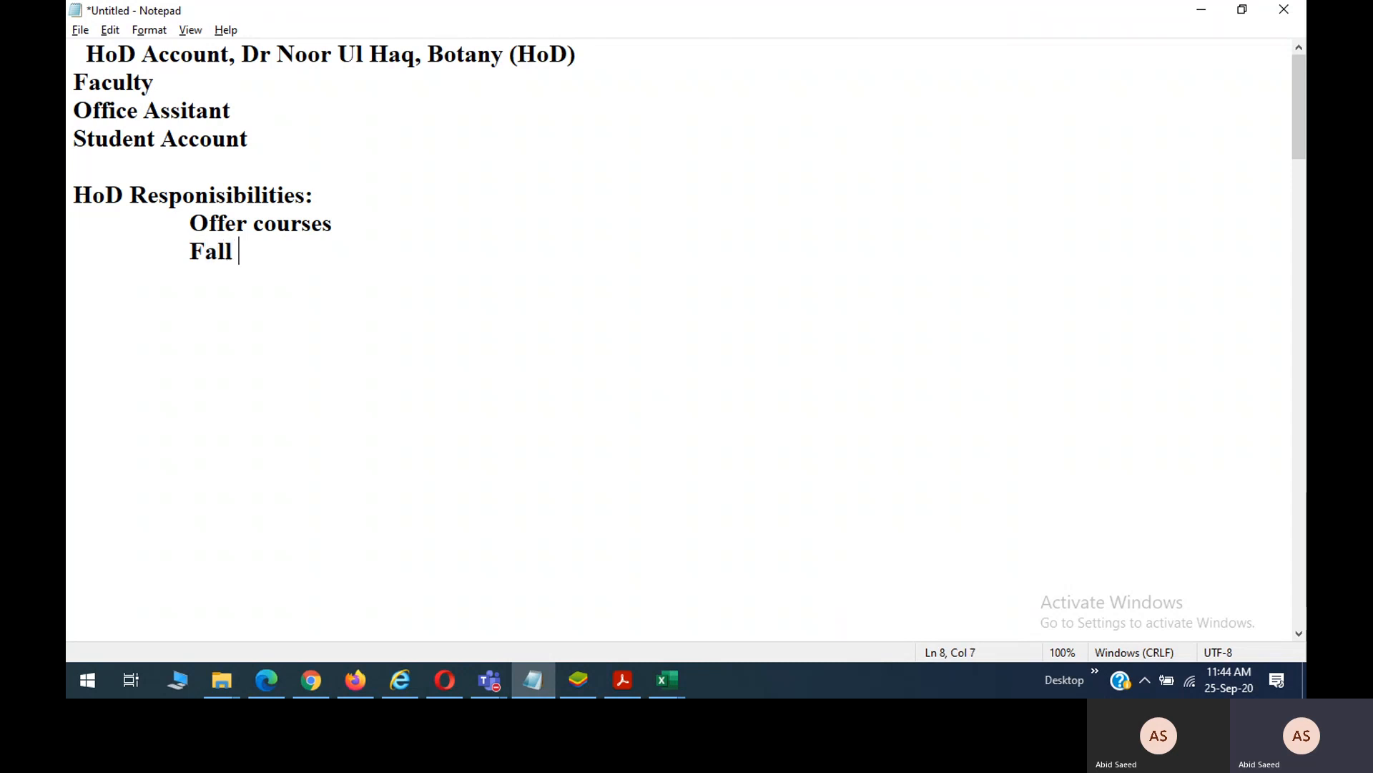
{"action": "type", "text": "2020 New"}
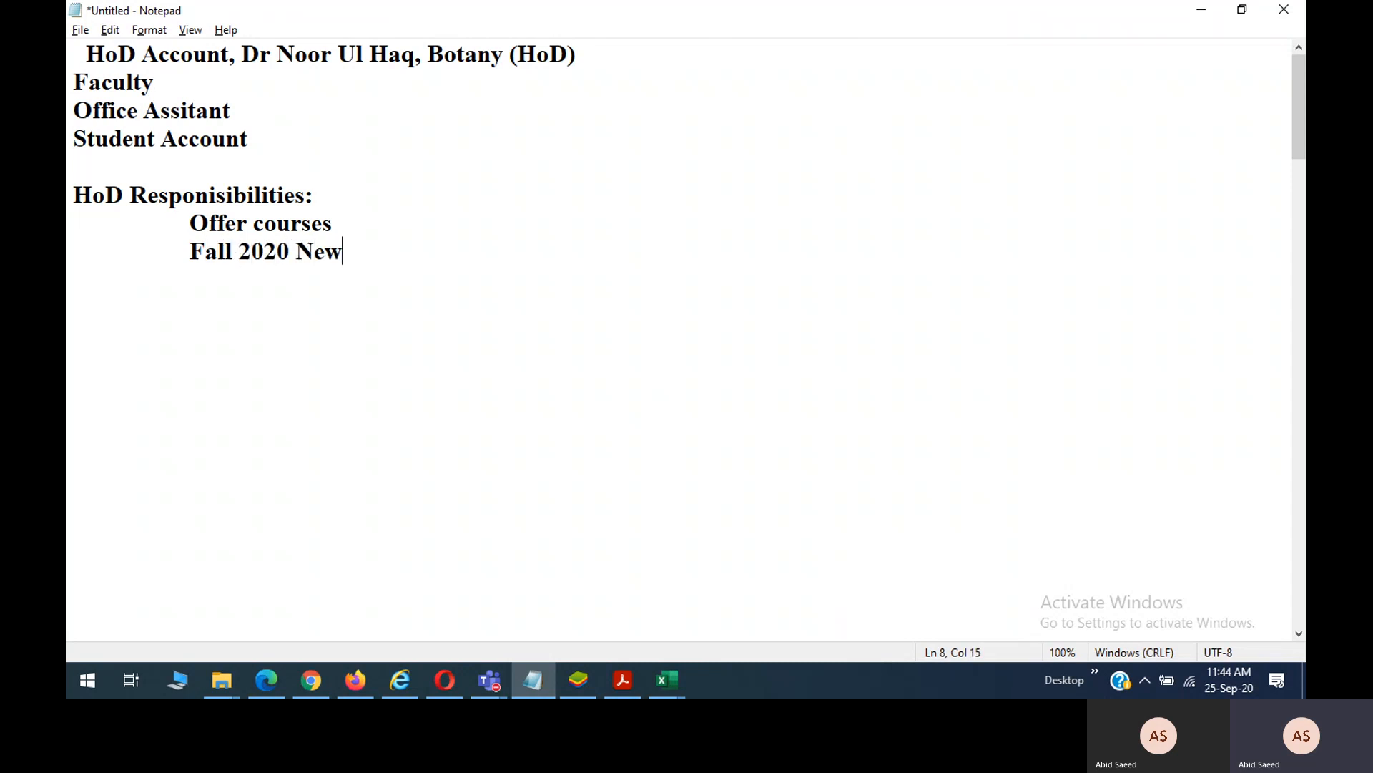
{"action": "type", "text": " Student "}
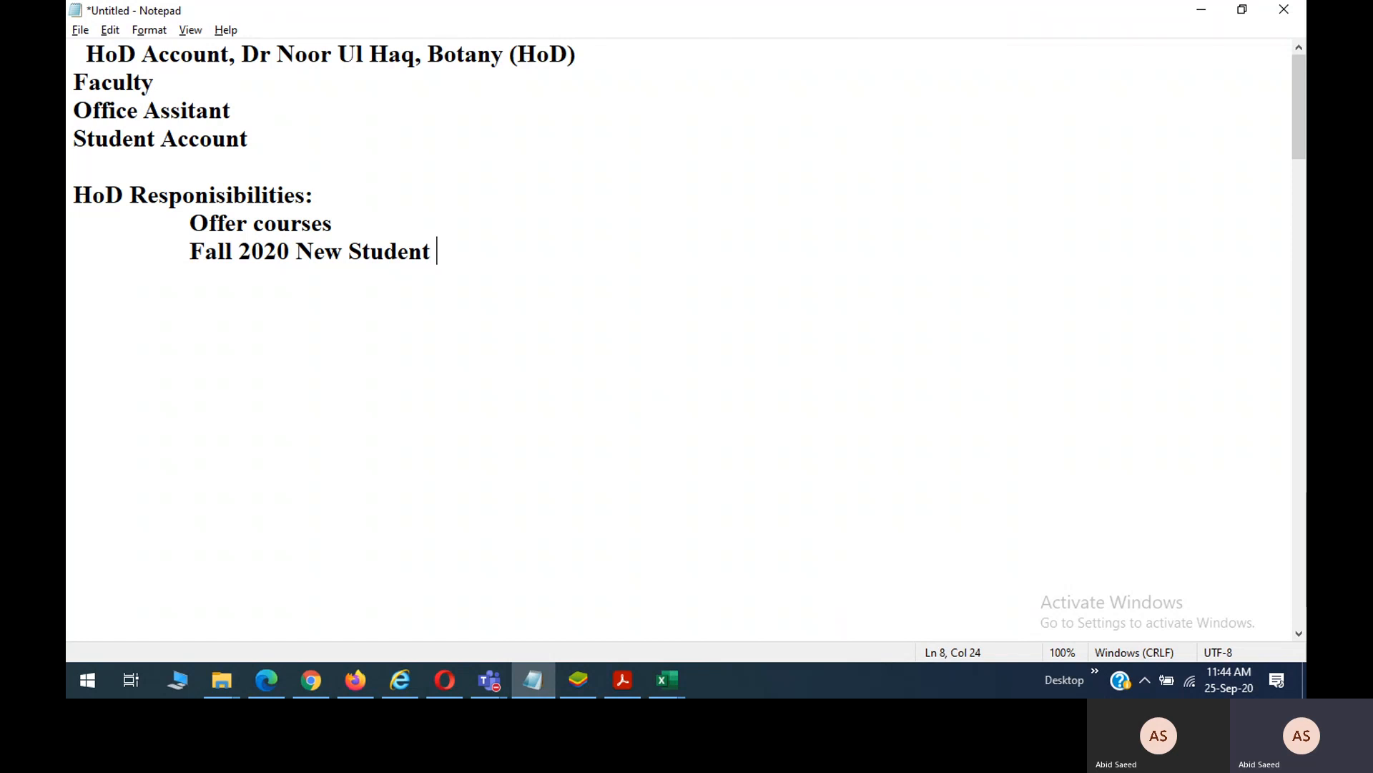
{"action": "type", "text": "Registration"}
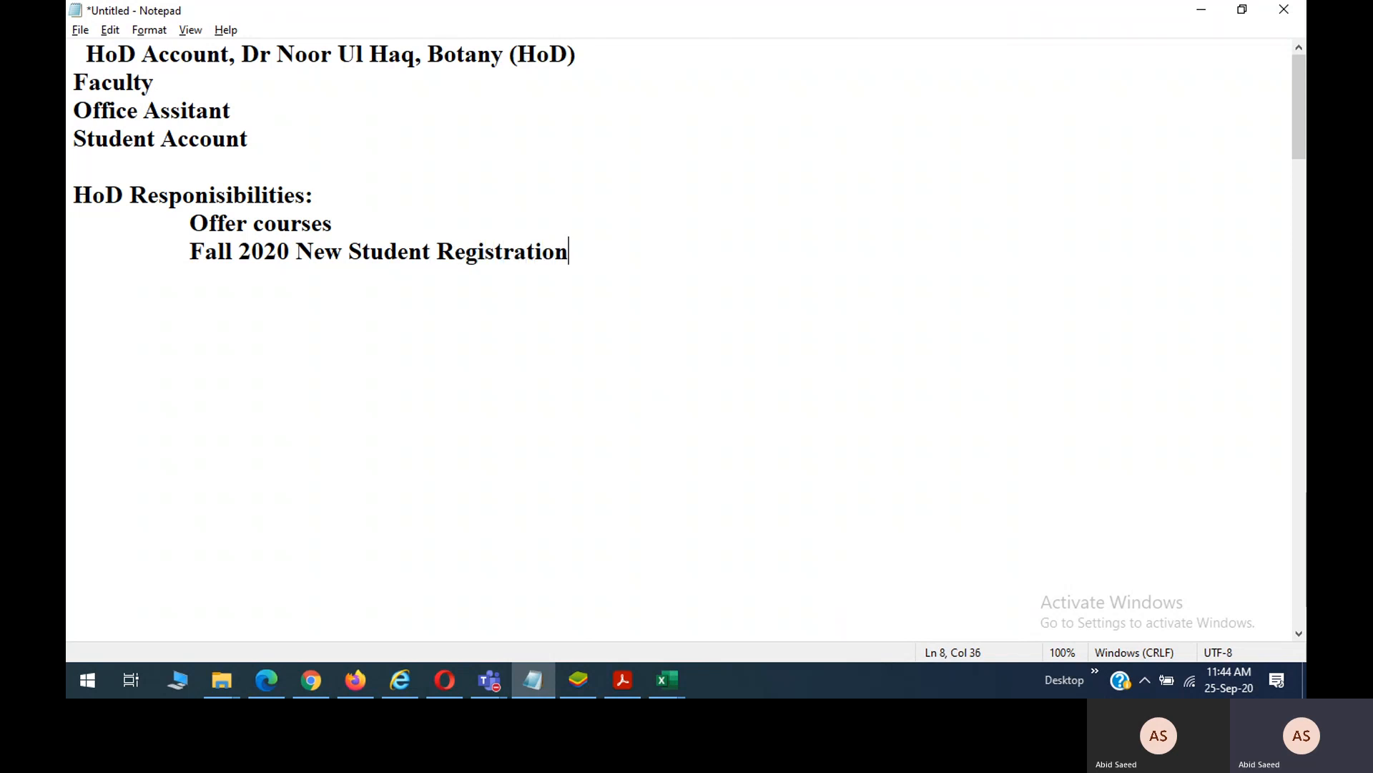
{"action": "key", "text": "Return"}
{"action": "key", "text": "Tab"}
{"action": "type", "text": "Course In"}
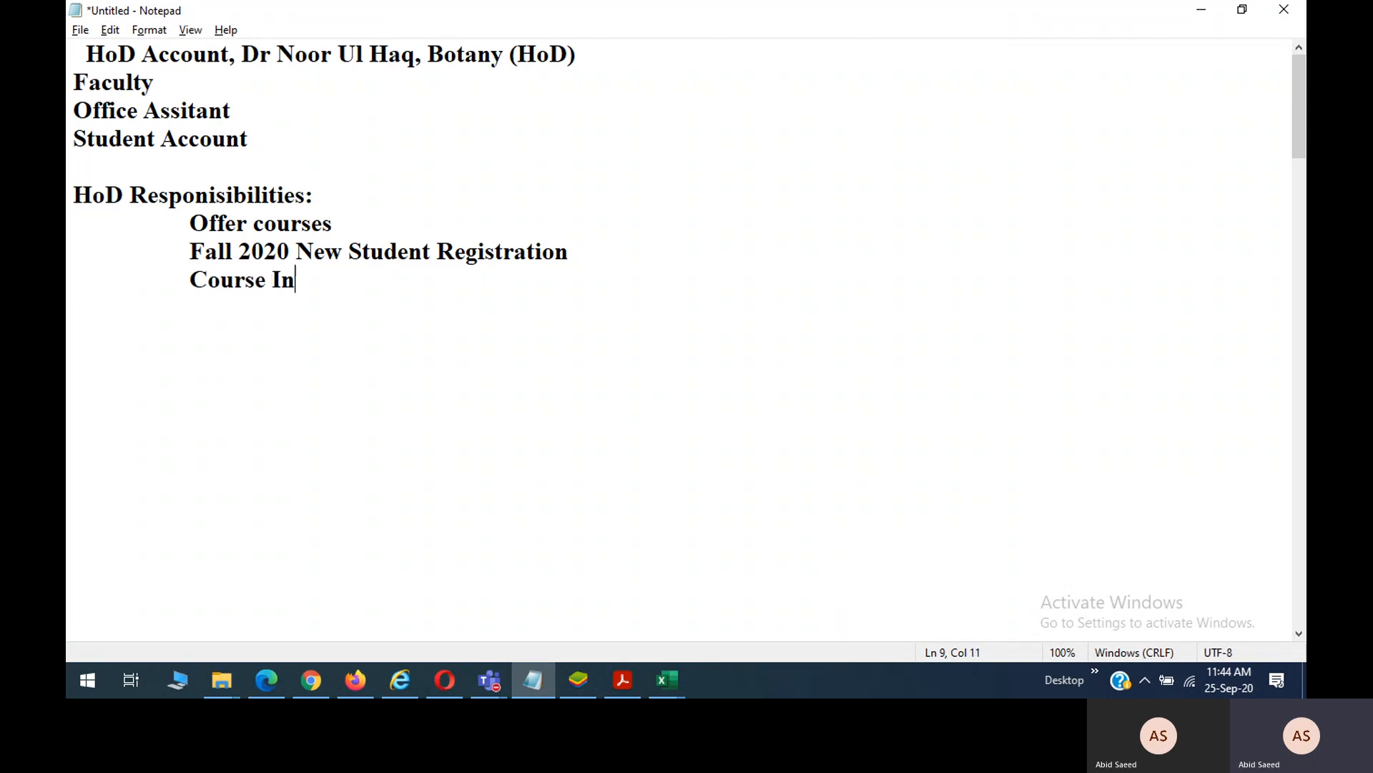
{"action": "type", "text": "structer"}
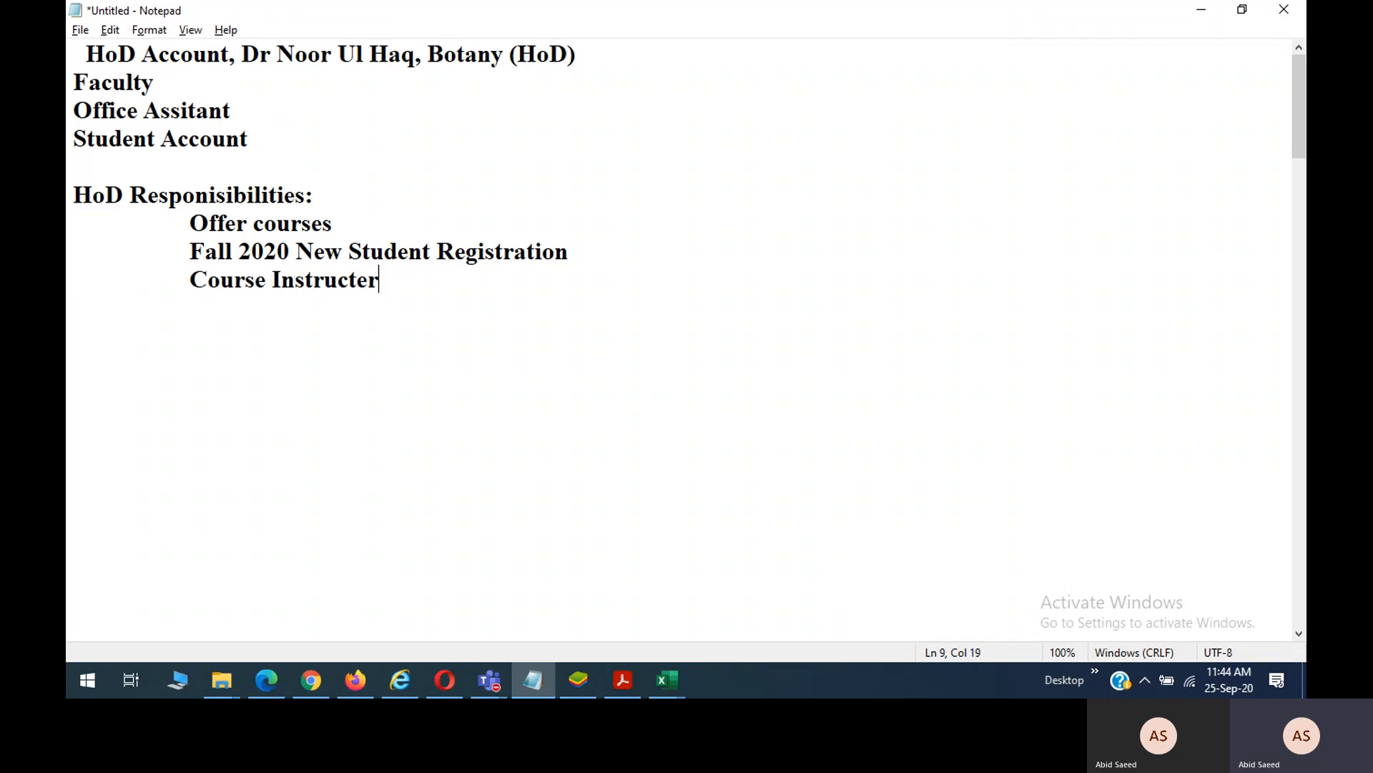
{"action": "key", "text": "Return"}
{"action": "type", "text": "Activi"}
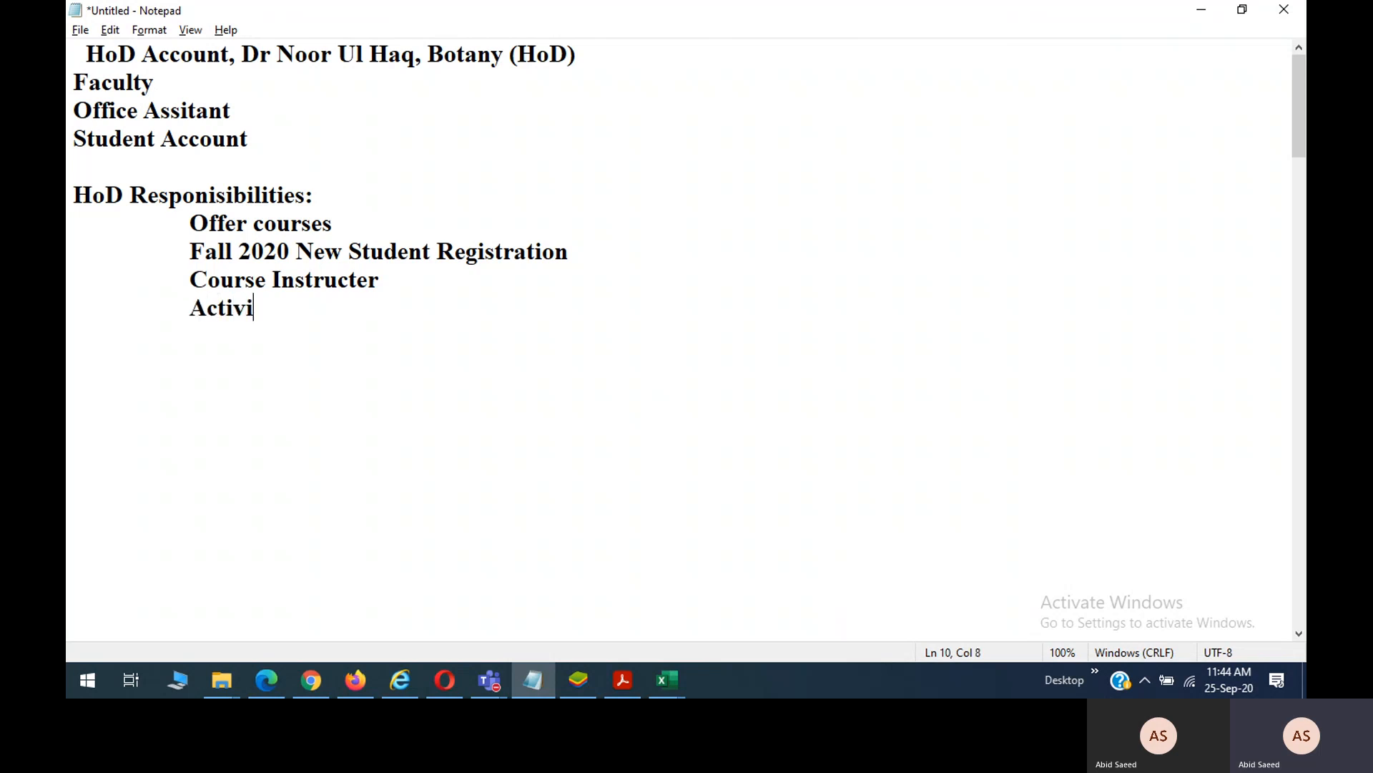
{"action": "type", "text": "ty ( Time Tabl"}
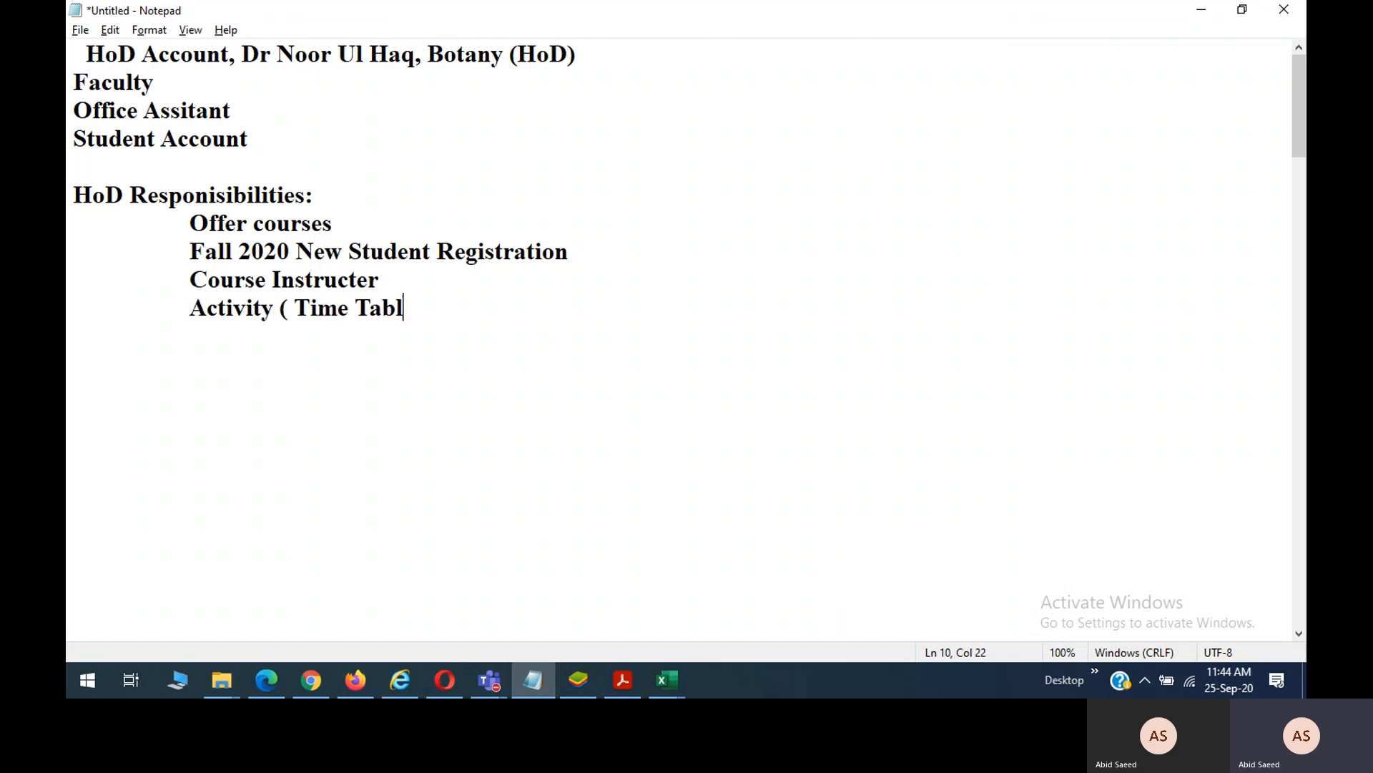
{"action": "type", "text": "e )"}
{"action": "key", "text": "Return"}
{"action": "type", "text": "Password Reset"}
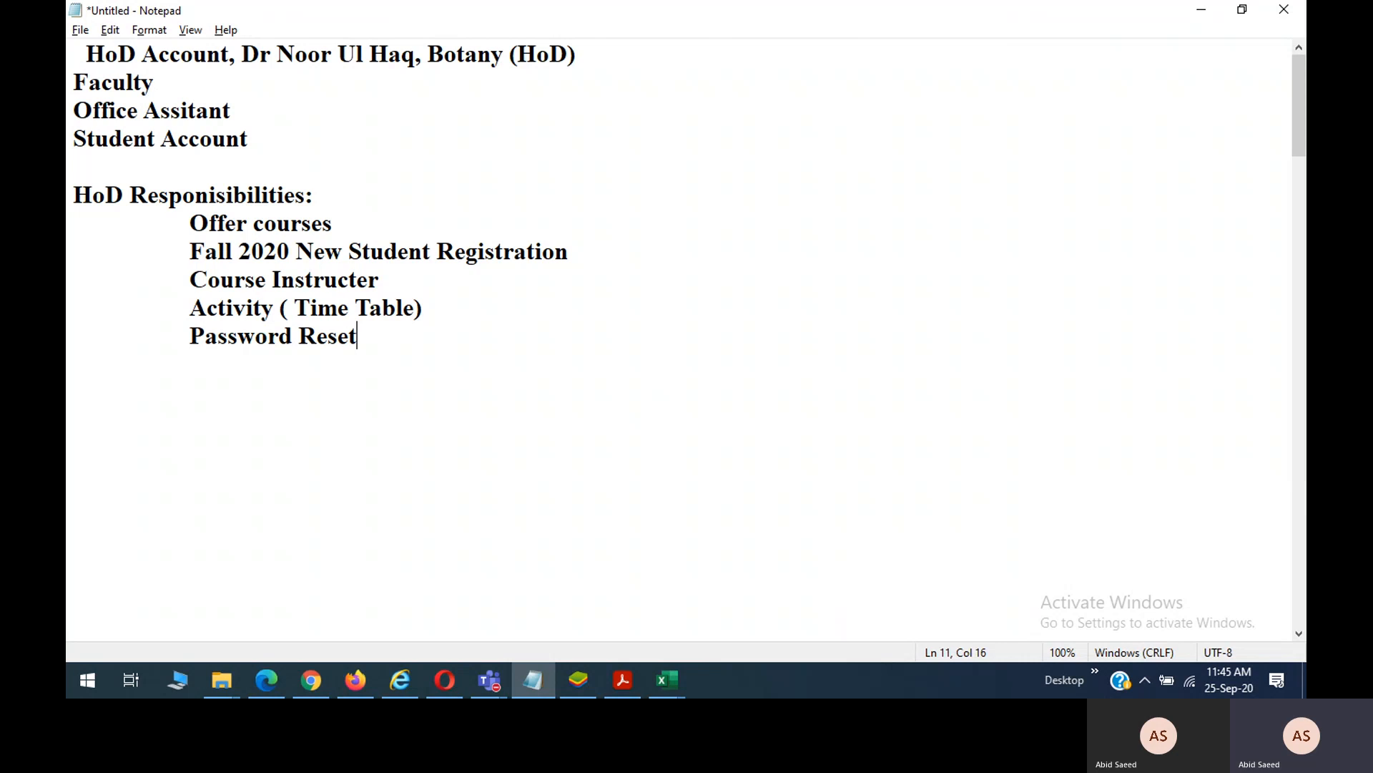
{"action": "key", "text": "Return"}
Add 'Faculty Responsibilities' with indented 'Course Advisor' and 'Activity' items, discarding the mistyped 'Attand' line.
{"action": "type", "text": "Faculty"}
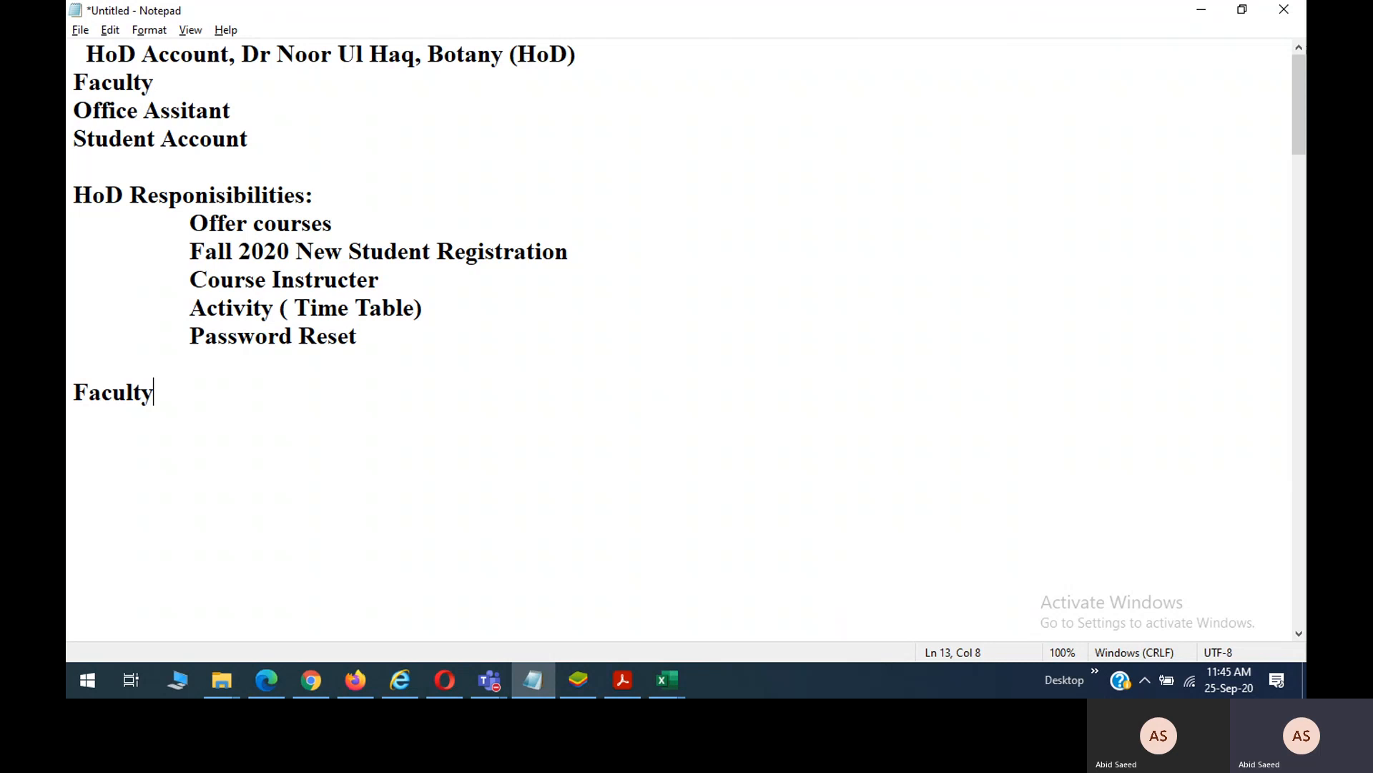
{"action": "type", "text": " Respon"}
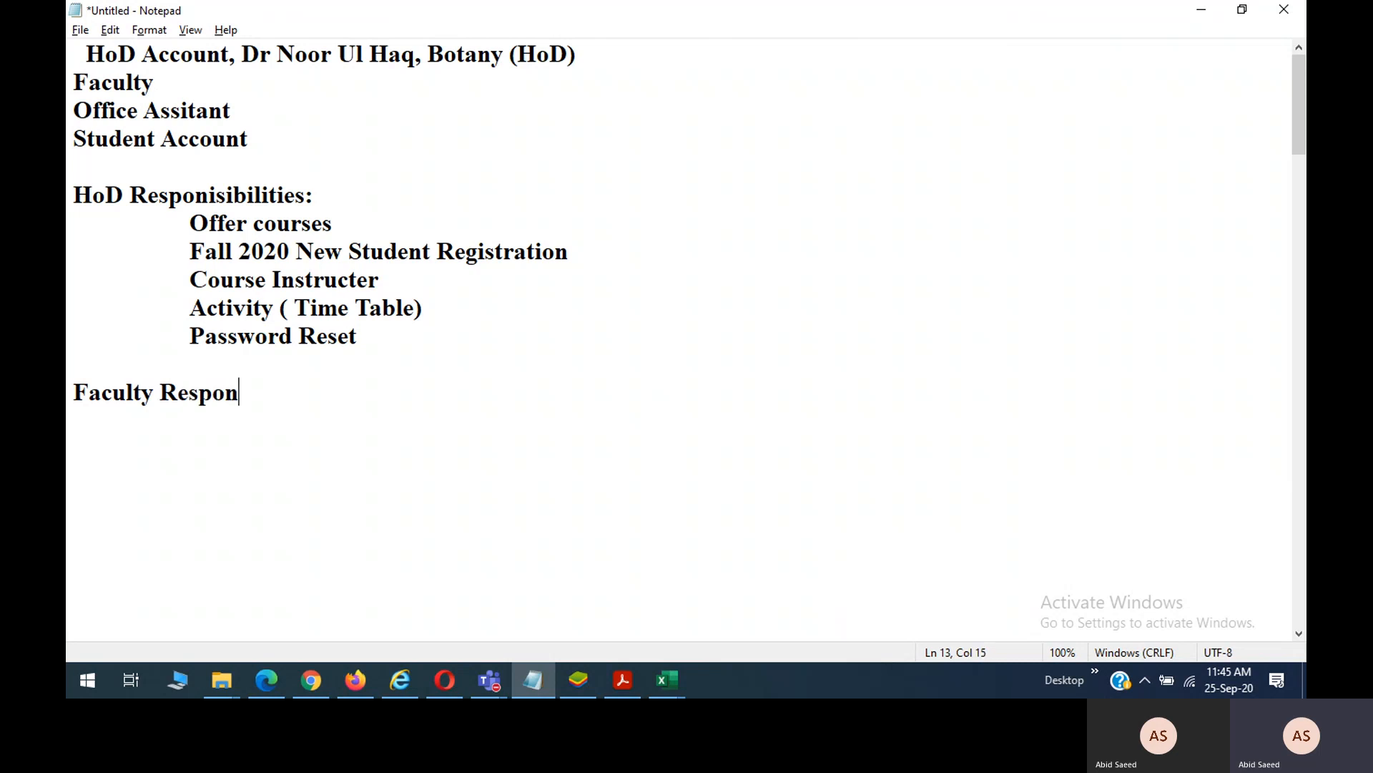
{"action": "type", "text": "sibilitie"}
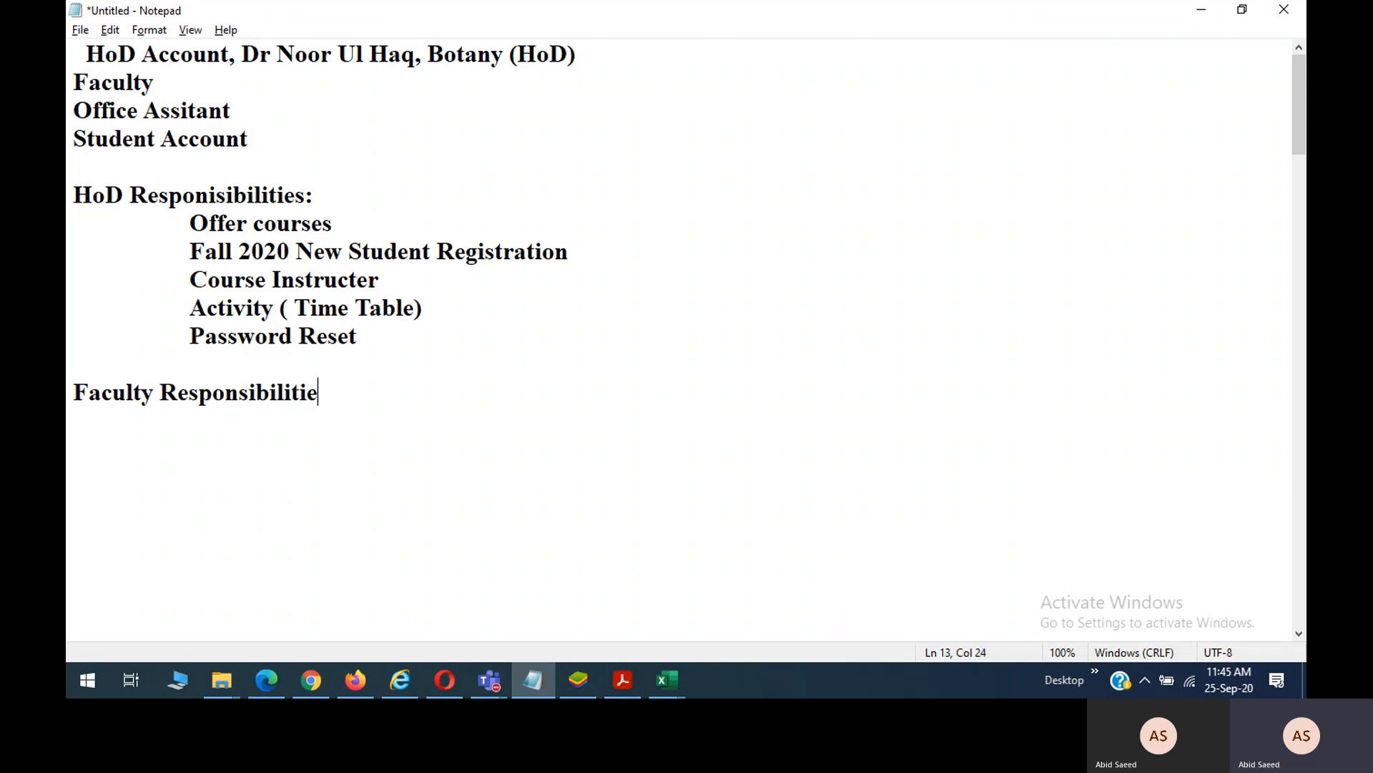
{"action": "type", "text": "s"}
{"action": "key", "text": "Return"}
{"action": "key", "text": "Tab"}
{"action": "left_click", "coordinate": [385, 336]}
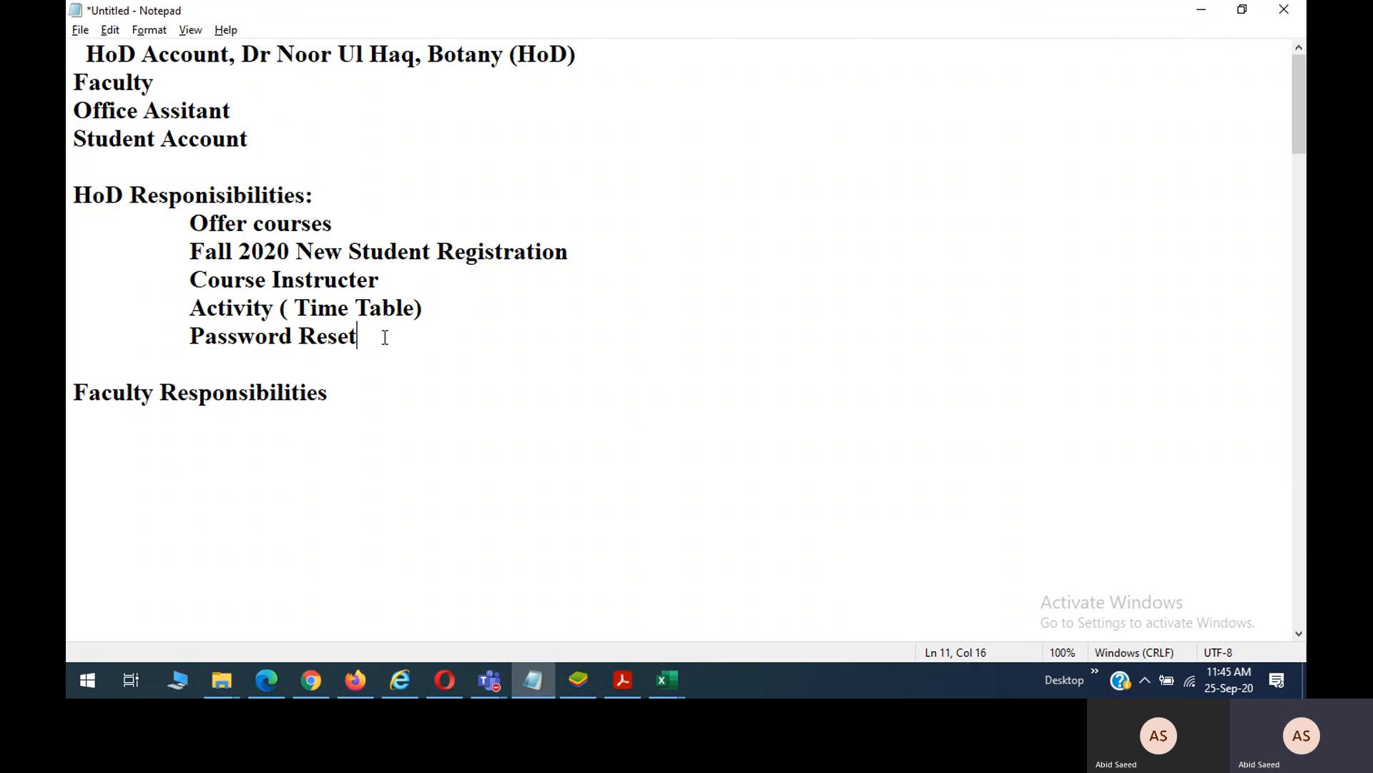
{"action": "left_click", "coordinate": [269, 429]}
{"action": "type", "text": "Course Adv"}
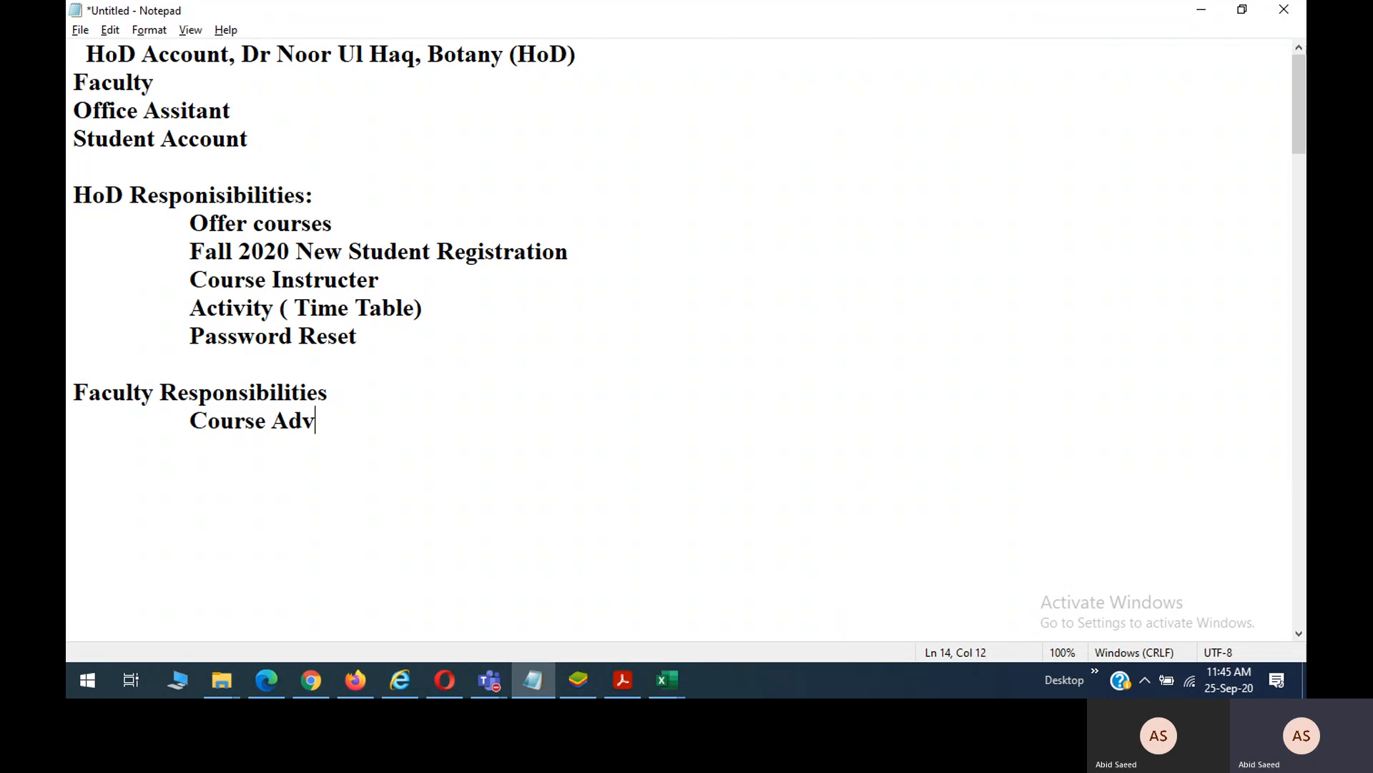
{"action": "type", "text": "isor"}
{"action": "key", "text": "Return"}
{"action": "key", "text": "Tab"}
{"action": "type", "text": "Activity"}
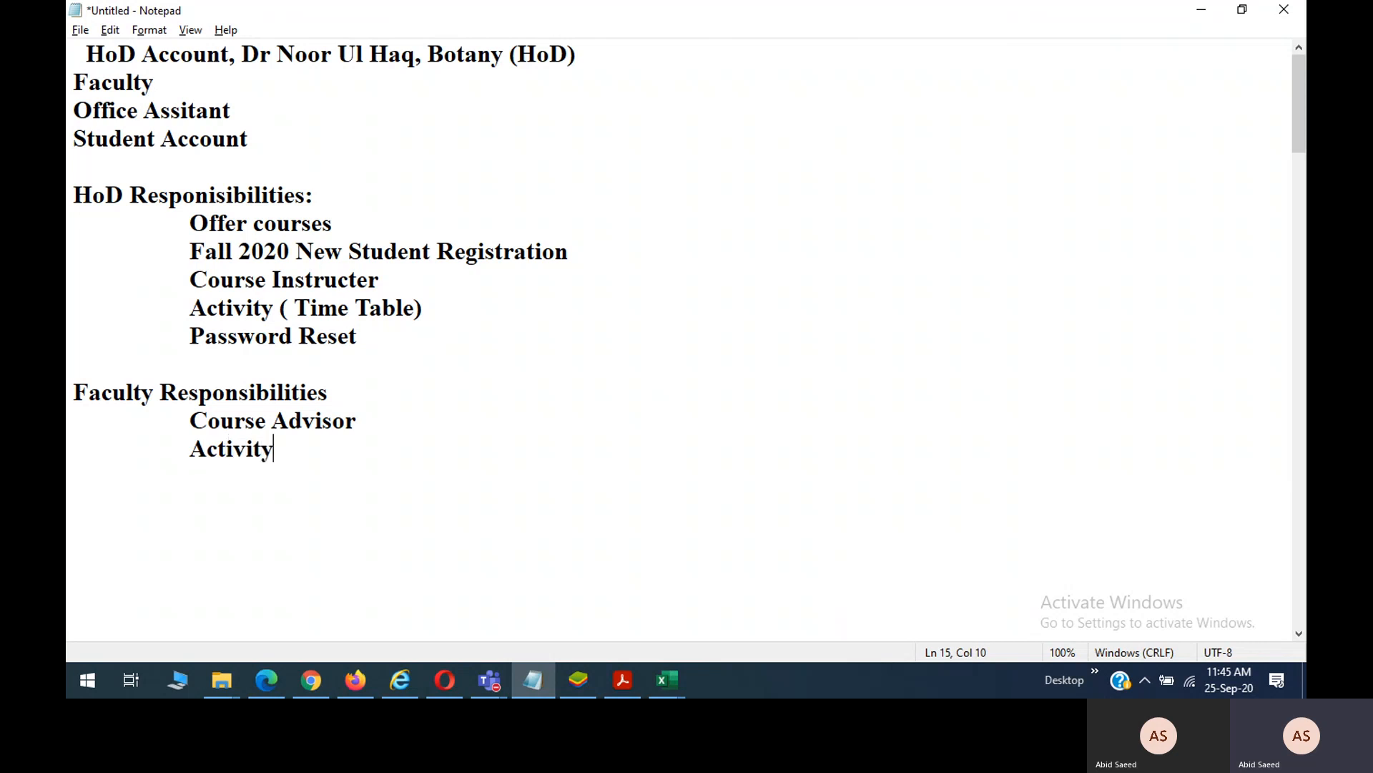
{"action": "key", "text": "Return"}
{"action": "type", "text": "Attand"}
{"action": "key", "text": "BackSpace"}
{"action": "key", "text": "BackSpace"}
{"action": "key", "text": "BackSpace"}
{"action": "key", "text": "BackSpace"}
{"action": "key", "text": "BackSpace"}
{"action": "key", "text": "BackSpace"}
Bring up the KKKUK CMS tab in Chrome and load the site's root address.
{"action": "left_click", "coordinate": [365, 684]}
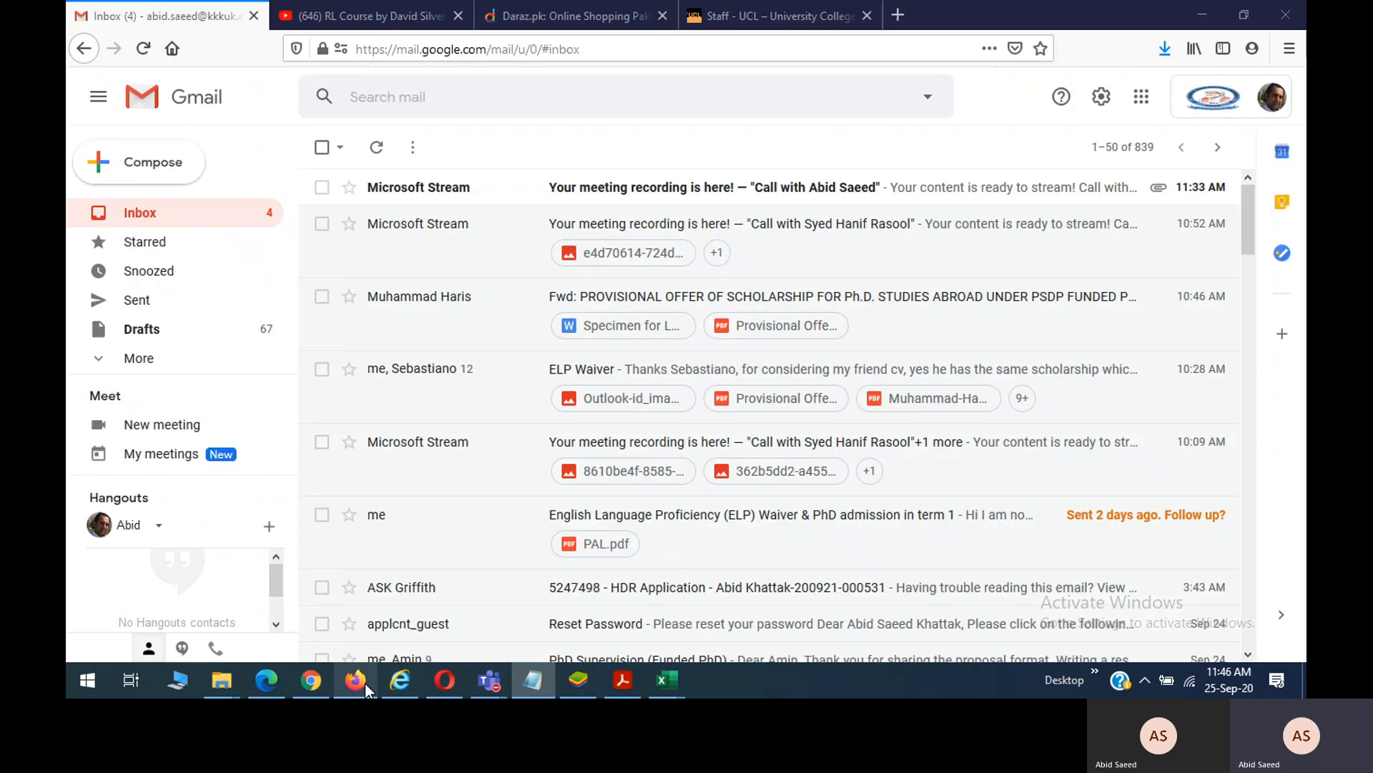
{"action": "left_click", "coordinate": [755, 18]}
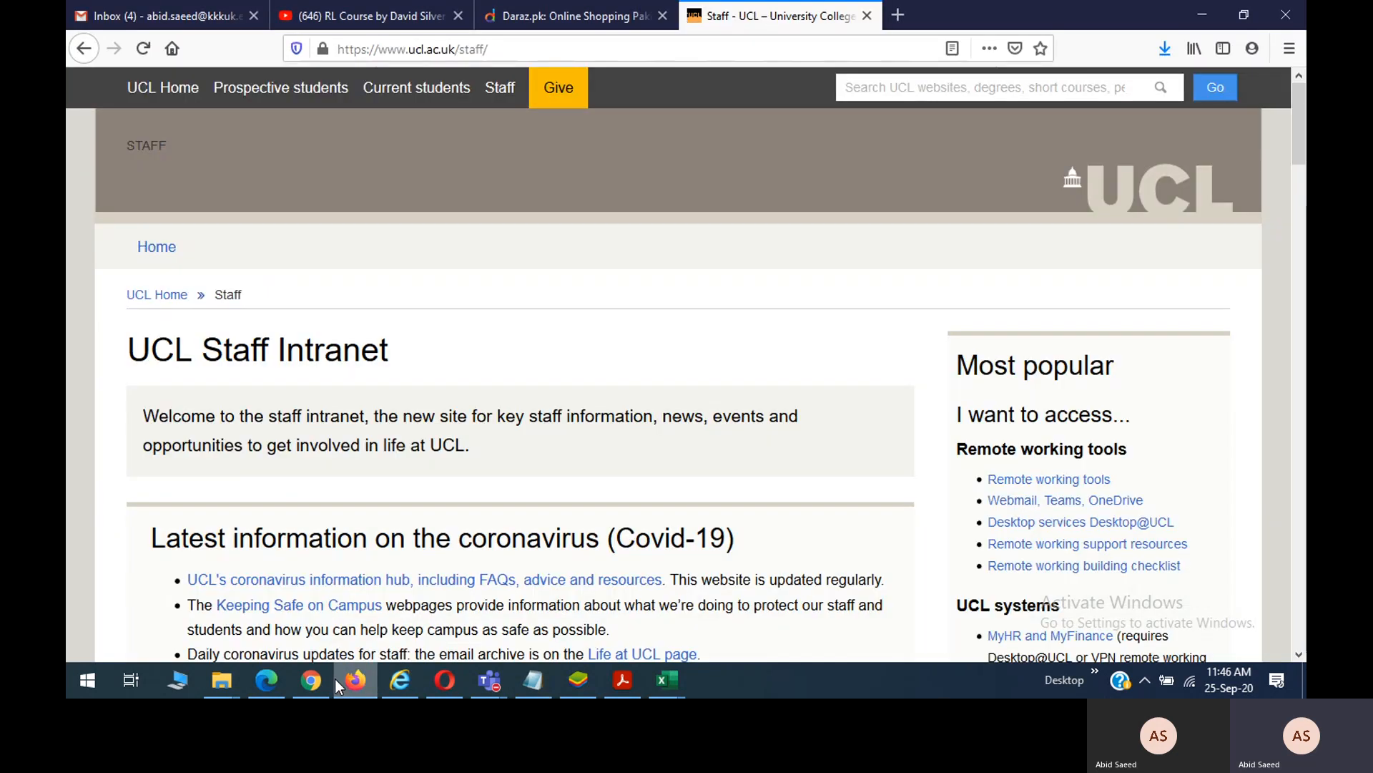
{"action": "left_click", "coordinate": [312, 680]}
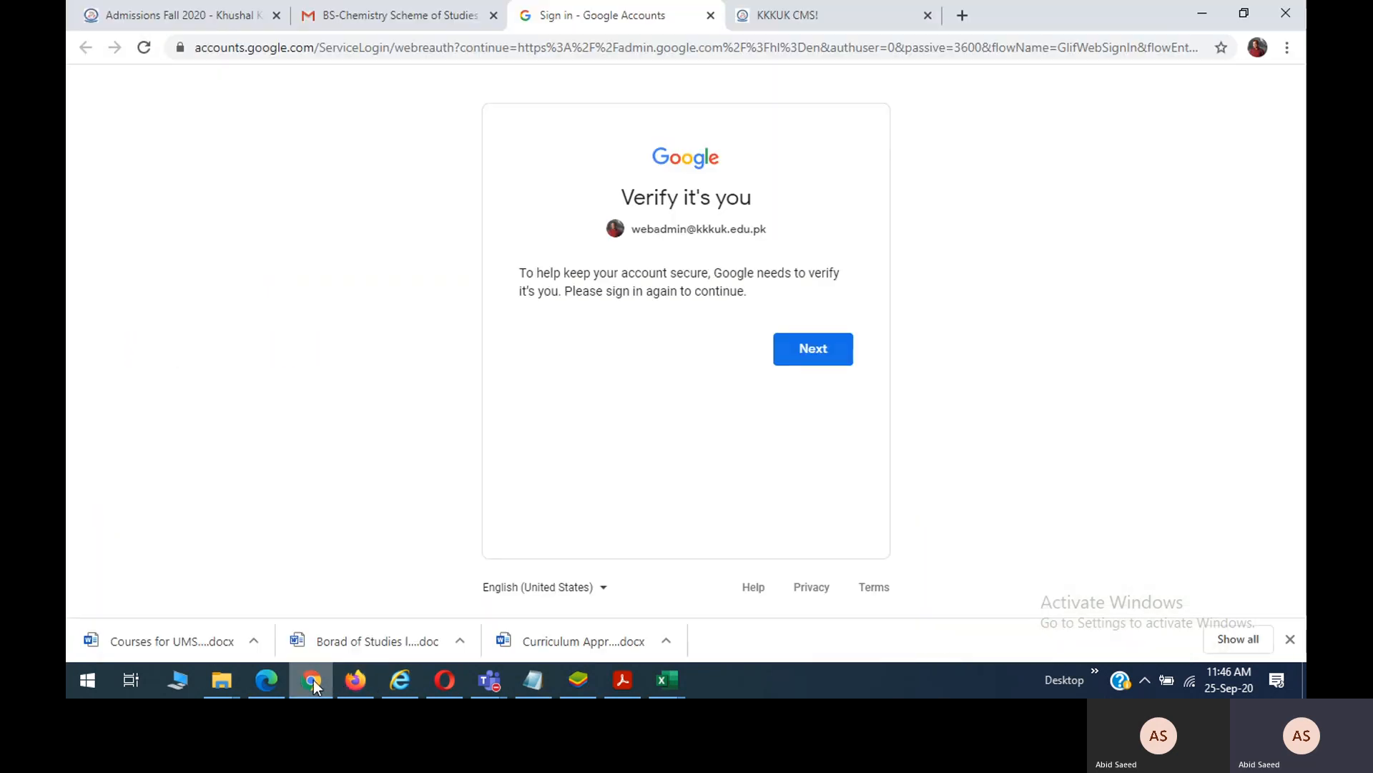
{"action": "left_click", "coordinate": [804, 2]}
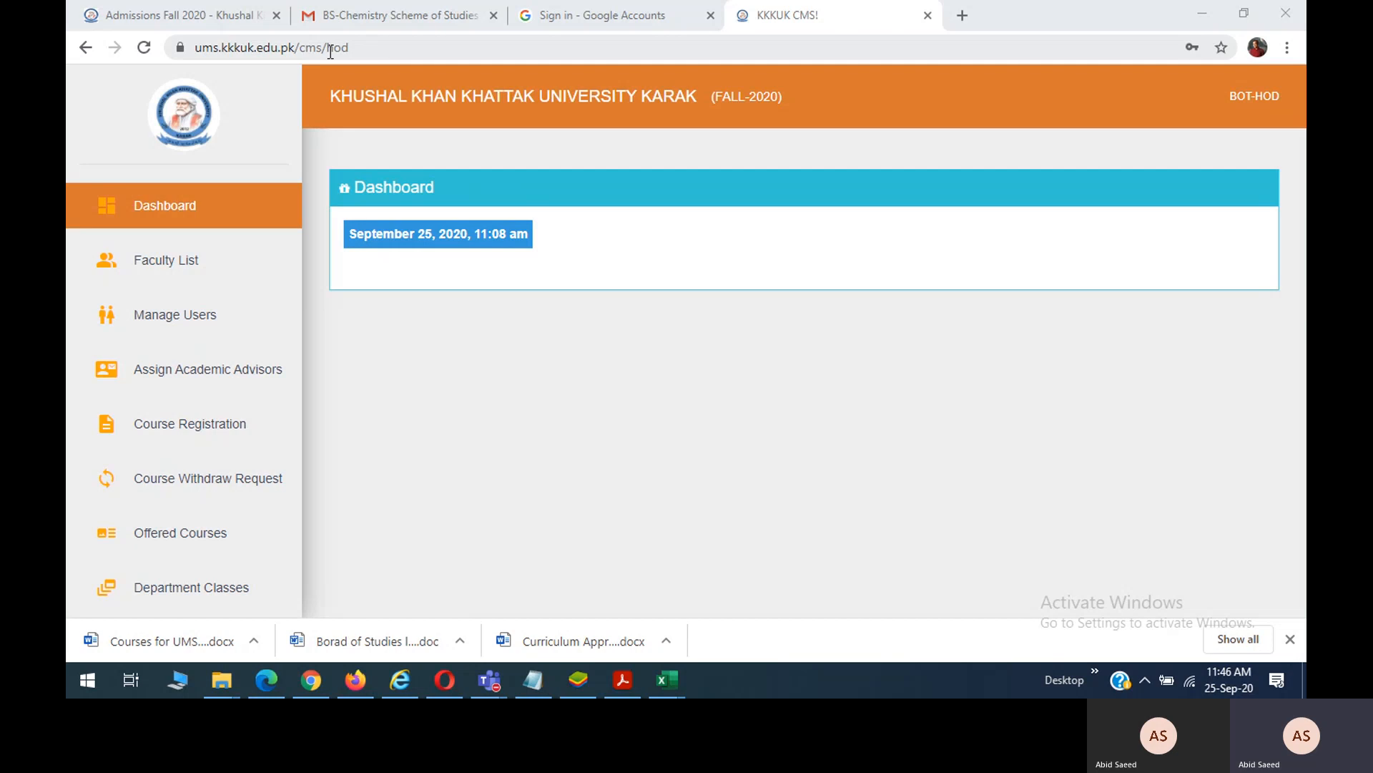
{"action": "left_click_drag", "start_coordinate": [306, 47], "coordinate": [469, 54]}
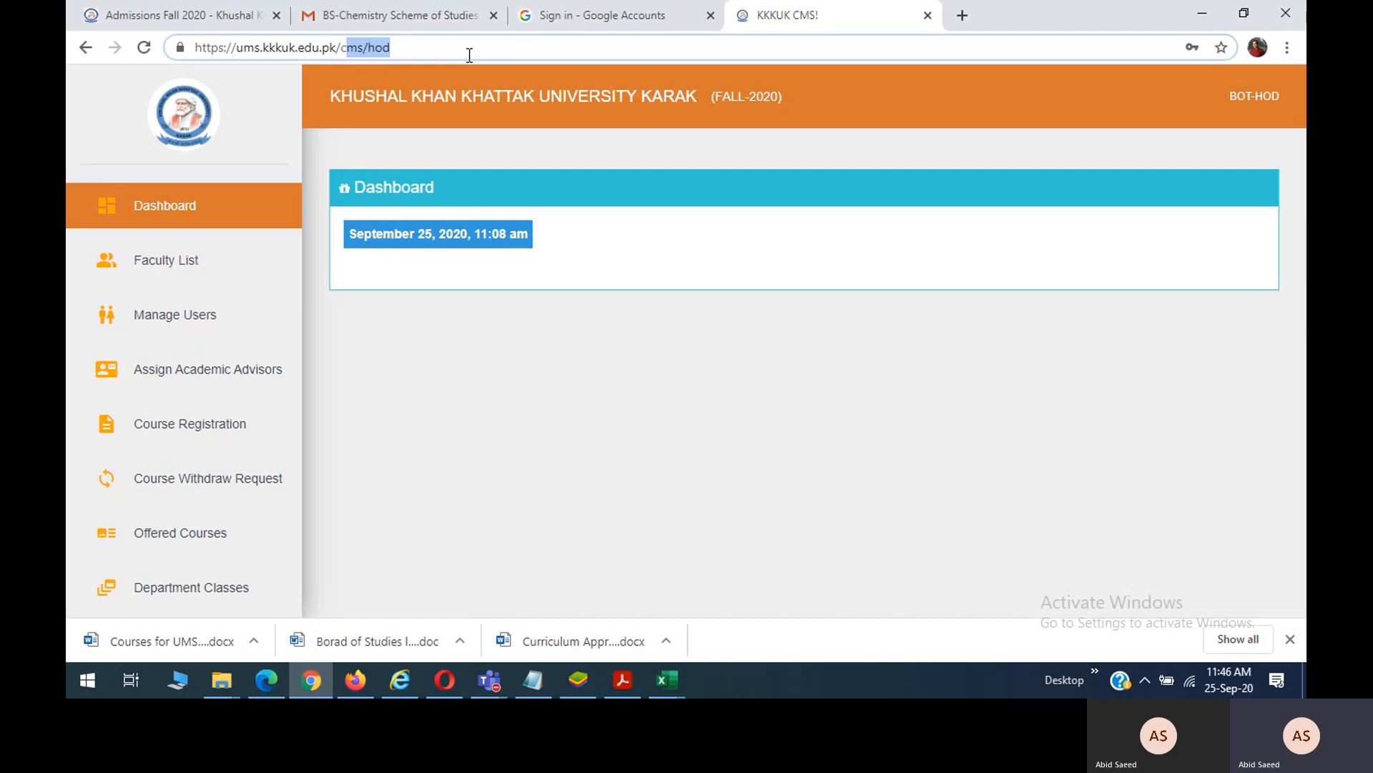
{"action": "key", "text": "BackSpace"}
{"action": "key", "text": "BackSpace"}
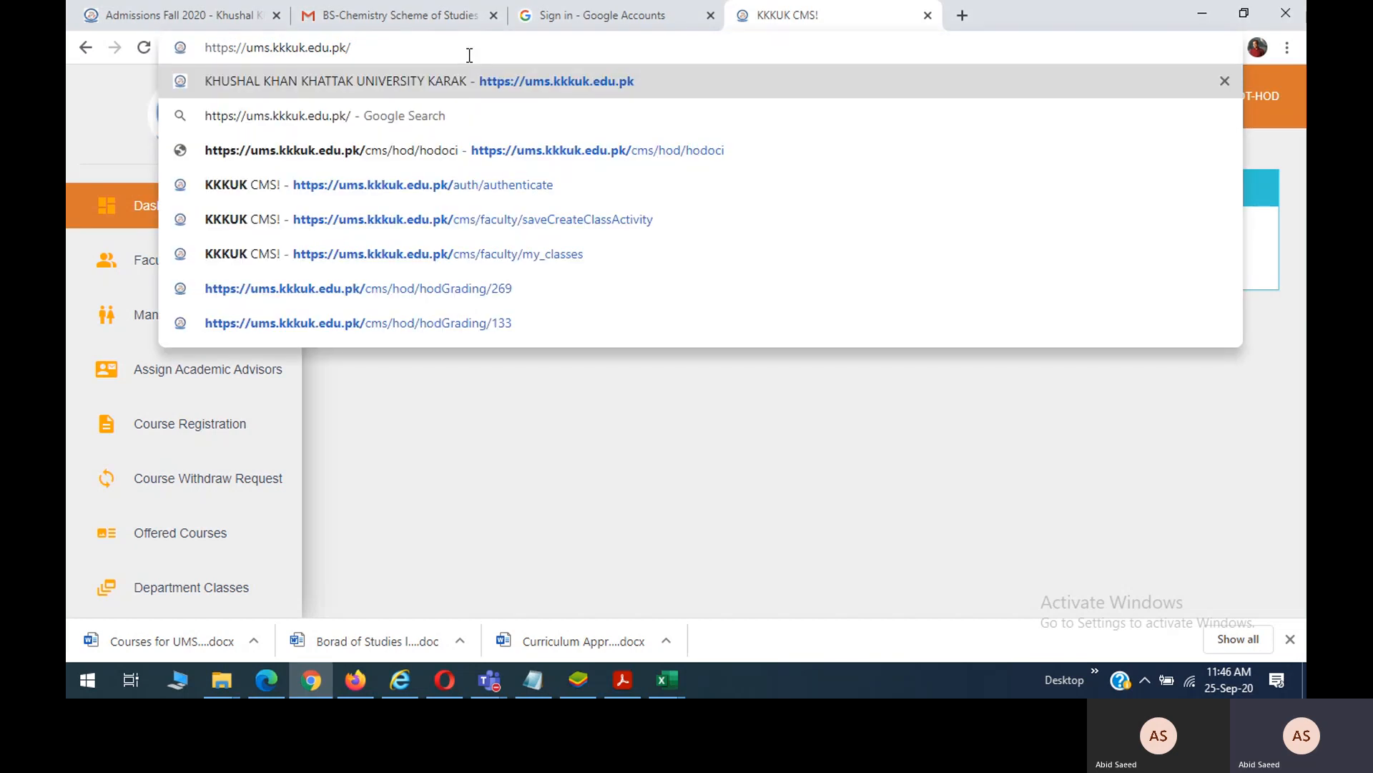
{"action": "key", "text": "Return"}
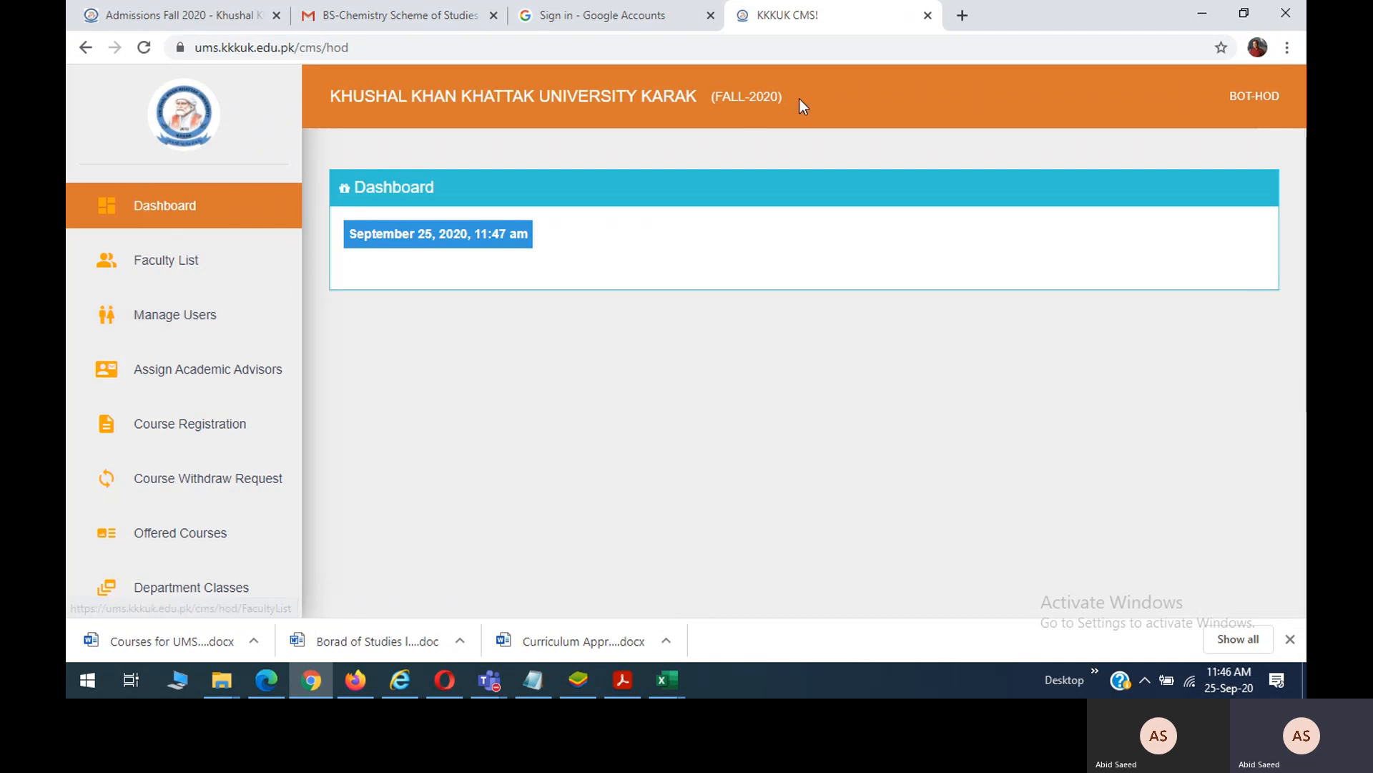
Open the Manage Users page listing the existing student accounts.
{"action": "left_click_drag", "start_coordinate": [789, 97], "coordinate": [714, 99]}
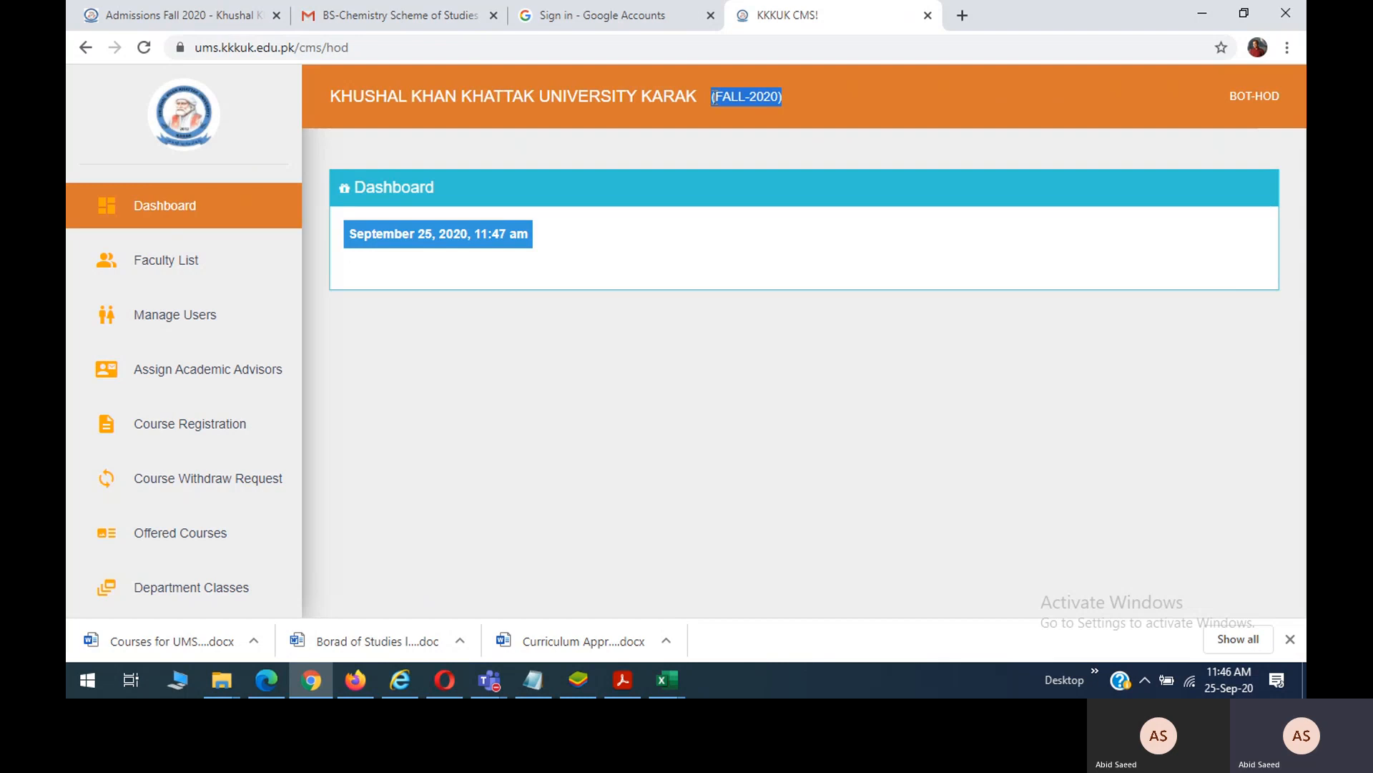
{"action": "left_click", "coordinate": [206, 327]}
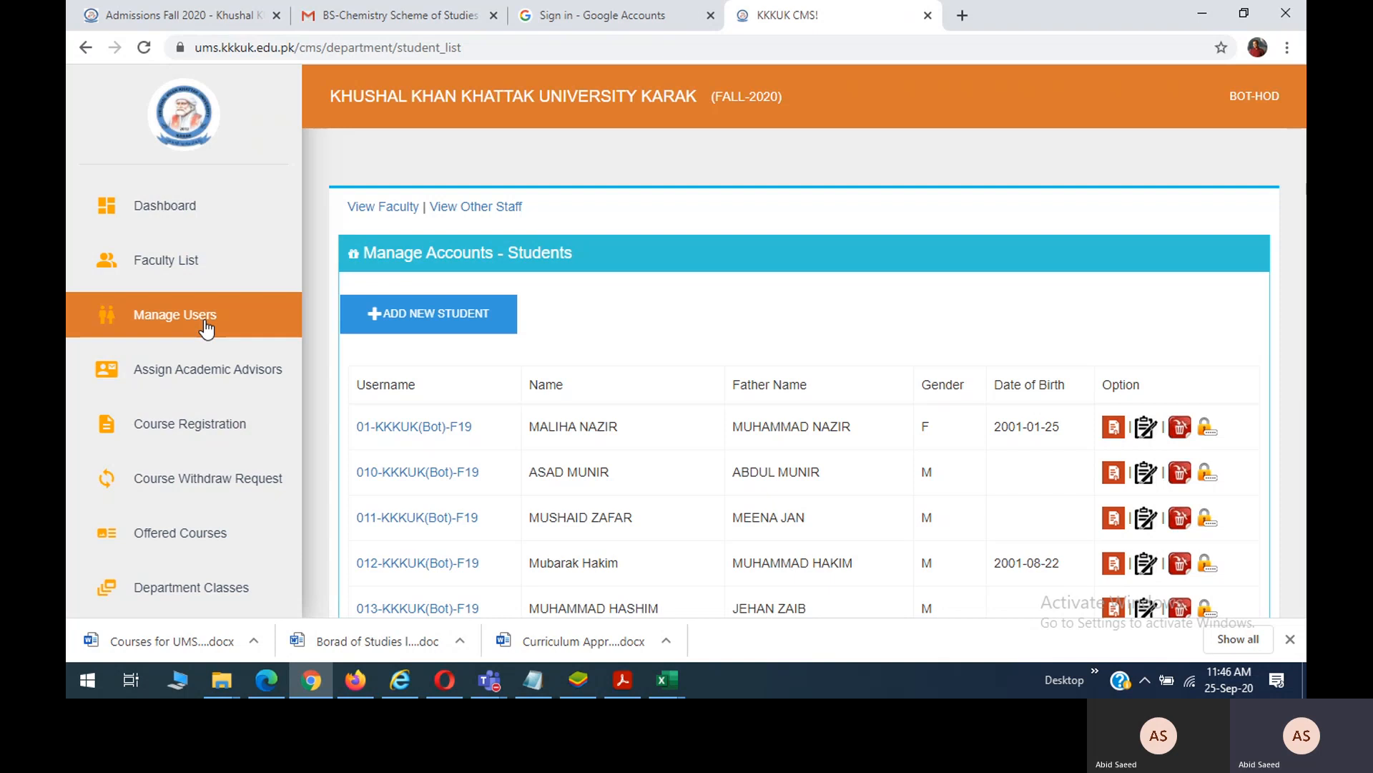
{"action": "left_click", "coordinate": [225, 676]}
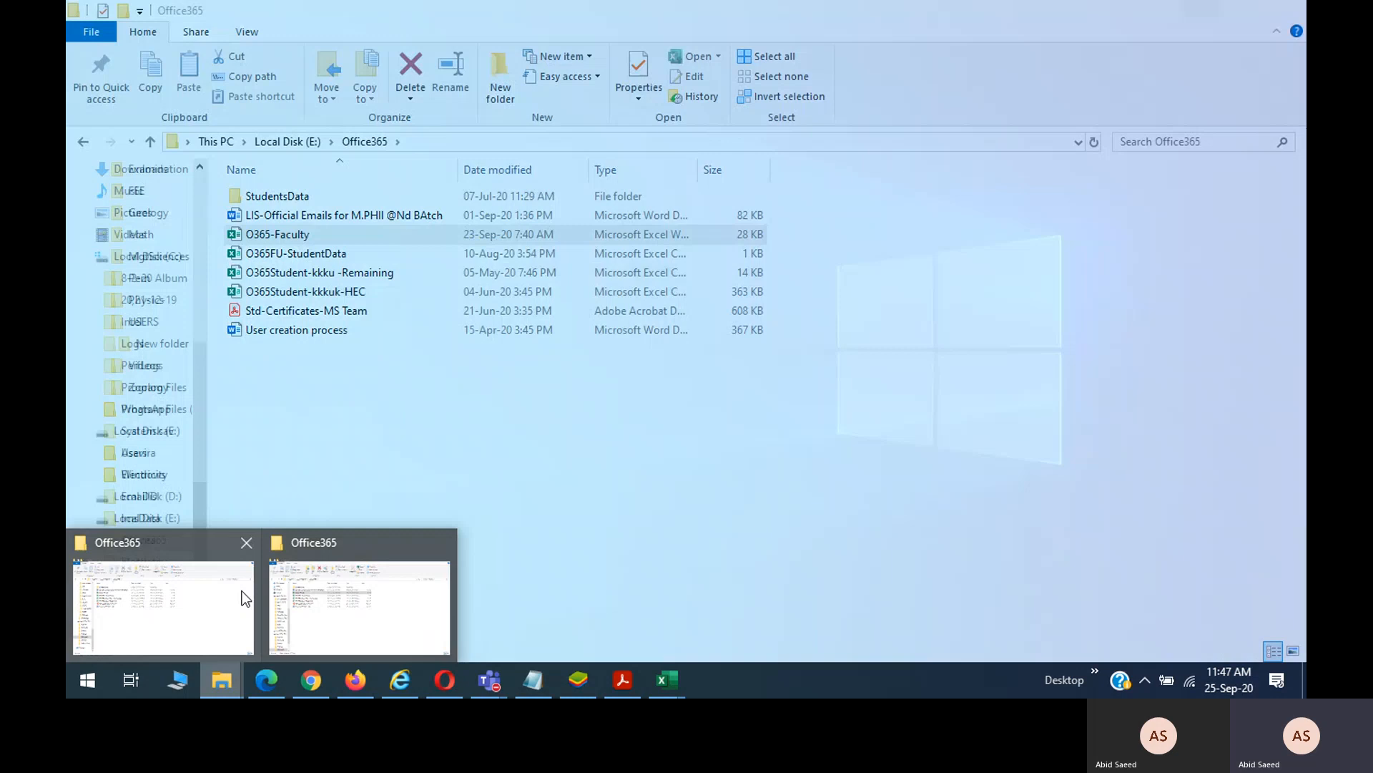
Open the 'BS Botany Merit list 2020' PDF from Website Data › Acad › MeritLists › Botany.
{"action": "left_click", "coordinate": [386, 592]}
{"action": "scroll", "coordinate": [199, 570], "scroll_direction": "down", "scroll_amount": 7}
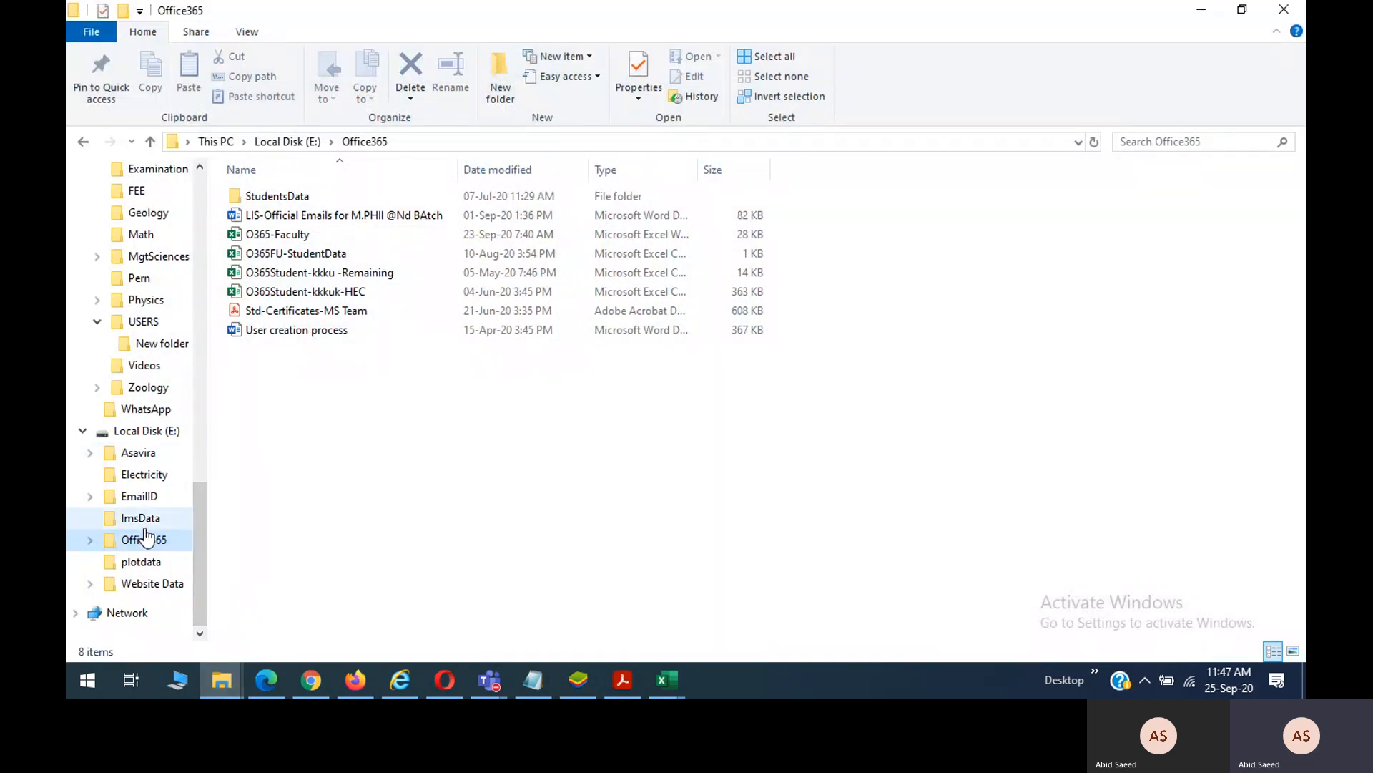
{"action": "left_click", "coordinate": [153, 587]}
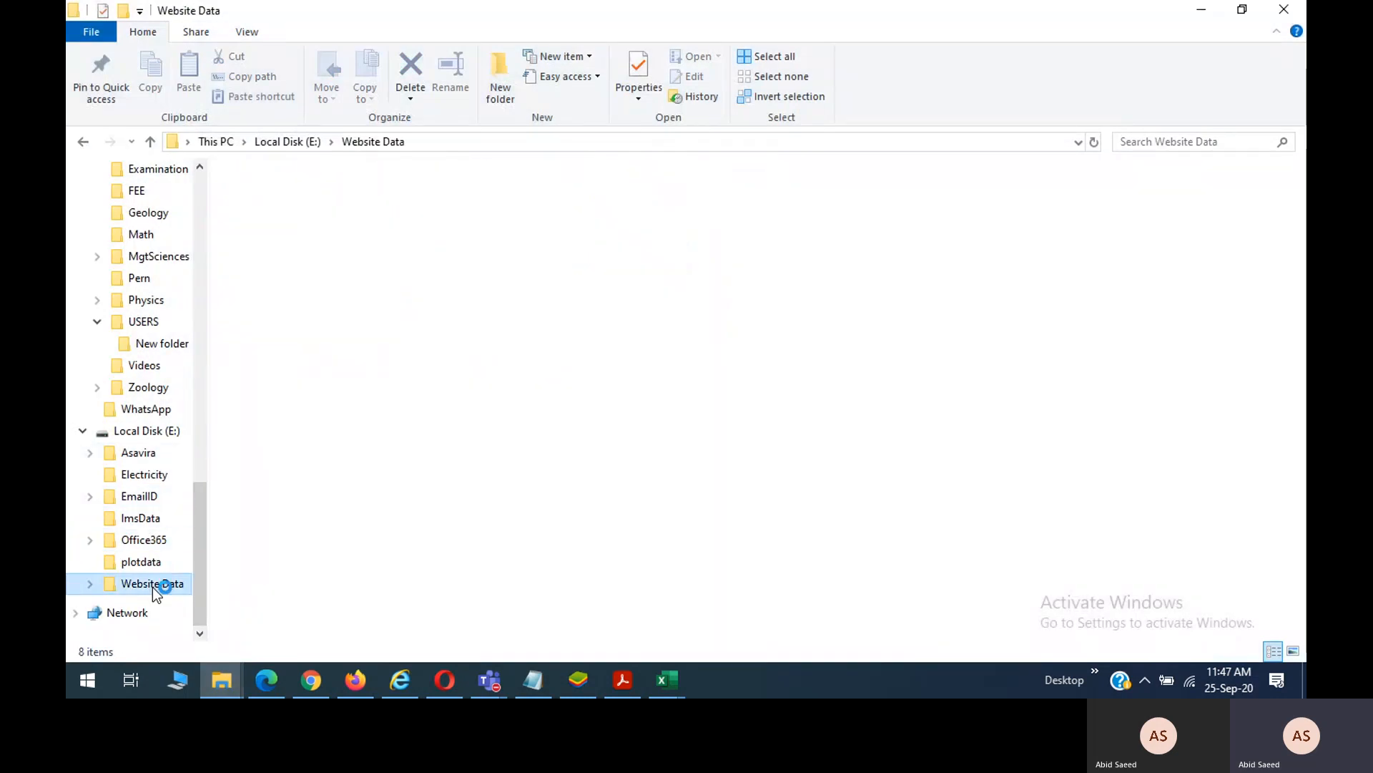
{"action": "double_click", "coordinate": [269, 256]}
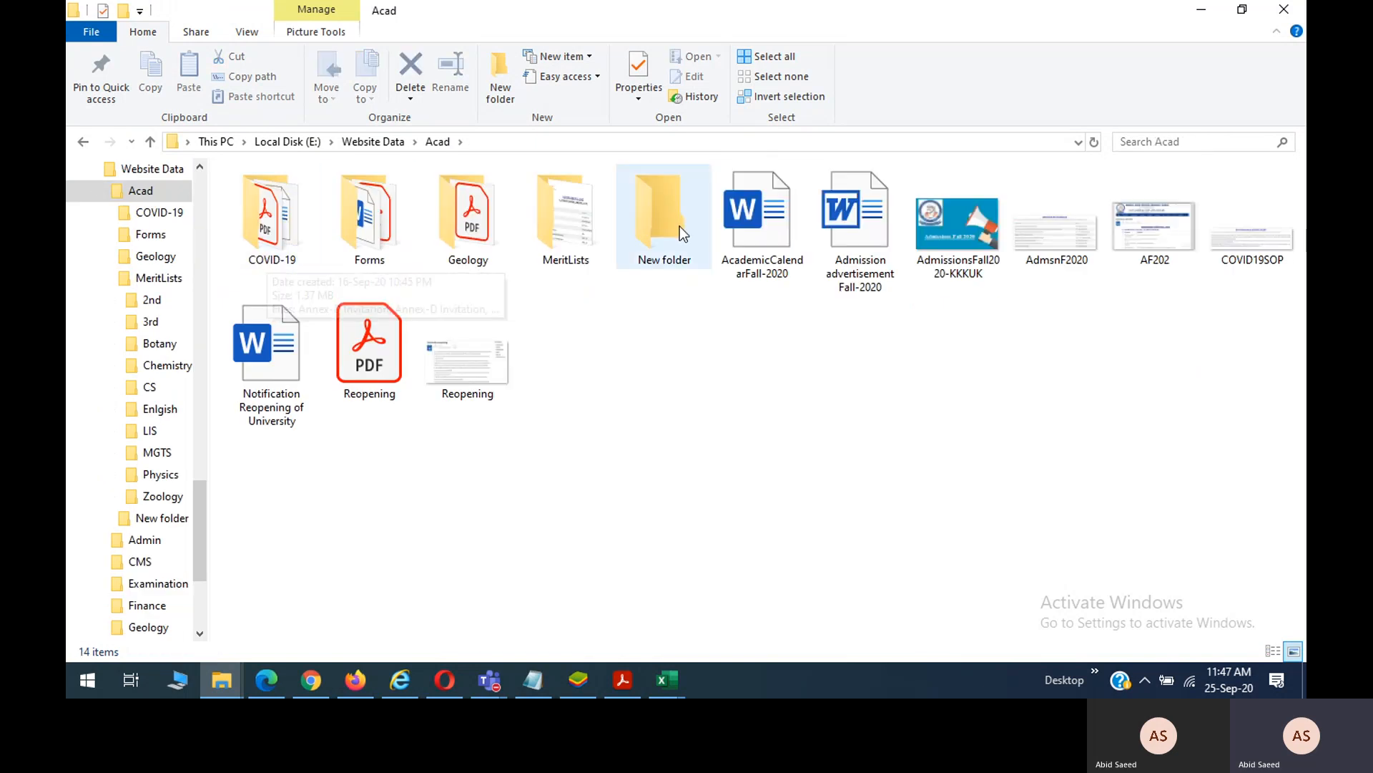
{"action": "left_click", "coordinate": [605, 223]}
{"action": "double_click", "coordinate": [605, 223]}
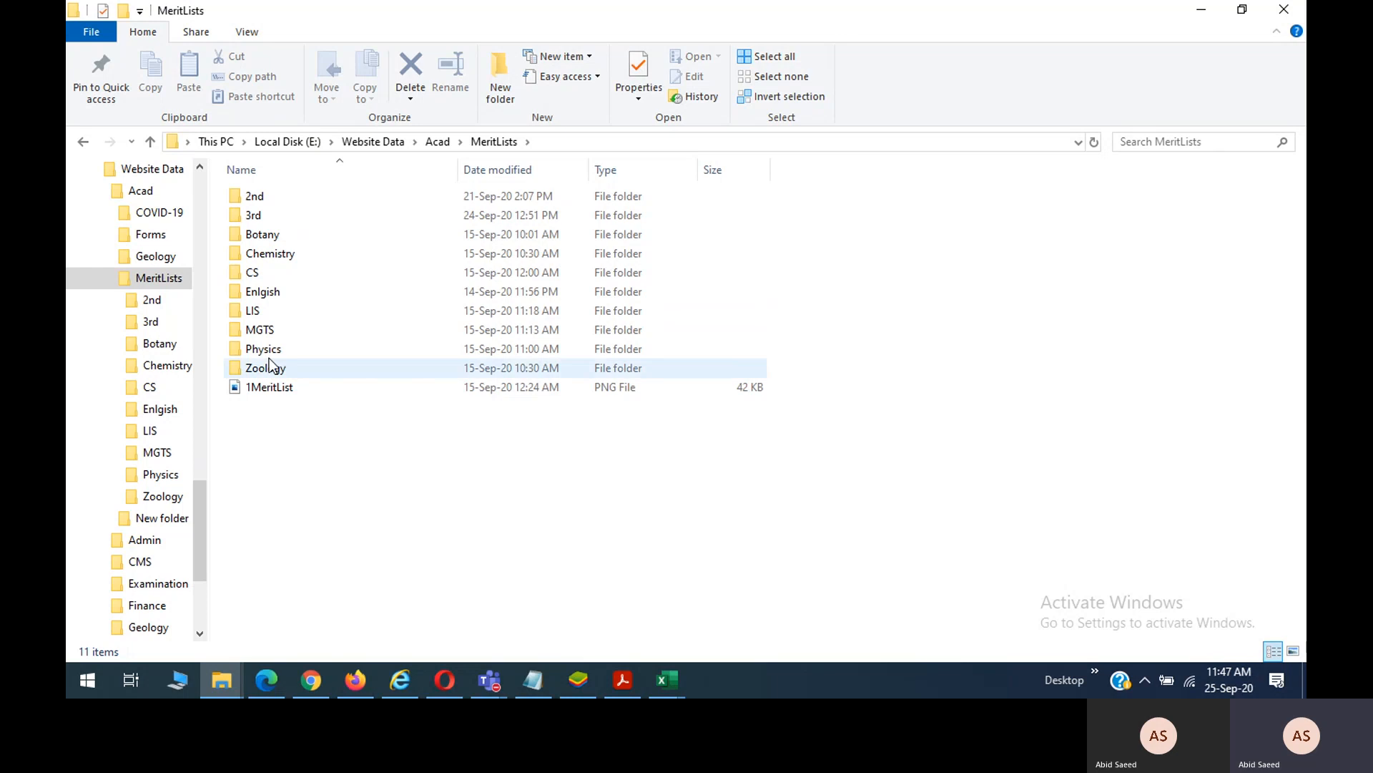
{"action": "double_click", "coordinate": [266, 233]}
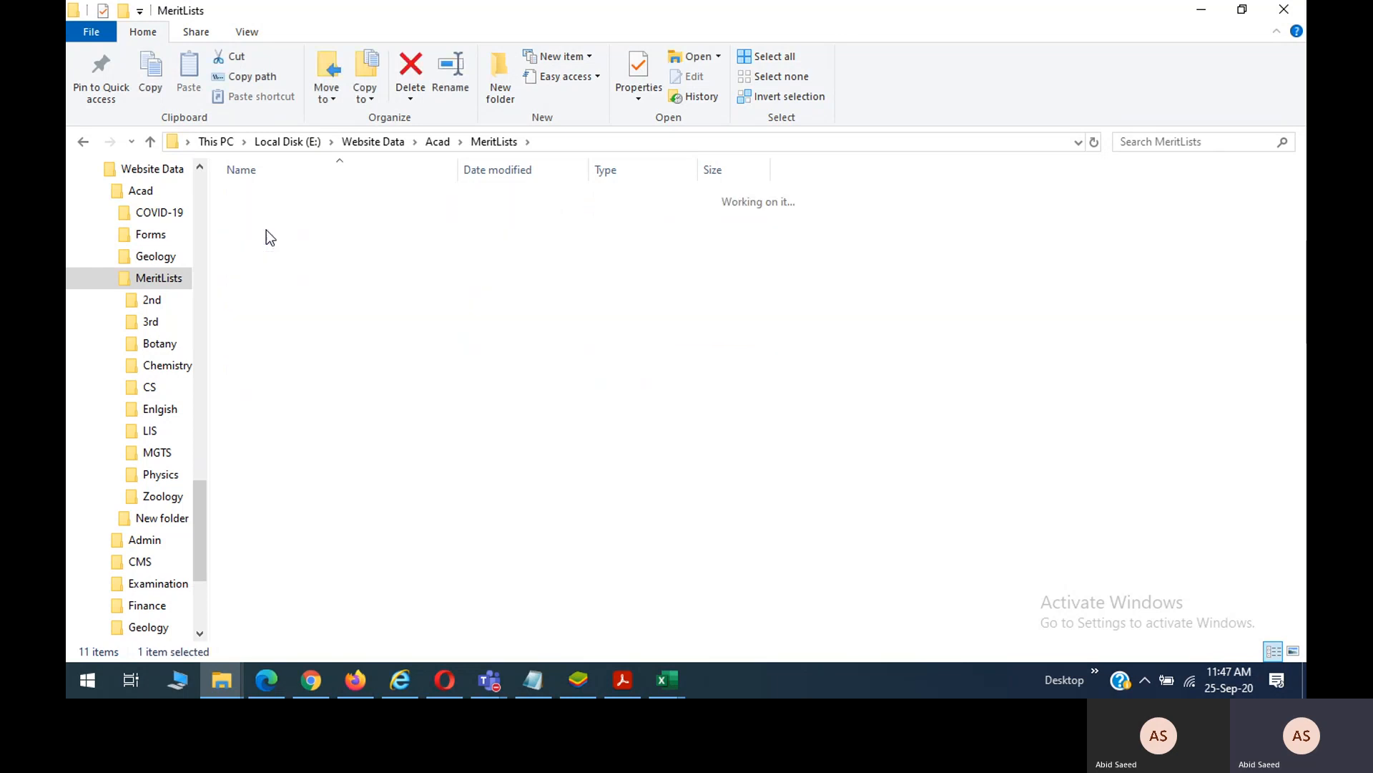
{"action": "double_click", "coordinate": [267, 201]}
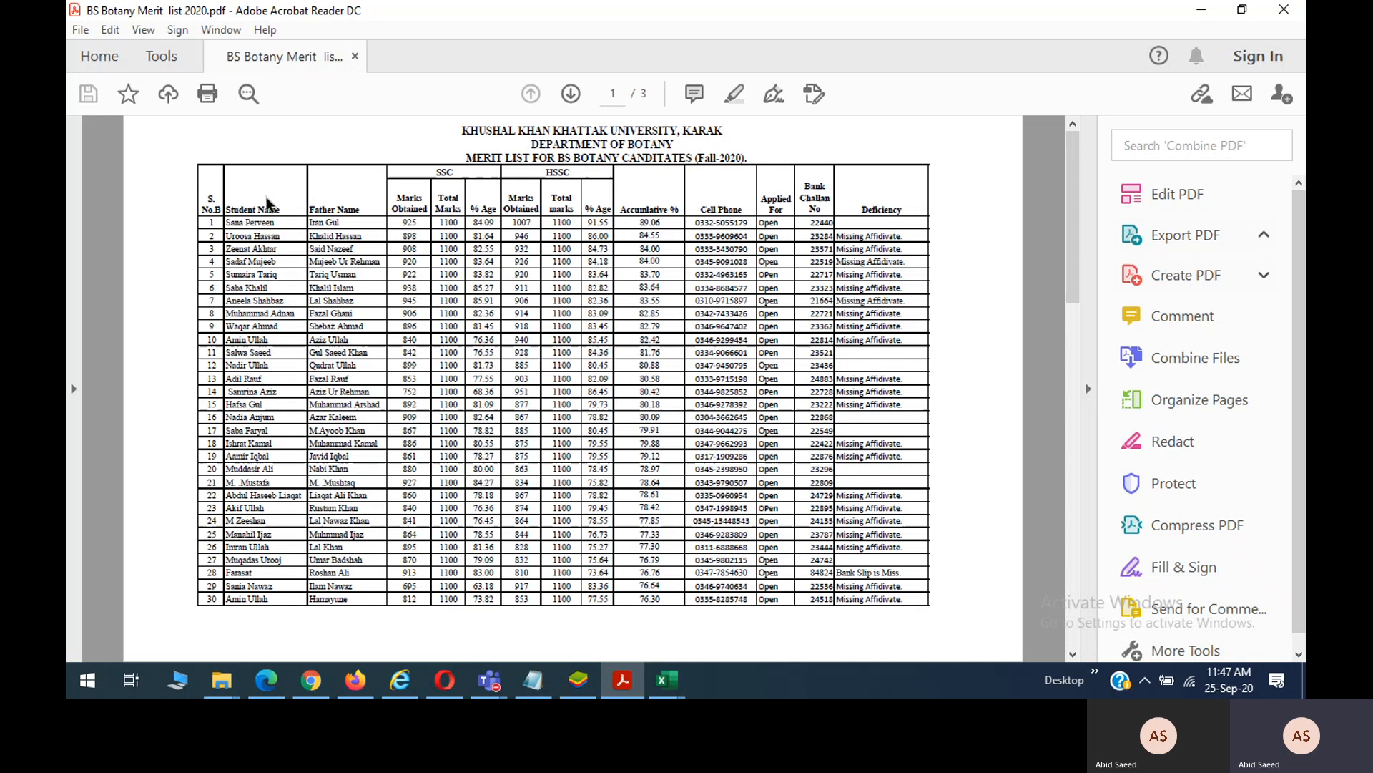
Select the first student's name in the merit list PDF and return to the CMS in Chrome.
{"action": "left_click_drag", "start_coordinate": [279, 223], "coordinate": [227, 222]}
{"action": "key", "text": "ctrl+c"}
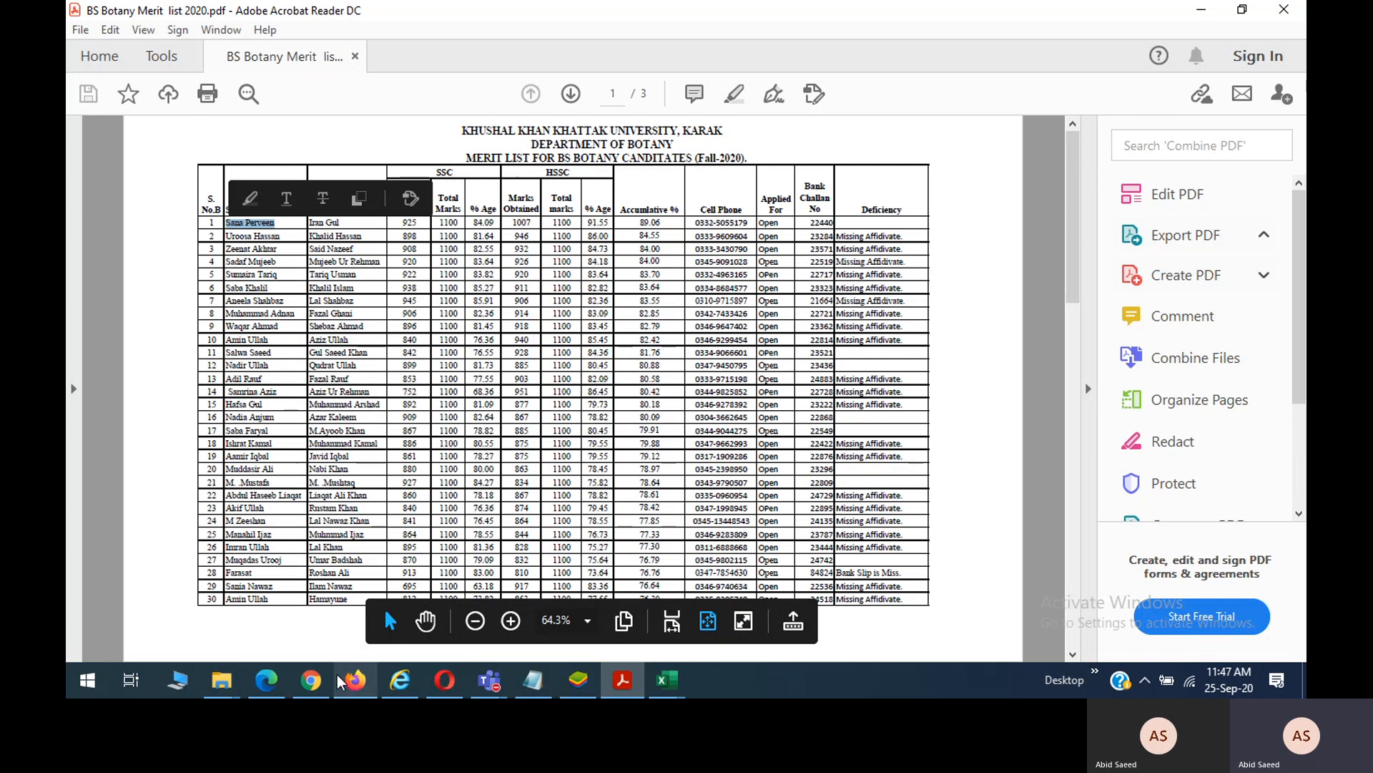
{"action": "mouse_move", "coordinate": [350, 686]}
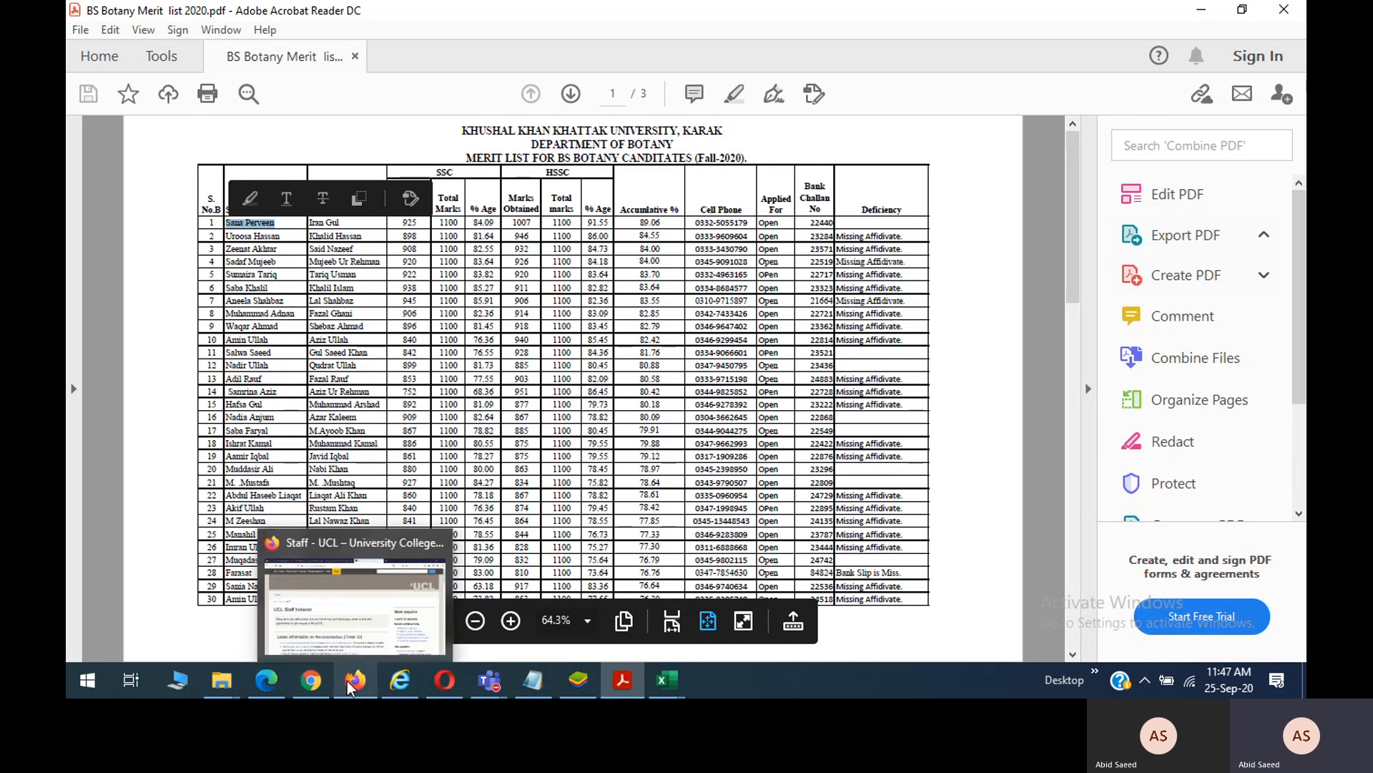
{"action": "left_click", "coordinate": [311, 679]}
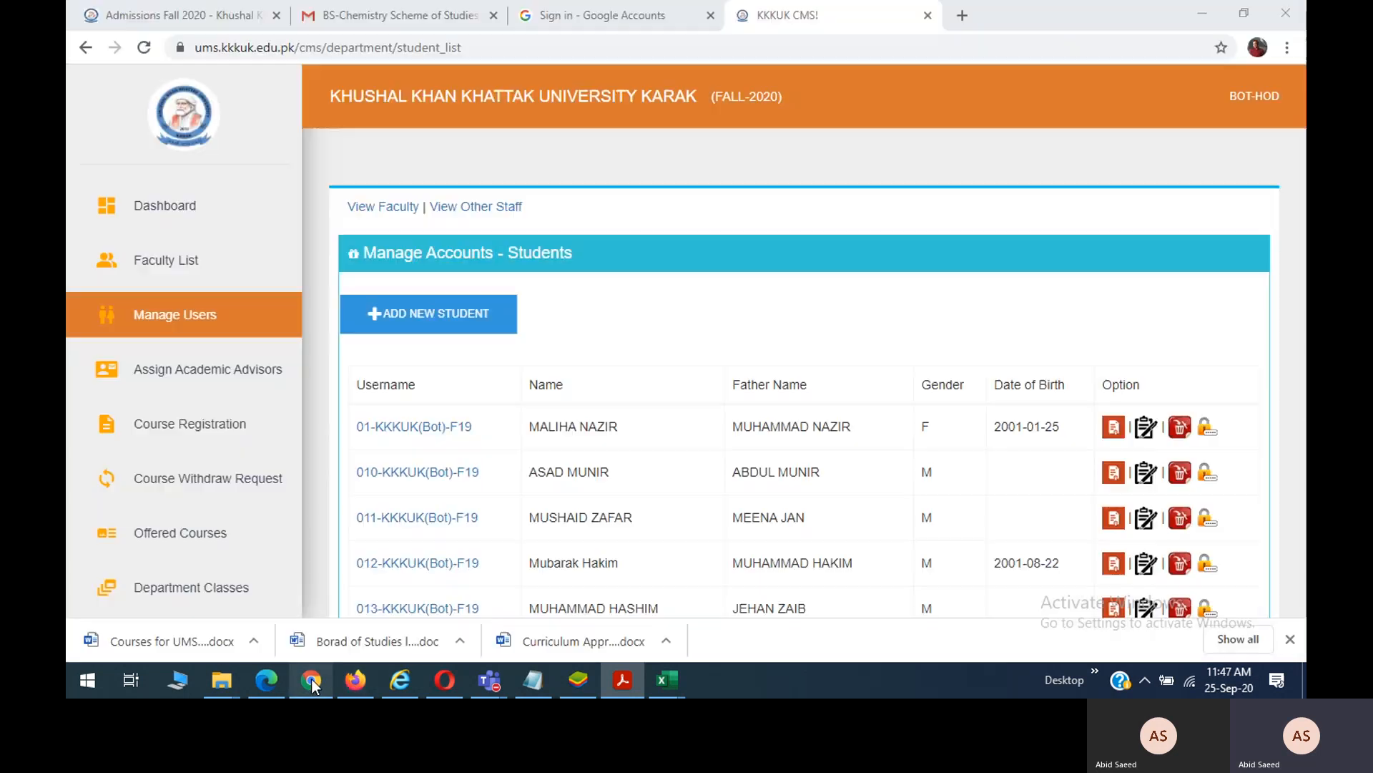
Start a new student with batch BS-BO-BO-KARAK-20202 and enrollment semester FALL-2020.
{"action": "left_click", "coordinate": [462, 330]}
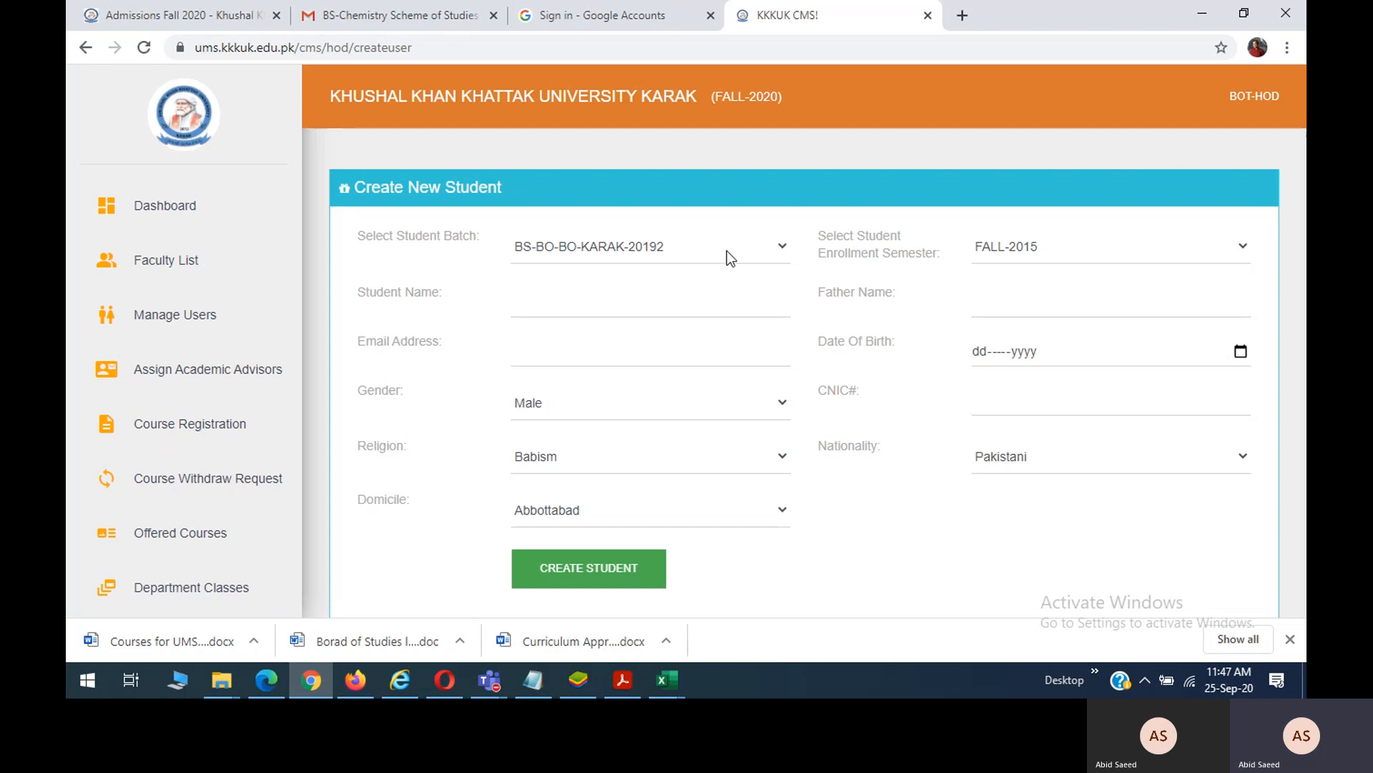
{"action": "left_click", "coordinate": [726, 258]}
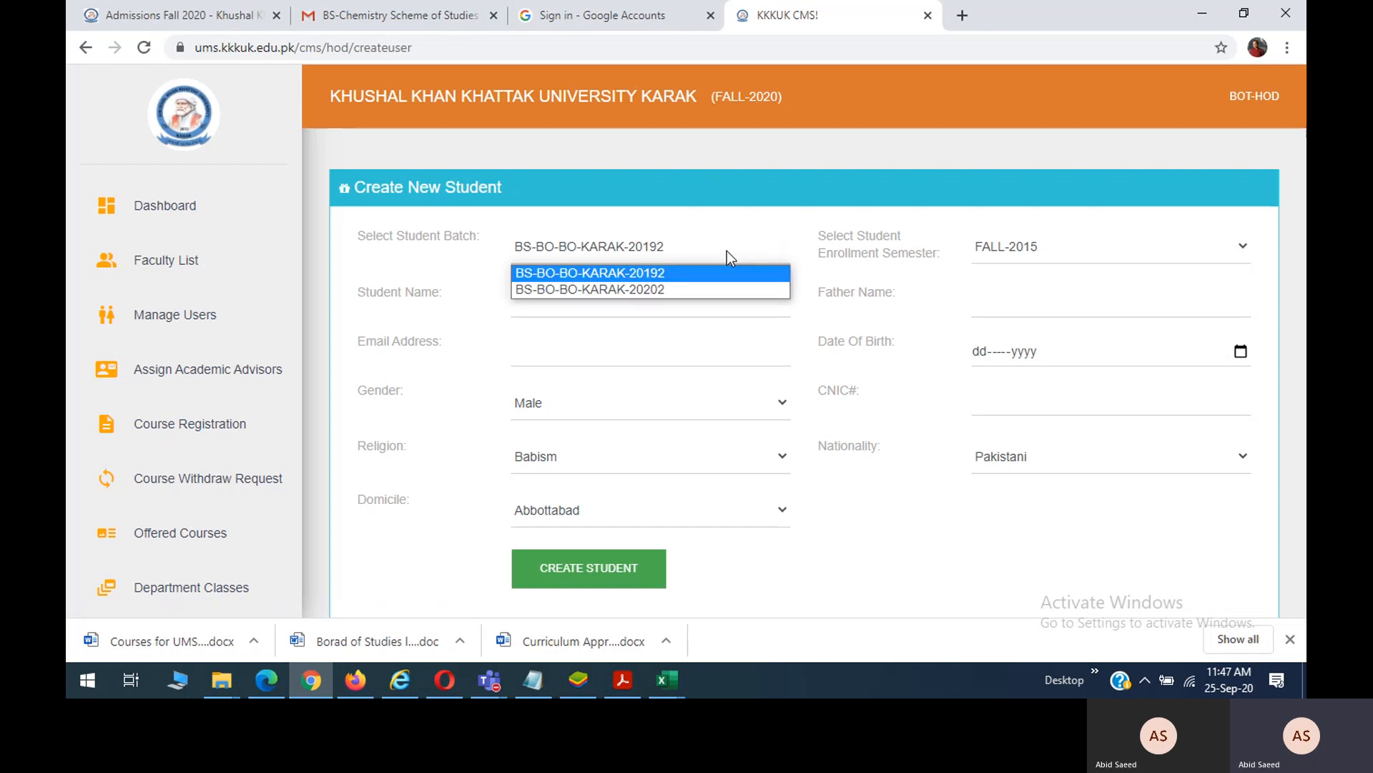
{"action": "left_click", "coordinate": [698, 289]}
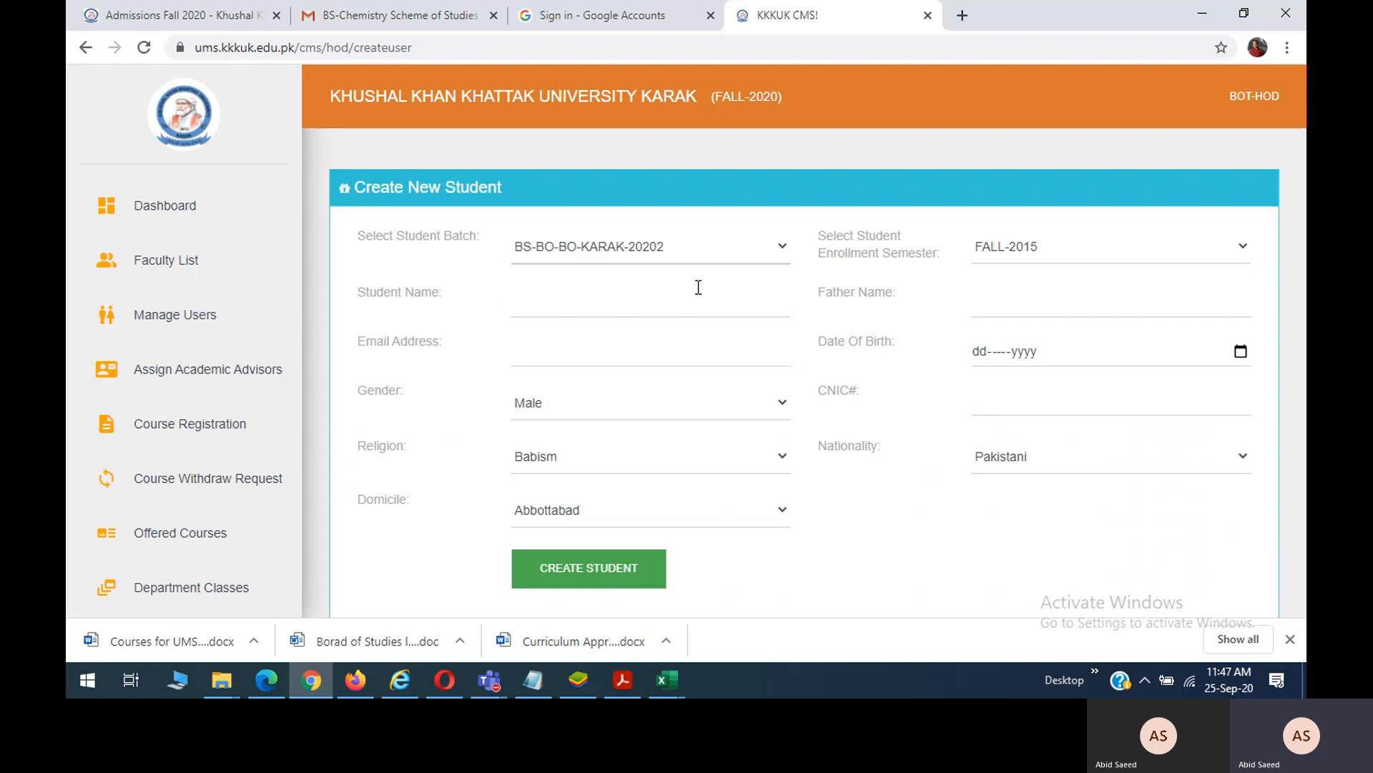
{"action": "left_click", "coordinate": [1003, 251]}
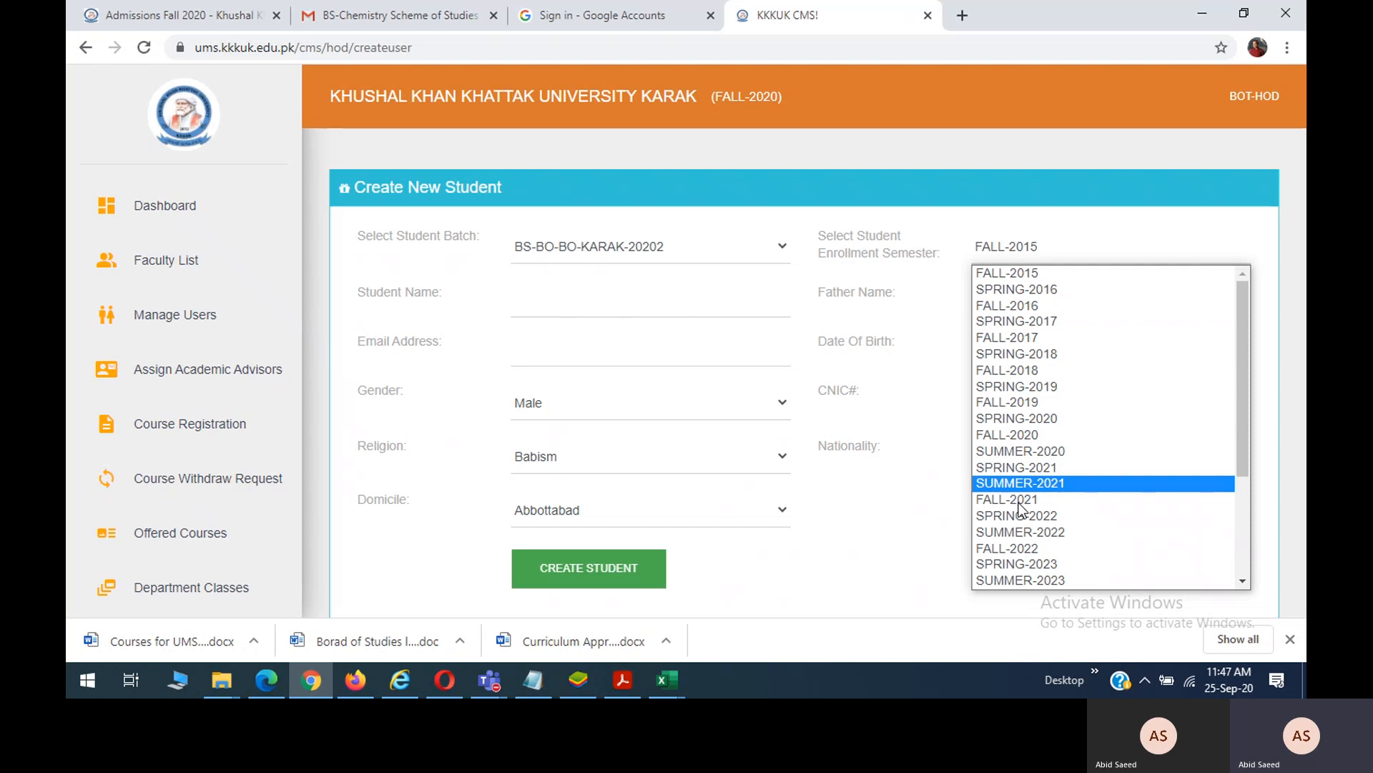
{"action": "left_click", "coordinate": [1010, 434]}
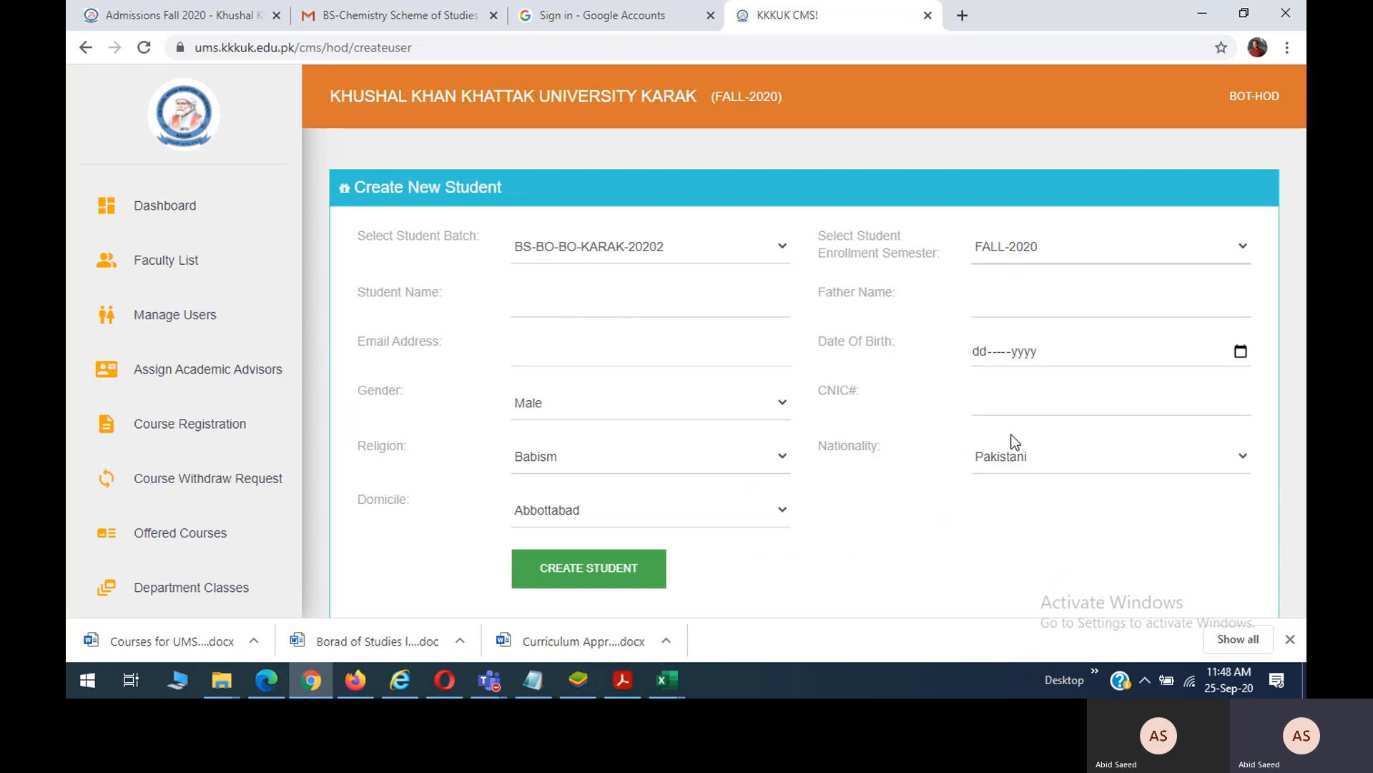
Paste the student's name, enter the father's name and university e-mail, and begin the 01-Jan birth date.
{"action": "left_click", "coordinate": [594, 313]}
{"action": "key", "text": "ctrl+v"}
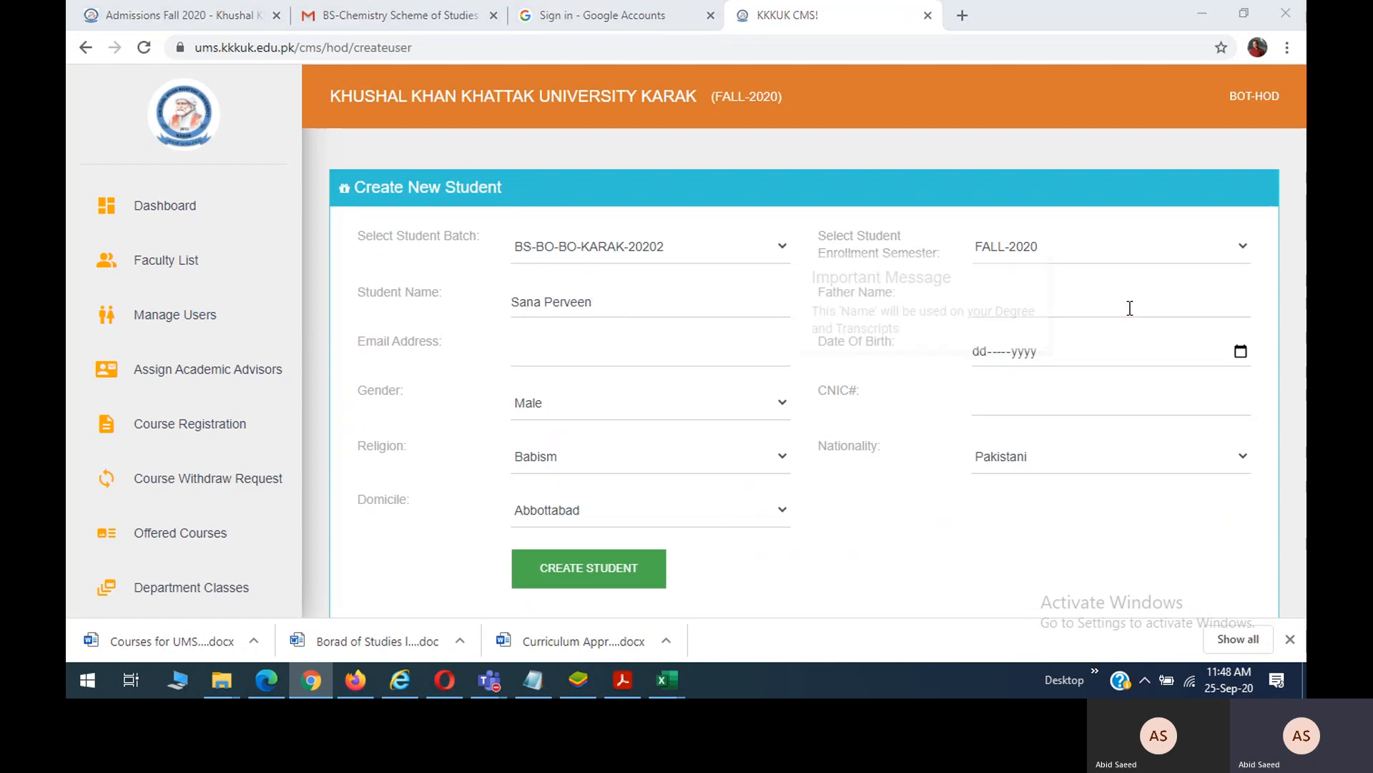
{"action": "key", "text": "alt+Tab"}
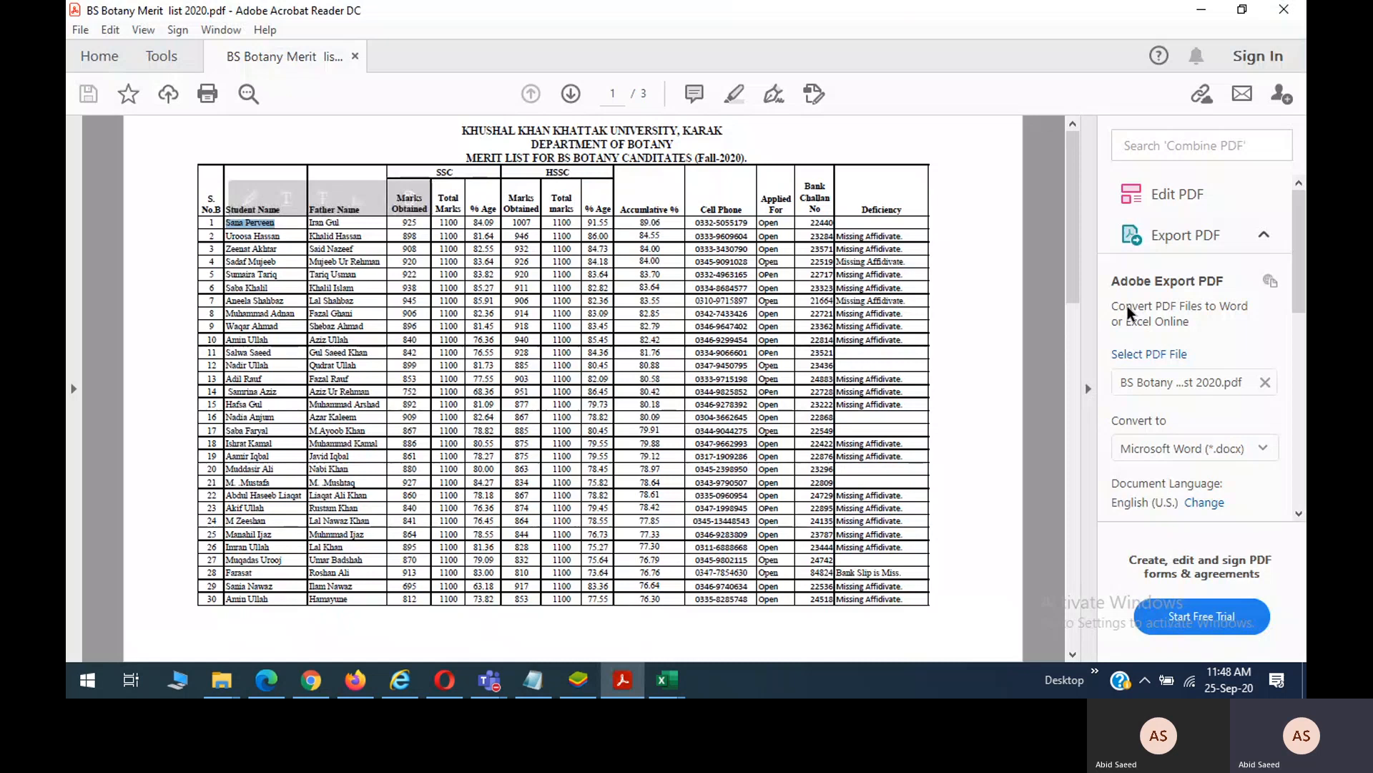
{"action": "key", "text": "alt+Tab"}
{"action": "left_click", "coordinate": [1130, 308]}
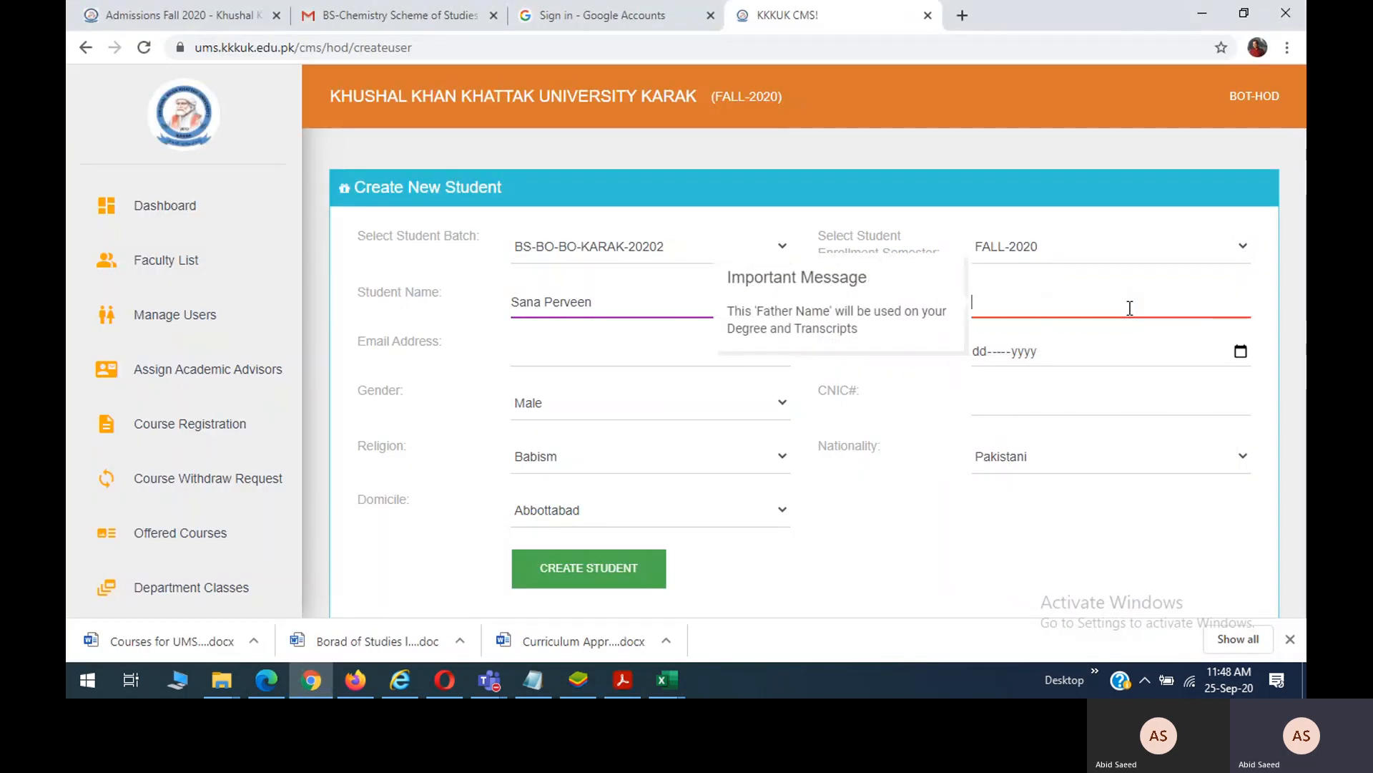
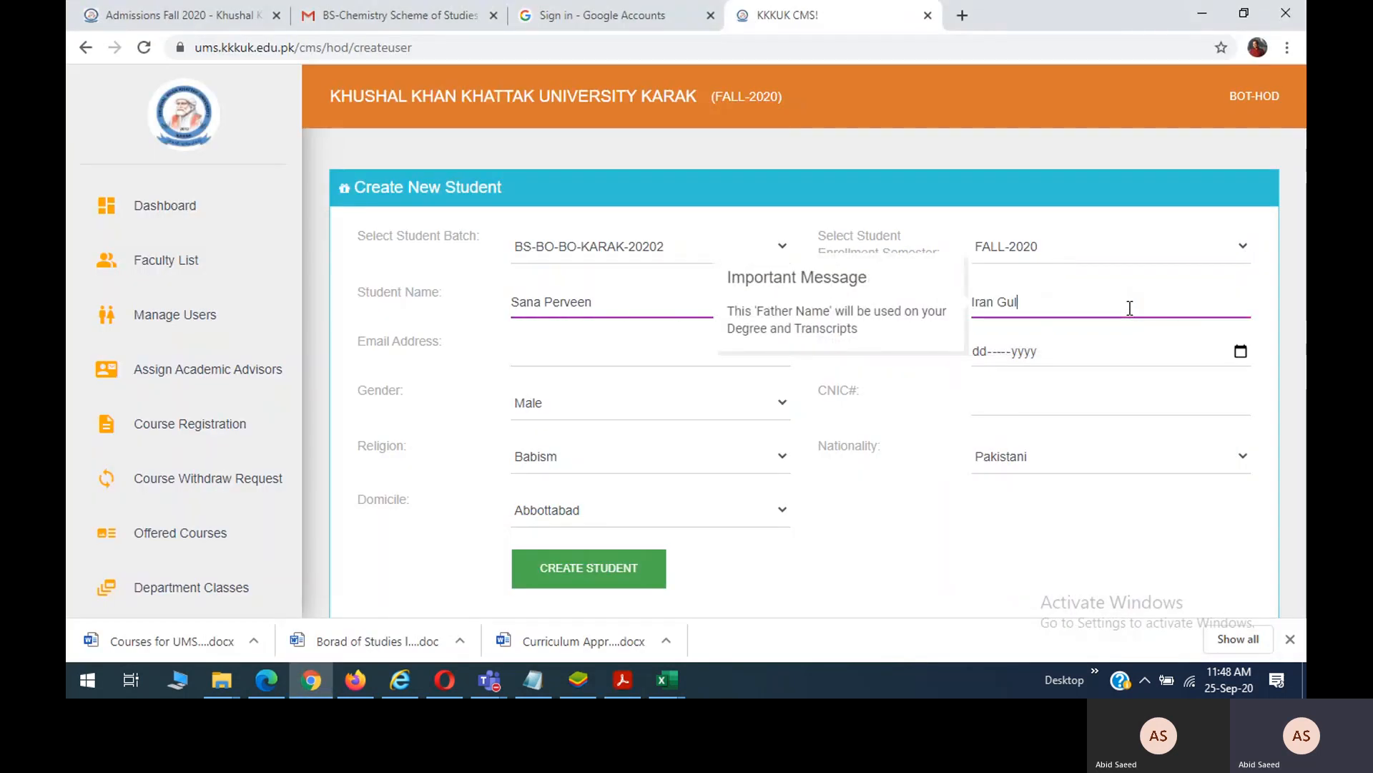
{"action": "key", "text": "Tab"}
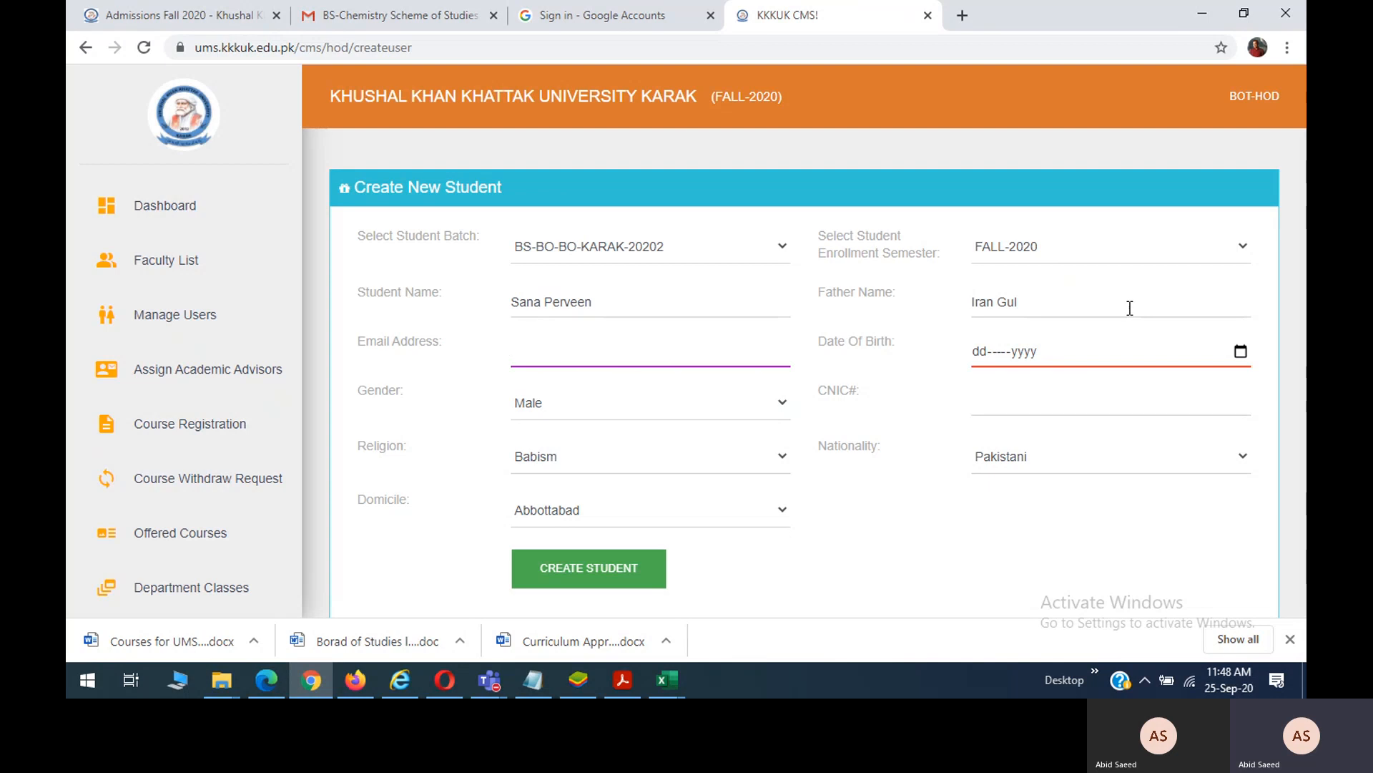
{"action": "key", "text": "Tab"}
{"action": "type", "text": "01"}
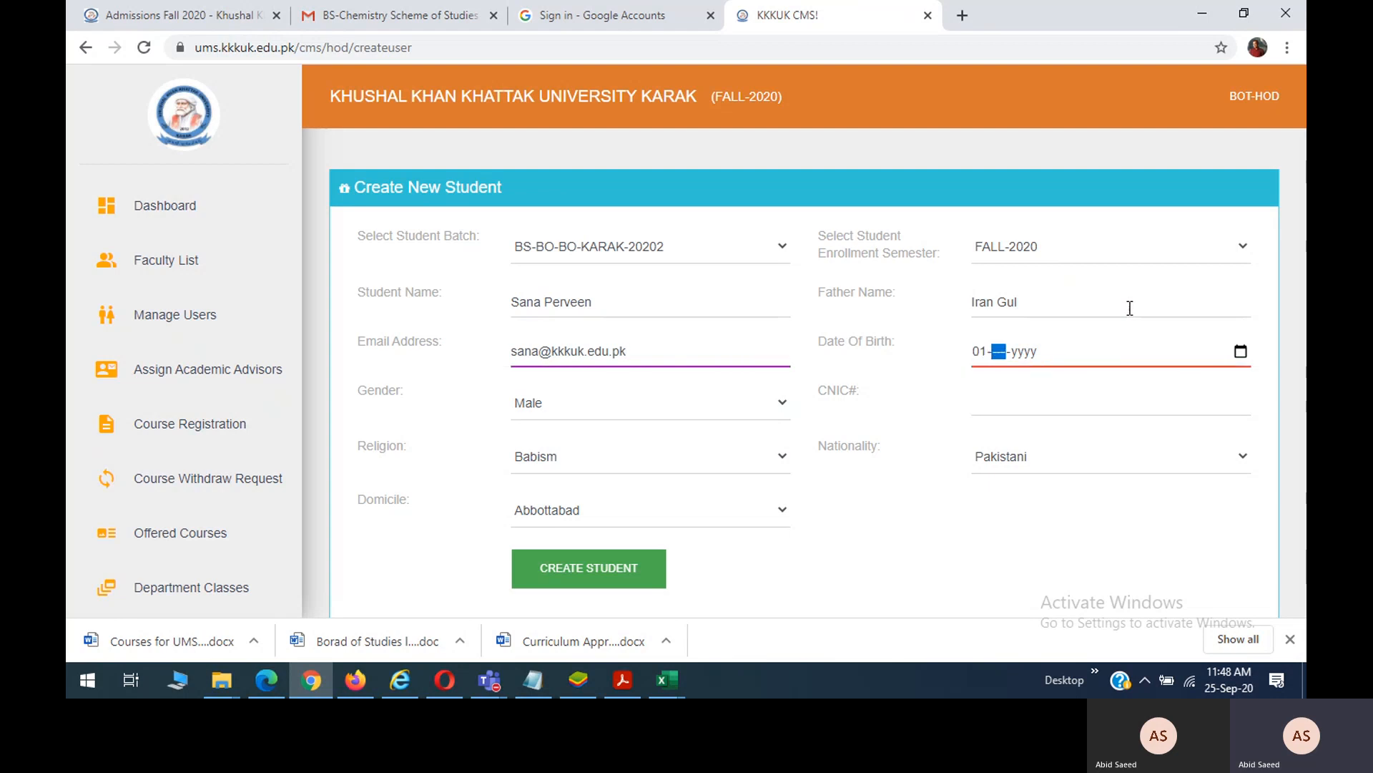
{"action": "type", "text": "1"}
{"action": "key", "text": "Tab"}
{"action": "type", "text": "202"}
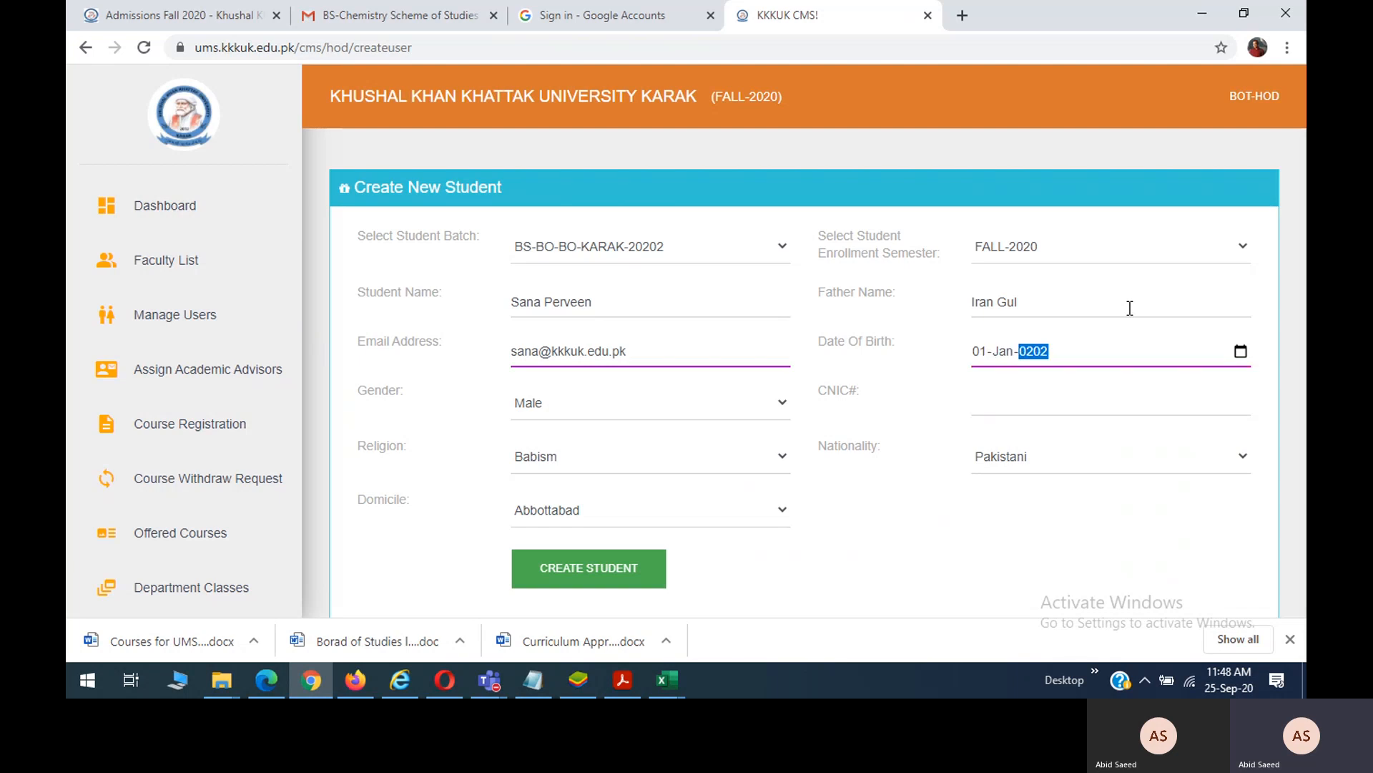
{"action": "type", "text": "0"}
{"action": "type", "text": "2"}
Set gender Female, enter the CNIC number, religion Islam and domicile Abbottabad.
{"action": "left_click", "coordinate": [647, 404]}
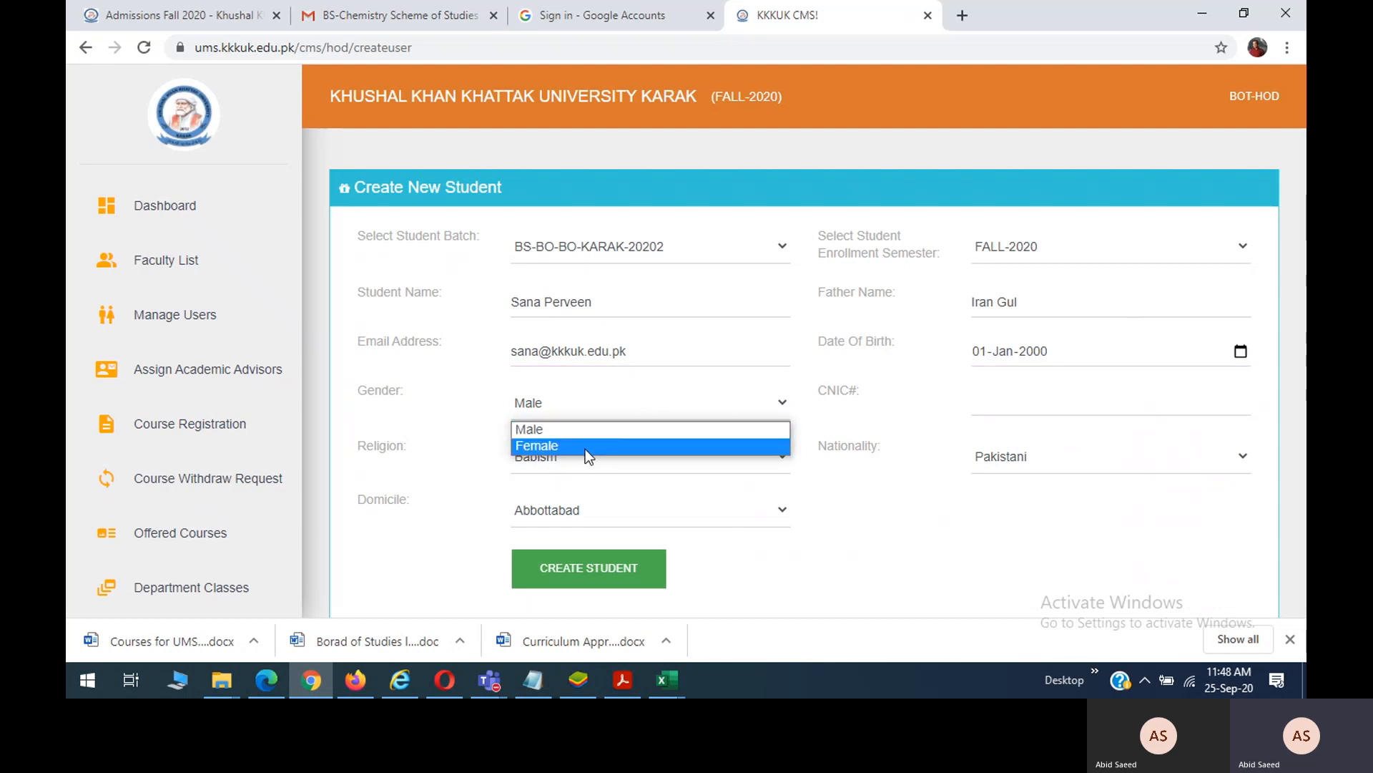
{"action": "left_click", "coordinate": [585, 448]}
{"action": "left_click", "coordinate": [1036, 406]}
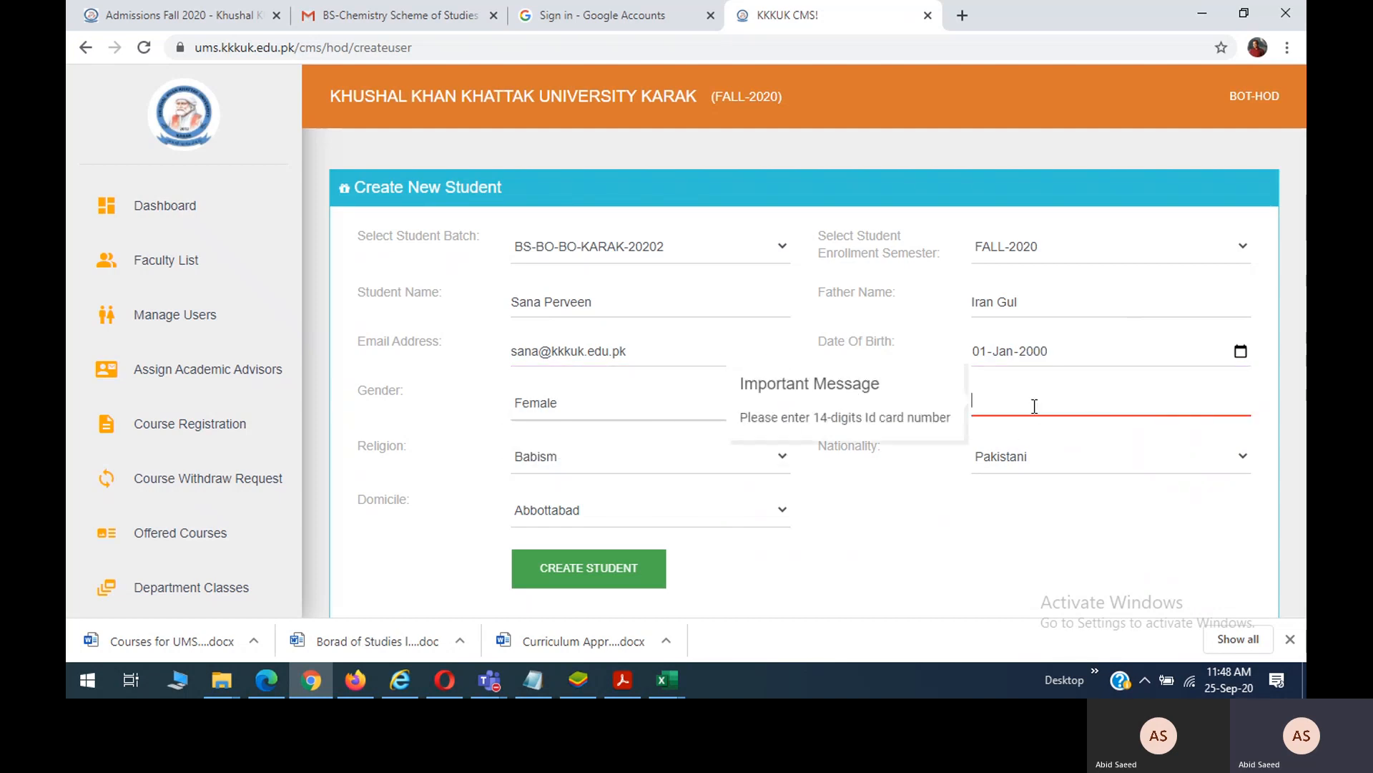
{"action": "left_click", "coordinate": [653, 458]}
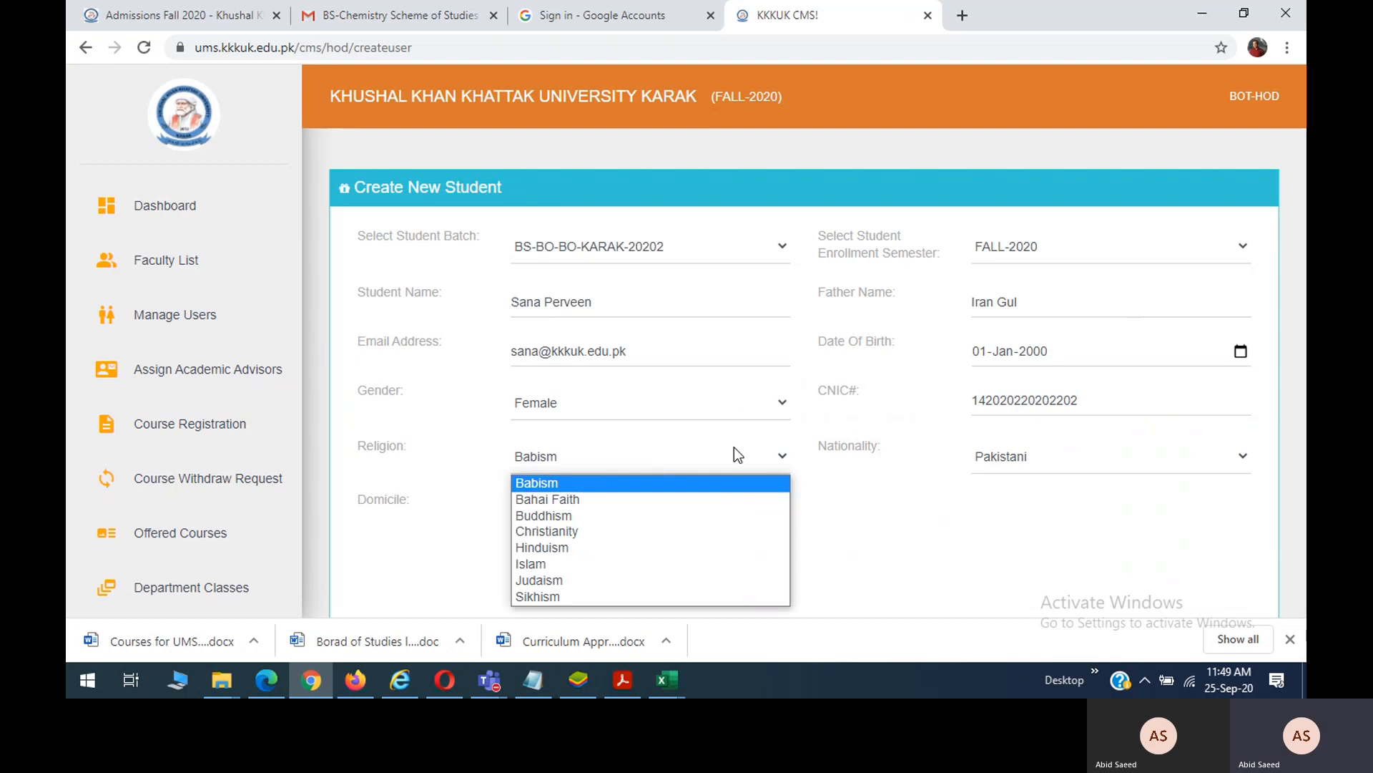
{"action": "left_click", "coordinate": [571, 564]}
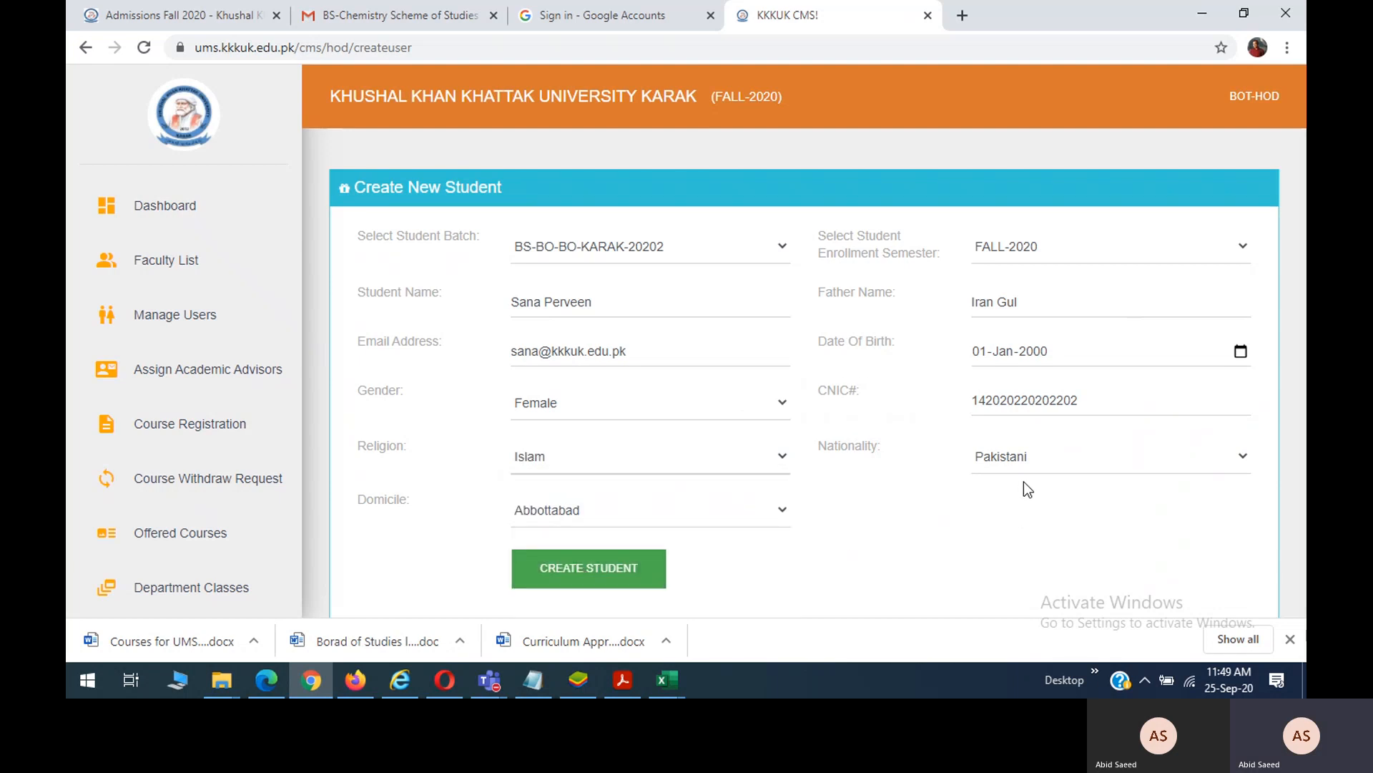
{"action": "left_click", "coordinate": [684, 521]}
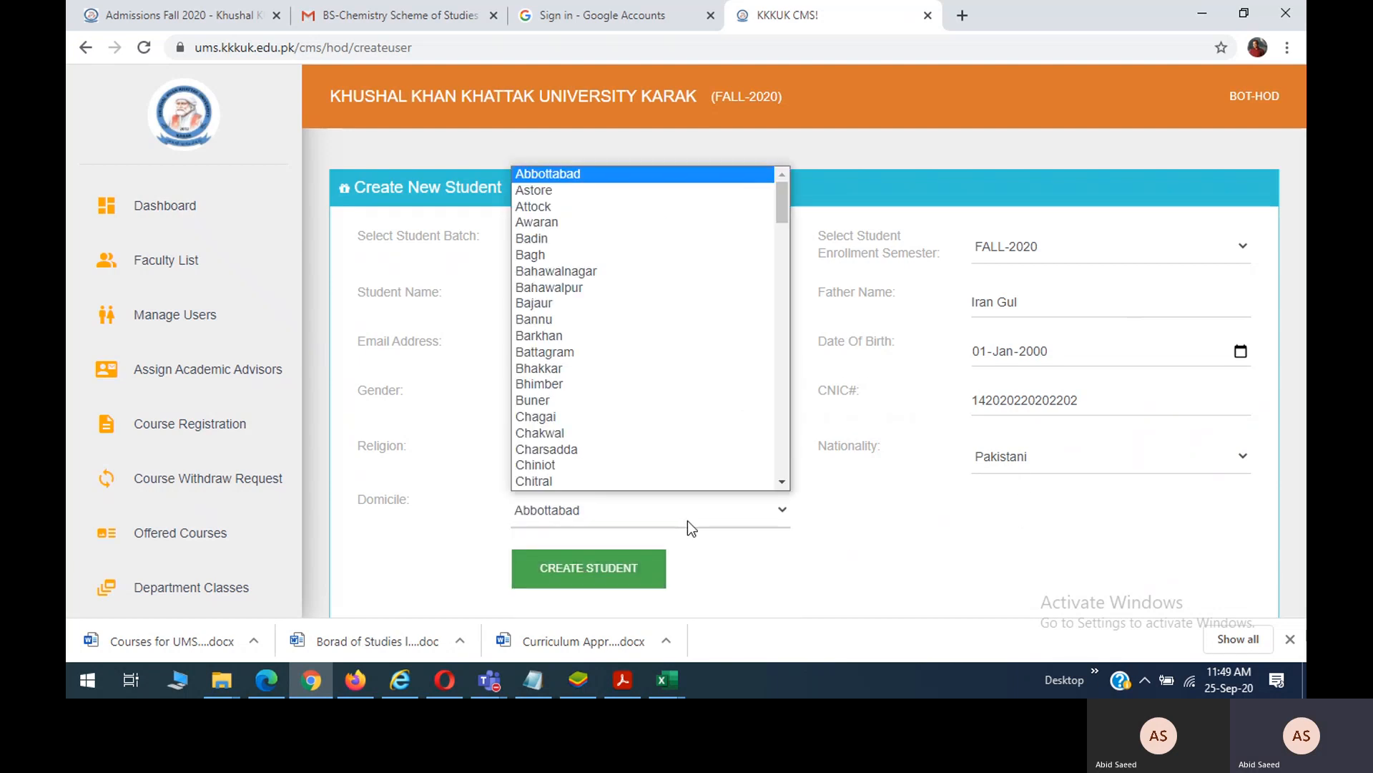
{"action": "left_click", "coordinate": [688, 520]}
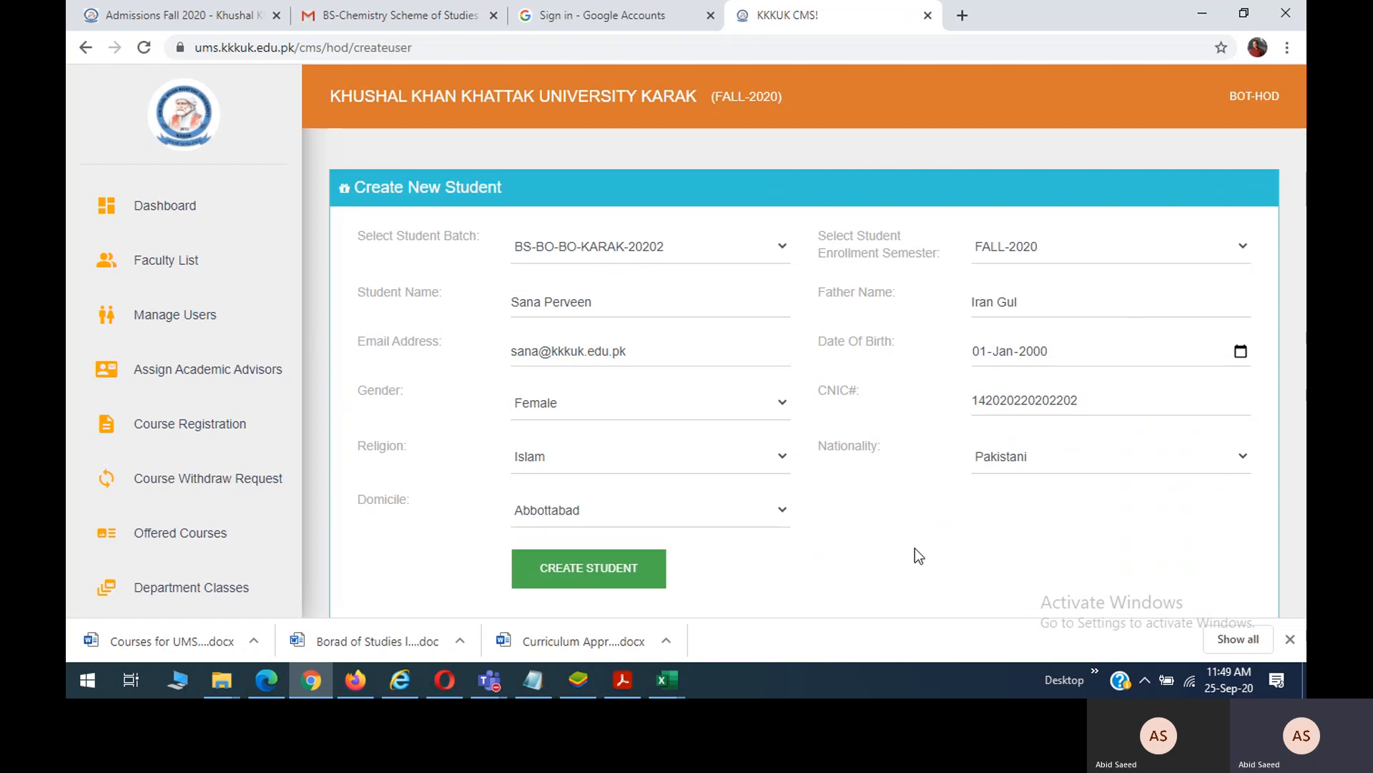
Submit the student, then correct the CNIC digits after the ID card format warning.
{"action": "left_click", "coordinate": [598, 572]}
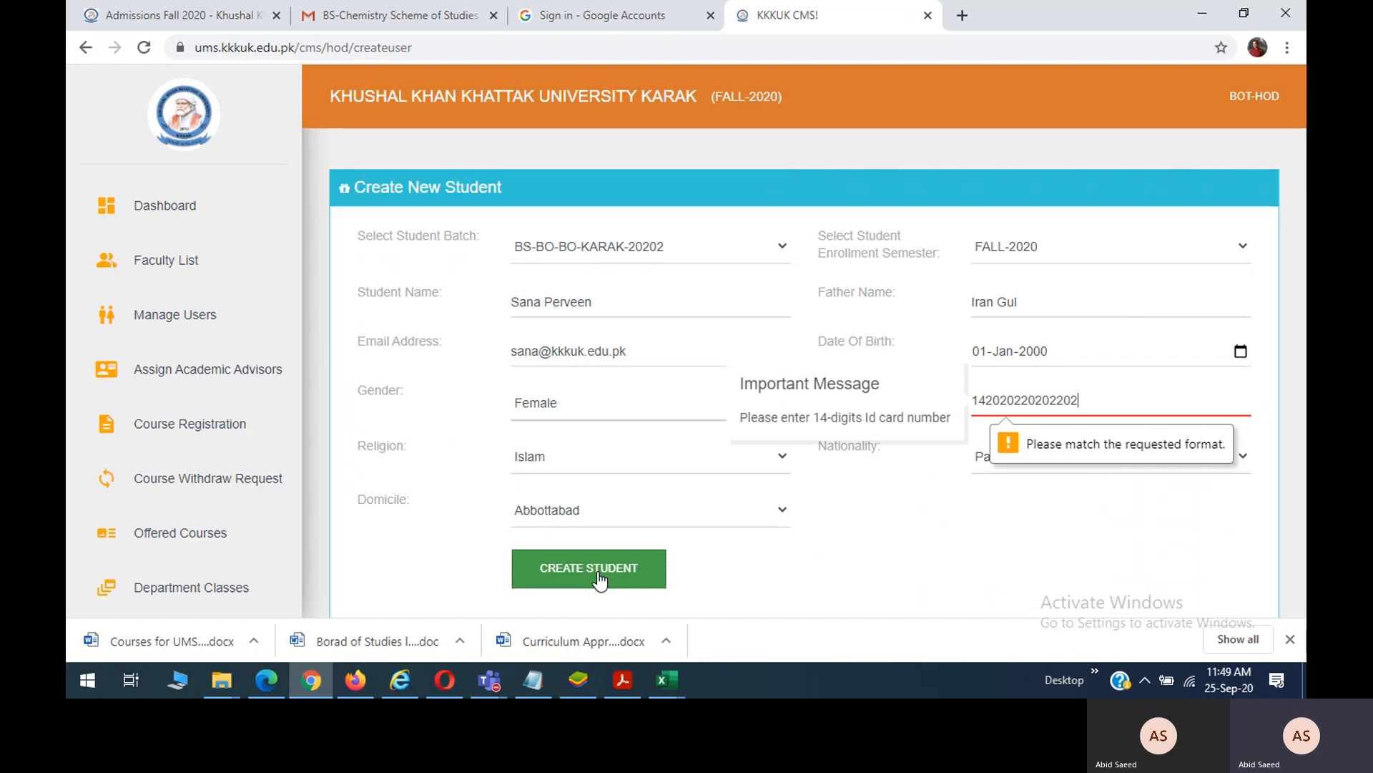
{"action": "key", "text": "BackSpace"}
{"action": "key", "text": "BackSpace"}
{"action": "key", "text": "BackSpace"}
{"action": "key", "text": "BackSpace"}
{"action": "key", "text": "BackSpace"}
{"action": "key", "text": "BackSpace"}
{"action": "key", "text": "BackSpace"}
{"action": "key", "text": "BackSpace"}
{"action": "key", "text": "BackSpace"}
{"action": "key", "text": "BackSpace"}
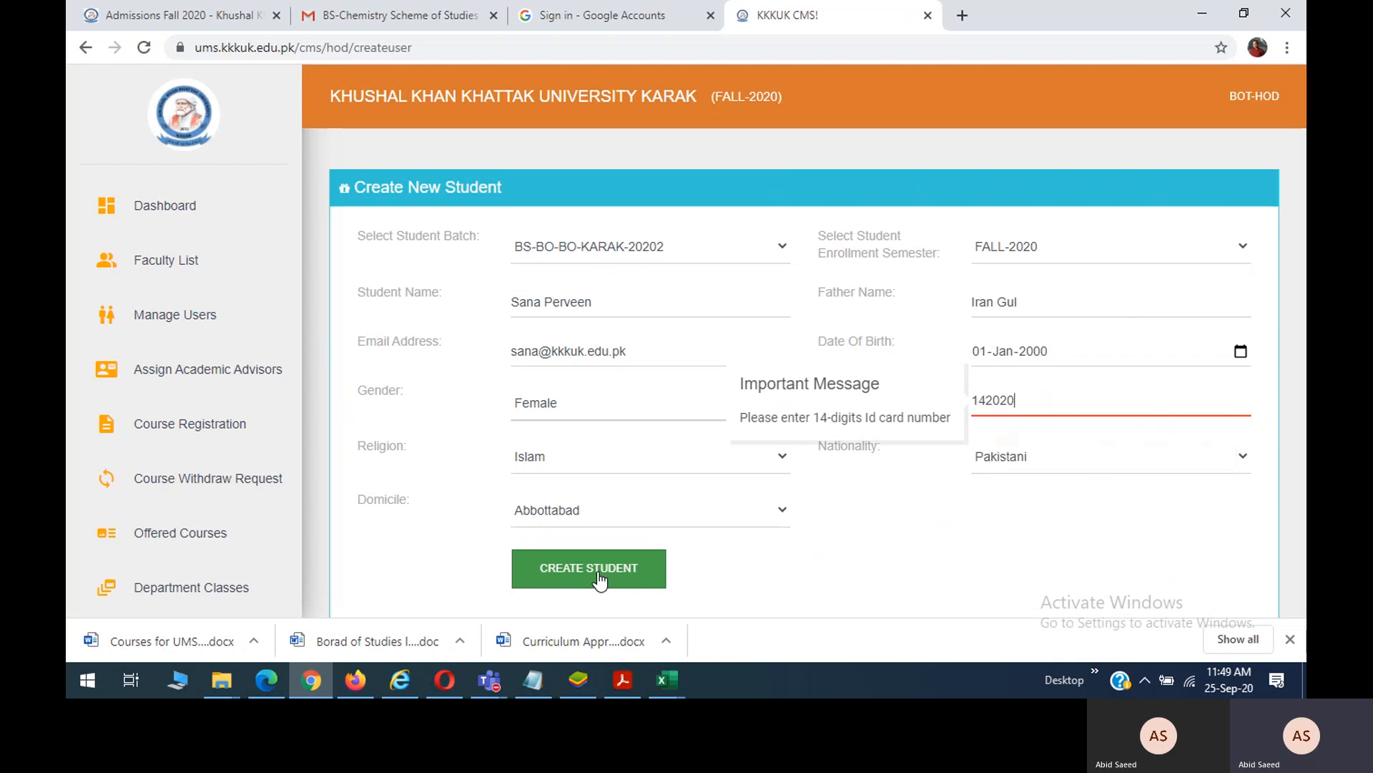
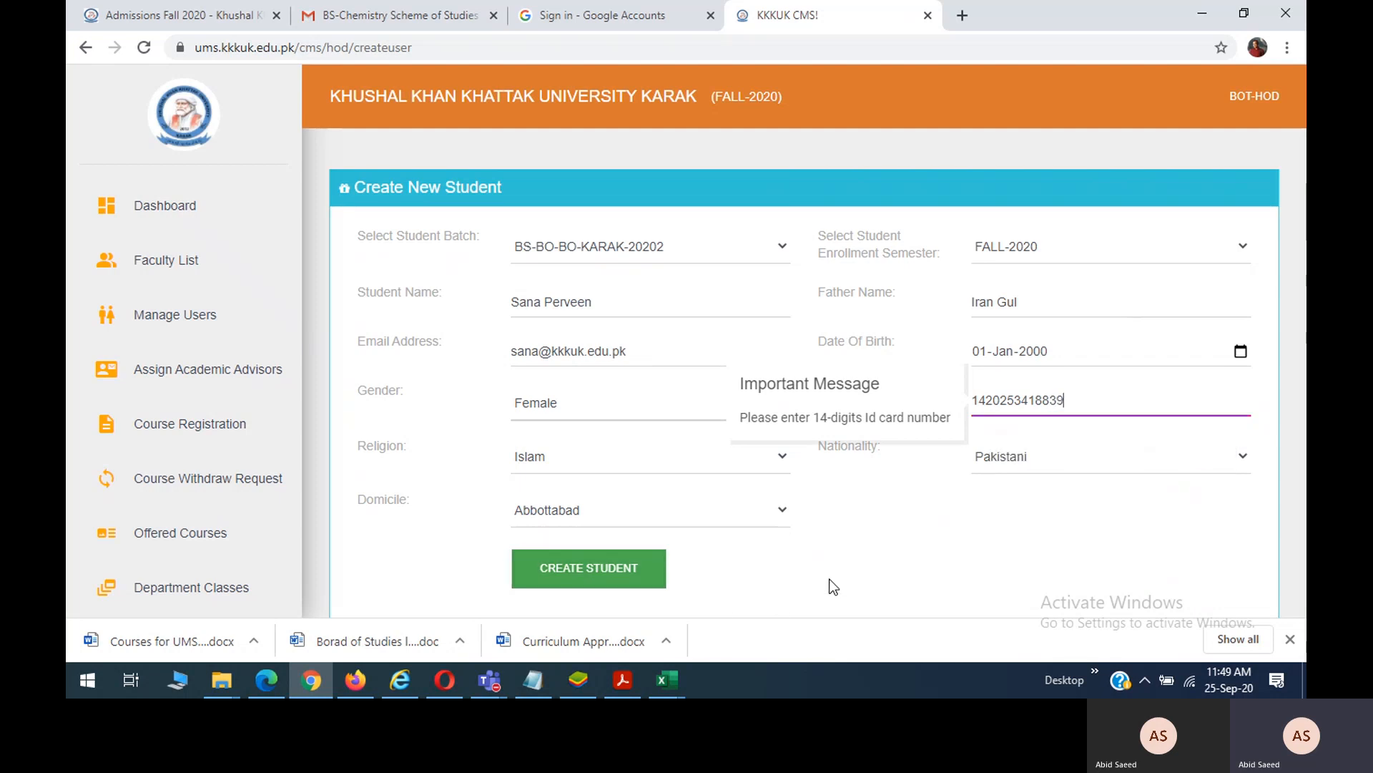
{"action": "left_click", "coordinate": [835, 587]}
Save the first student record and copy the next student's name from the merit list.
{"action": "left_click", "coordinate": [627, 585]}
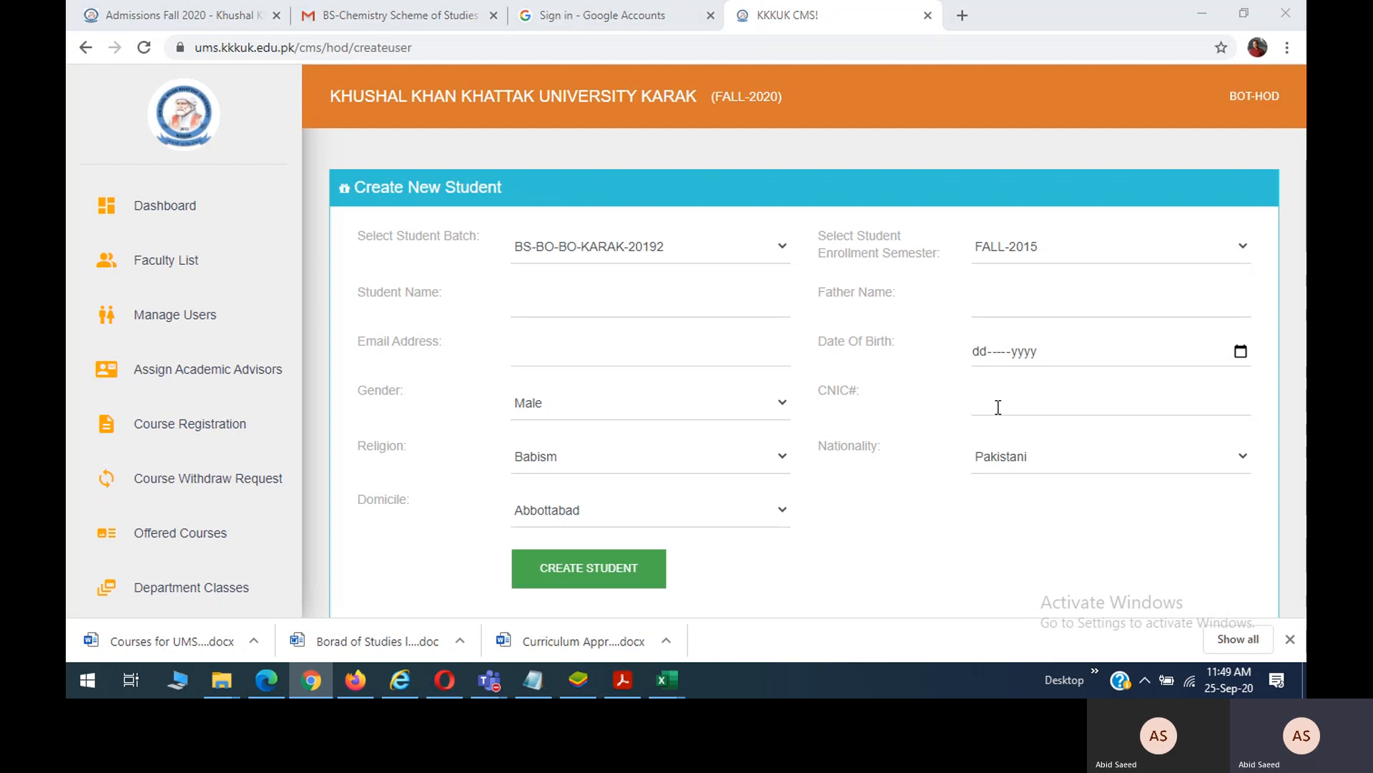
{"action": "key", "text": "alt+Tab"}
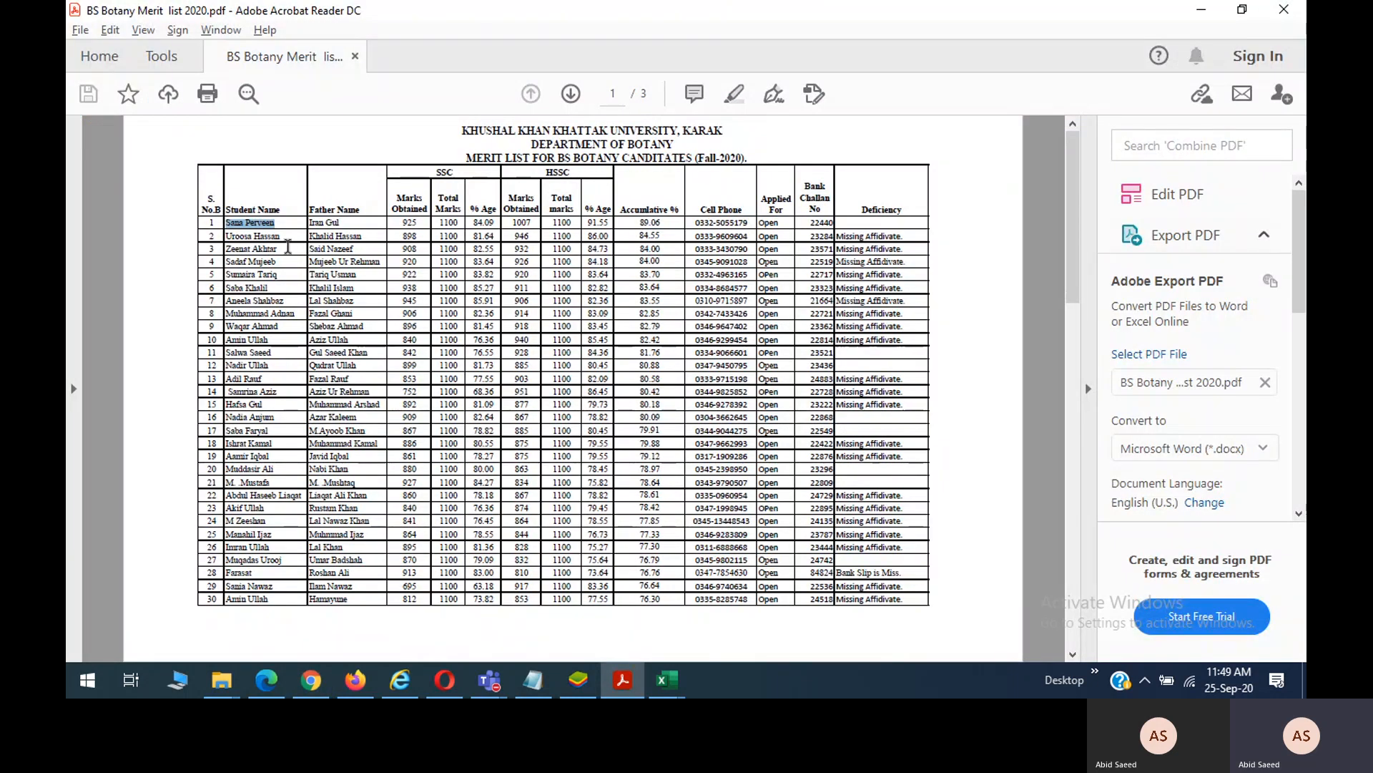
{"action": "left_click_drag", "start_coordinate": [281, 236], "coordinate": [235, 240]}
{"action": "key", "text": "ctrl+c"}
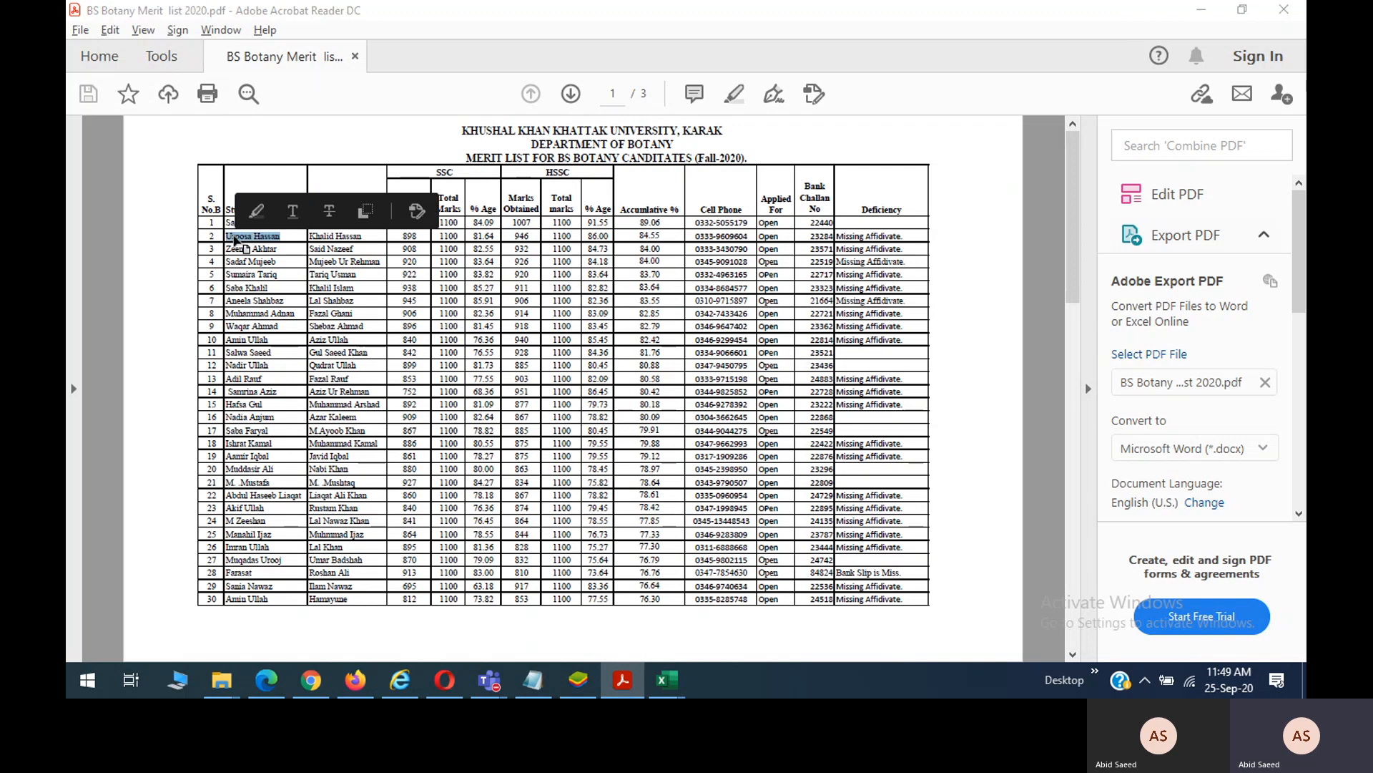
{"action": "key", "text": "alt+Tab"}
Set batch BS-BO-BO-KARAK-20202 and semester FALL-2020 on the fresh student form.
{"action": "left_click", "coordinate": [668, 249]}
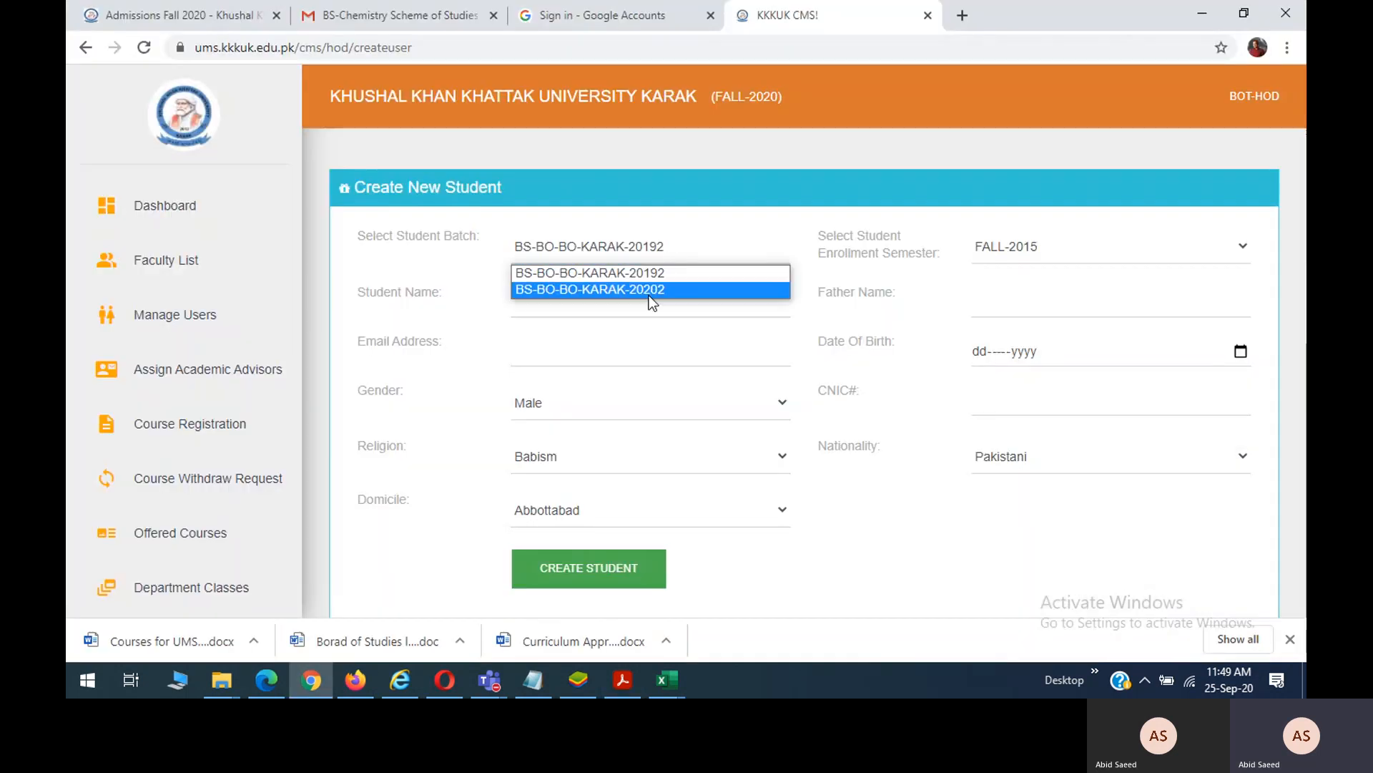
{"action": "left_click", "coordinate": [649, 294]}
{"action": "left_click", "coordinate": [986, 246]}
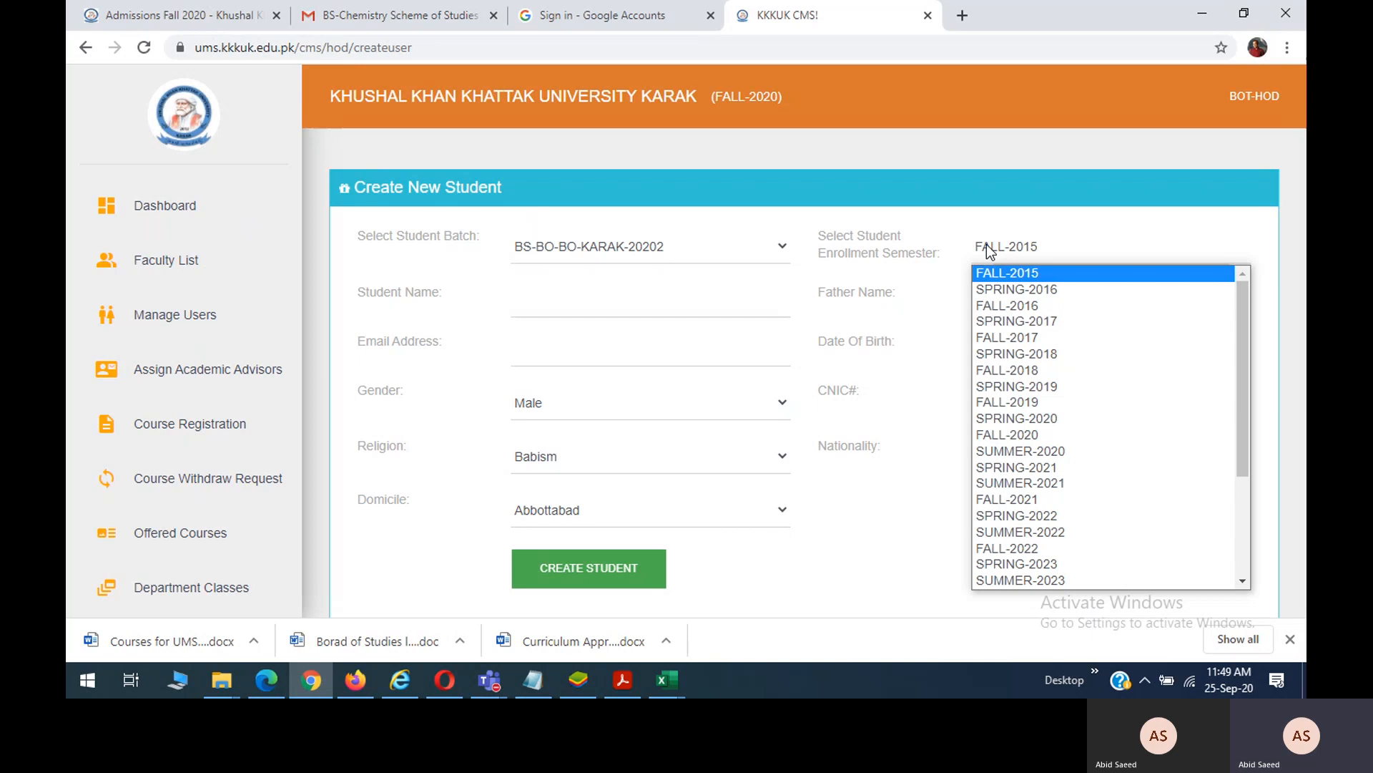
{"action": "left_click", "coordinate": [1016, 434]}
Paste the student's name, then fill the father's name, e-mail and 01-Dec birth date.
{"action": "left_click", "coordinate": [542, 308]}
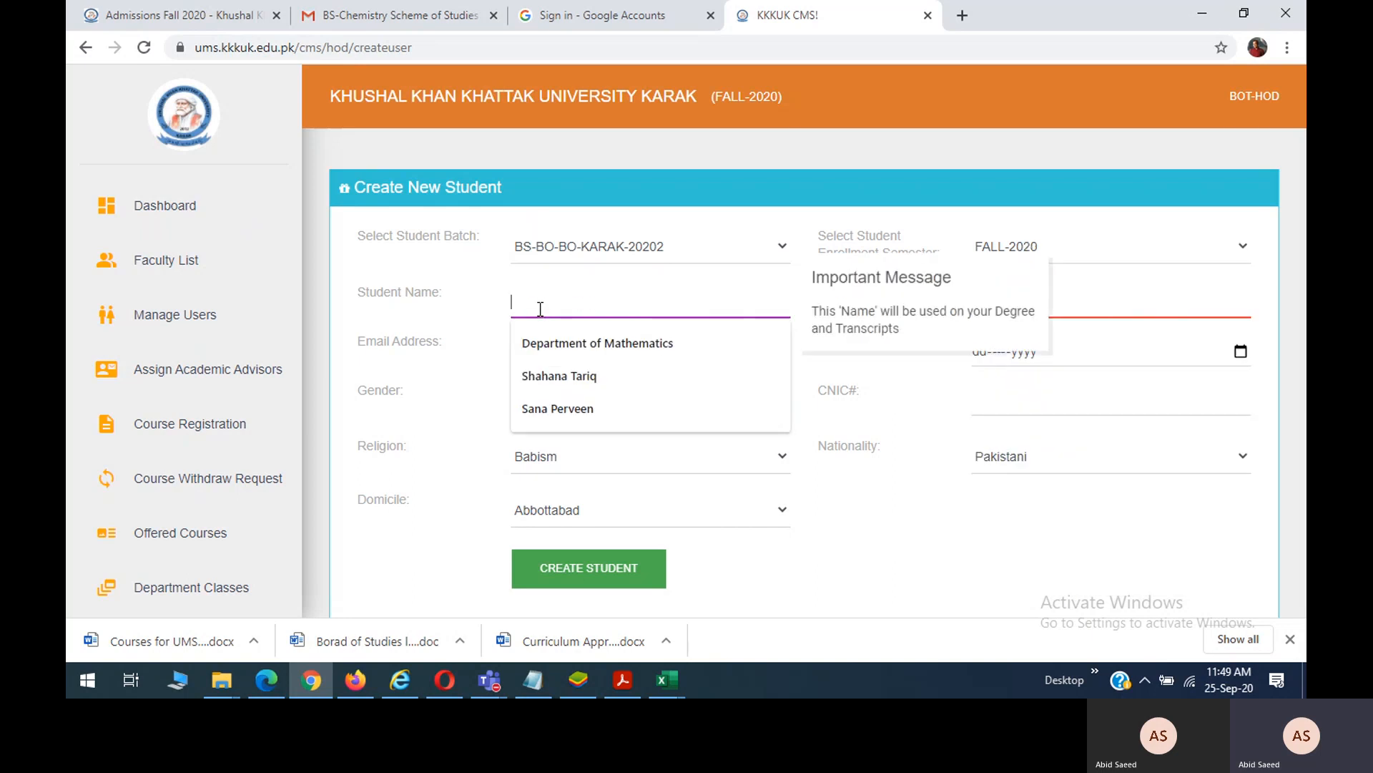
{"action": "key", "text": "ctrl+v"}
{"action": "key", "text": "alt+Tab"}
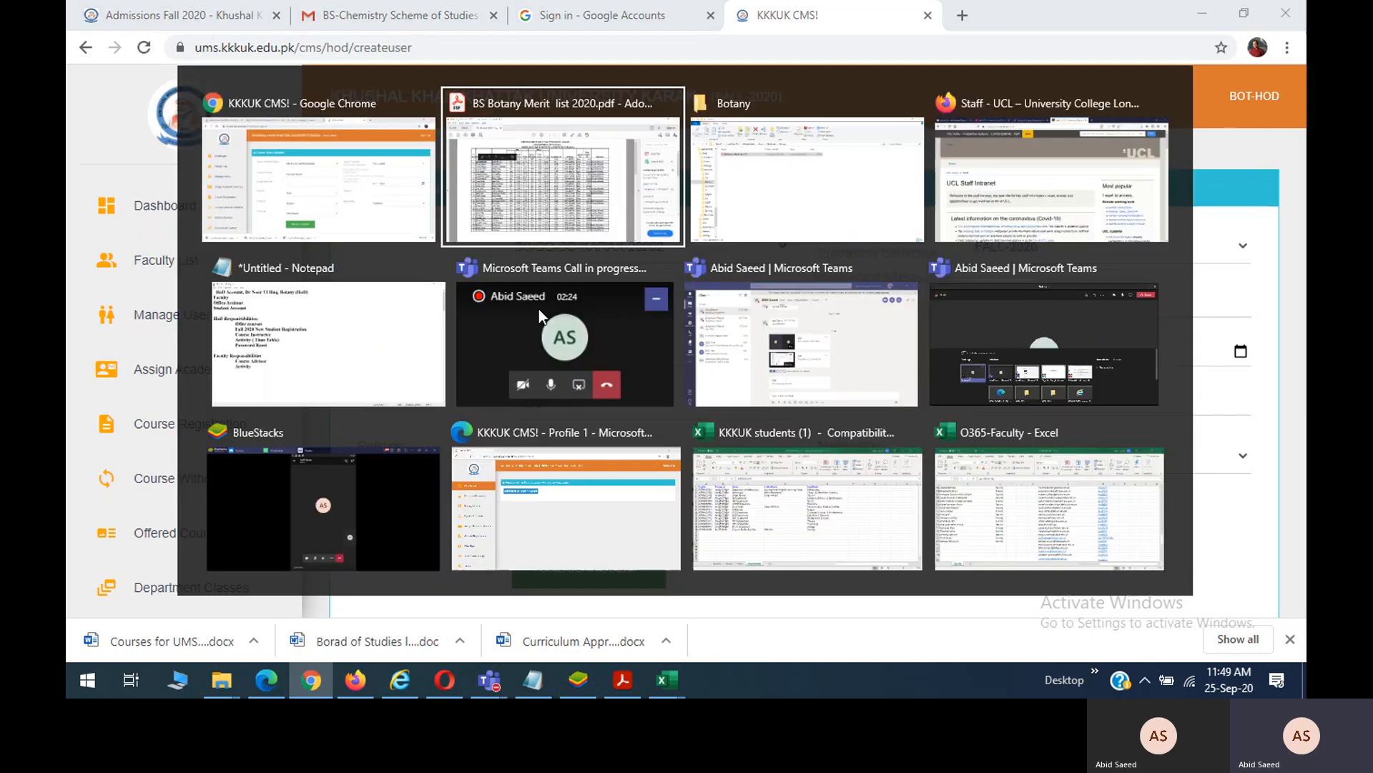
{"action": "key", "text": "alt+Tab"}
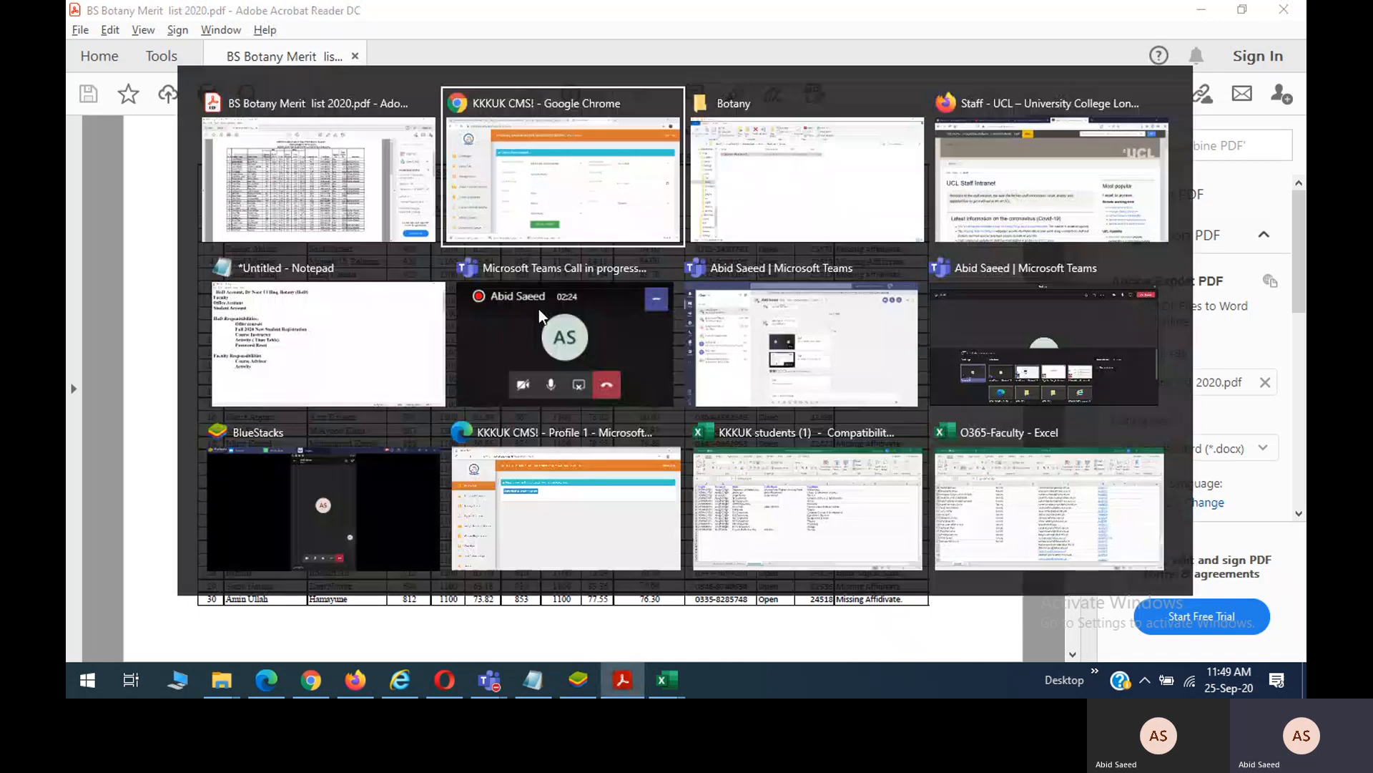
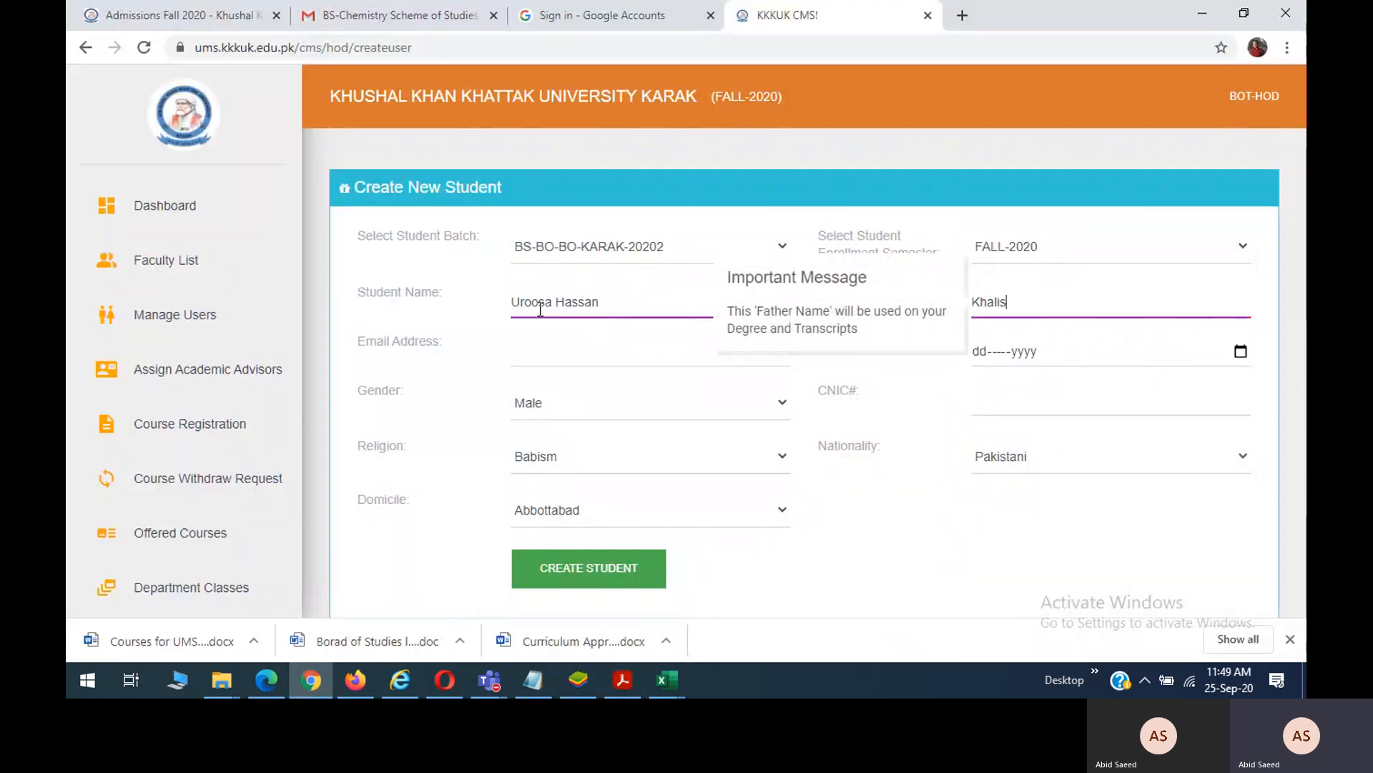
{"action": "key", "text": "Tab"}
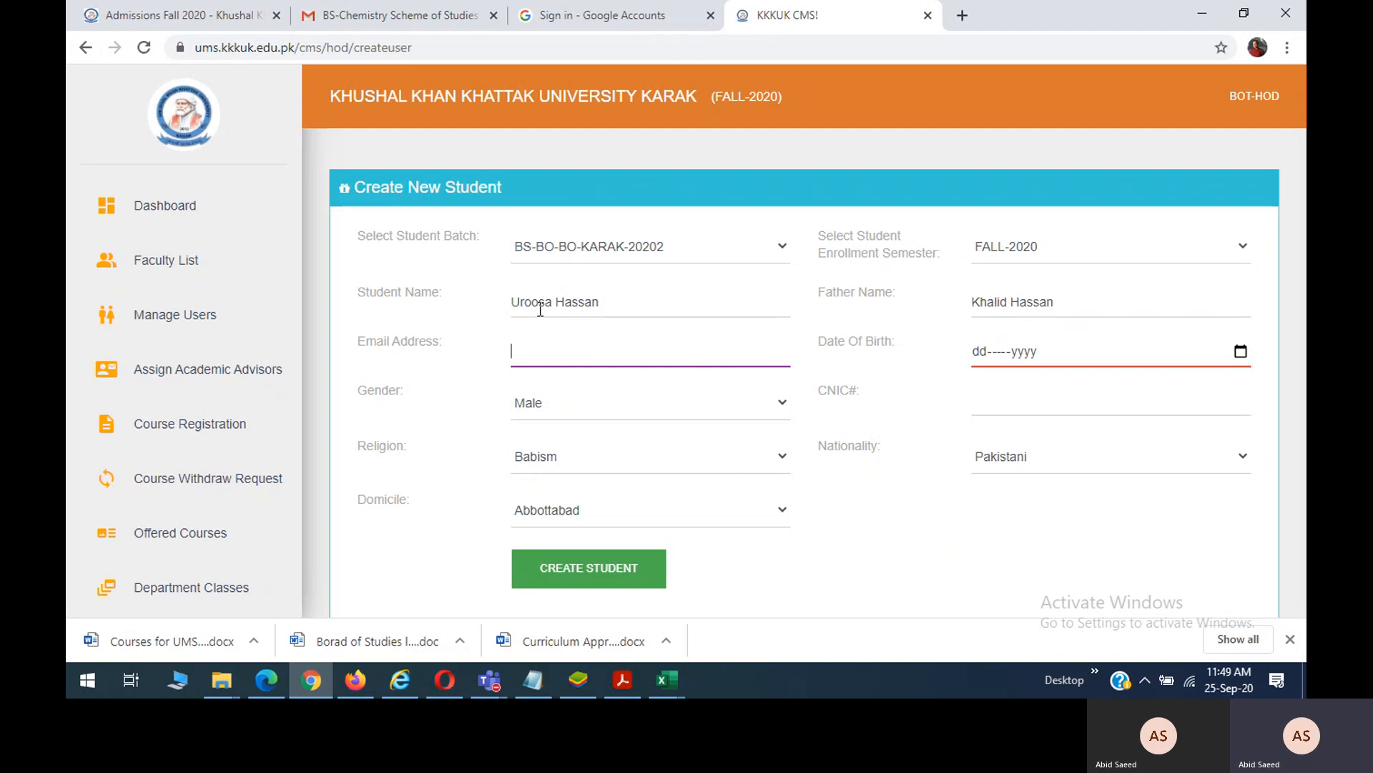
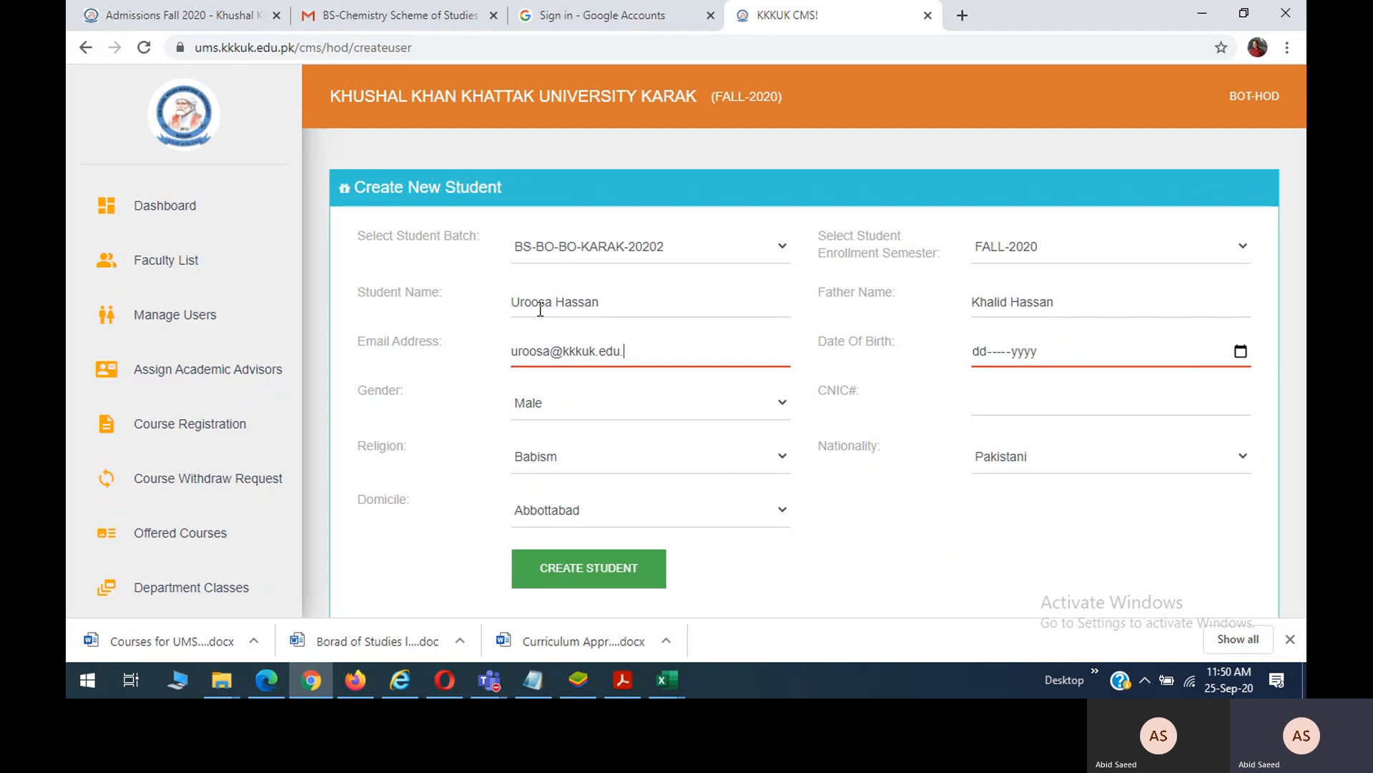
{"action": "key", "text": "Tab"}
{"action": "type", "text": "01"}
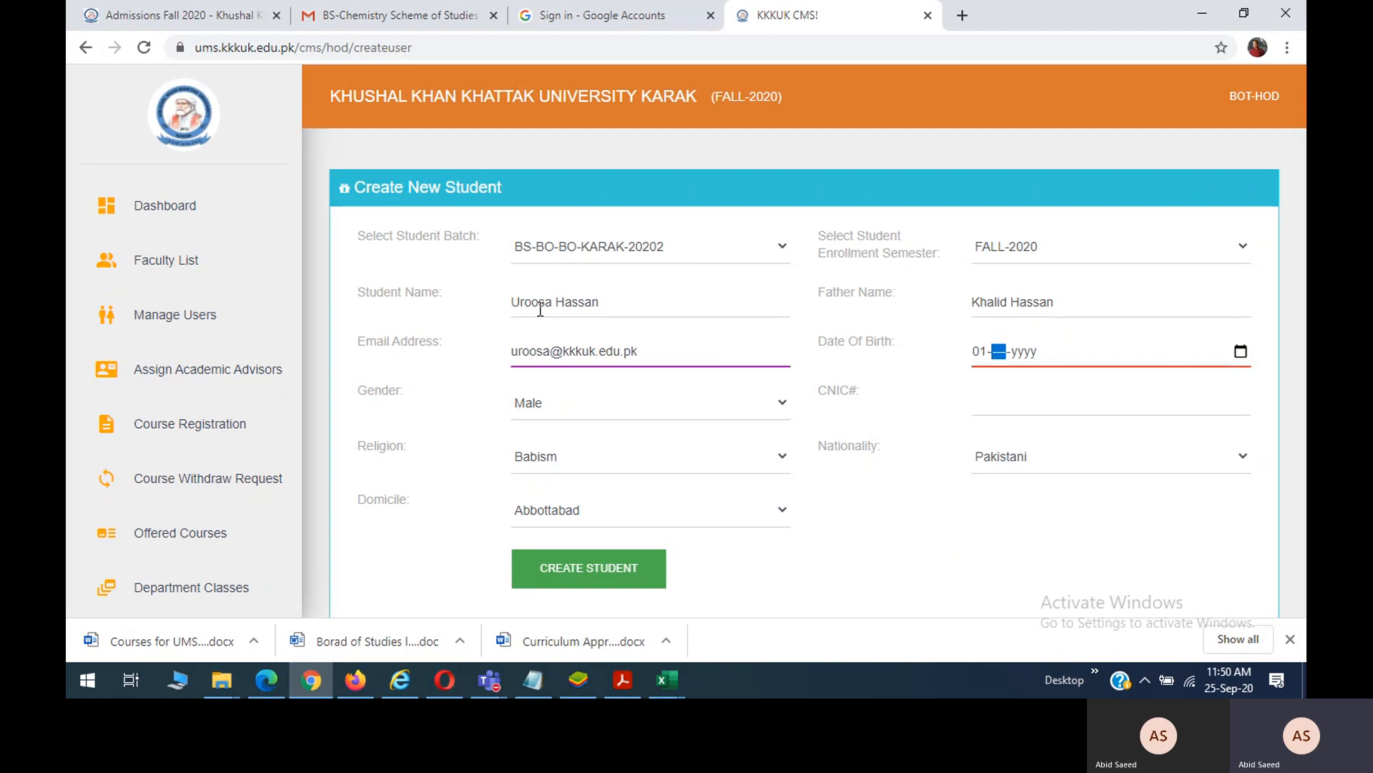
{"action": "type", "text": "12"}
{"action": "key", "text": "Right"}
Finish with birth year 2000, Female, the CNIC number, Islam and Abbottabad, then save the second student.
{"action": "type", "text": "2000"}
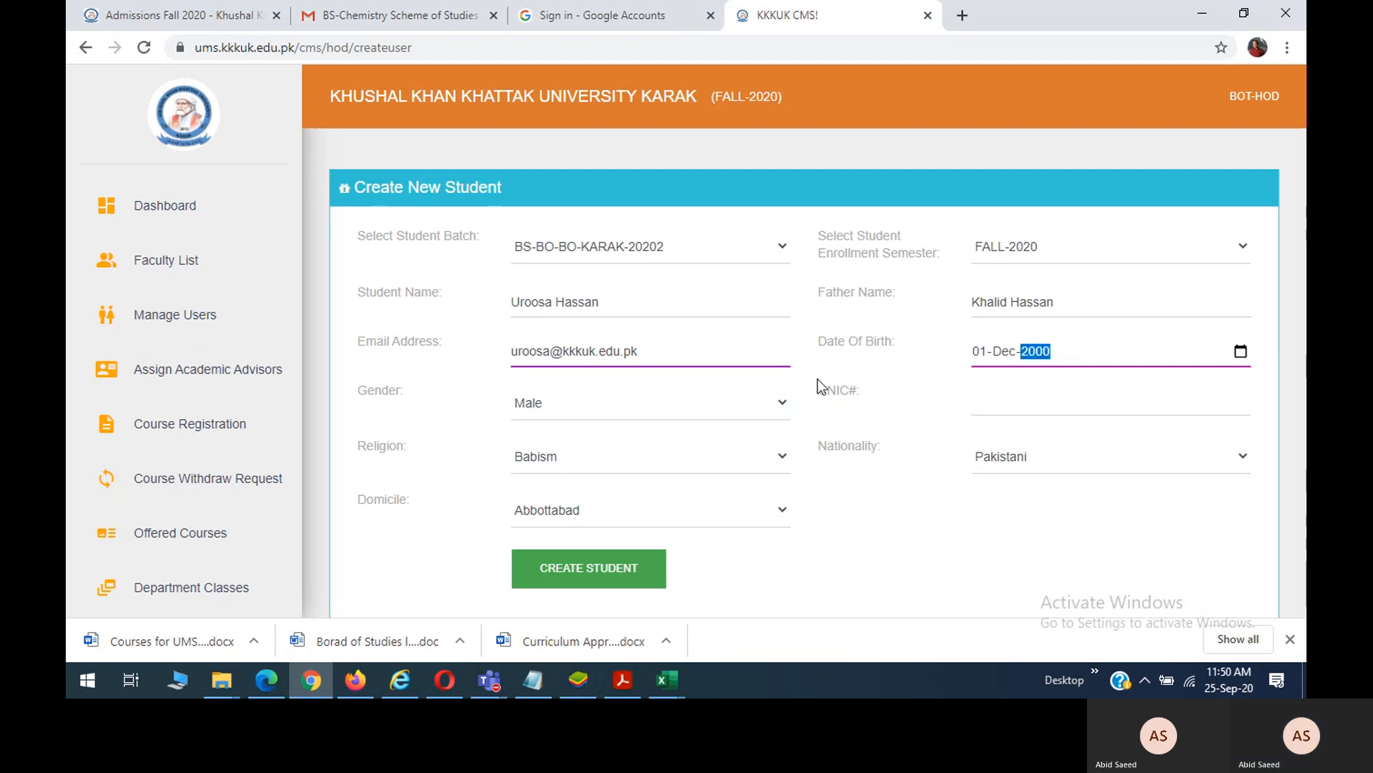
{"action": "left_click", "coordinate": [711, 405]}
{"action": "left_click", "coordinate": [646, 443]}
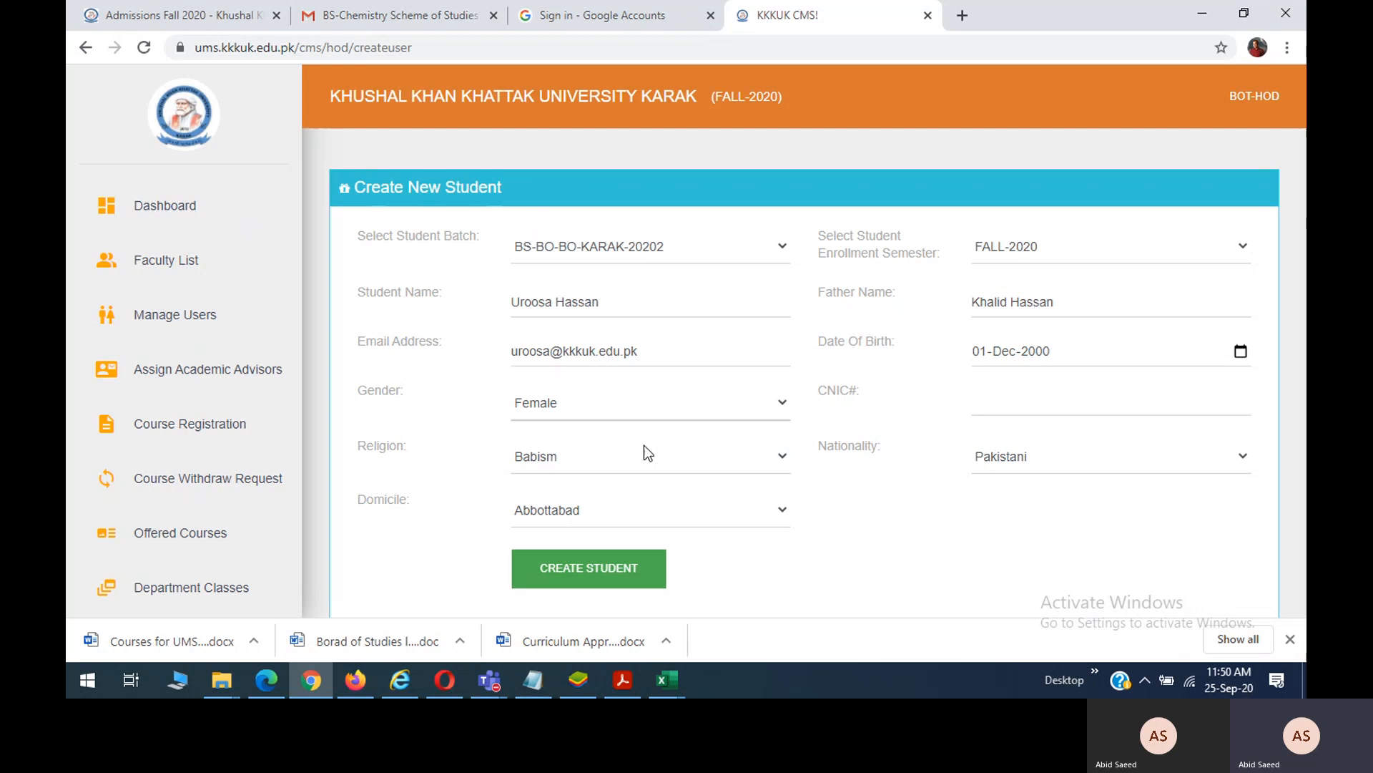
{"action": "left_click", "coordinate": [1024, 403]}
{"action": "left_click", "coordinate": [1023, 438]}
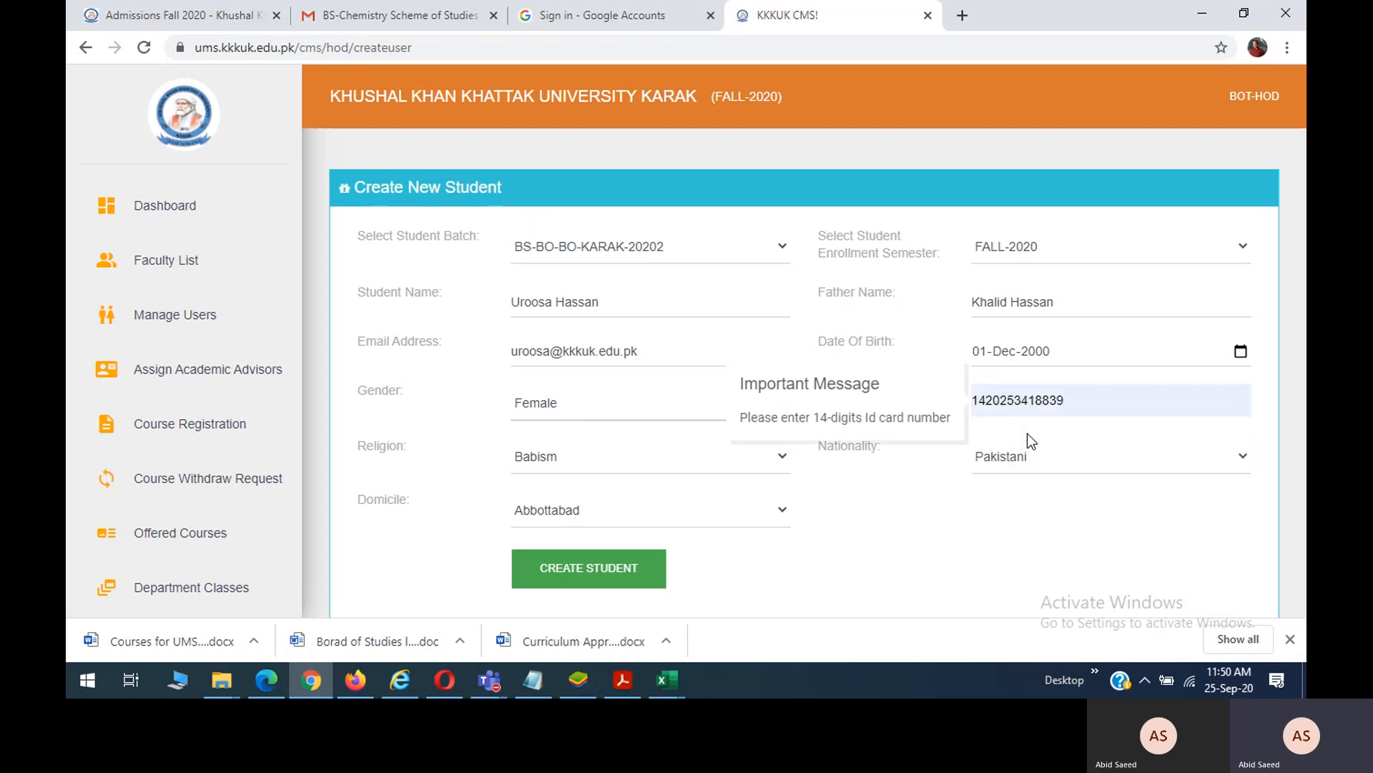
{"action": "key", "text": "BackSpace"}
{"action": "type", "text": "7"}
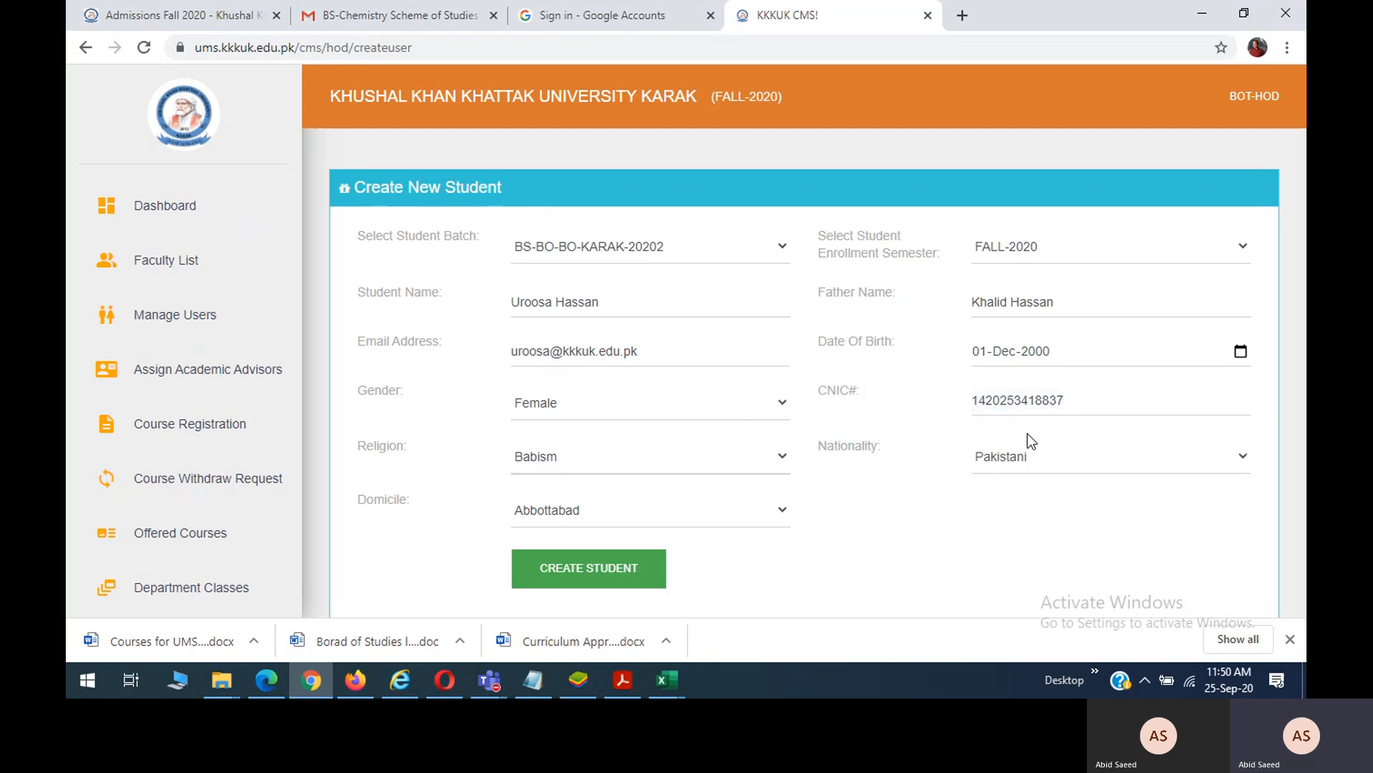
{"action": "left_click", "coordinate": [634, 457]}
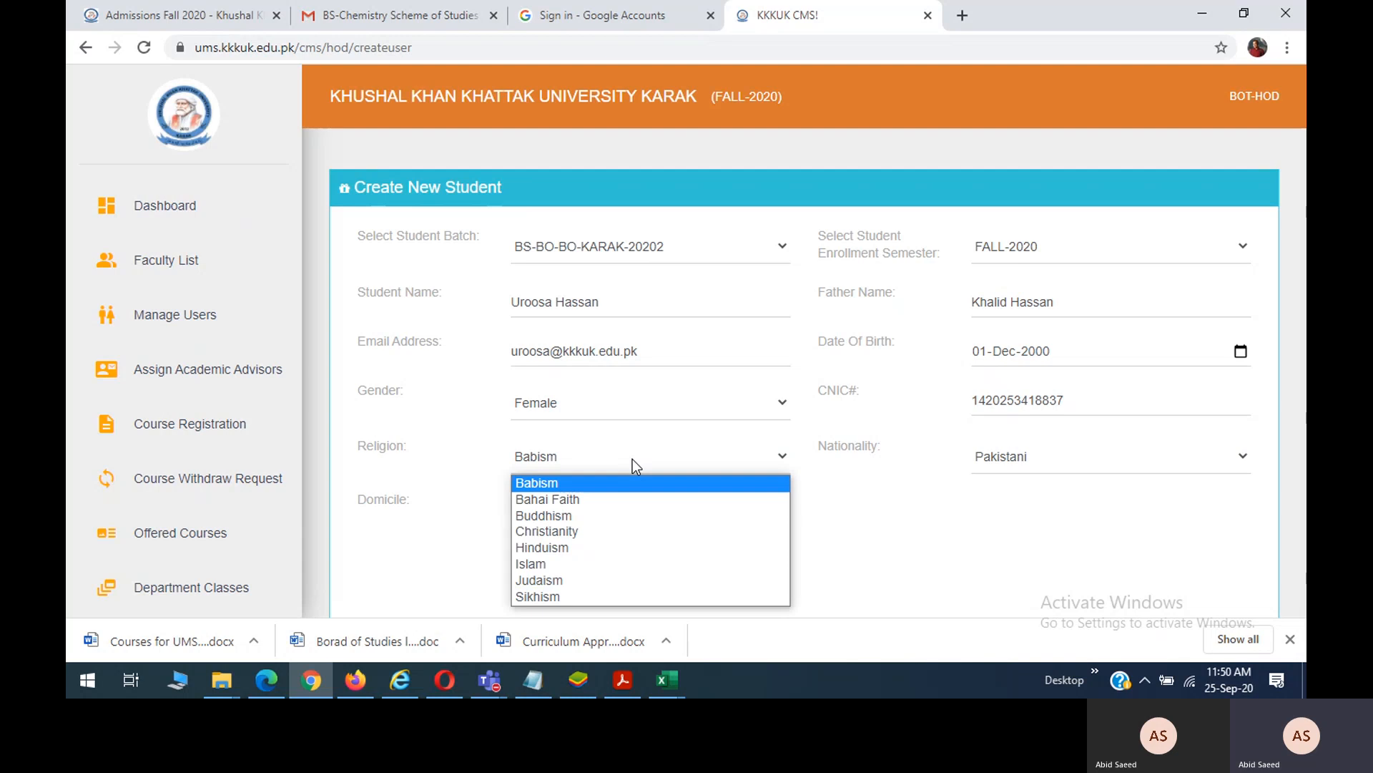
{"action": "left_click", "coordinate": [563, 564]}
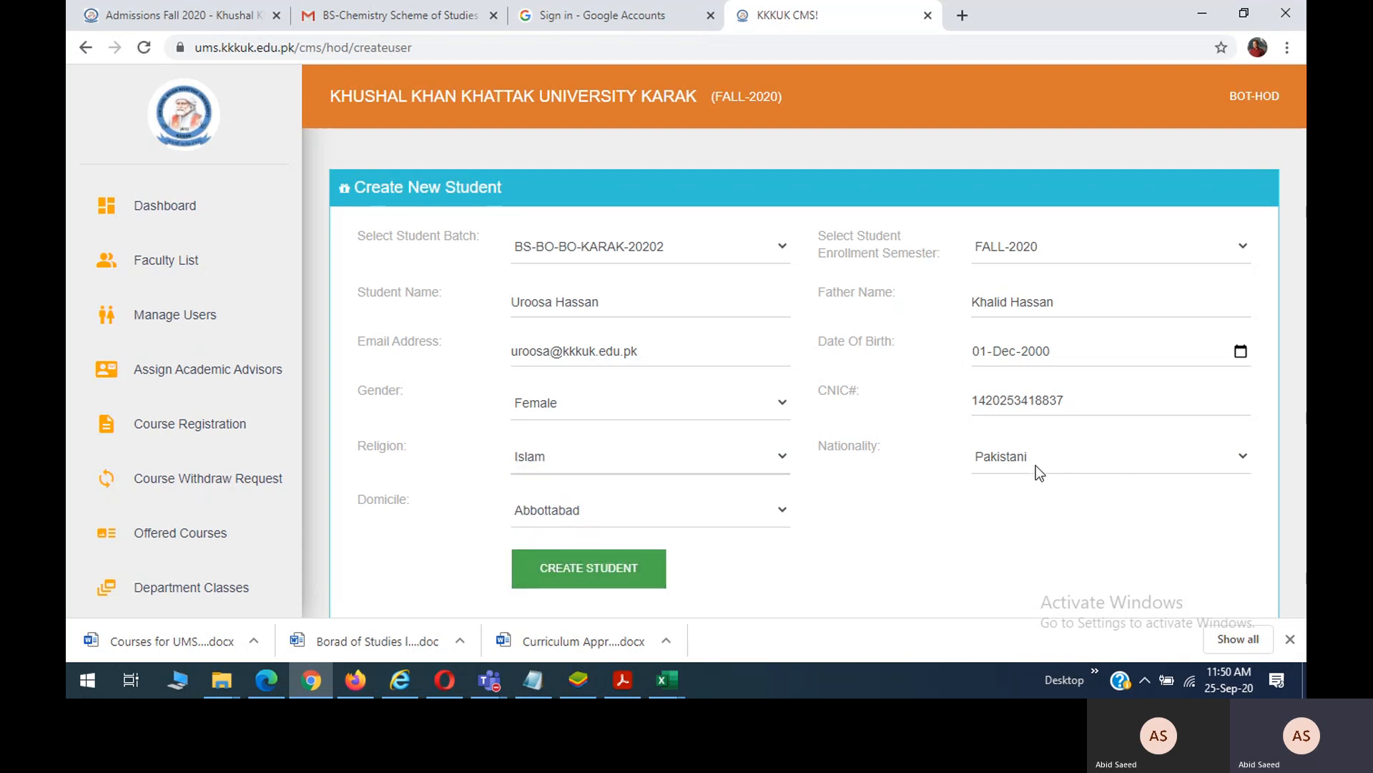
{"action": "left_click", "coordinate": [593, 504]}
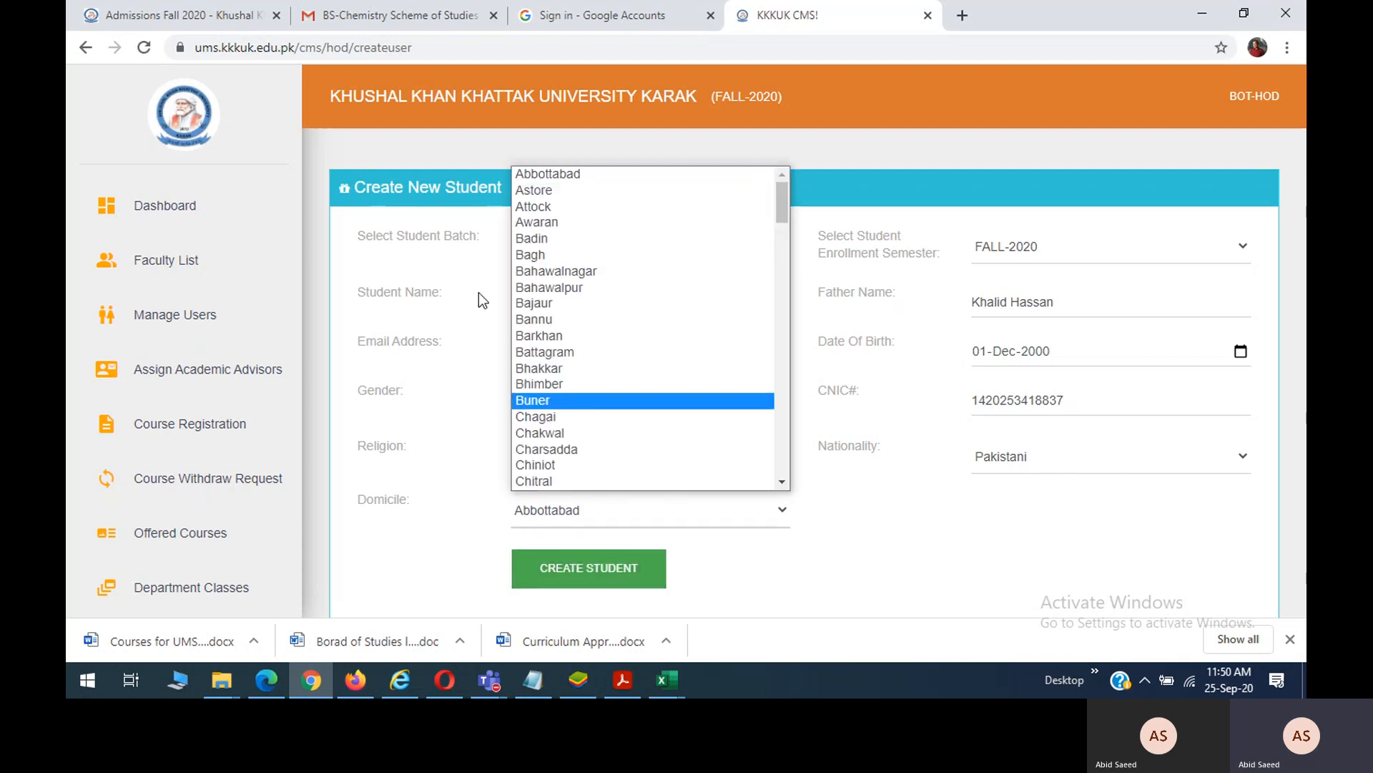
{"action": "left_click", "coordinate": [1020, 547]}
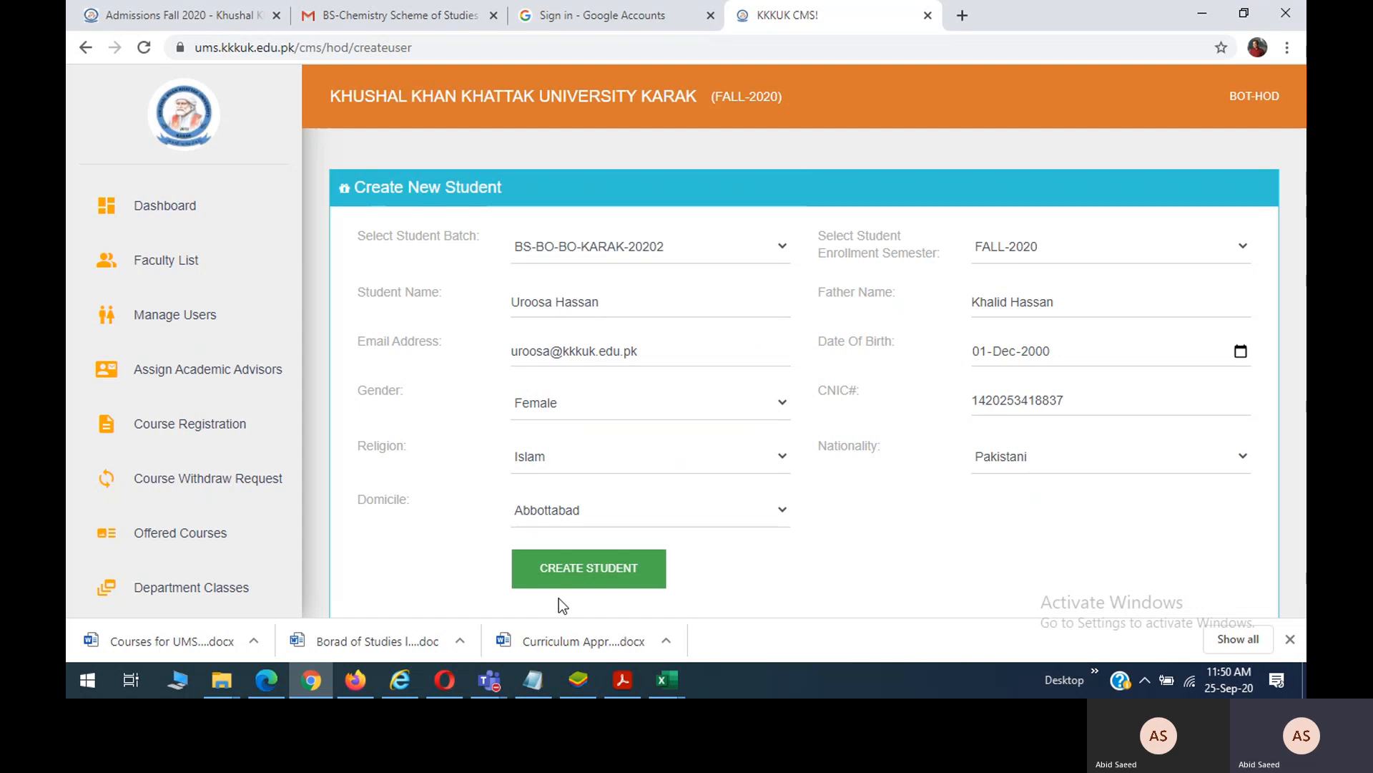
{"action": "left_click", "coordinate": [566, 578]}
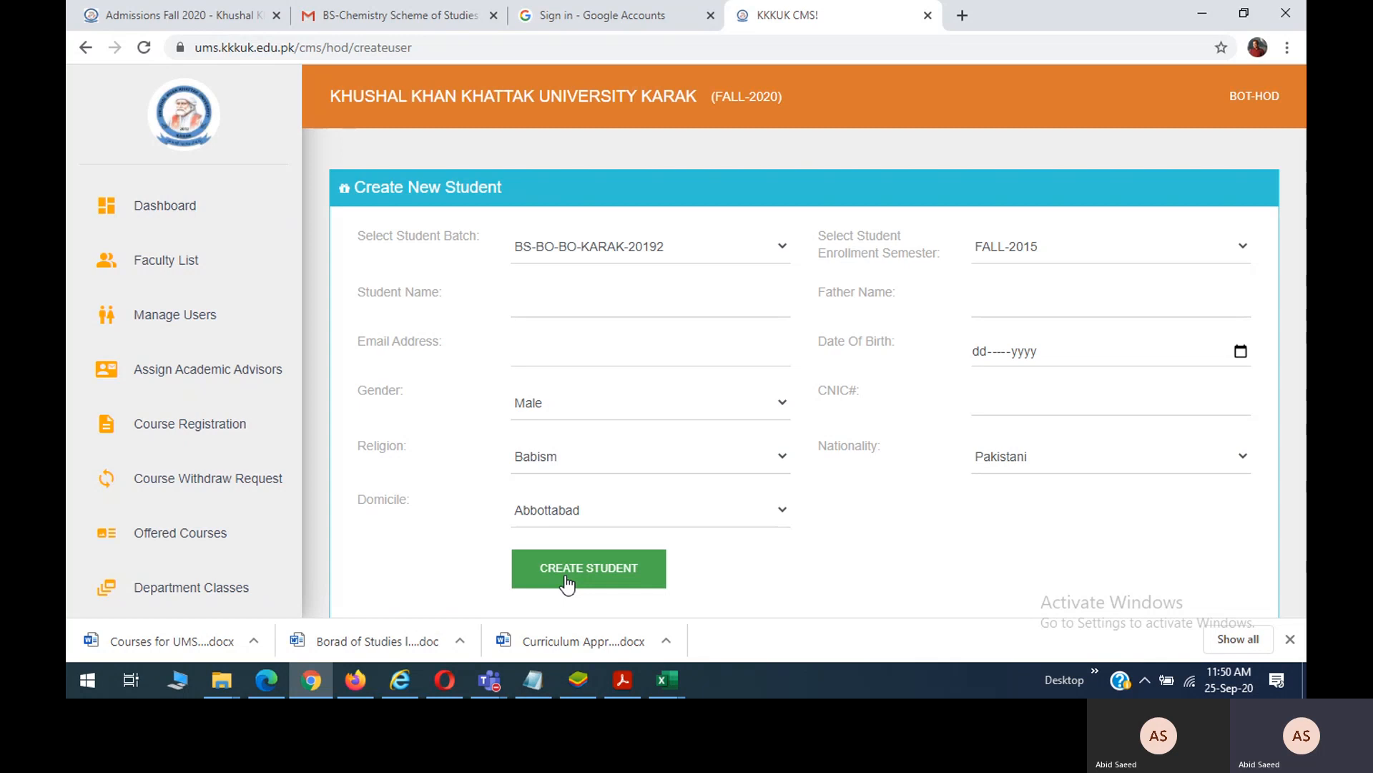
Open the department student list and select the two new BOT registration numbers at the bottom.
{"action": "left_click", "coordinate": [178, 333]}
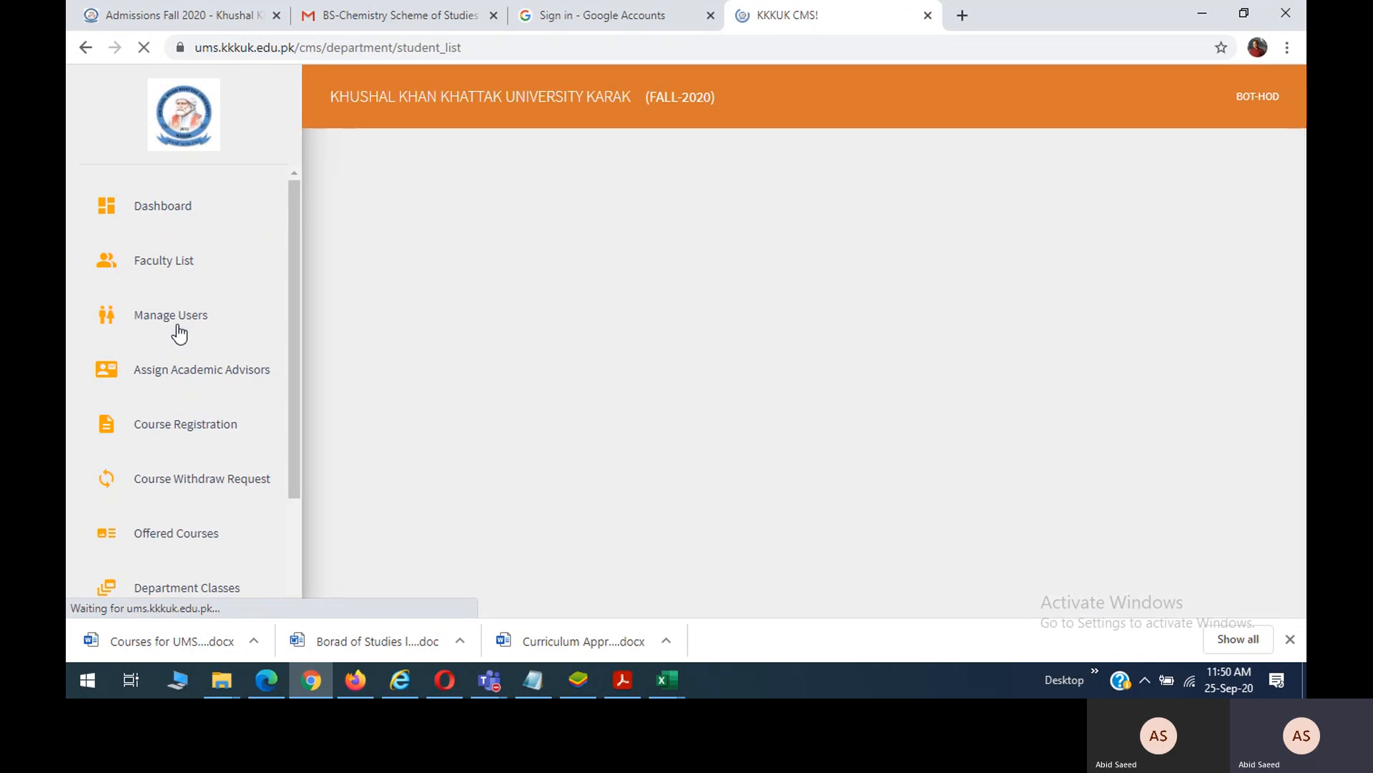
{"action": "scroll", "coordinate": [676, 438], "scroll_direction": "down", "scroll_amount": 5}
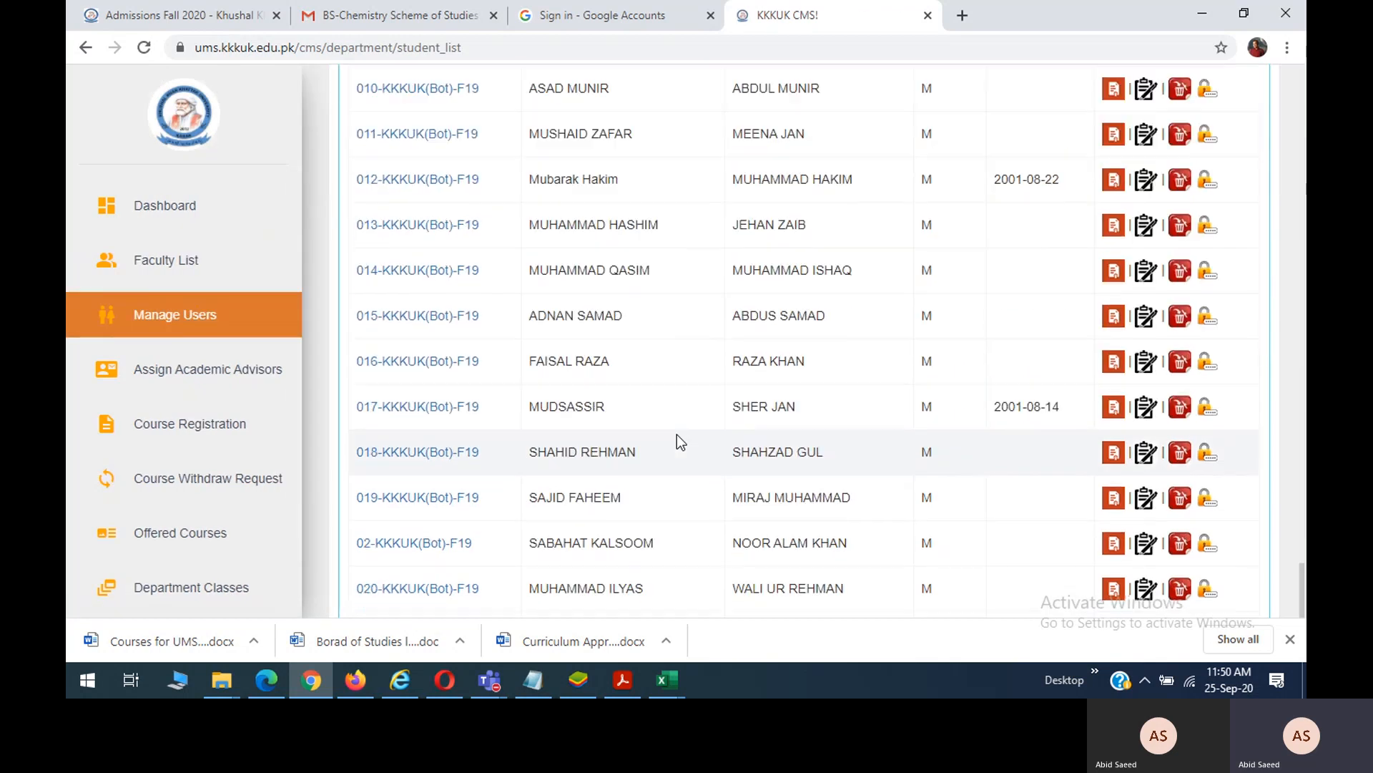
{"action": "scroll", "coordinate": [677, 435], "scroll_direction": "down", "scroll_amount": 10}
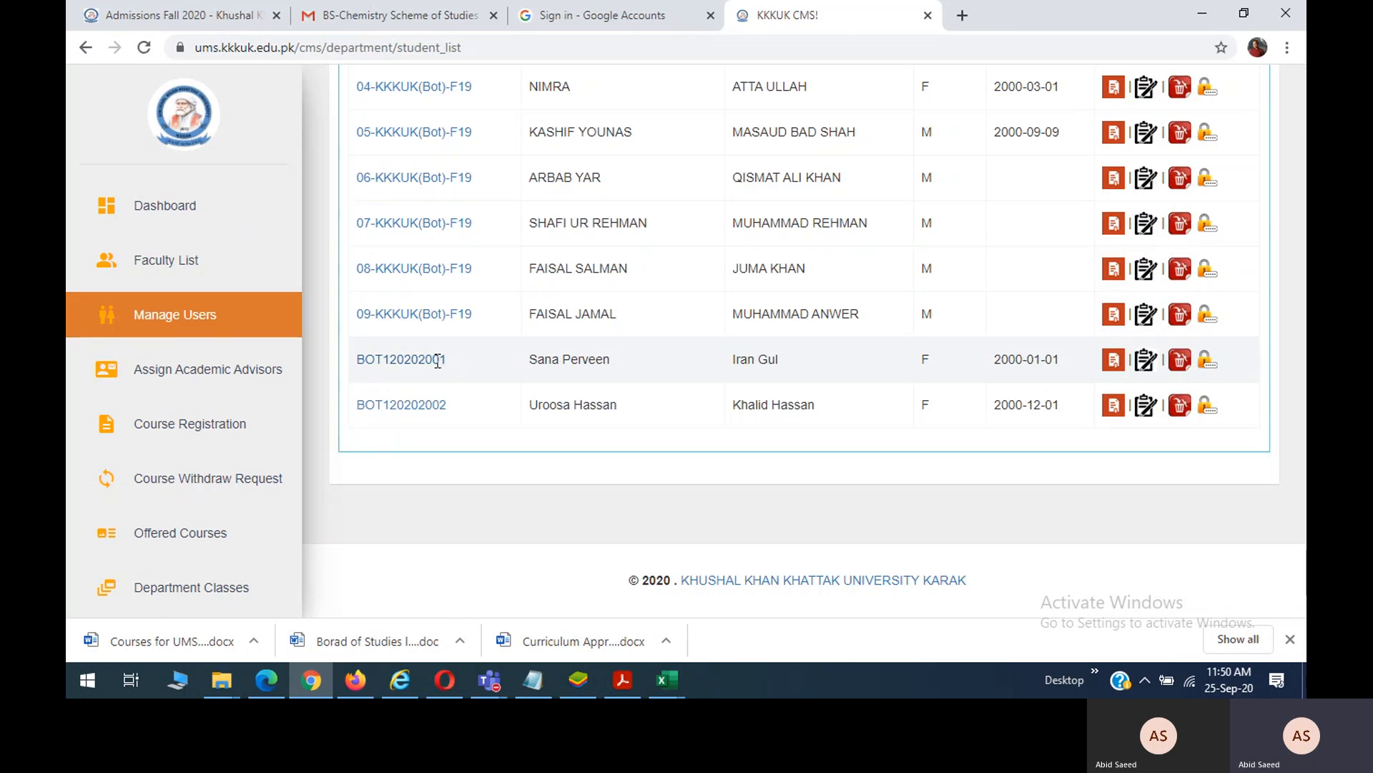
{"action": "left_click_drag", "start_coordinate": [448, 361], "coordinate": [361, 362]}
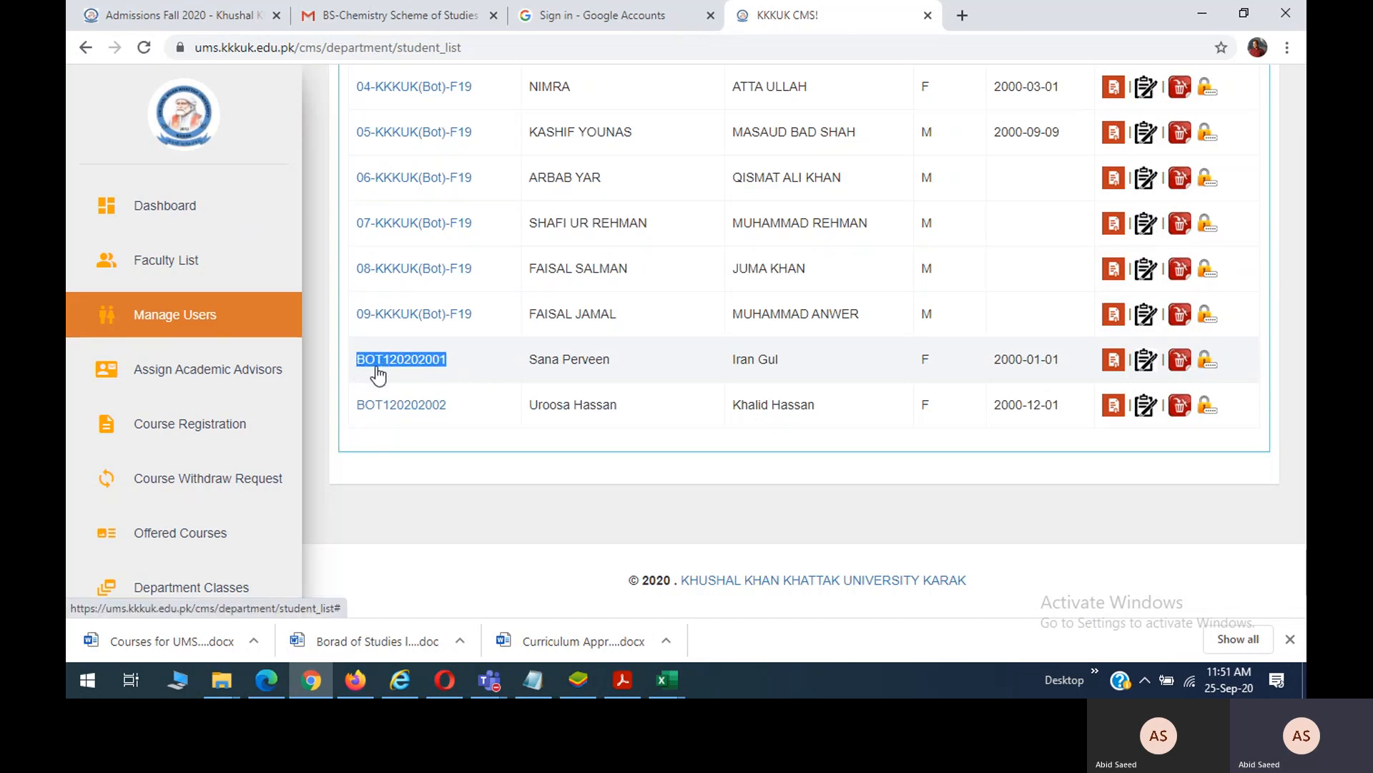
{"action": "left_click_drag", "start_coordinate": [448, 406], "coordinate": [360, 408]}
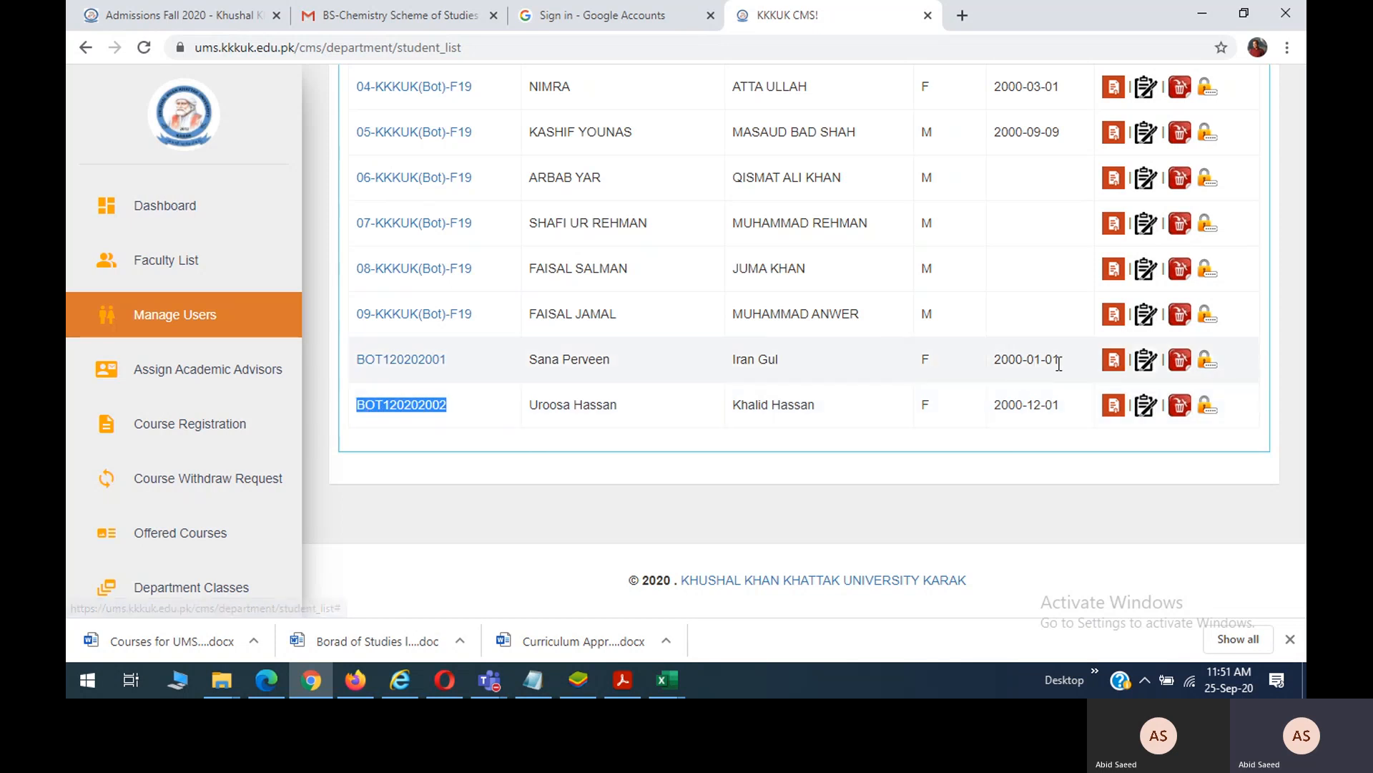
Reset the first new Botany student's password and submit it.
{"action": "left_click", "coordinate": [1206, 363]}
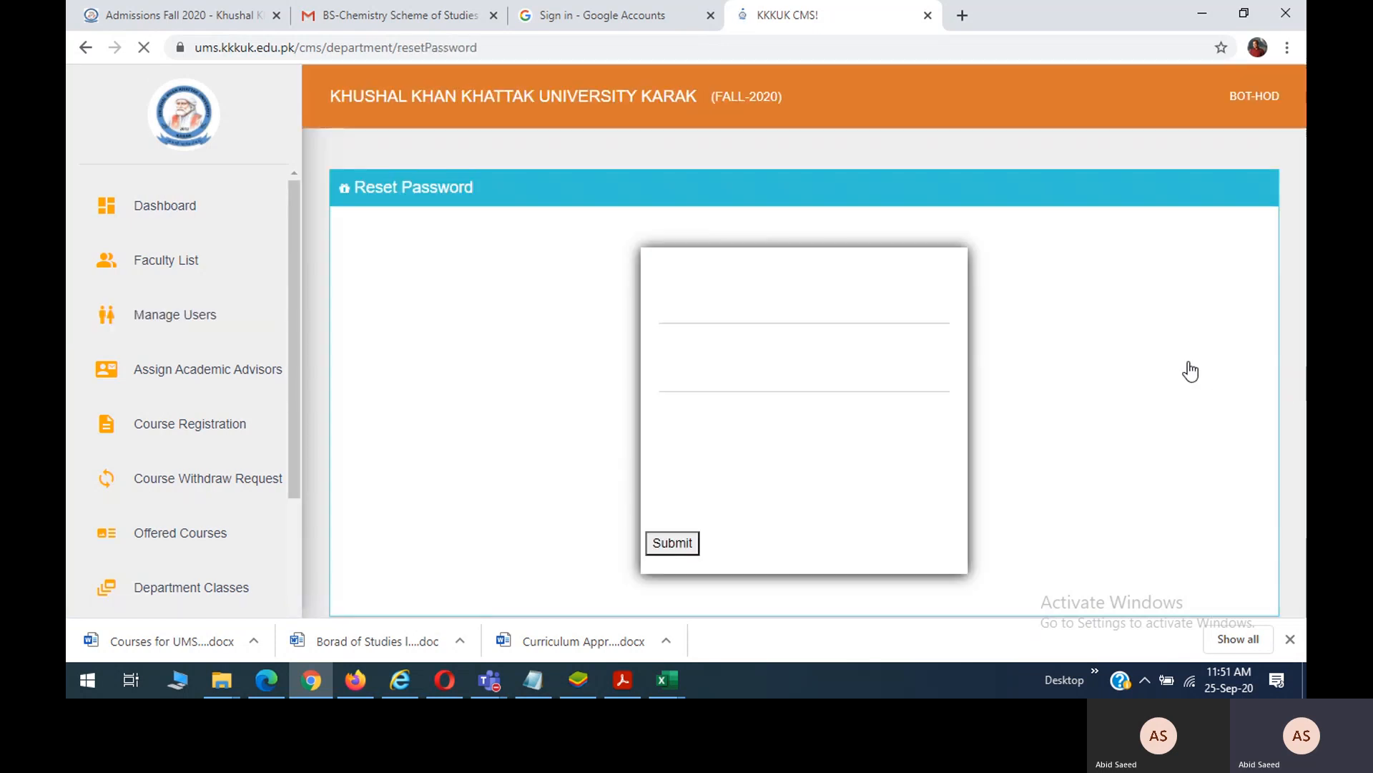
{"action": "left_click", "coordinate": [746, 316]}
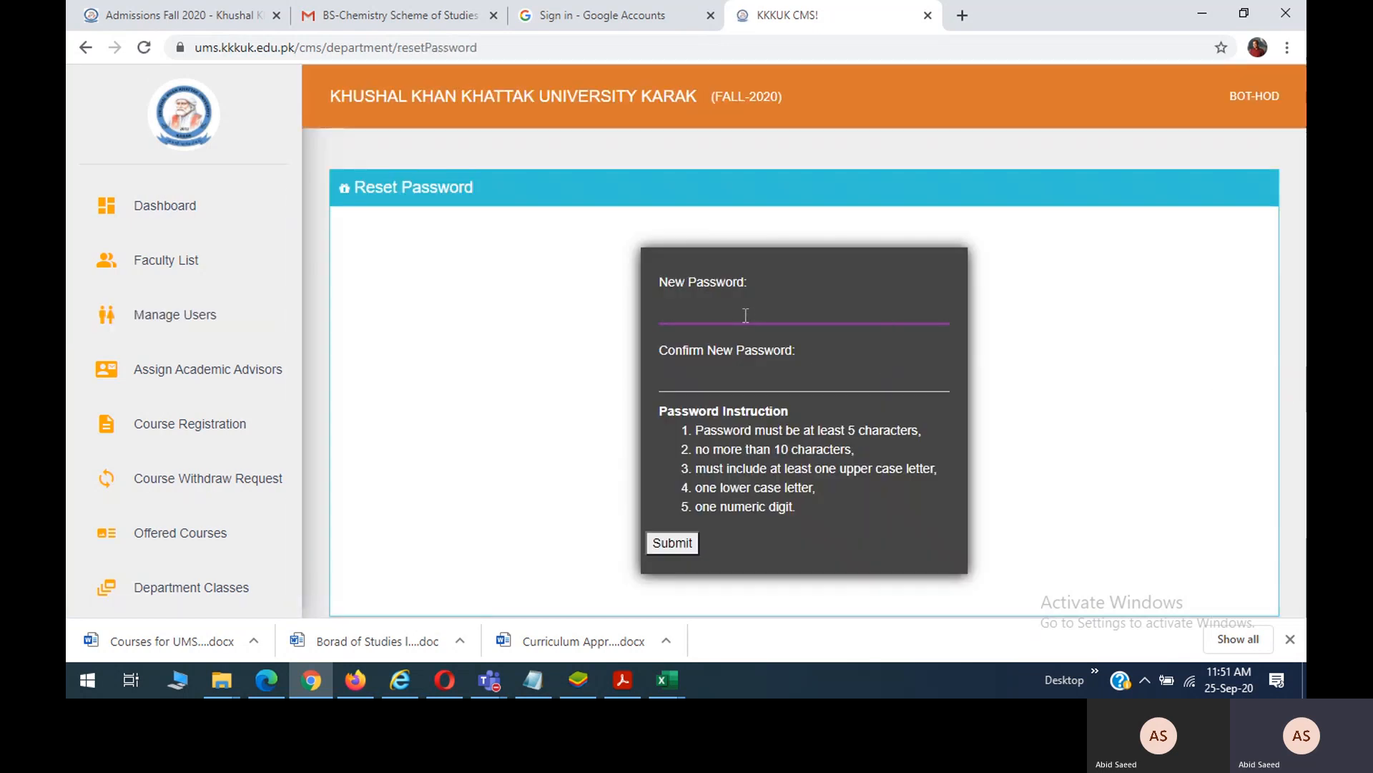
{"action": "type", "text": "•••••"}
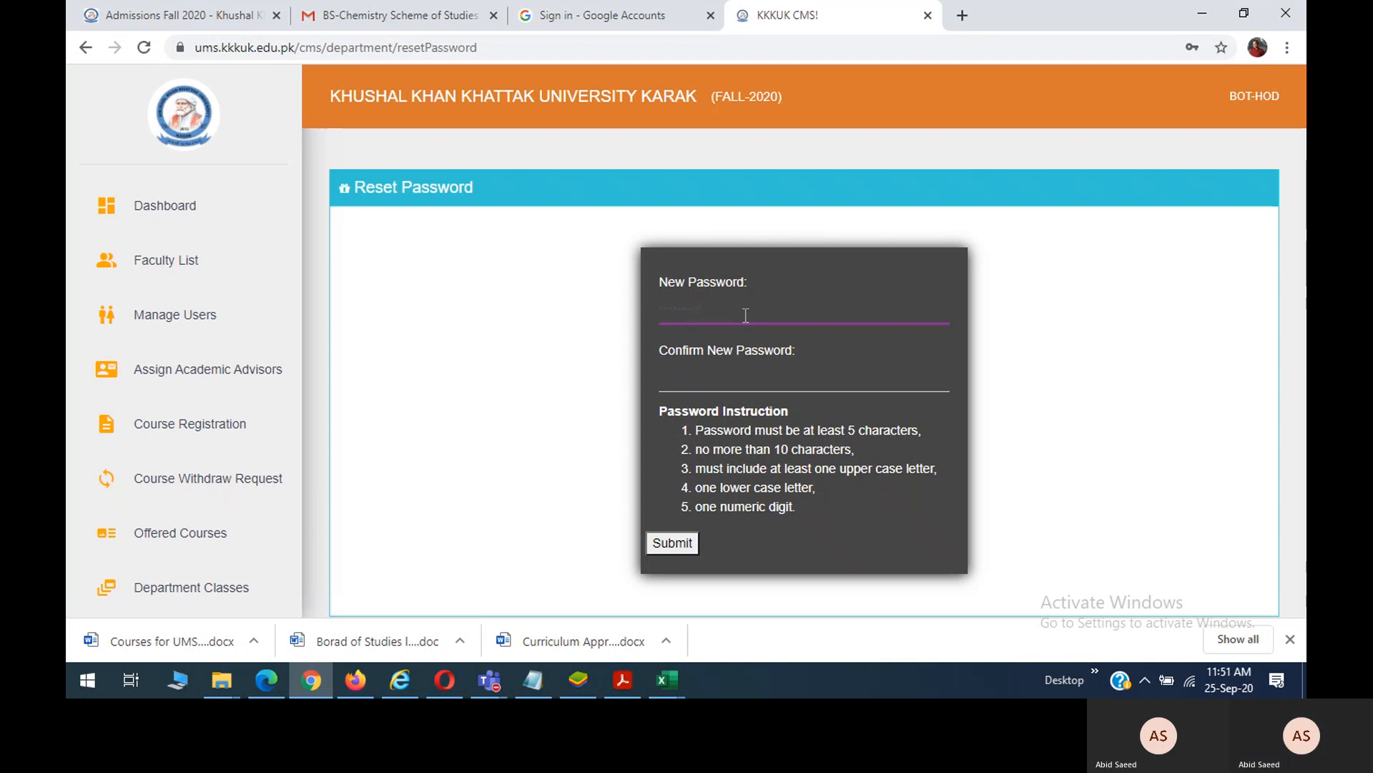
{"action": "key", "text": "Tab"}
{"action": "type", "text": "••"}
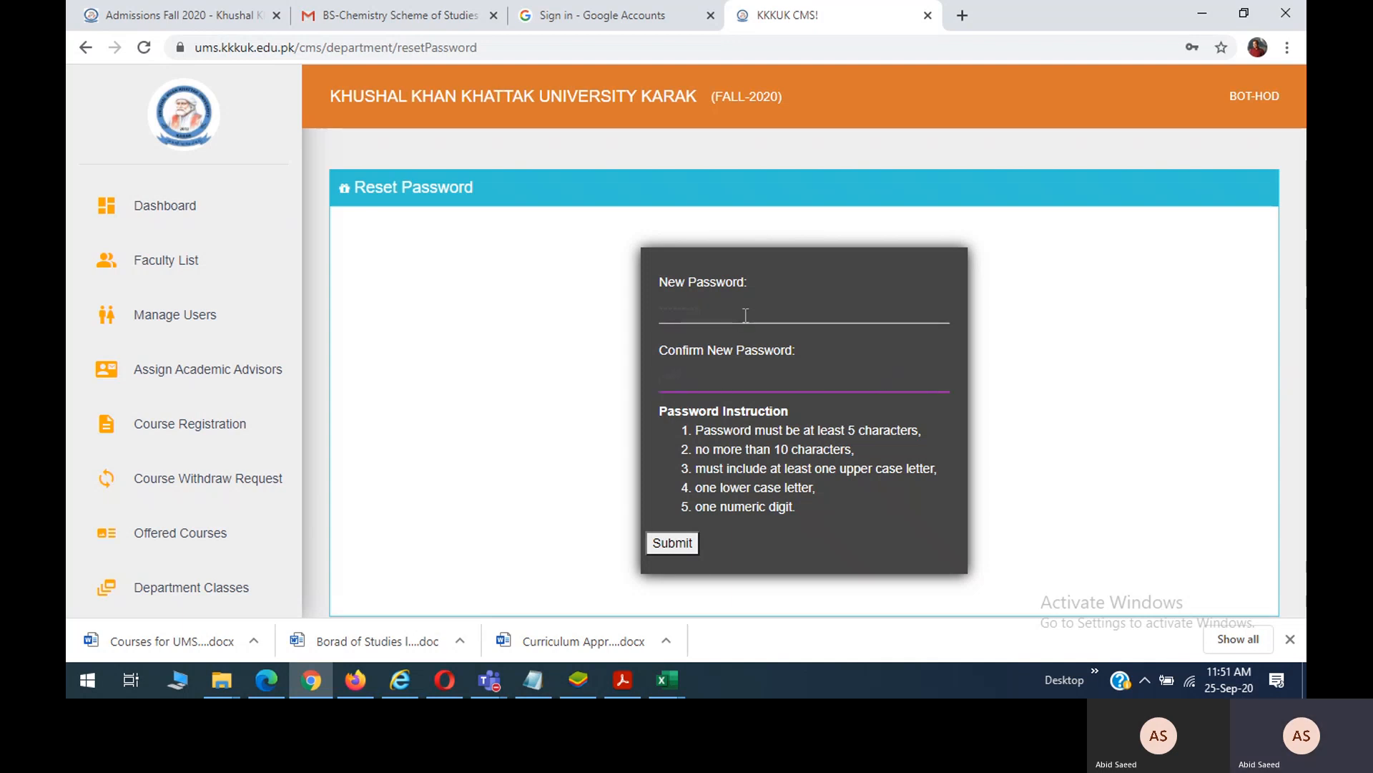
{"action": "type", "text": "•"}
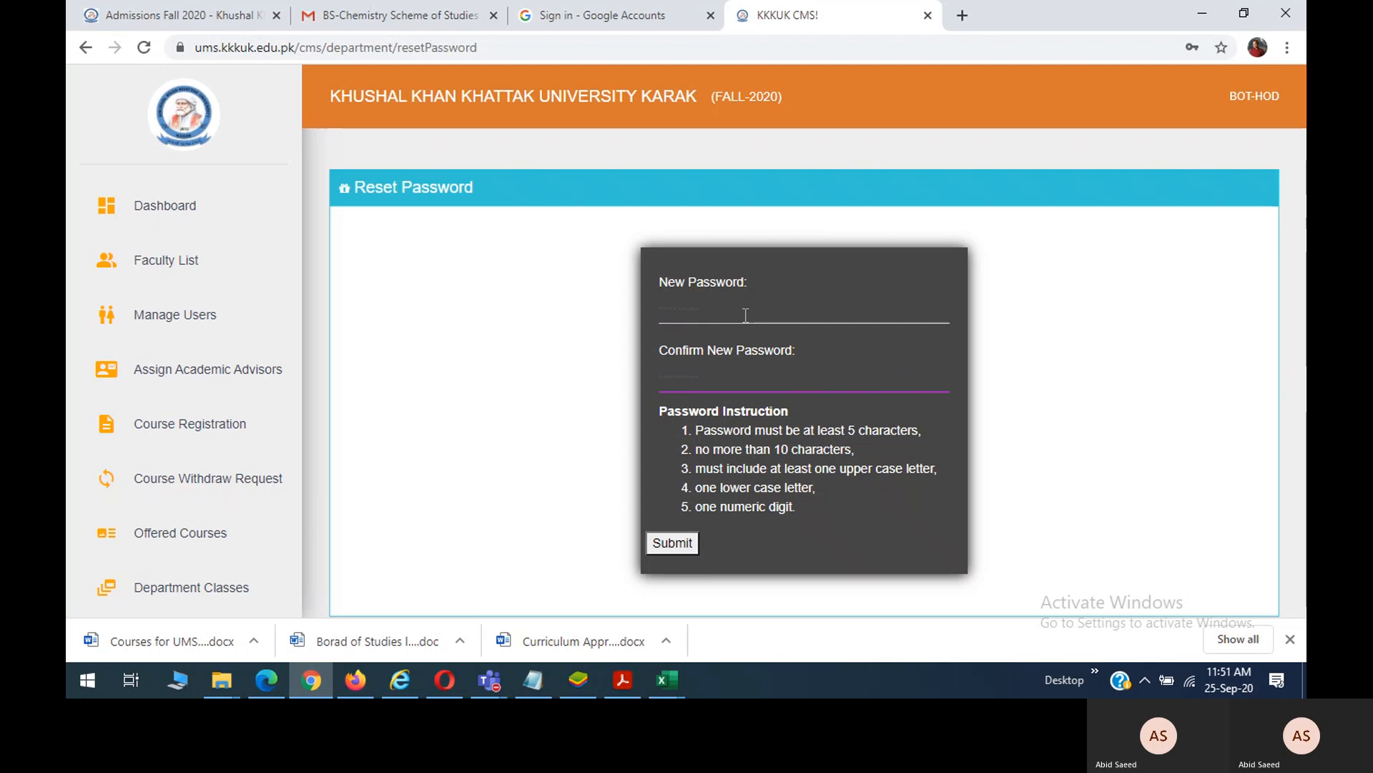
{"action": "left_click", "coordinate": [663, 542]}
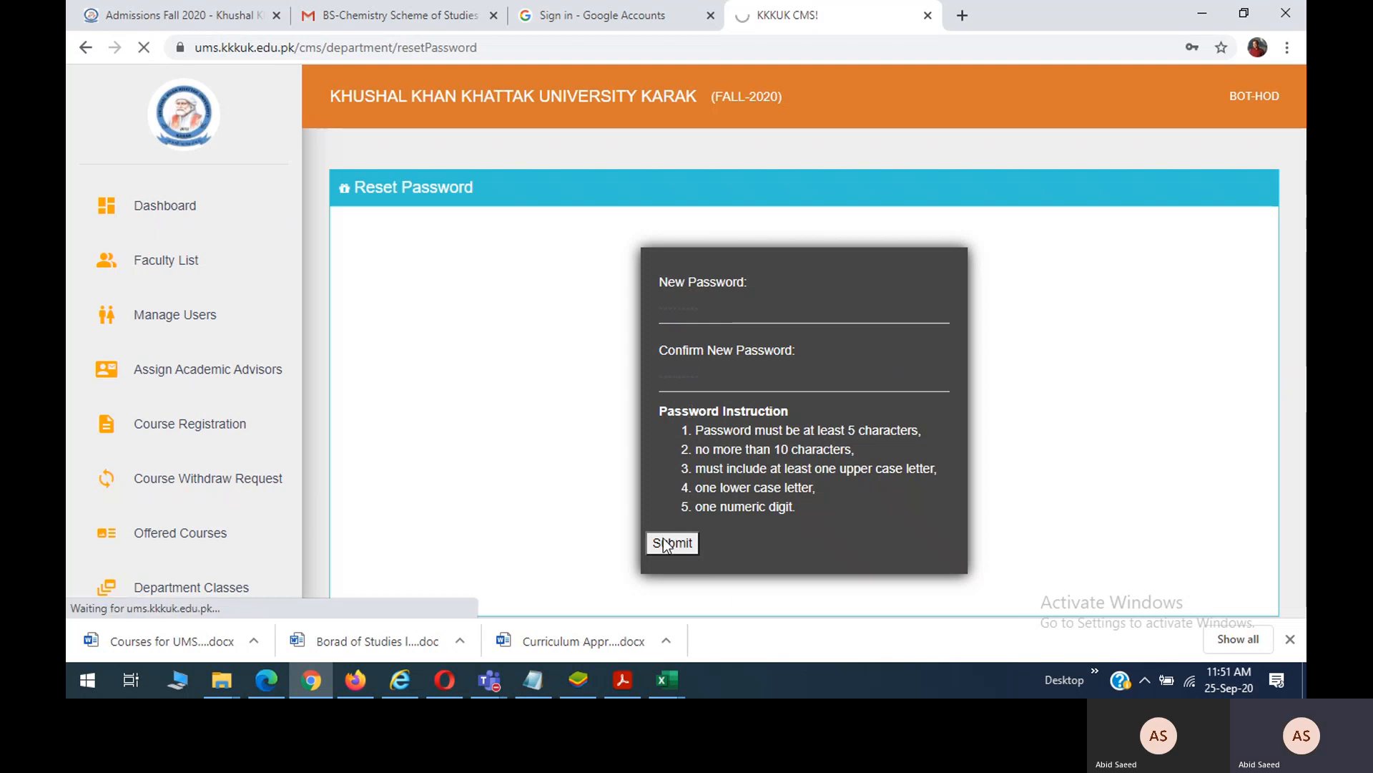
Reset the second new Botany student's password, submit it, and dismiss the downloads bar.
{"action": "scroll", "coordinate": [650, 407], "scroll_direction": "down", "scroll_amount": 4}
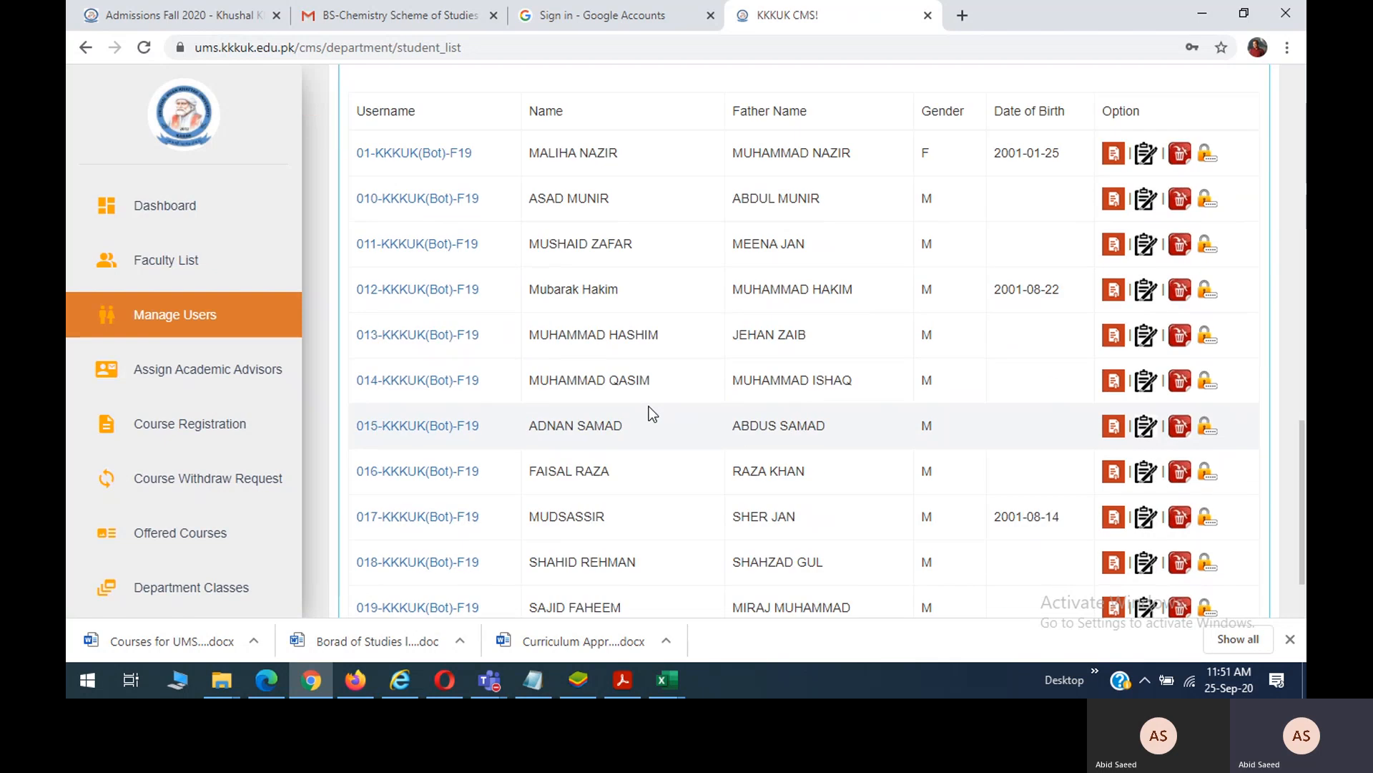
{"action": "scroll", "coordinate": [650, 406], "scroll_direction": "down", "scroll_amount": 20}
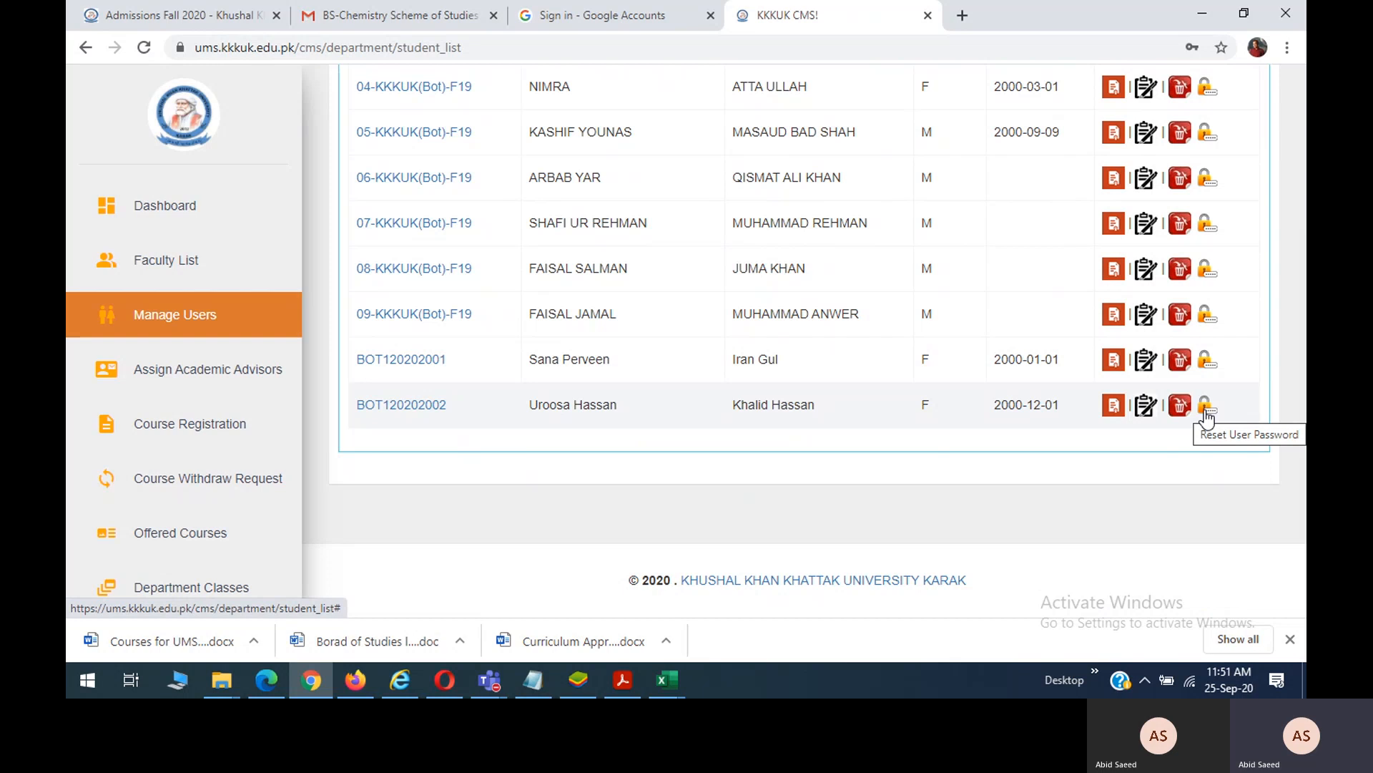
{"action": "left_click", "coordinate": [1206, 408]}
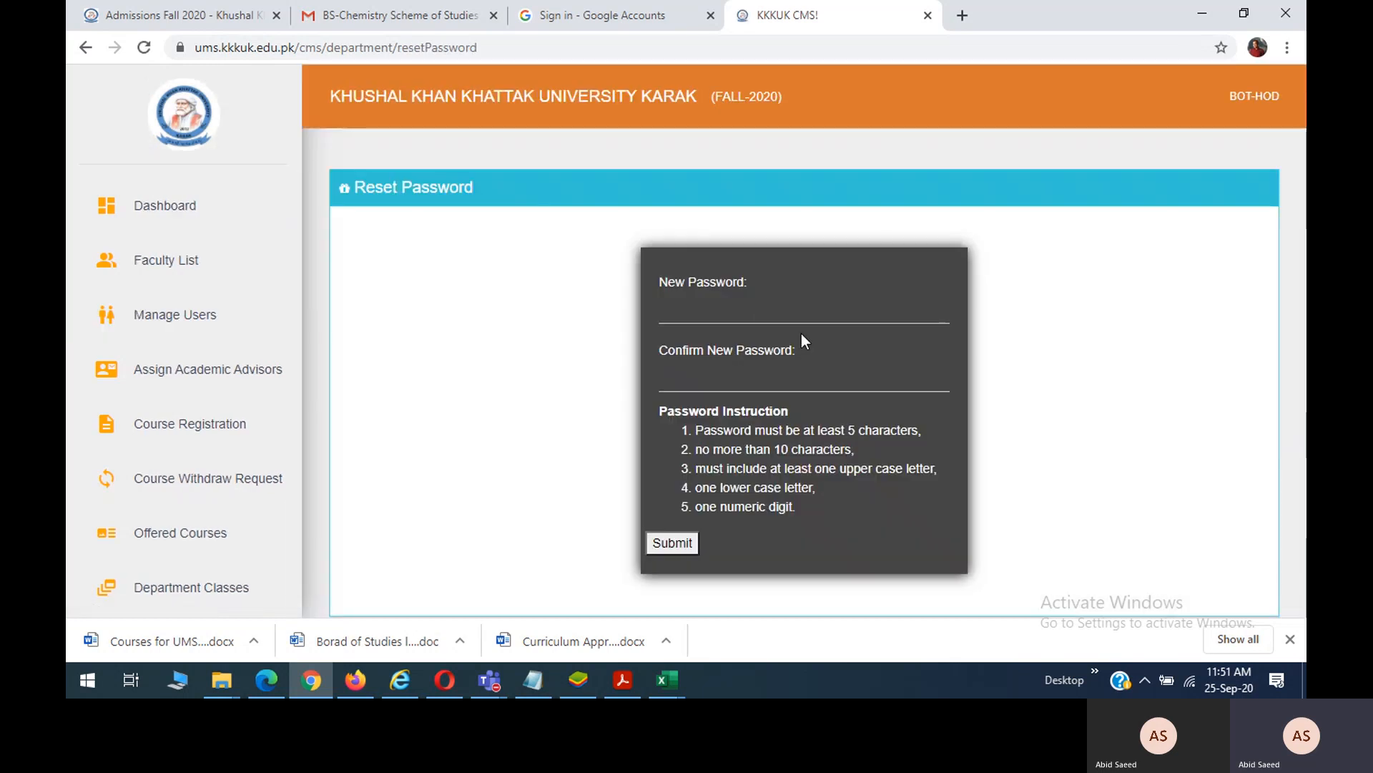
{"action": "left_click", "coordinate": [749, 315]}
{"action": "type", "text": "••••••••"}
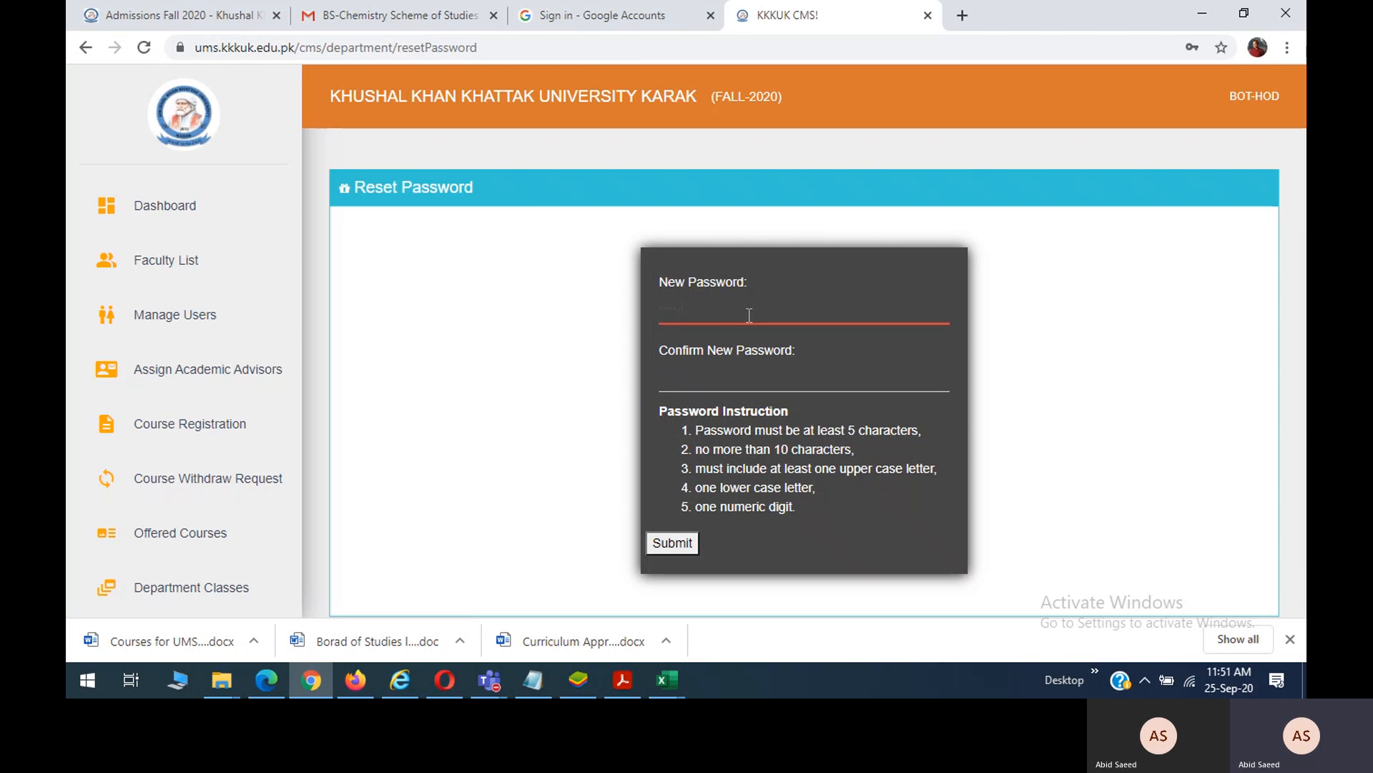
{"action": "key", "text": "Tab"}
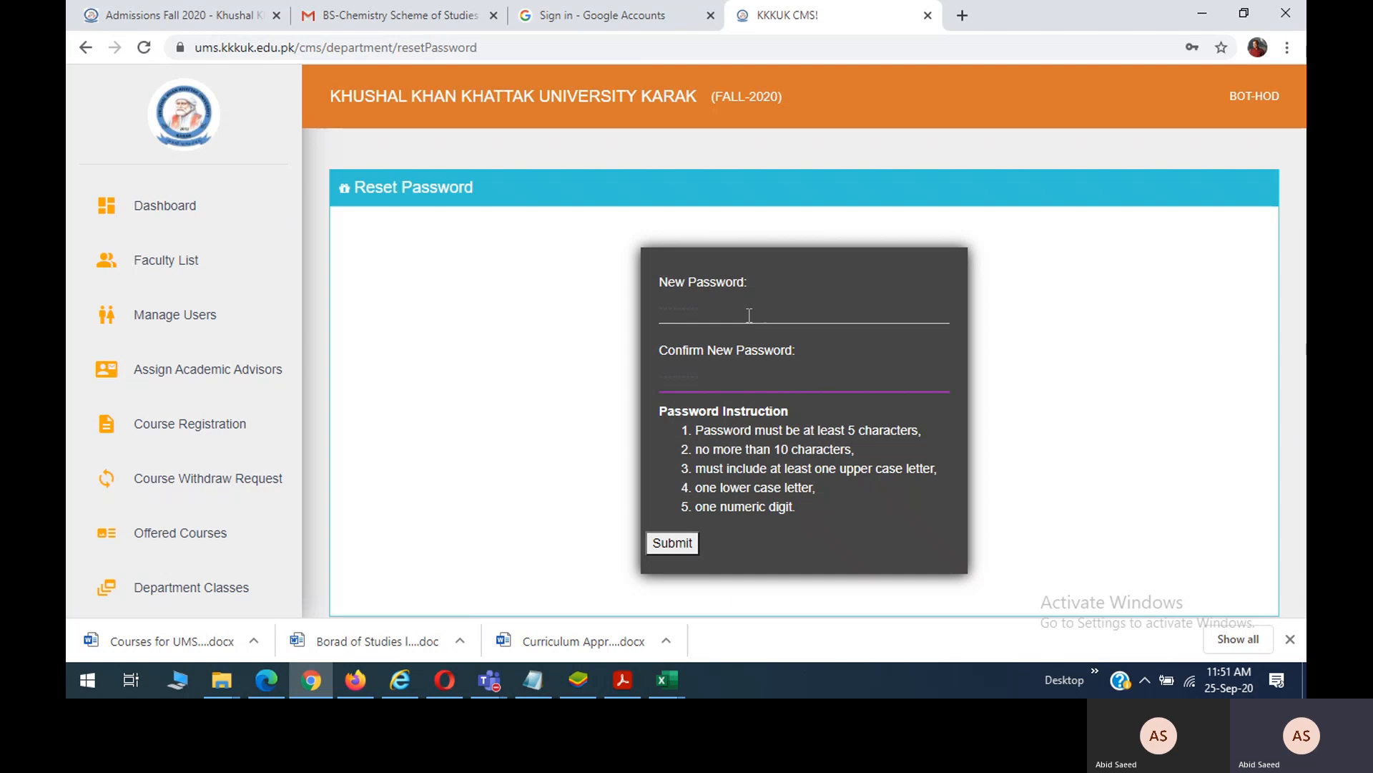
{"action": "left_click", "coordinate": [671, 546]}
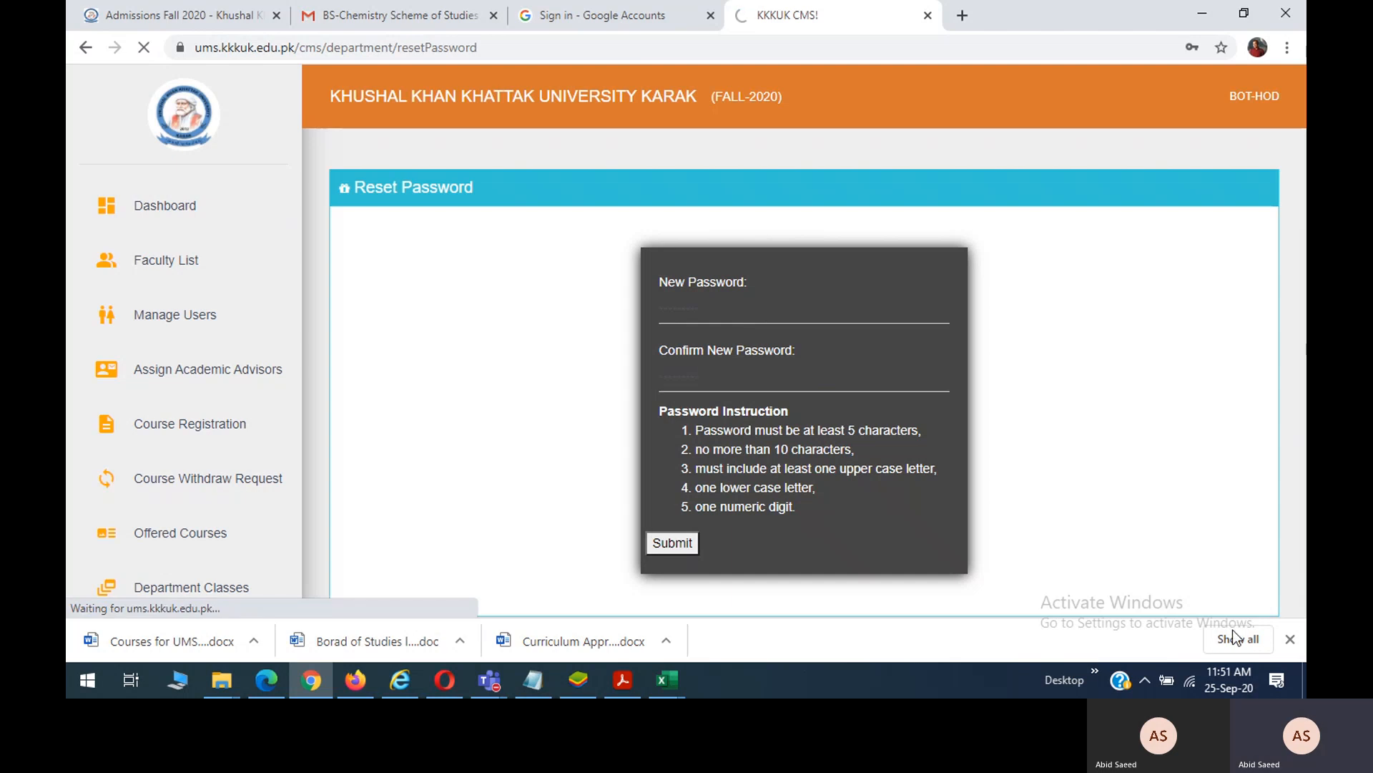
{"action": "left_click", "coordinate": [1290, 638]}
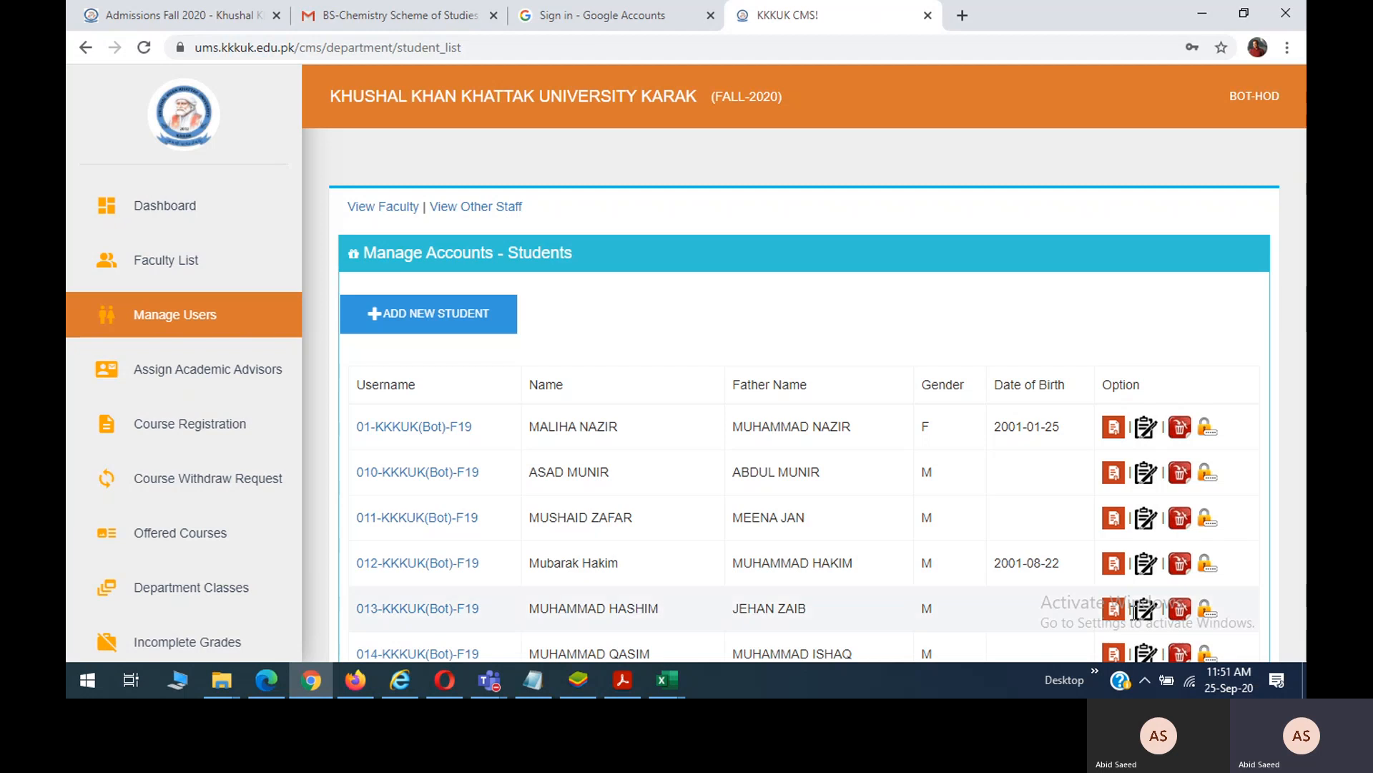
Select the first new student's username in the student list.
{"action": "scroll", "coordinate": [896, 543], "scroll_direction": "down", "scroll_amount": 15}
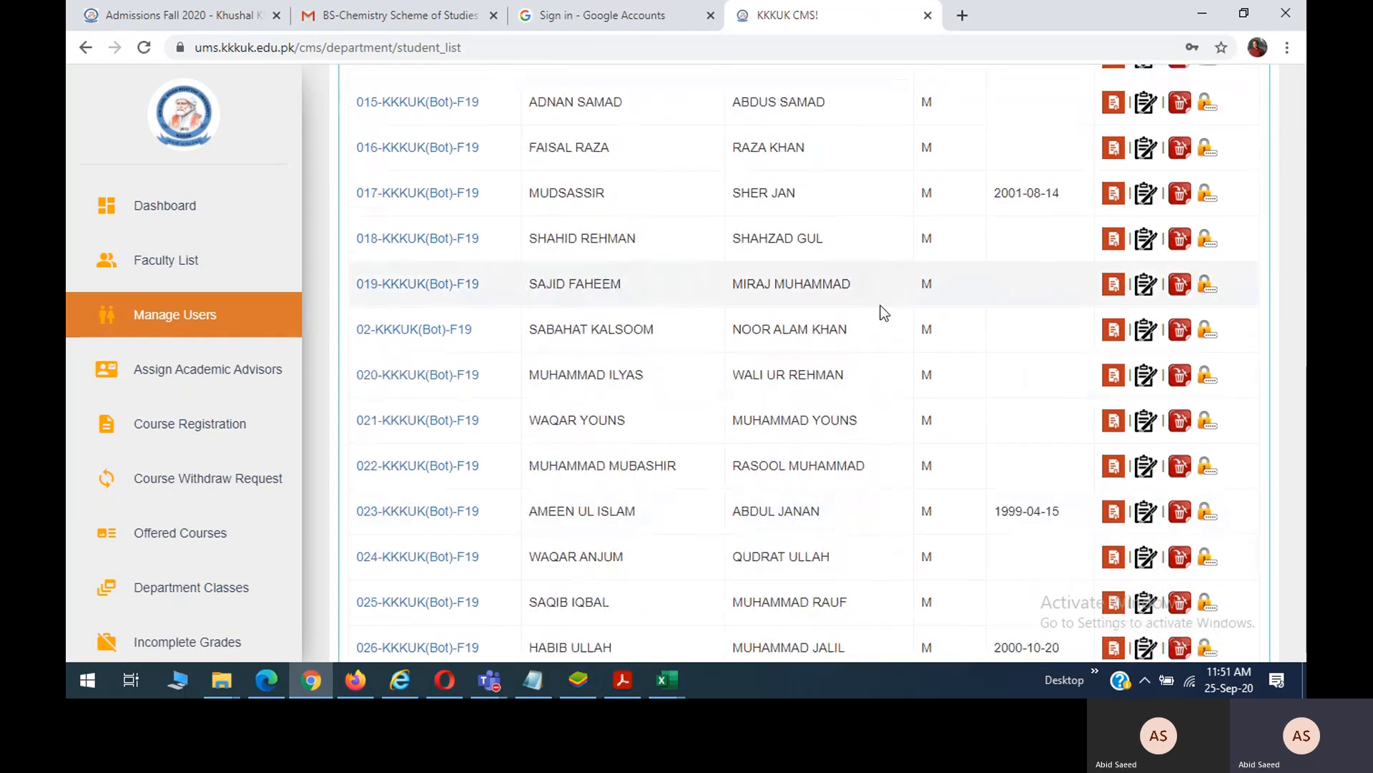
{"action": "scroll", "coordinate": [884, 312], "scroll_direction": "down", "scroll_amount": 1}
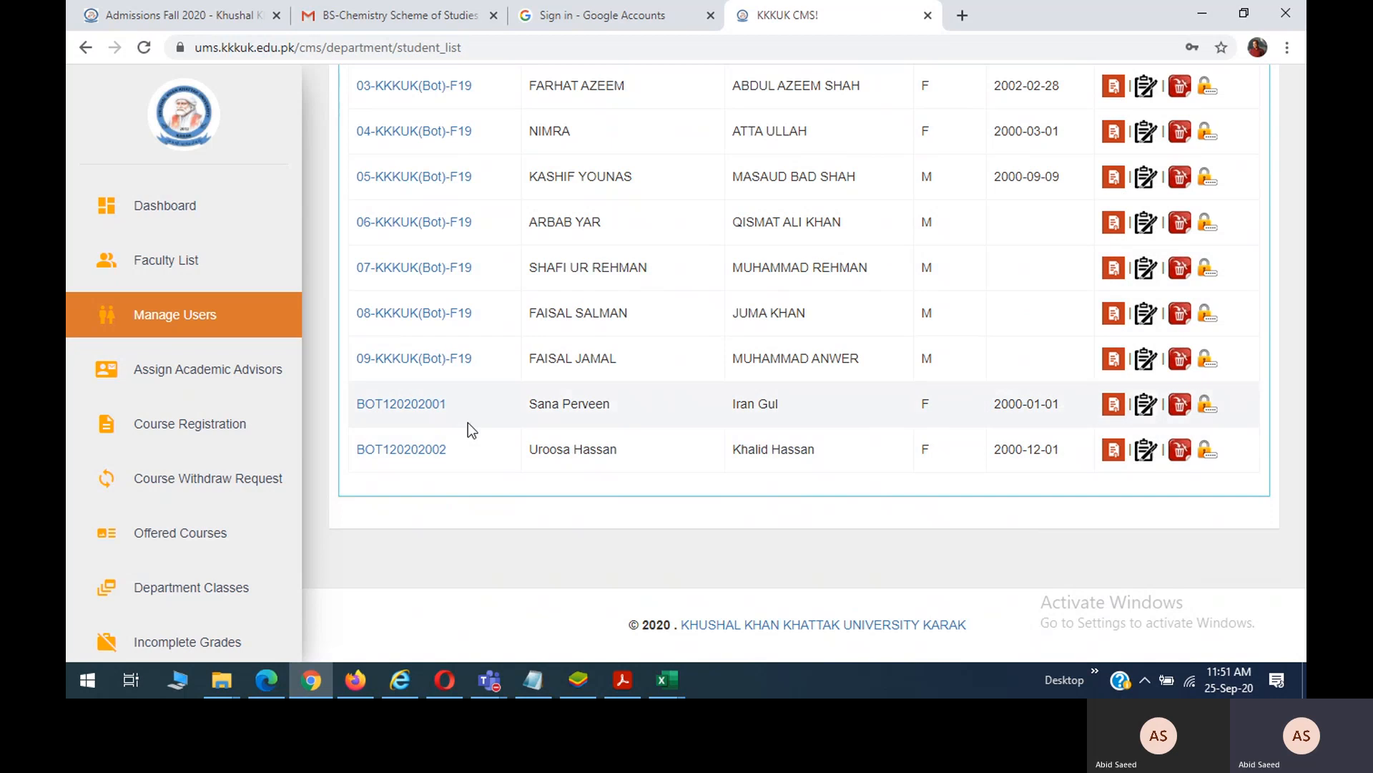
{"action": "left_click_drag", "start_coordinate": [455, 405], "coordinate": [355, 405]}
{"action": "key", "text": "ctrl+c"}
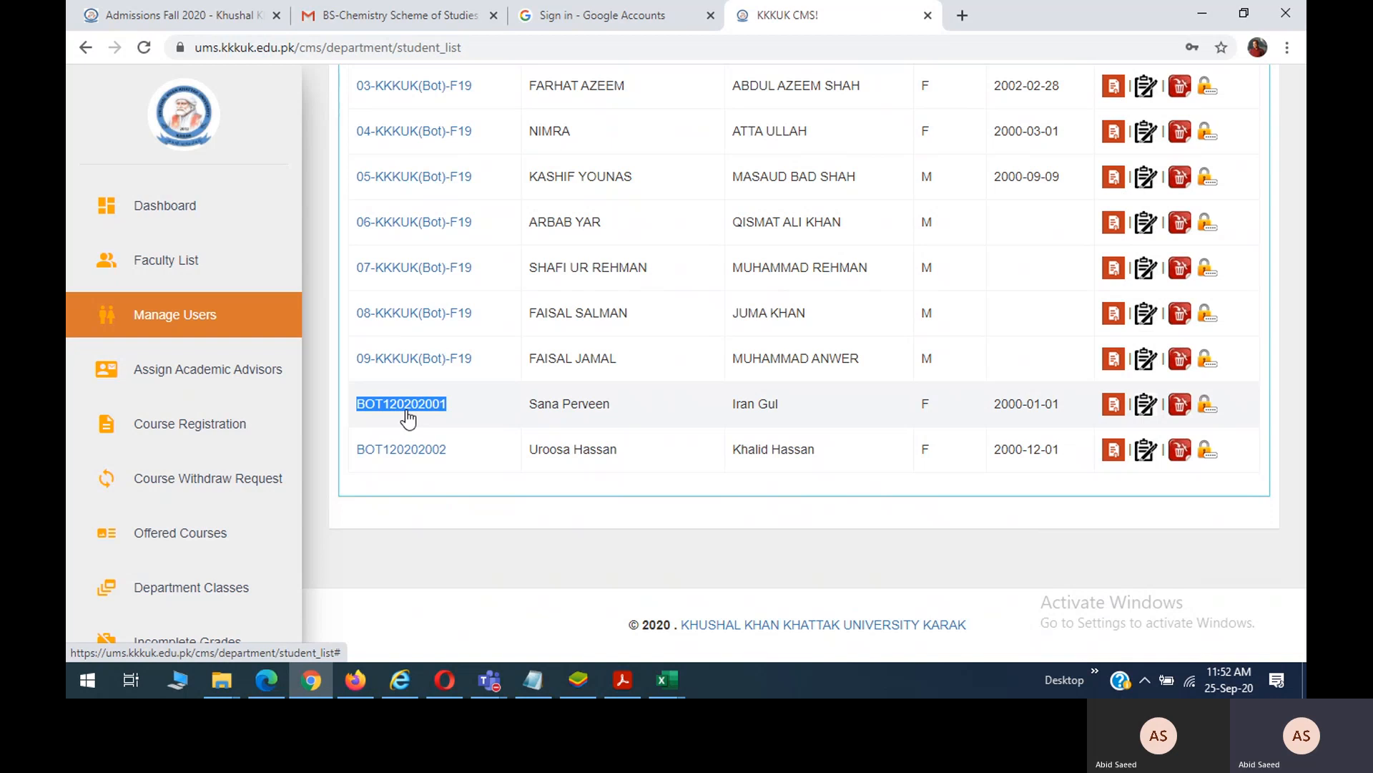
In Internet Explorer, open a new tab and close the old student transcript tab.
{"action": "left_click", "coordinate": [400, 680]}
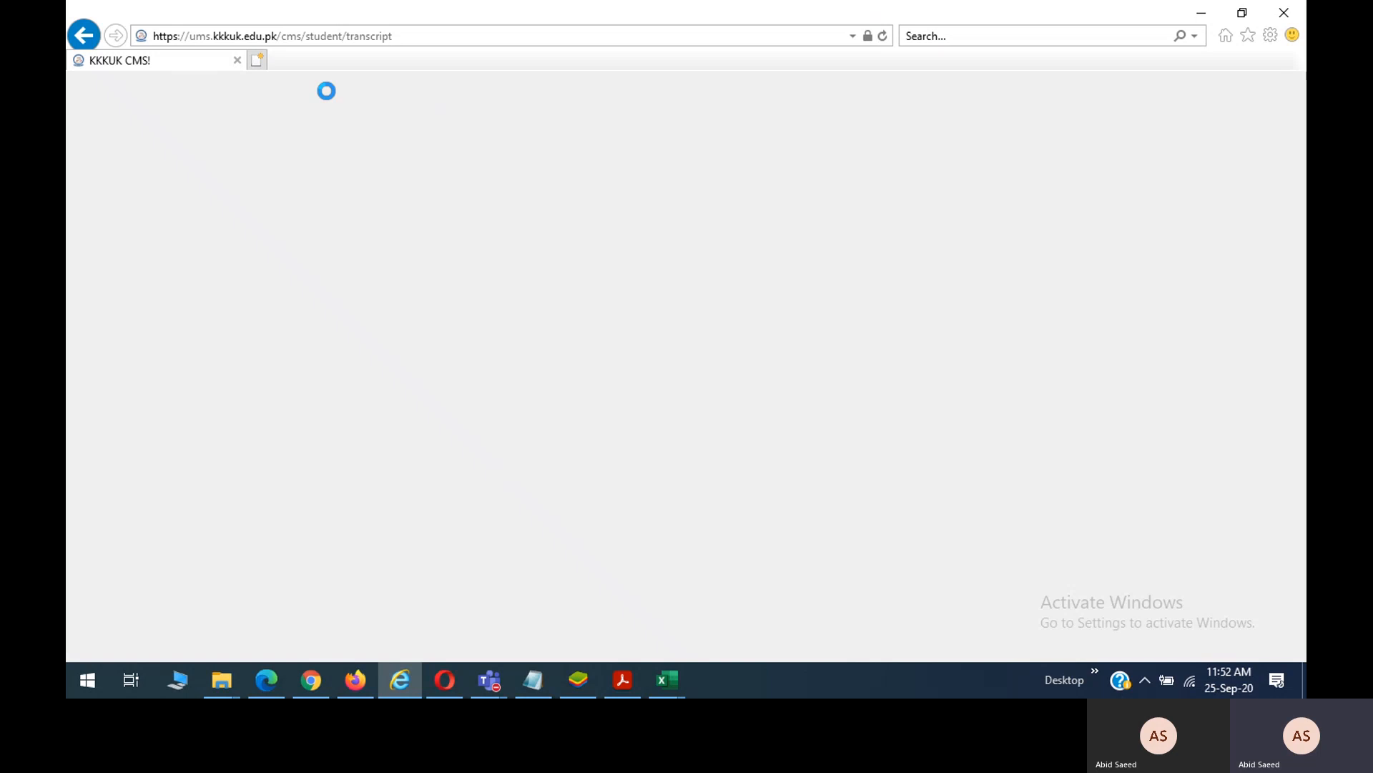
{"action": "left_click", "coordinate": [357, 683]}
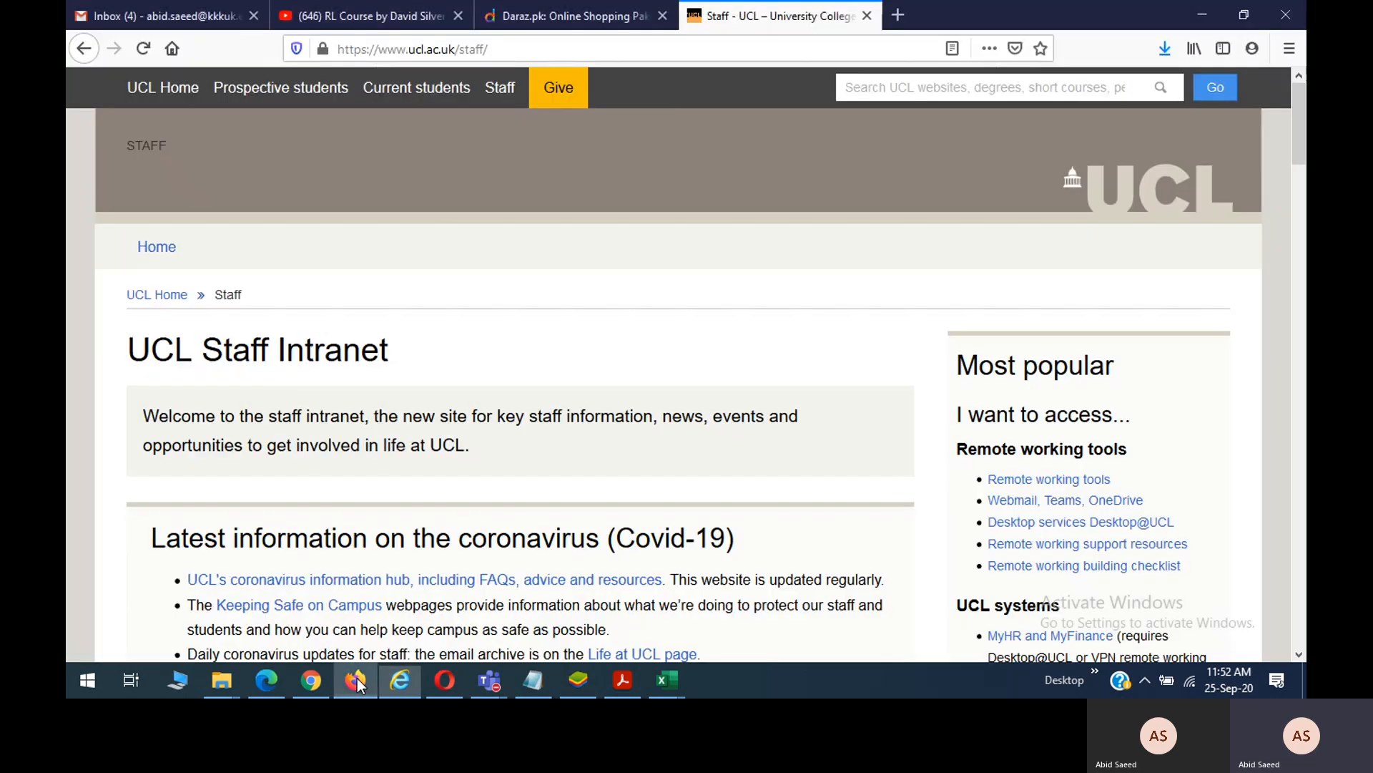
{"action": "left_click", "coordinate": [310, 681]}
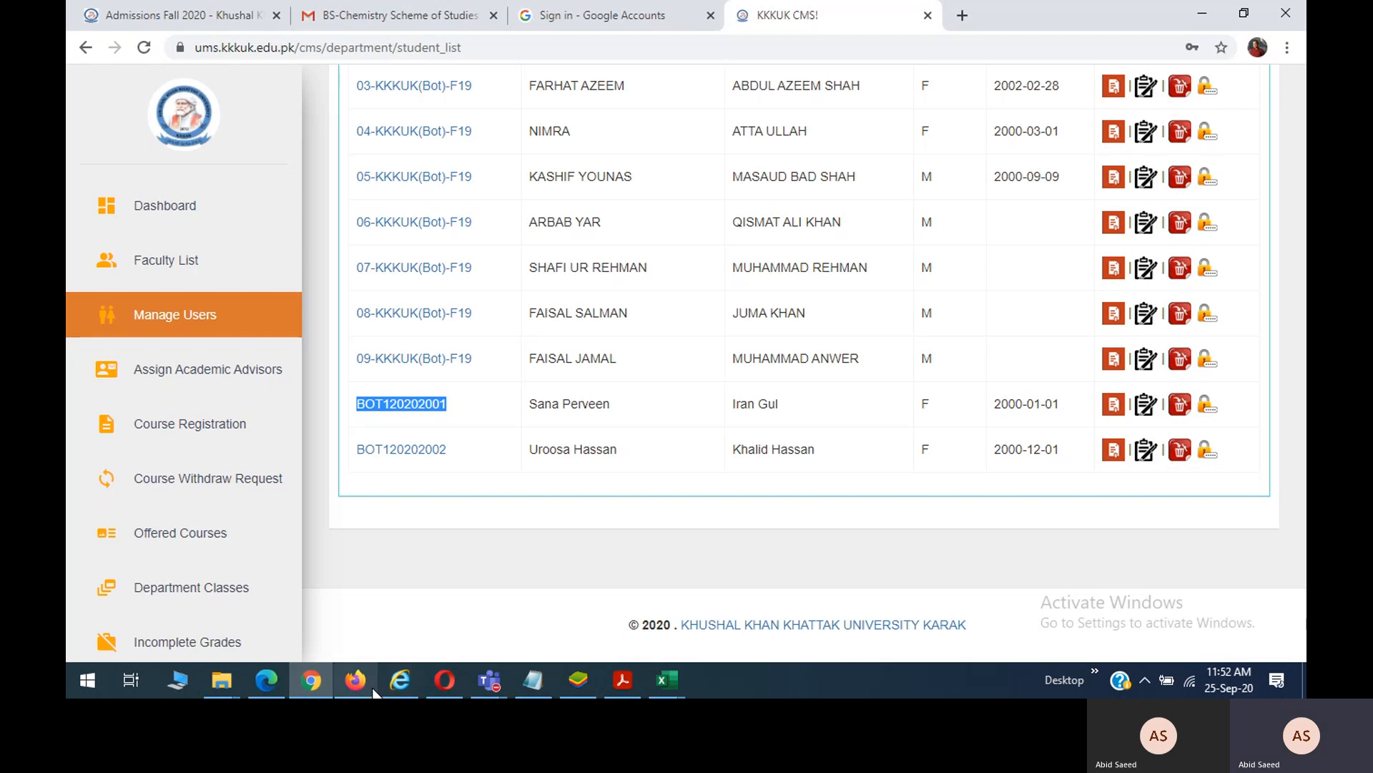
{"action": "left_click", "coordinate": [399, 690]}
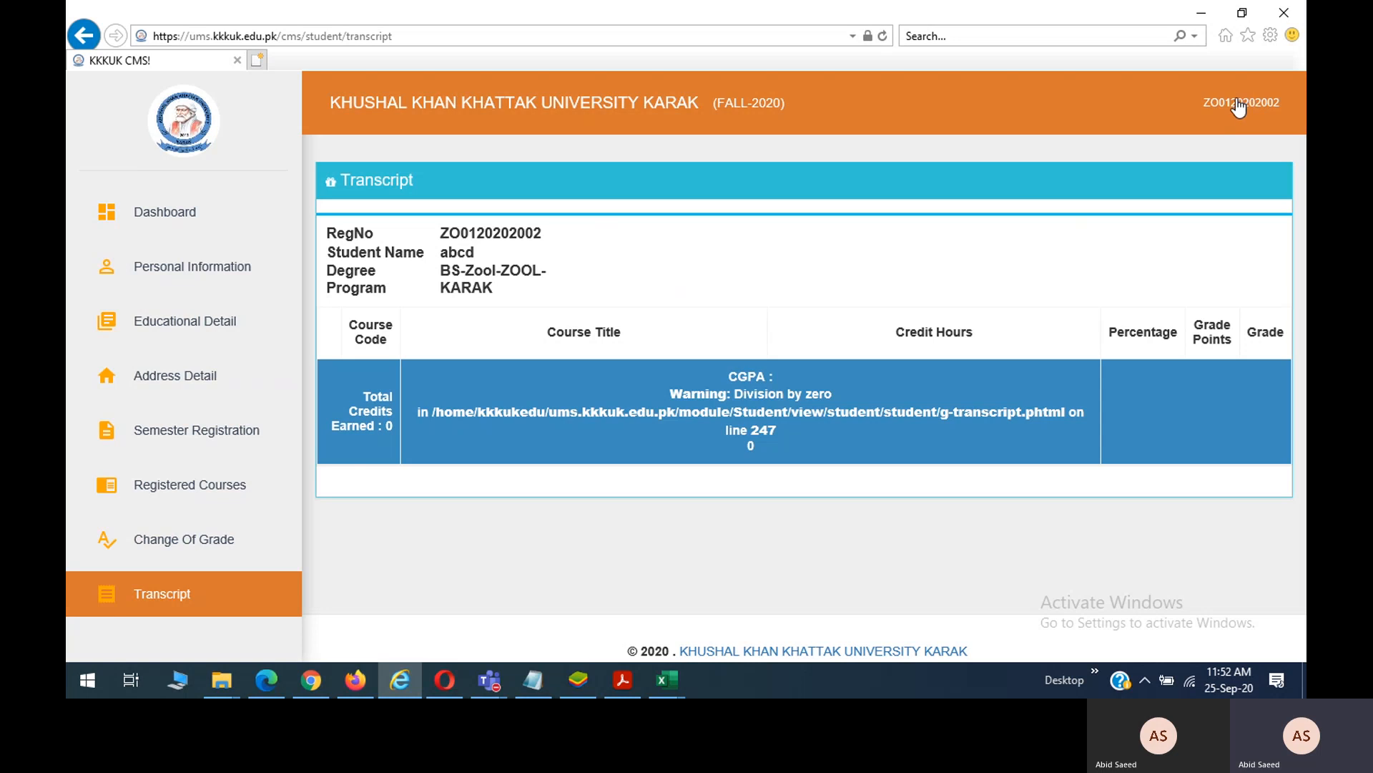
{"action": "left_click", "coordinate": [259, 57]}
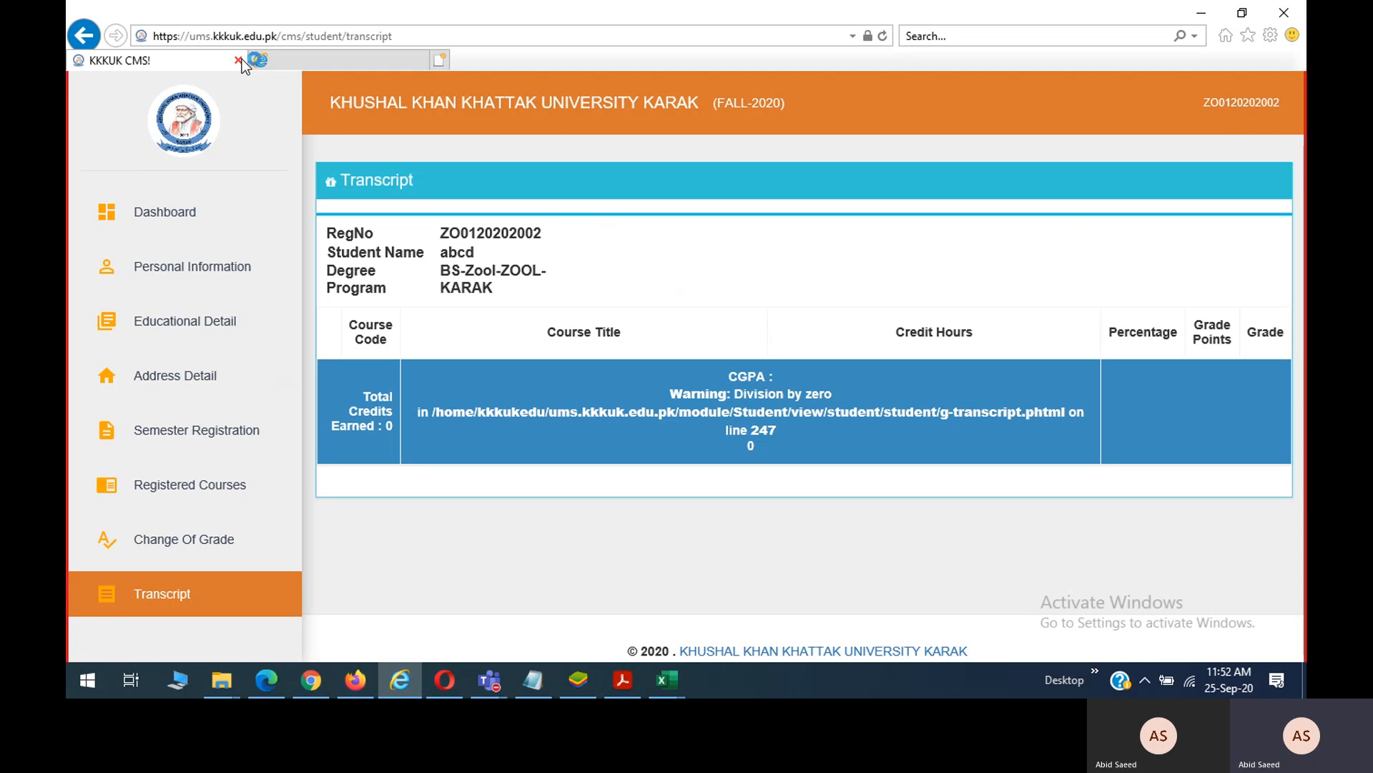
{"action": "left_click", "coordinate": [239, 60]}
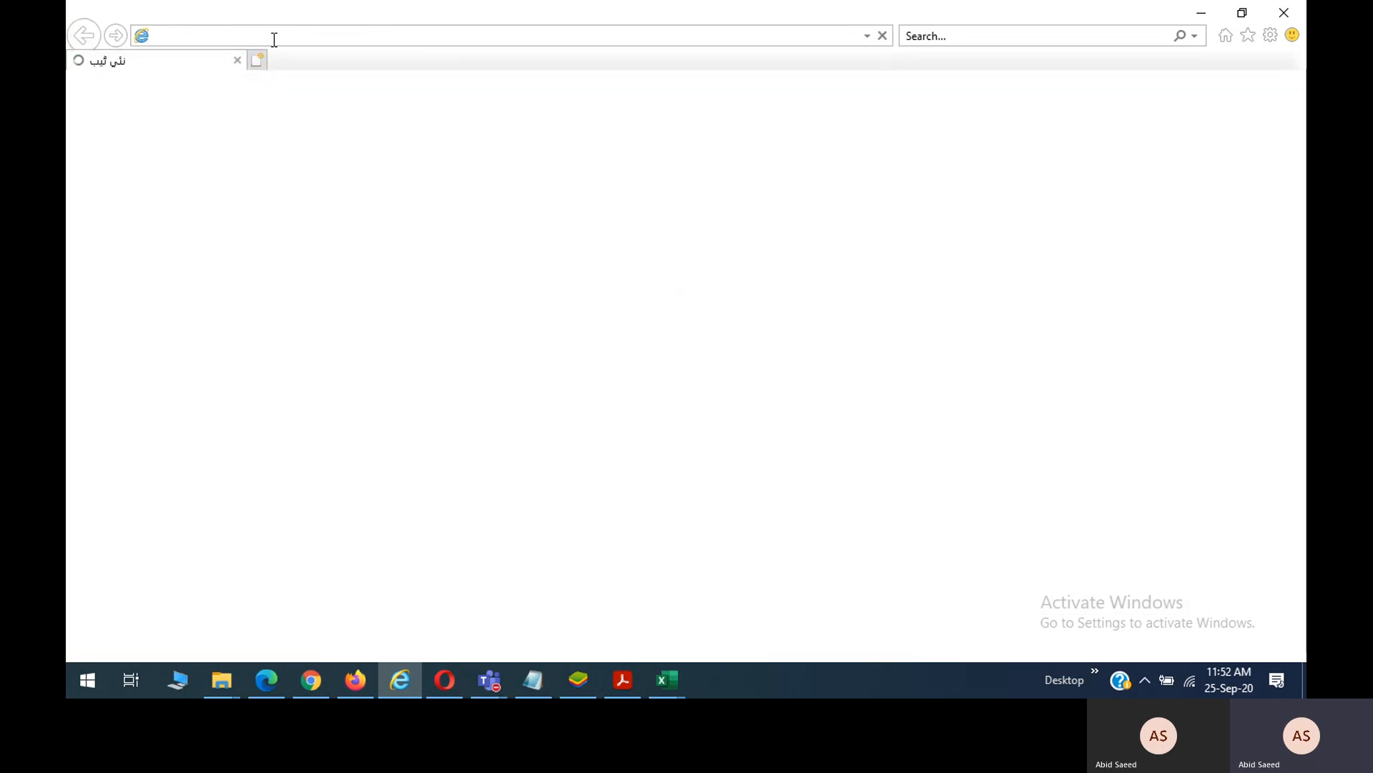
Sign in at ums.kkkuk.edu.pk as the first new student with the pasted username and new password.
{"action": "type", "text": "u"}
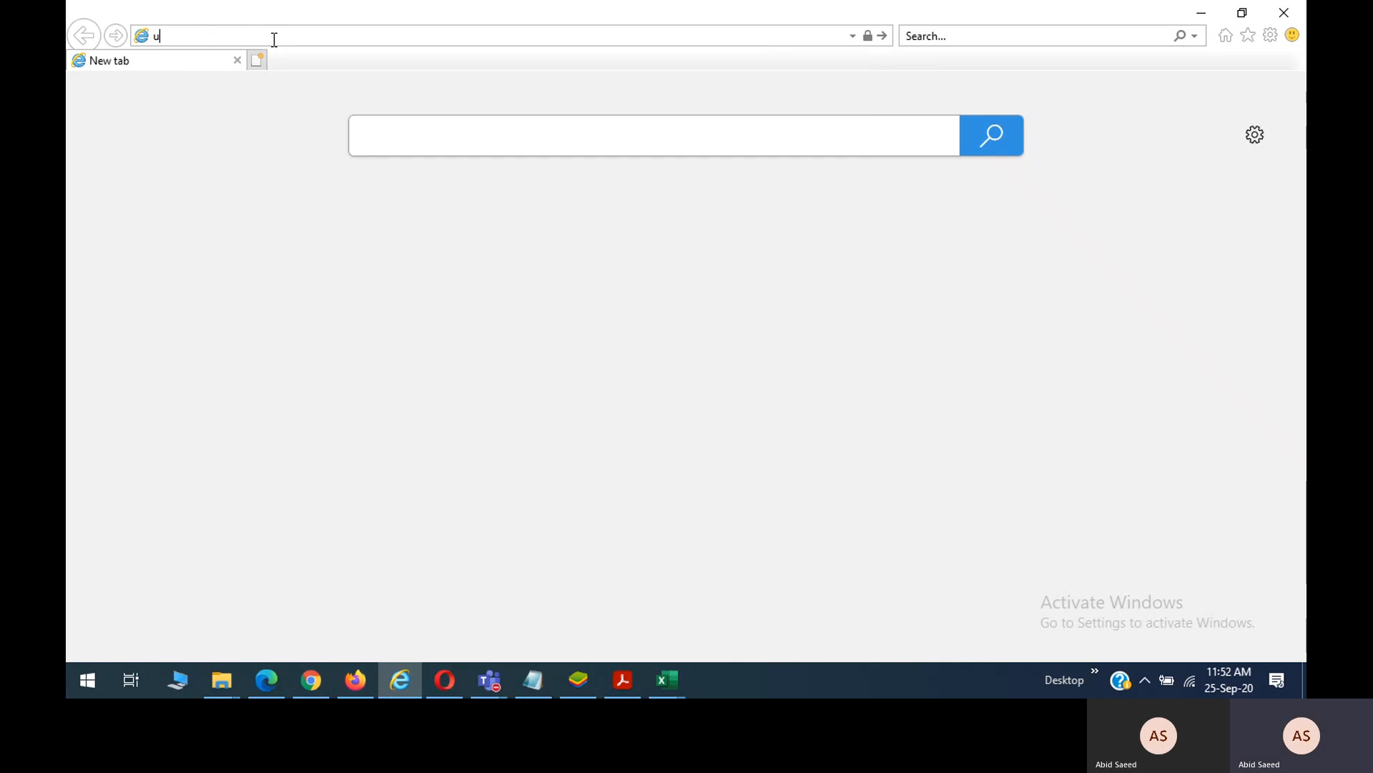
{"action": "key", "text": "Return"}
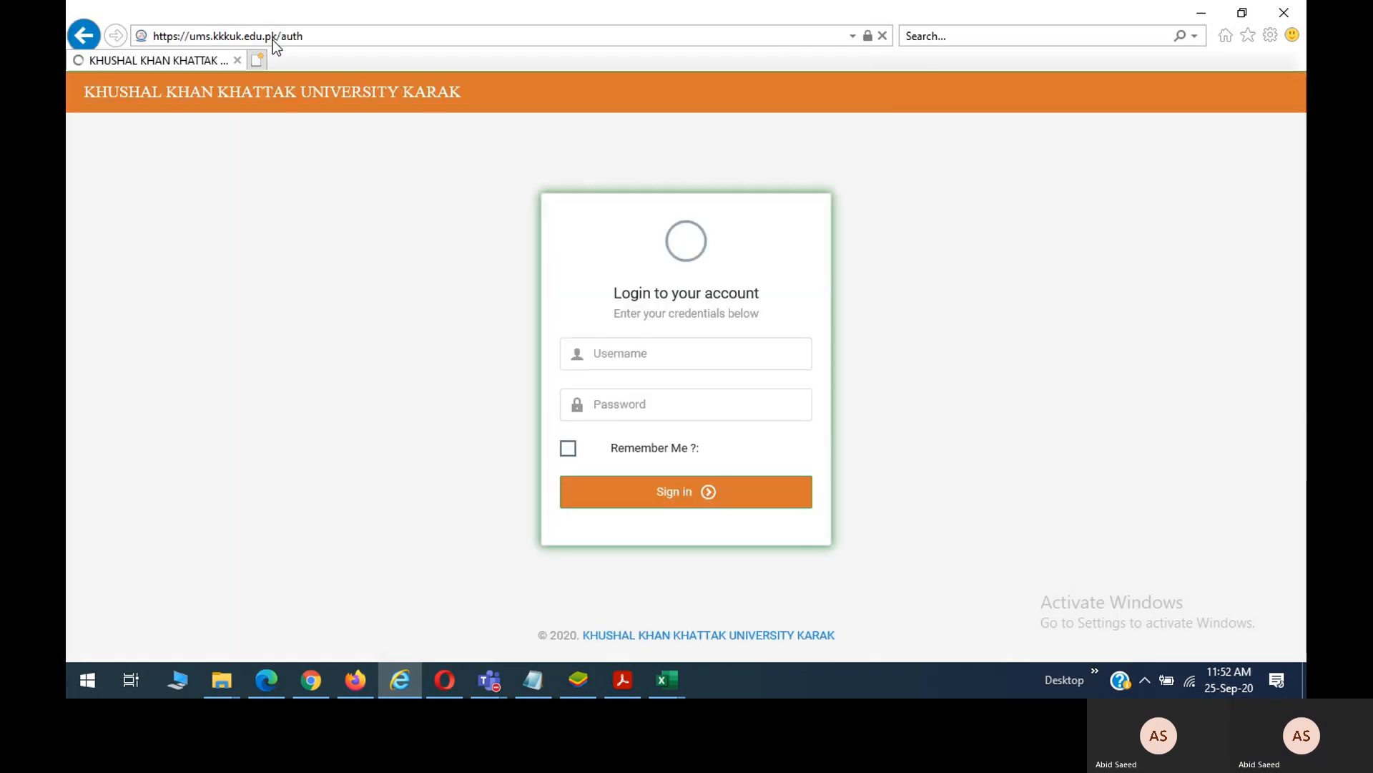
{"action": "left_click", "coordinate": [636, 361]}
{"action": "key", "text": "ctrl+v"}
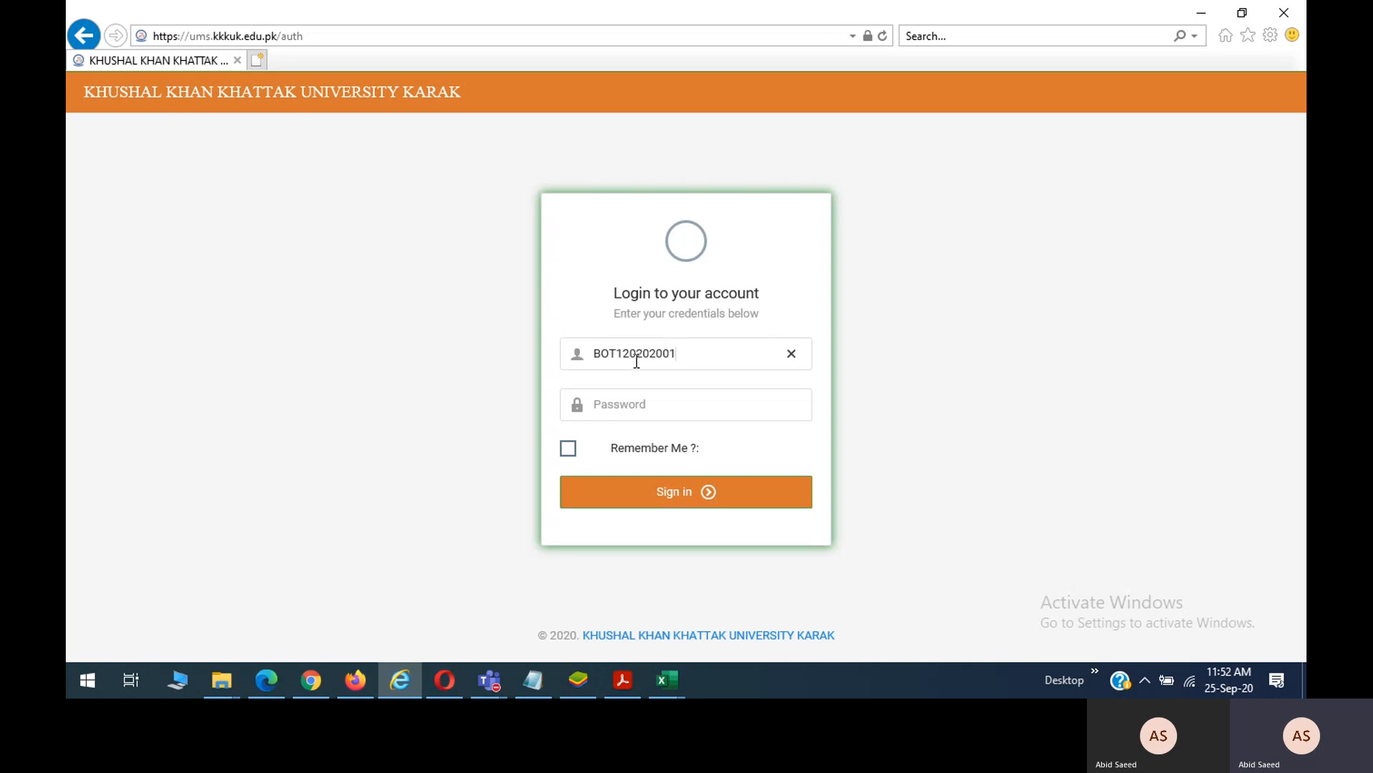
{"action": "key", "text": "Tab"}
{"action": "type", "text": "••"}
{"action": "type", "text": "******"}
{"action": "left_click", "coordinate": [579, 453]}
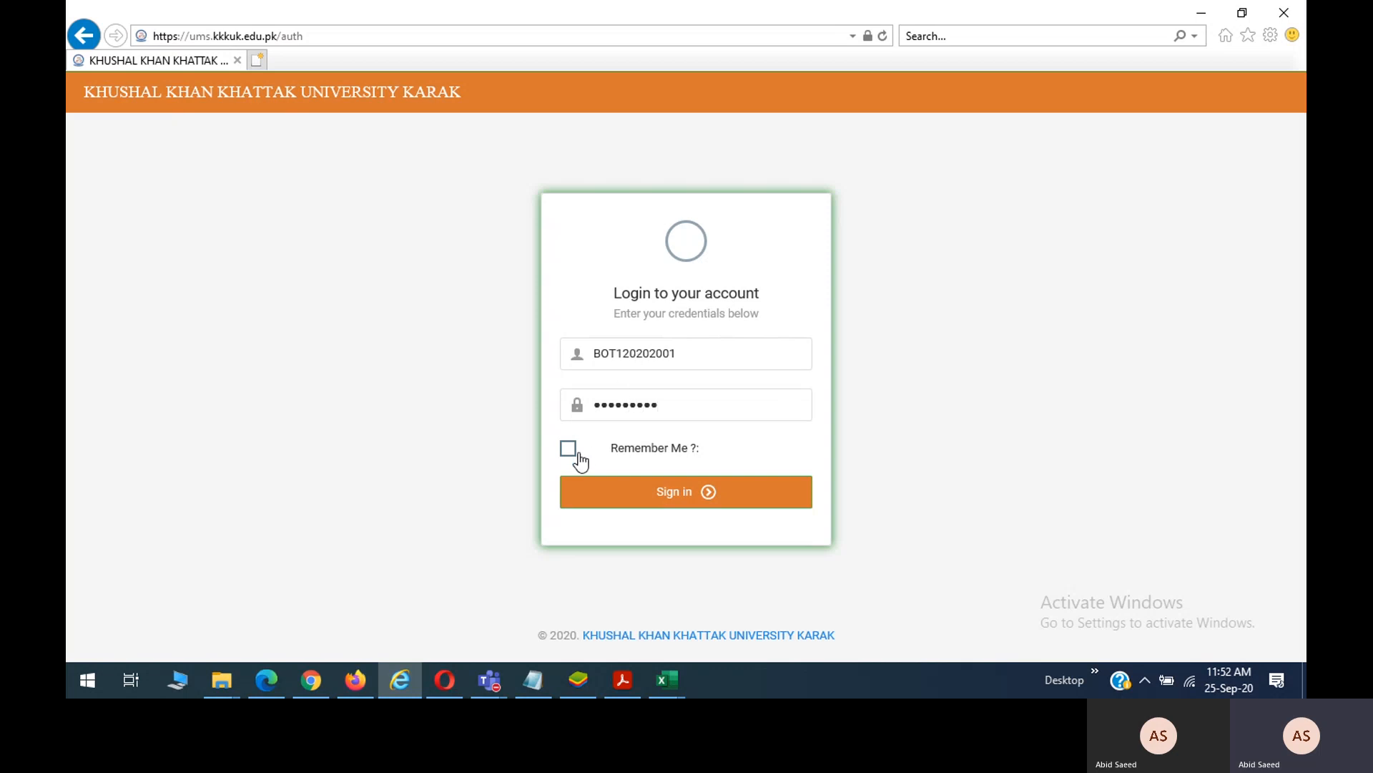
{"action": "left_click", "coordinate": [653, 505]}
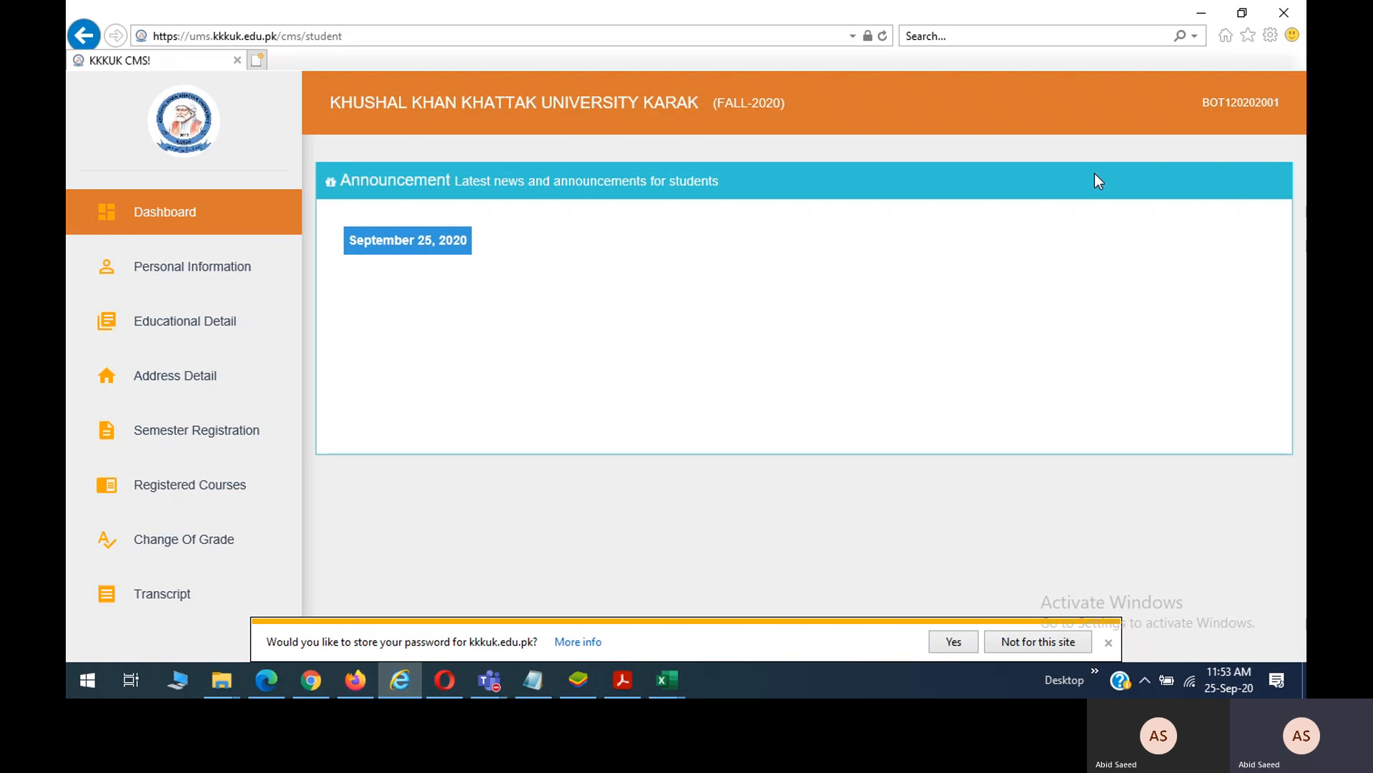
On Personal Information, overwrite the e-mail with 'asfasf' and check the date of birth calendar.
{"action": "left_click", "coordinate": [1109, 642]}
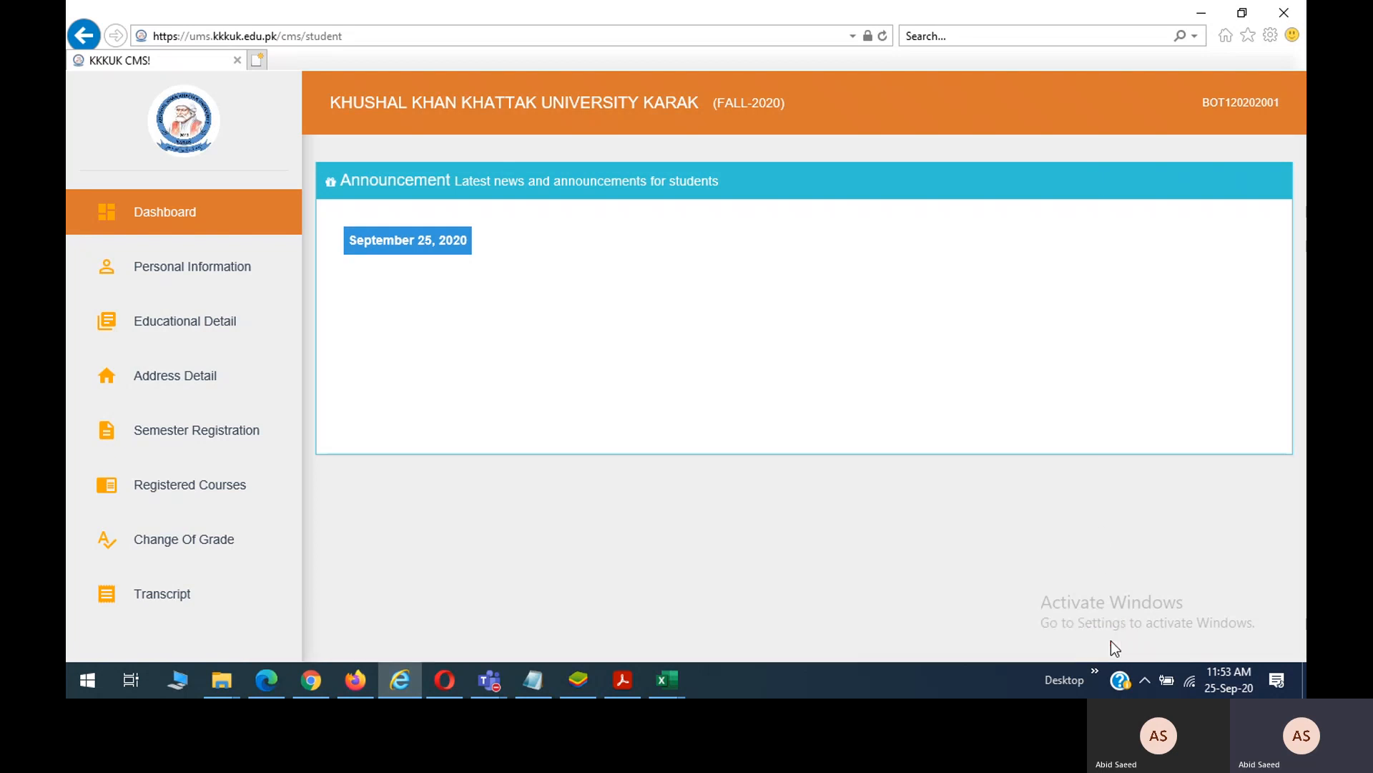
{"action": "left_click", "coordinate": [218, 281]}
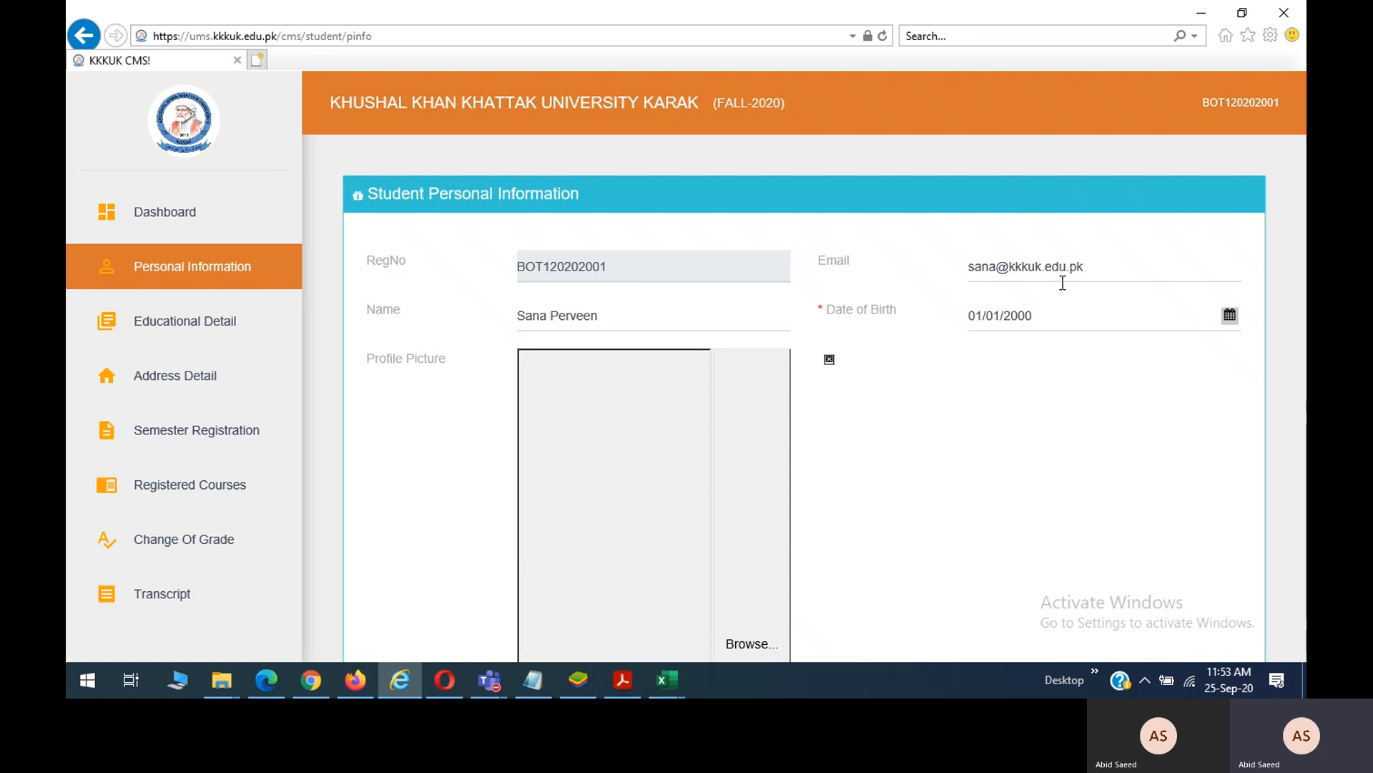
{"action": "left_click_drag", "start_coordinate": [1109, 264], "coordinate": [951, 269]}
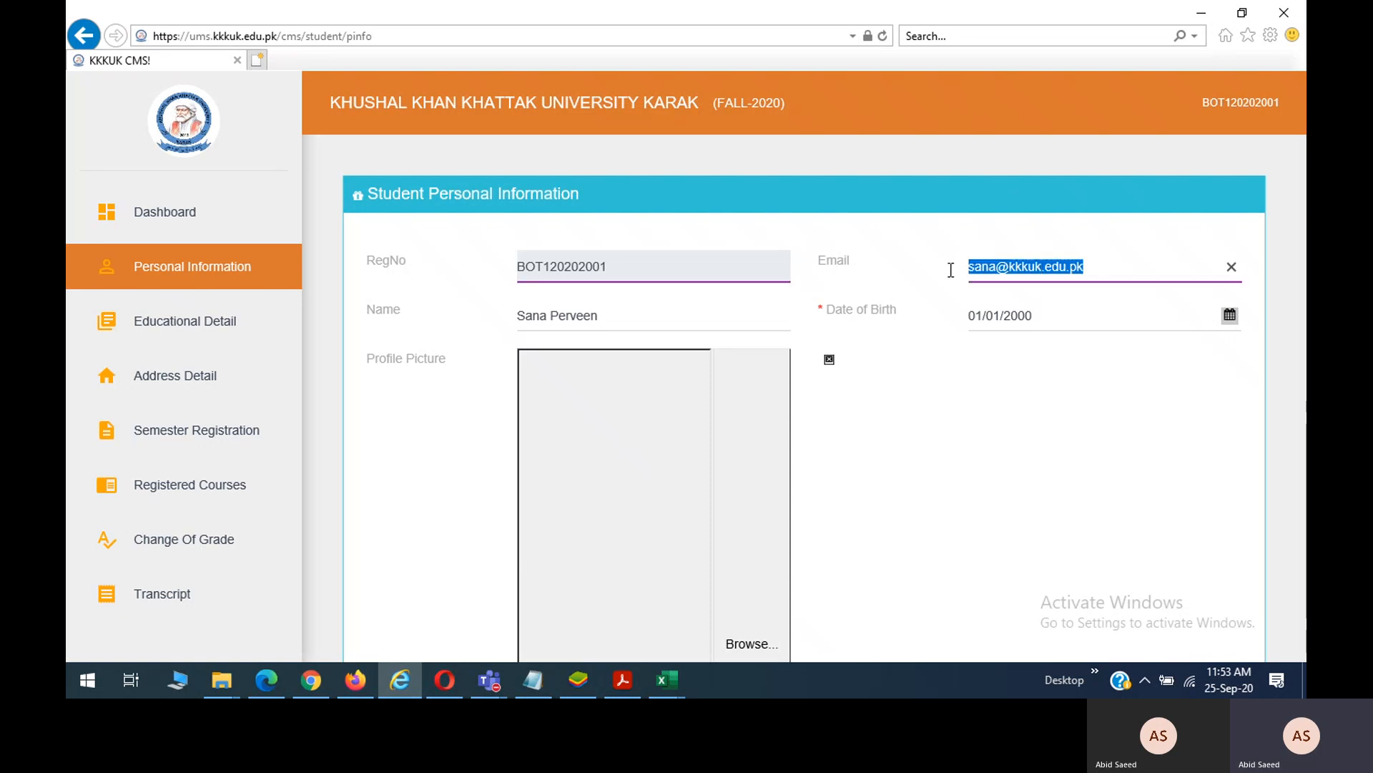
{"action": "type", "text": "asfasf"}
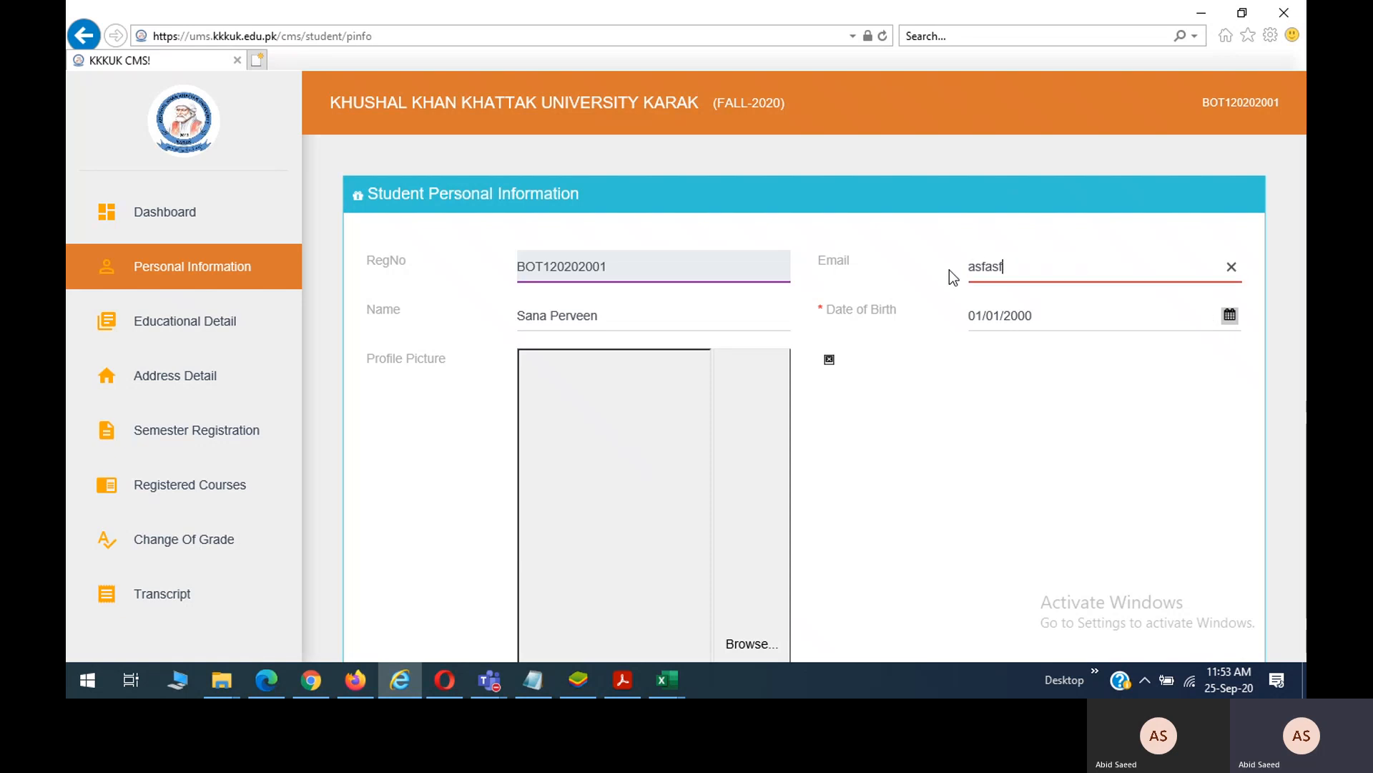
{"action": "left_click", "coordinate": [1030, 318]}
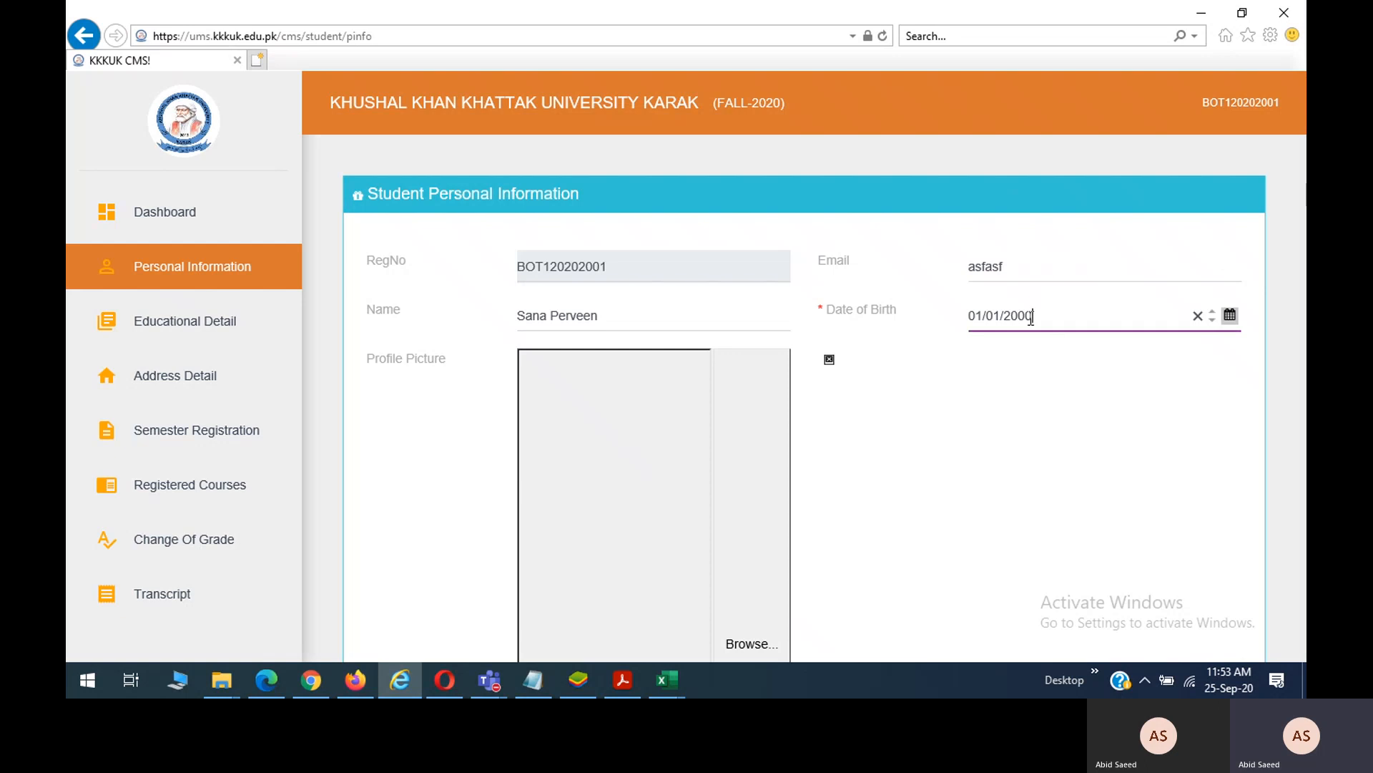
{"action": "left_click", "coordinate": [1229, 319]}
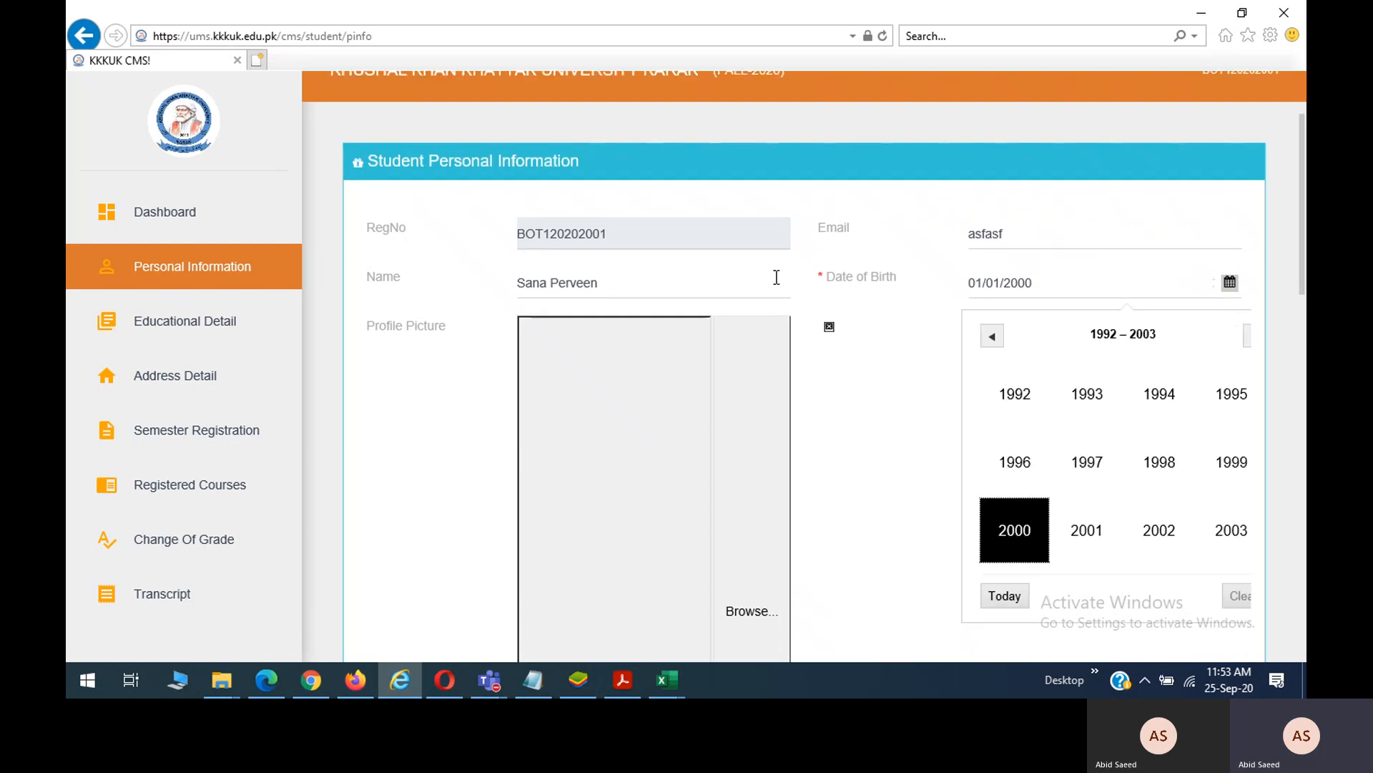
{"action": "left_click", "coordinate": [710, 280]}
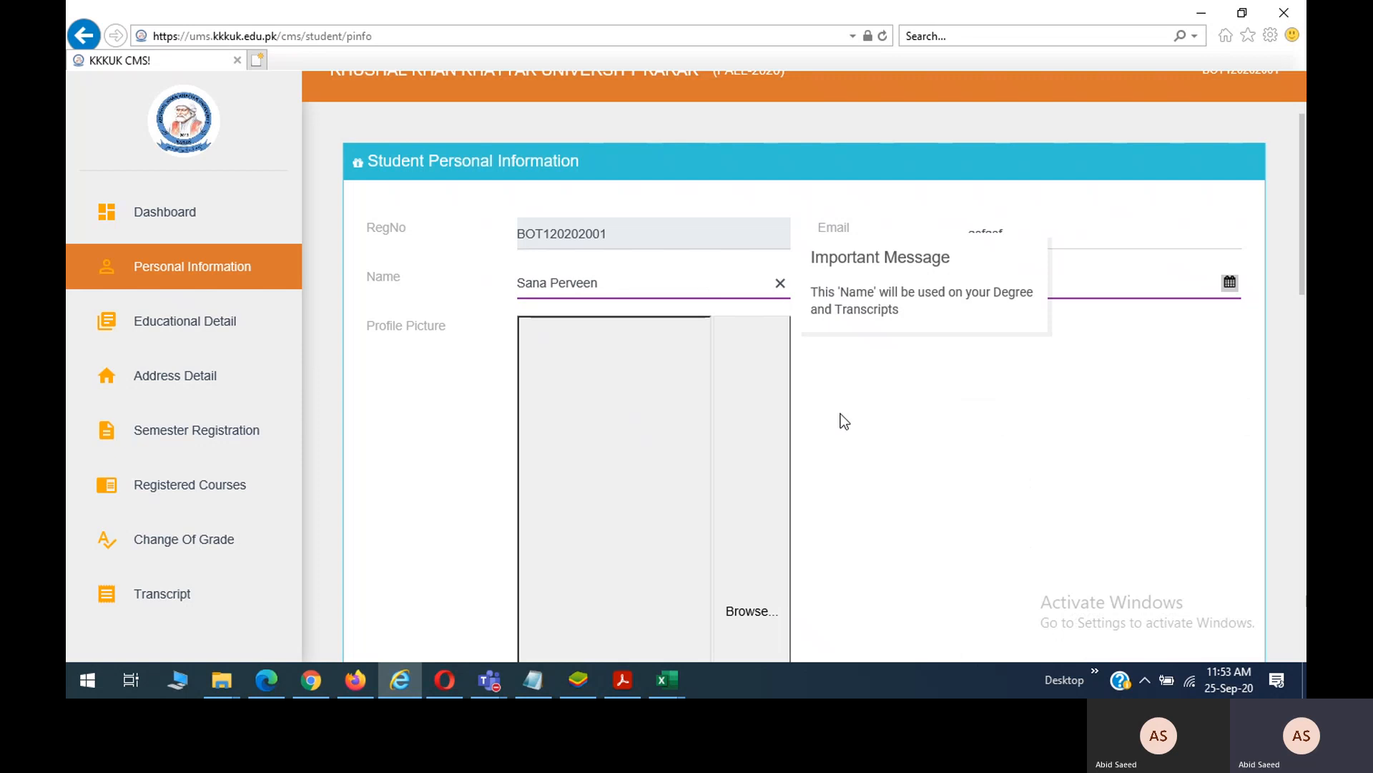
Scroll through the Personal Information form and go to Educational Details.
{"action": "scroll", "coordinate": [840, 413], "scroll_direction": "down", "scroll_amount": 3}
{"action": "scroll", "coordinate": [840, 413], "scroll_direction": "down", "scroll_amount": 6}
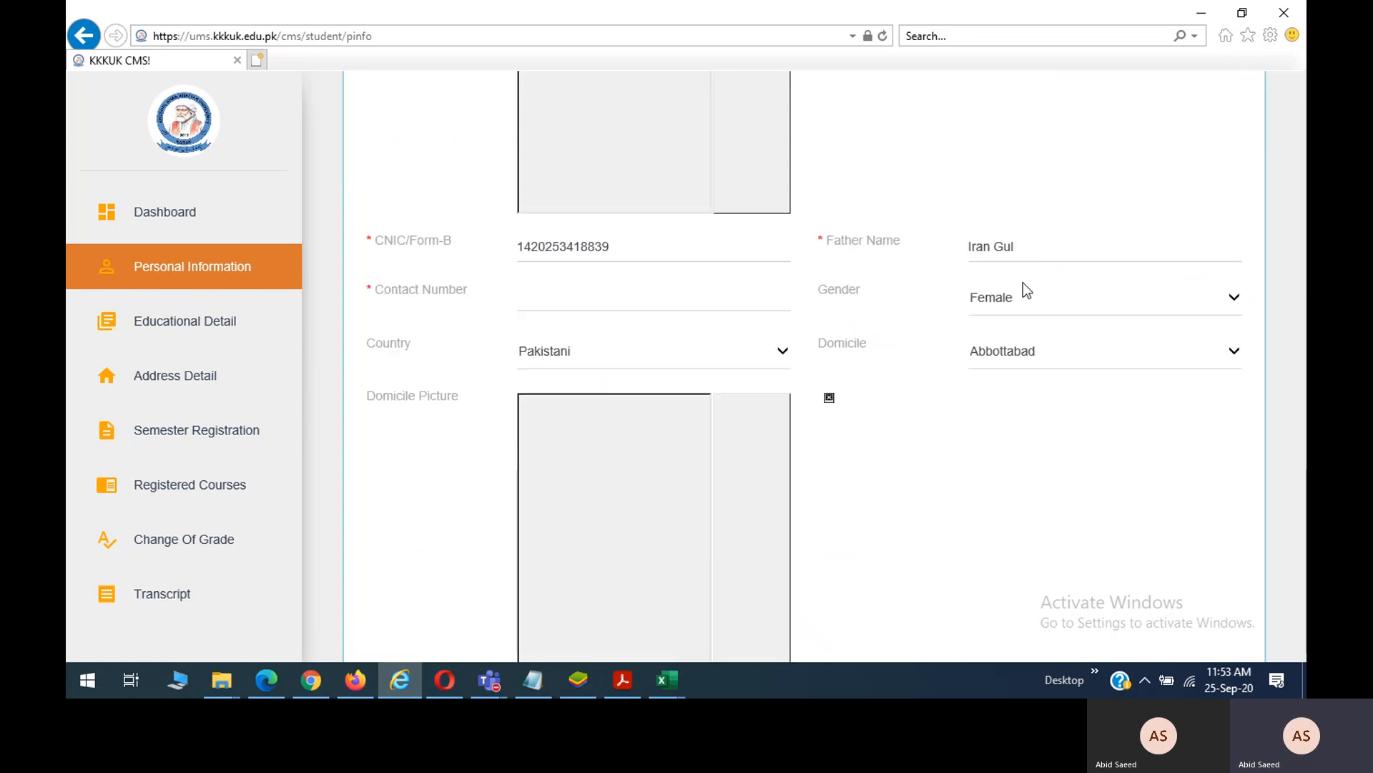
{"action": "scroll", "coordinate": [898, 460], "scroll_direction": "down", "scroll_amount": 5}
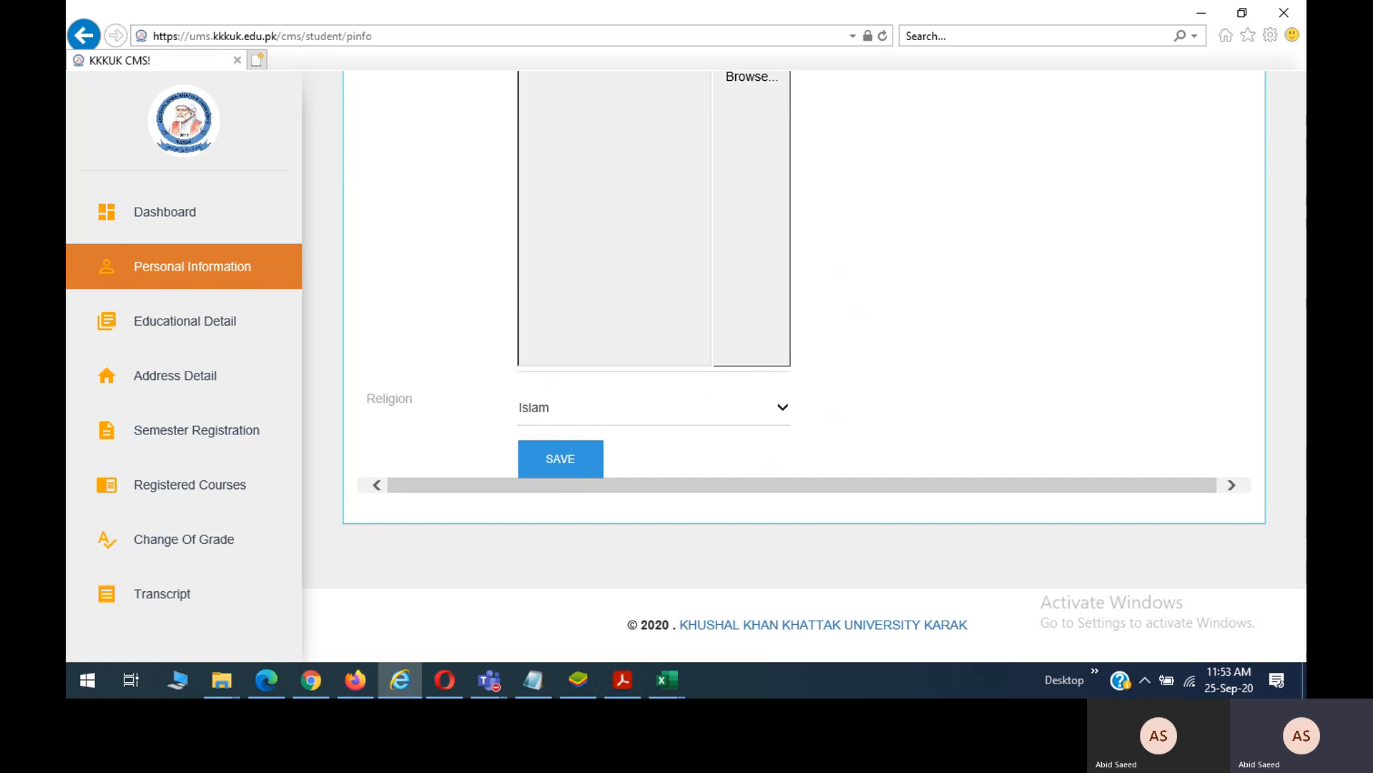
{"action": "left_click", "coordinate": [208, 333]}
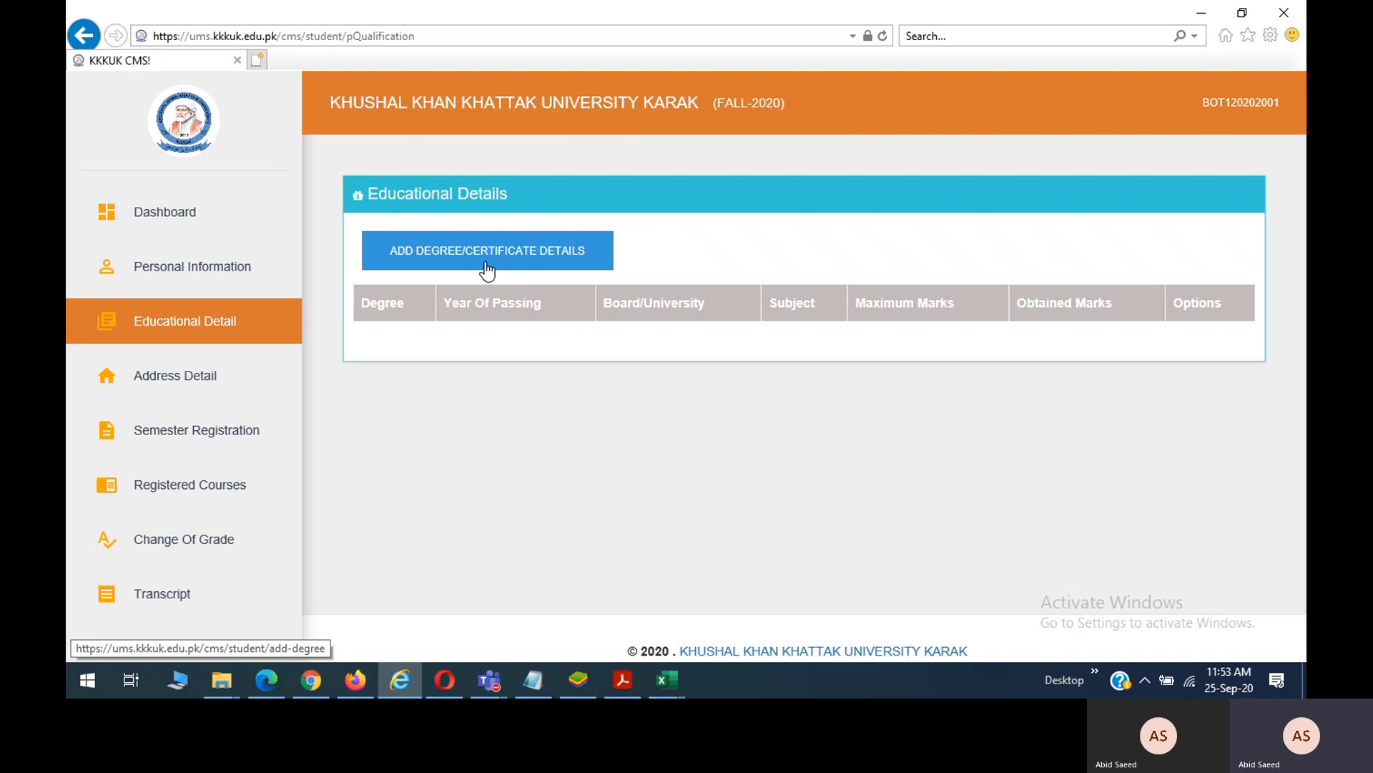
Review the degree form's options (SSC/Equivalent, 2020, board, Science) unsubmitted, then open Address Details.
{"action": "left_click", "coordinate": [487, 268]}
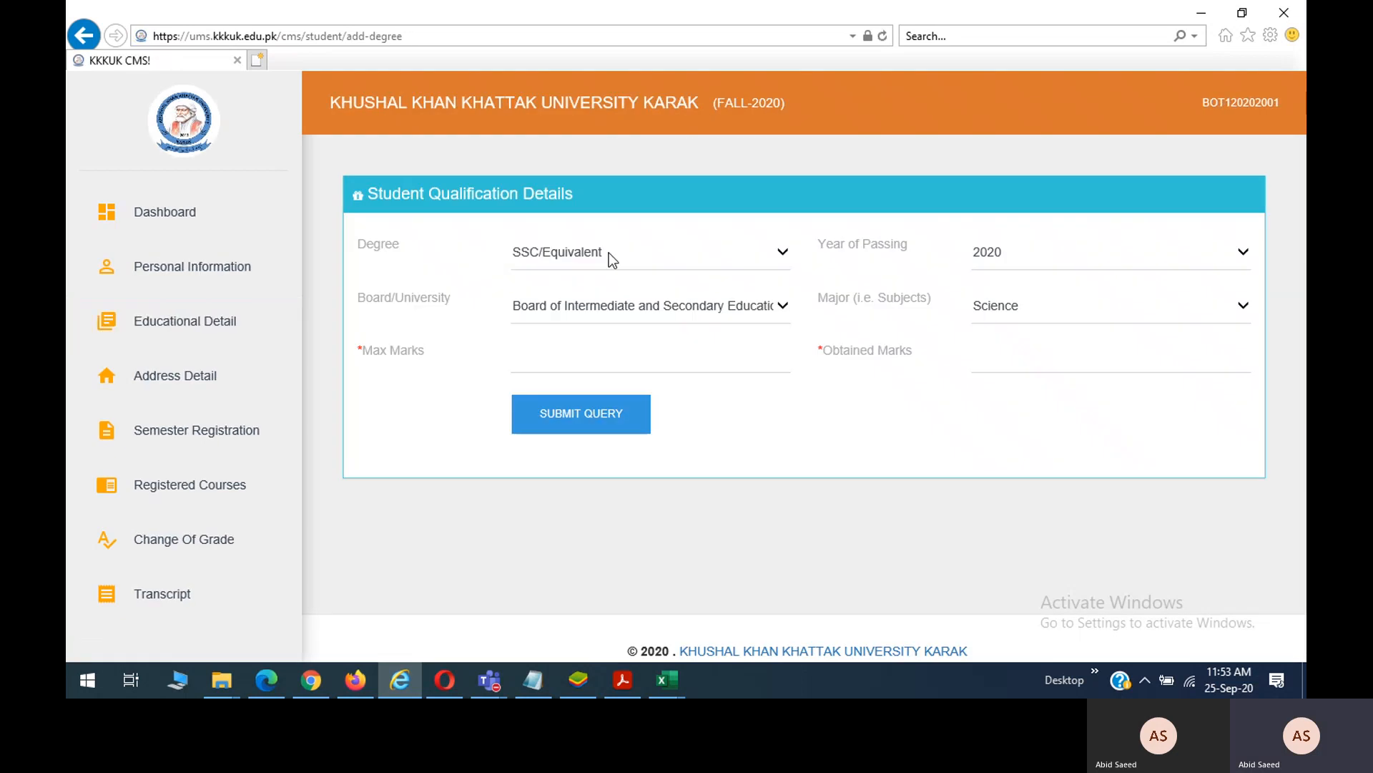
{"action": "left_click", "coordinate": [656, 256]}
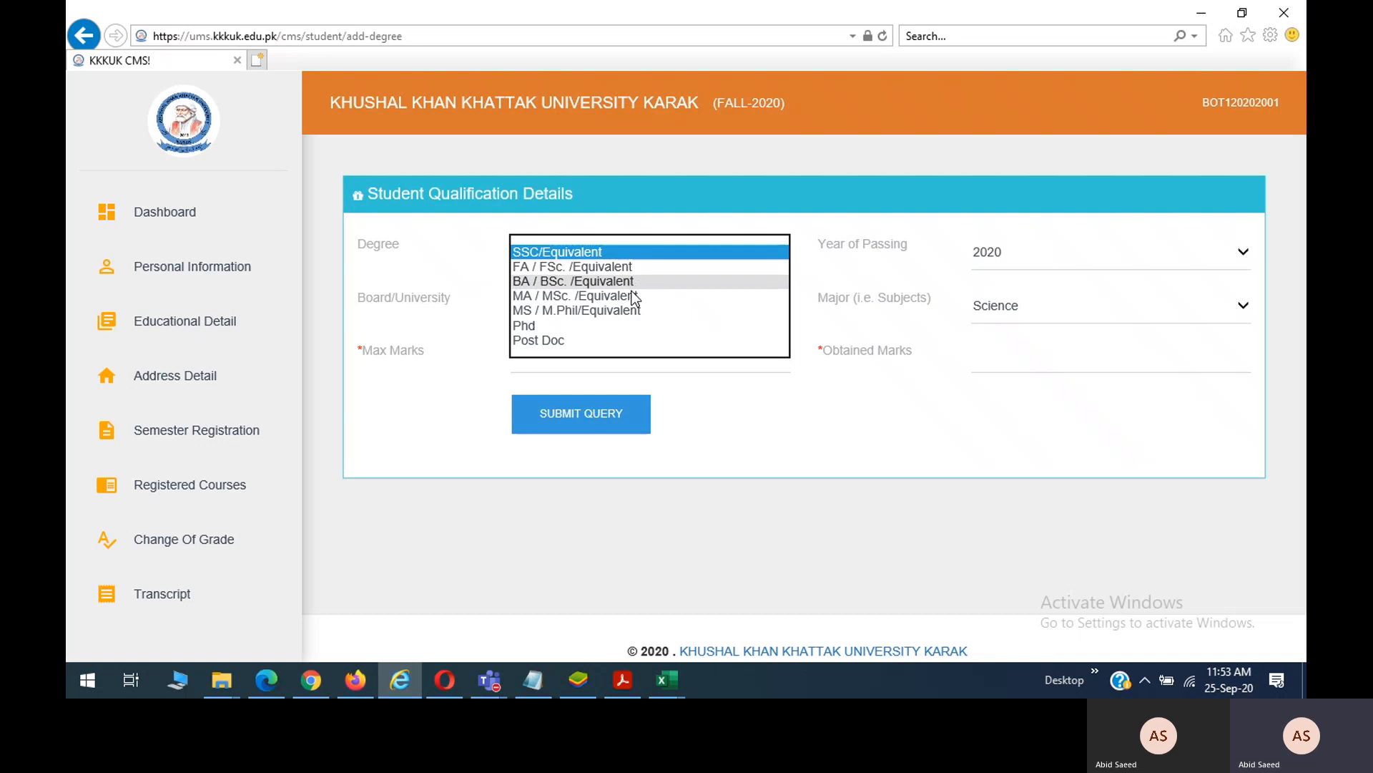
{"action": "left_click", "coordinate": [1029, 261]}
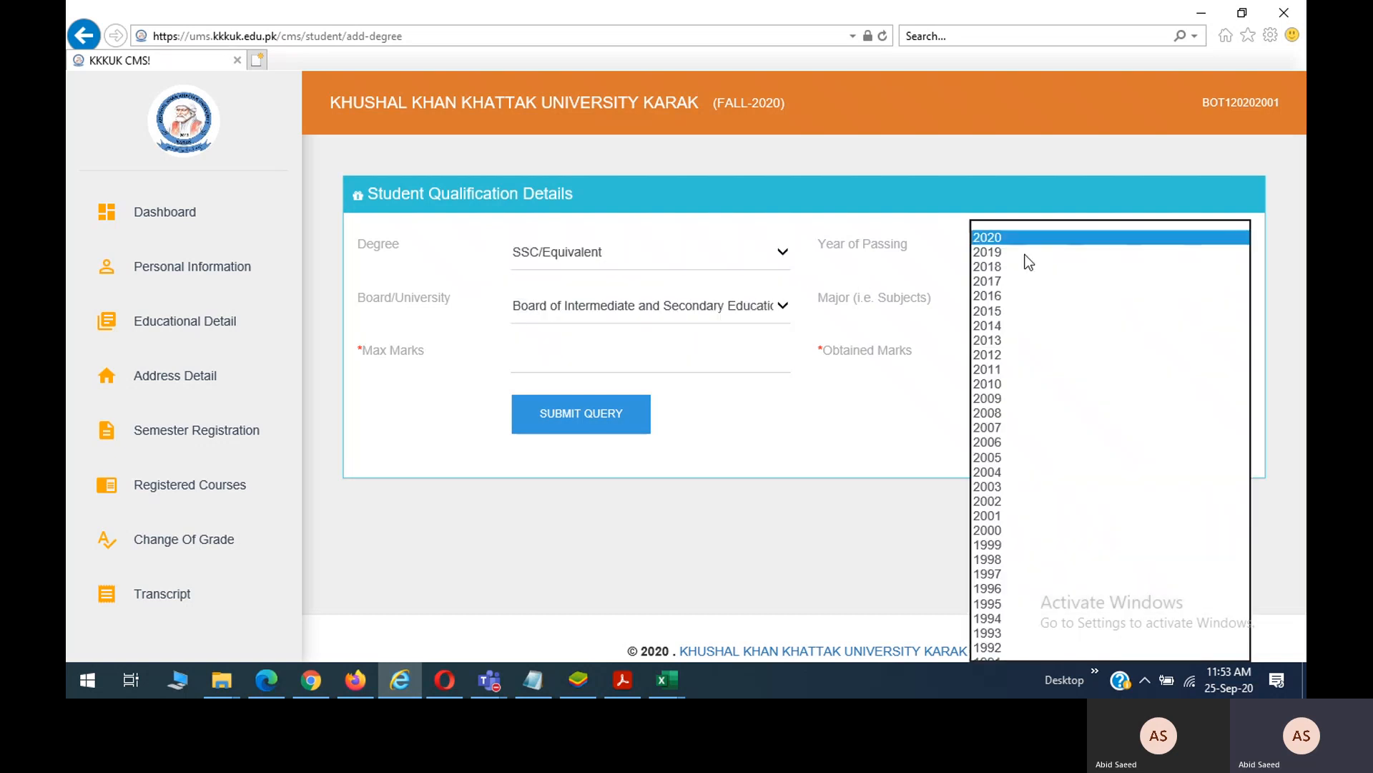
{"action": "left_click", "coordinate": [776, 313]}
{"action": "left_click", "coordinate": [1080, 309]}
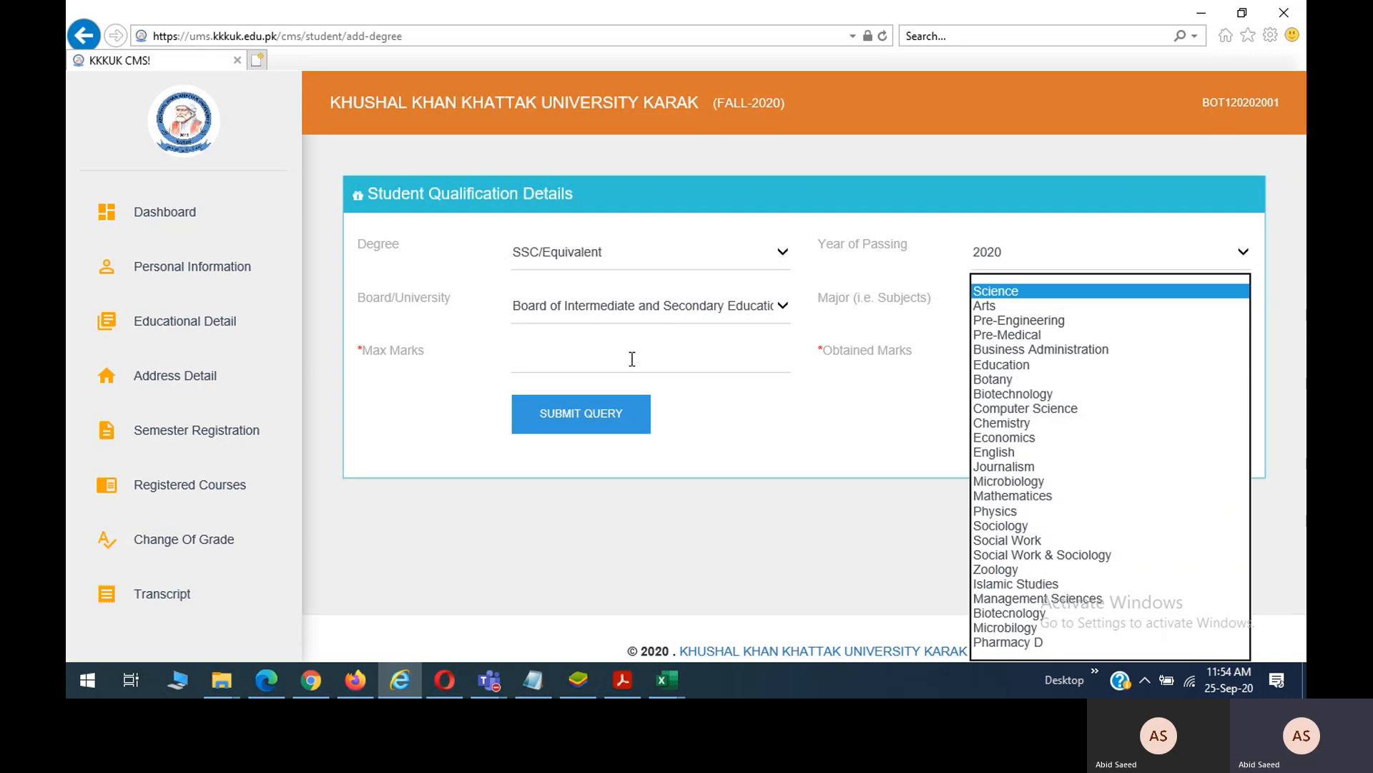
{"action": "left_click", "coordinate": [718, 358]}
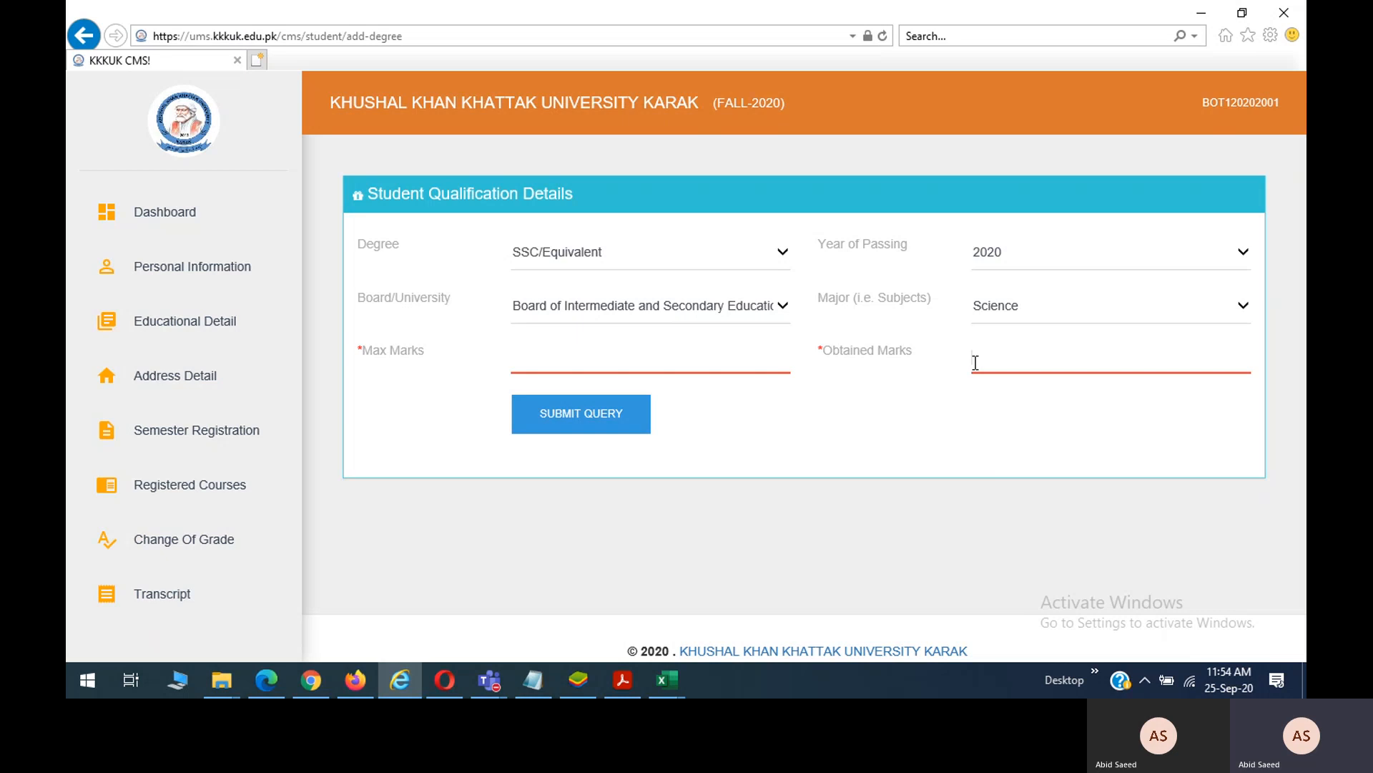
{"action": "left_click", "coordinate": [195, 383]}
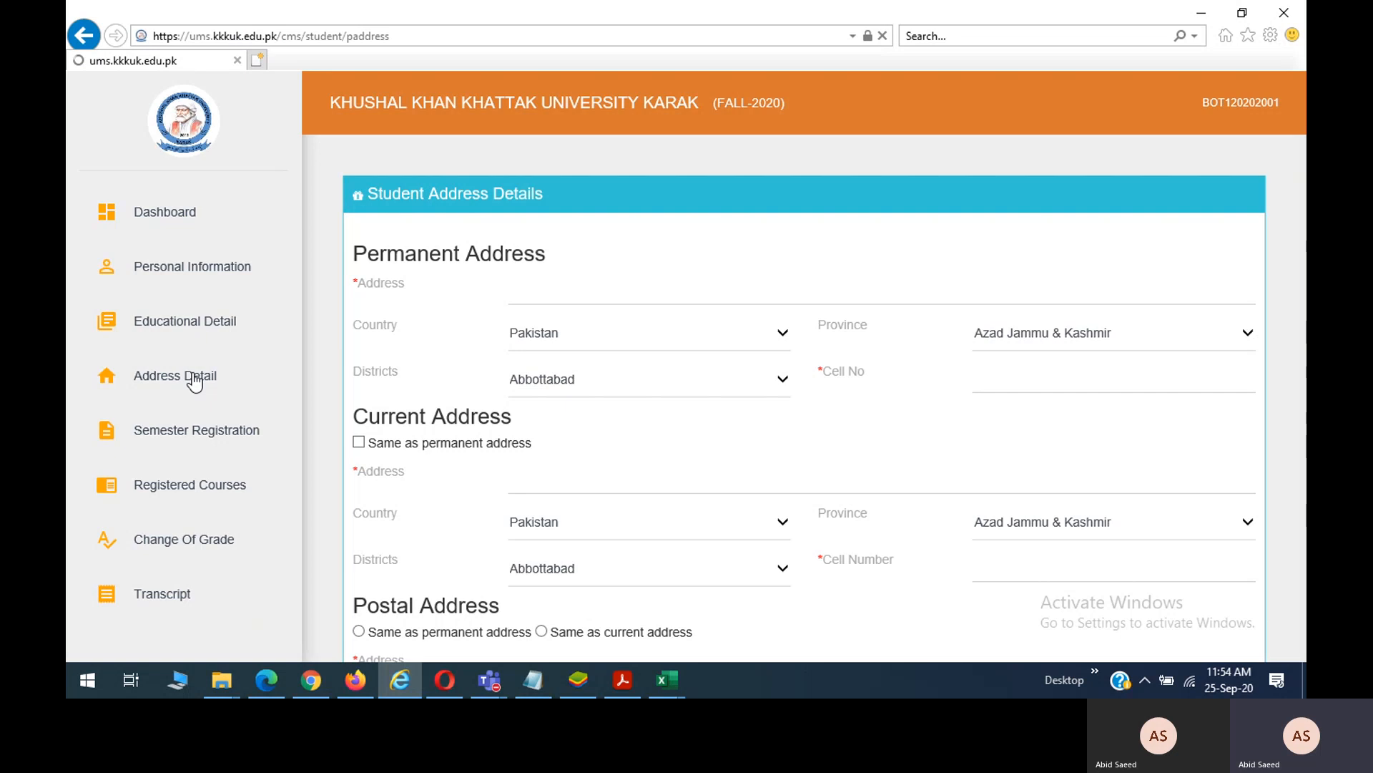
Scroll through the address form without saving and bring the Firefox UCL Staff Intranet window forward.
{"action": "scroll", "coordinate": [621, 331], "scroll_direction": "down", "scroll_amount": 2}
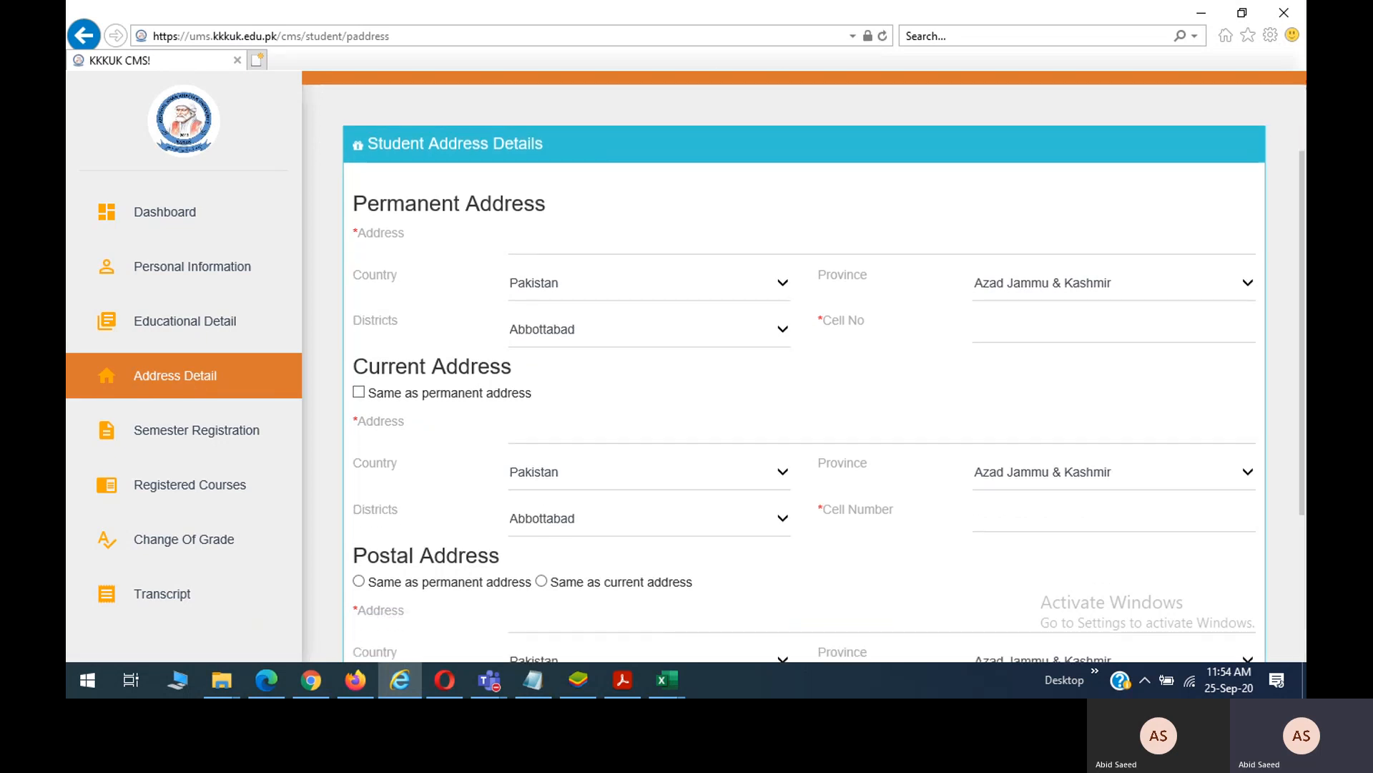
{"action": "scroll", "coordinate": [620, 331], "scroll_direction": "down", "scroll_amount": 2}
{"action": "scroll", "coordinate": [620, 331], "scroll_direction": "down", "scroll_amount": 5}
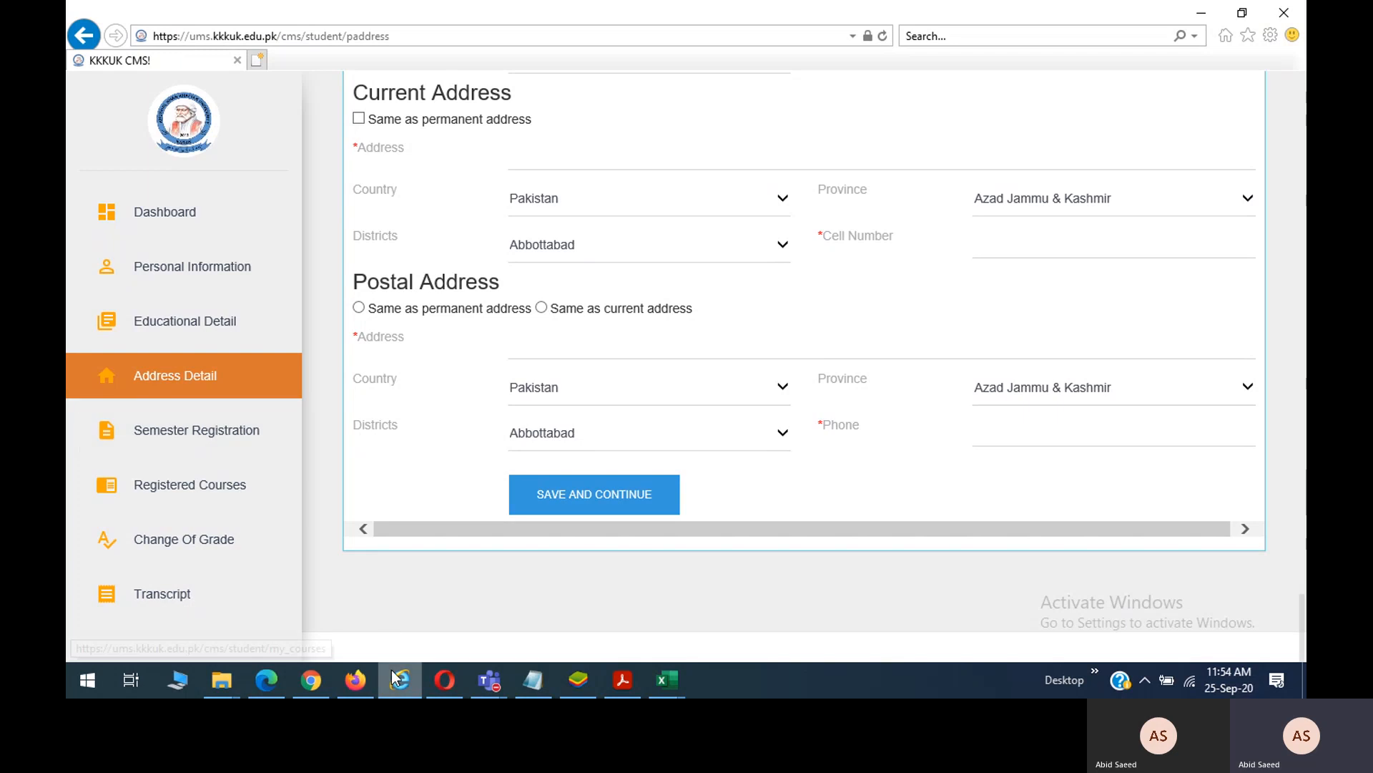
{"action": "left_click", "coordinate": [367, 679]}
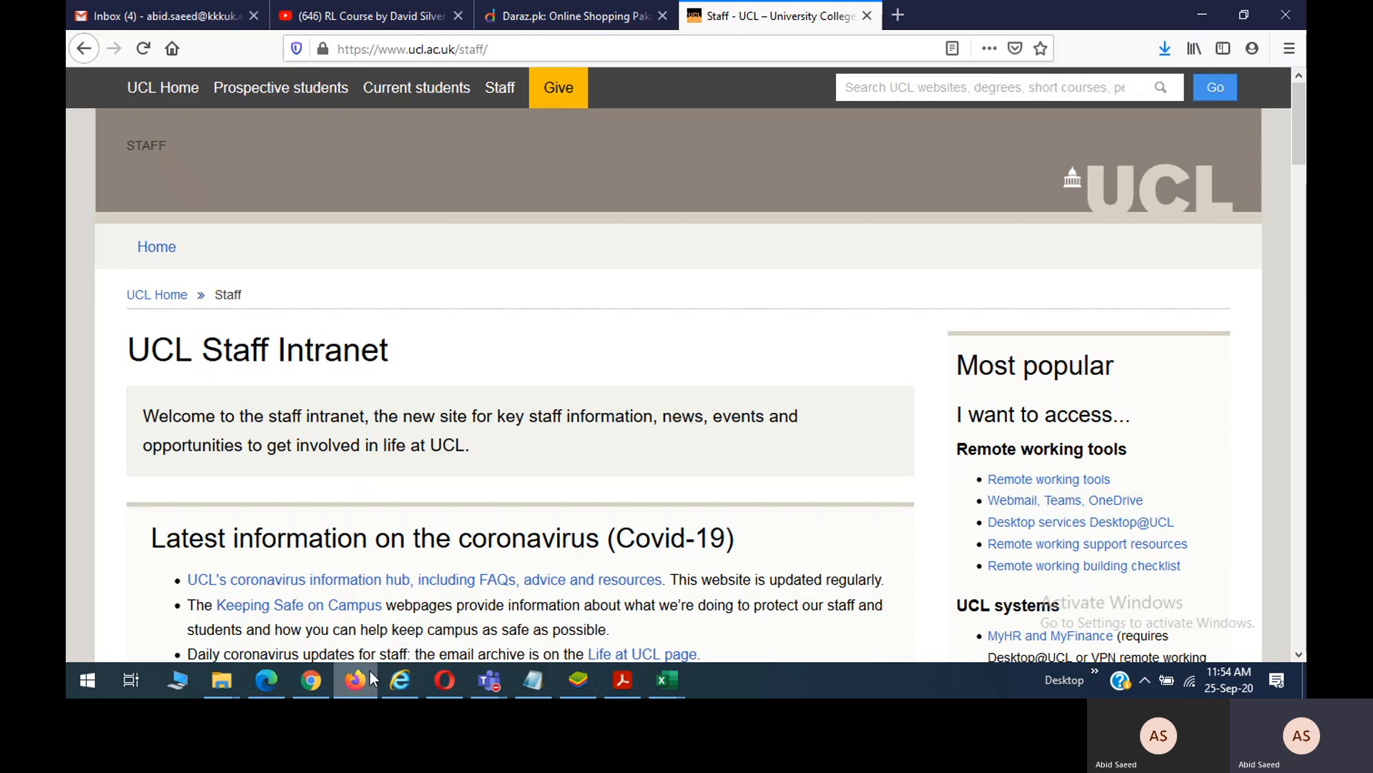
Back in the HoD window, list the four offered courses for batch BS-BO-BO-KARAK-20192.
{"action": "left_click", "coordinate": [314, 678]}
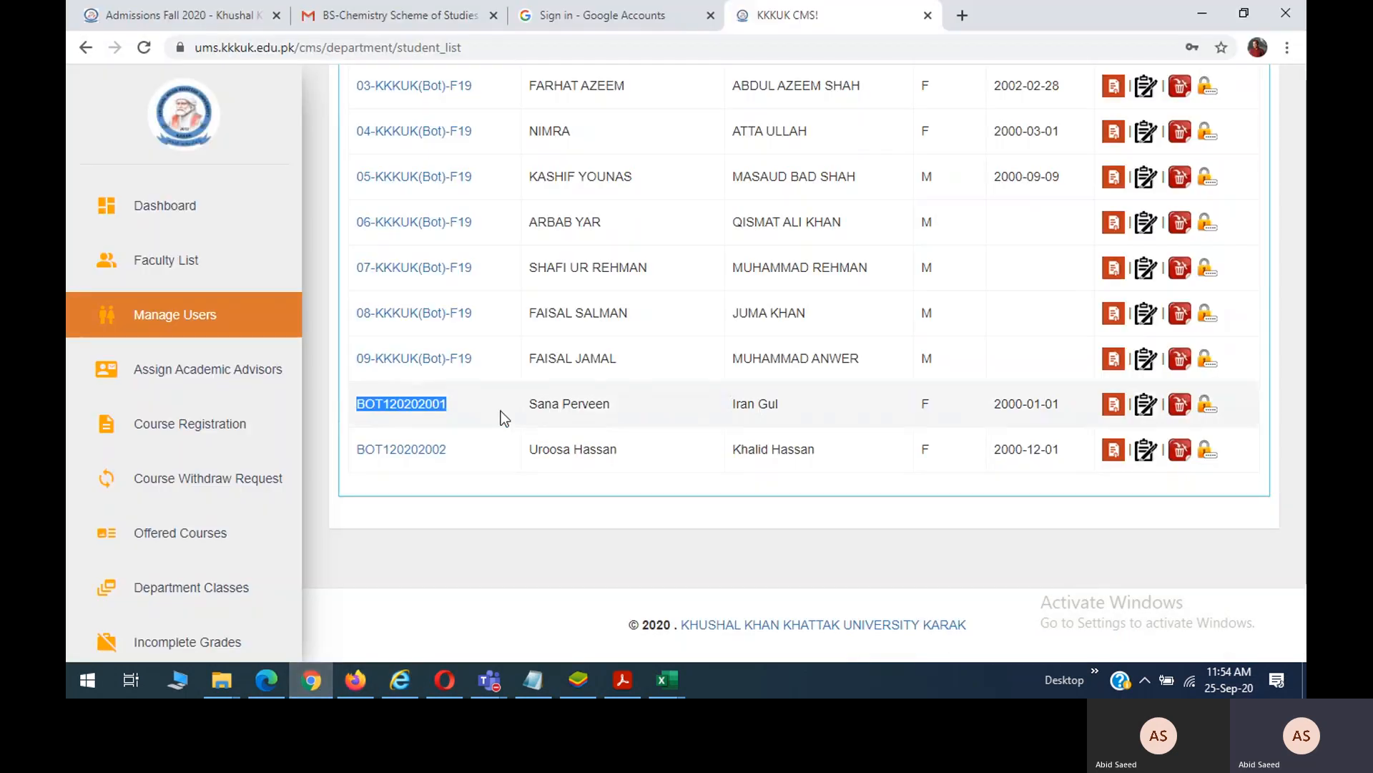
{"action": "scroll", "coordinate": [501, 411], "scroll_direction": "up", "scroll_amount": 1}
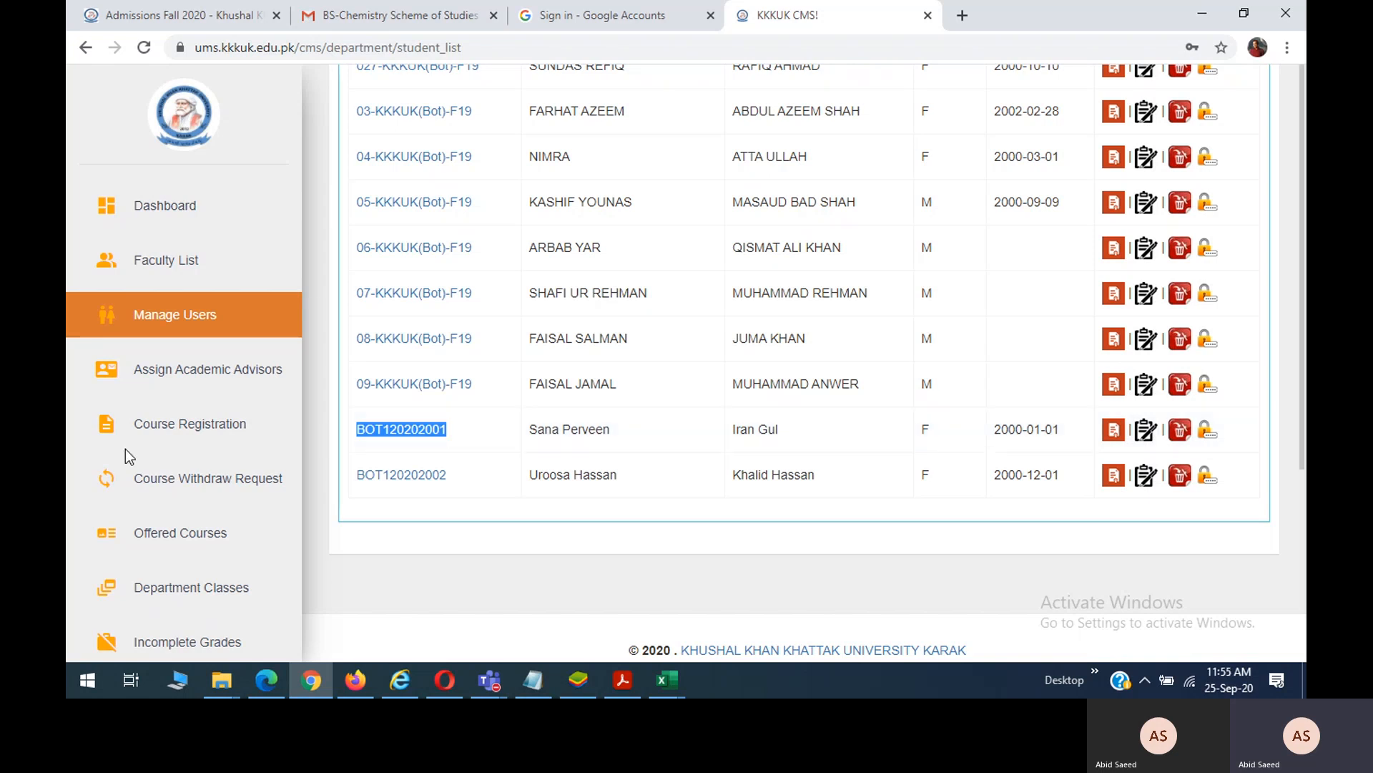
{"action": "scroll", "coordinate": [195, 543], "scroll_direction": "down", "scroll_amount": 2}
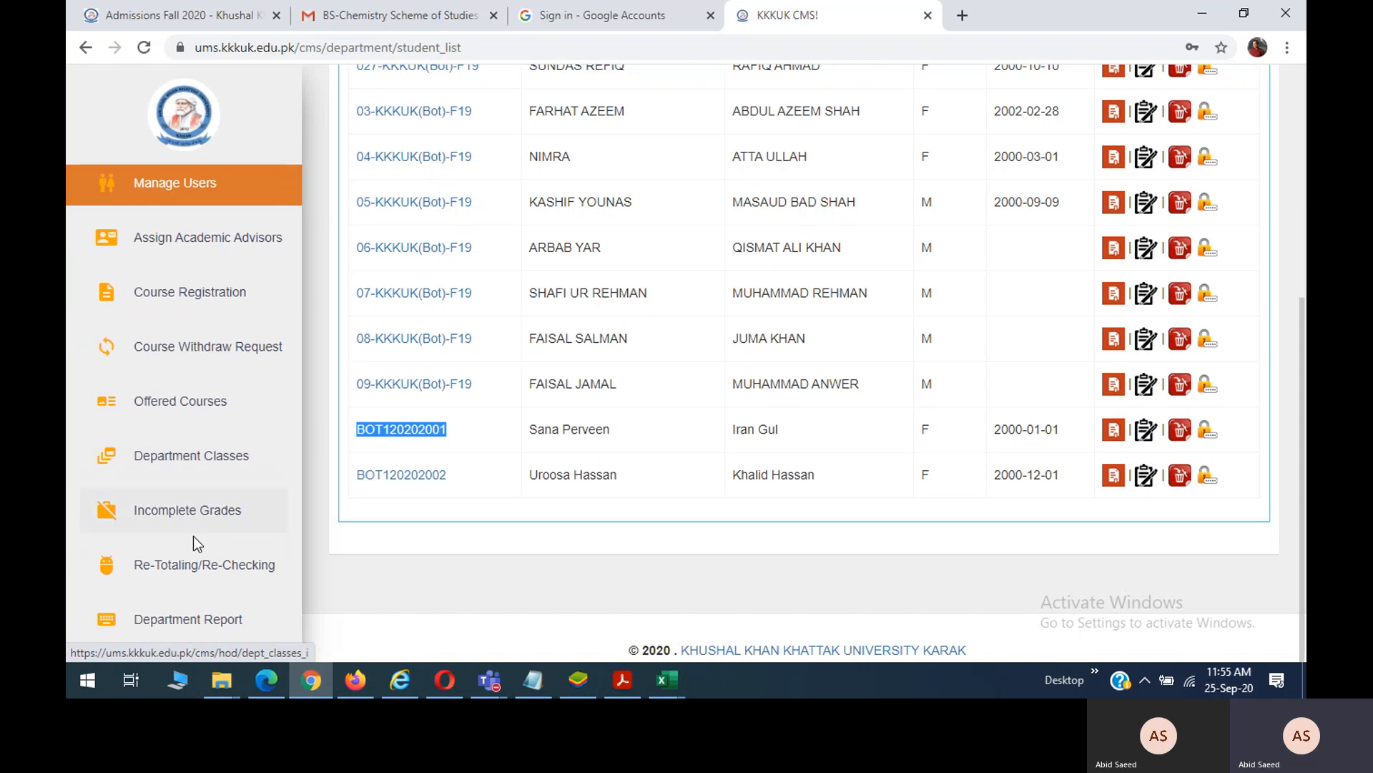
{"action": "left_click", "coordinate": [180, 401]}
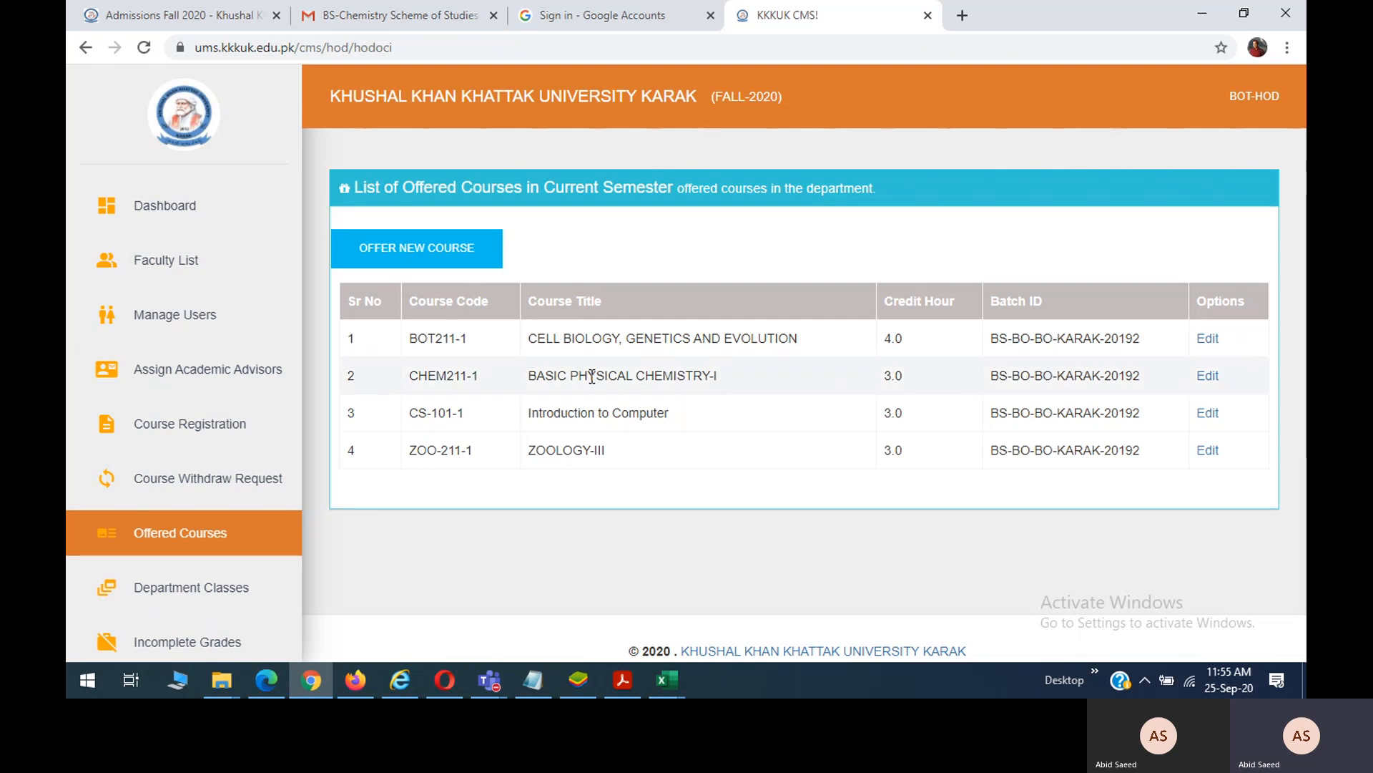
Start a course offer with scheme BS-BO-BO-KARAK-2019-20, BS Botany and batch BS-BO-BO-KARAK-20202.
{"action": "left_click", "coordinate": [451, 258]}
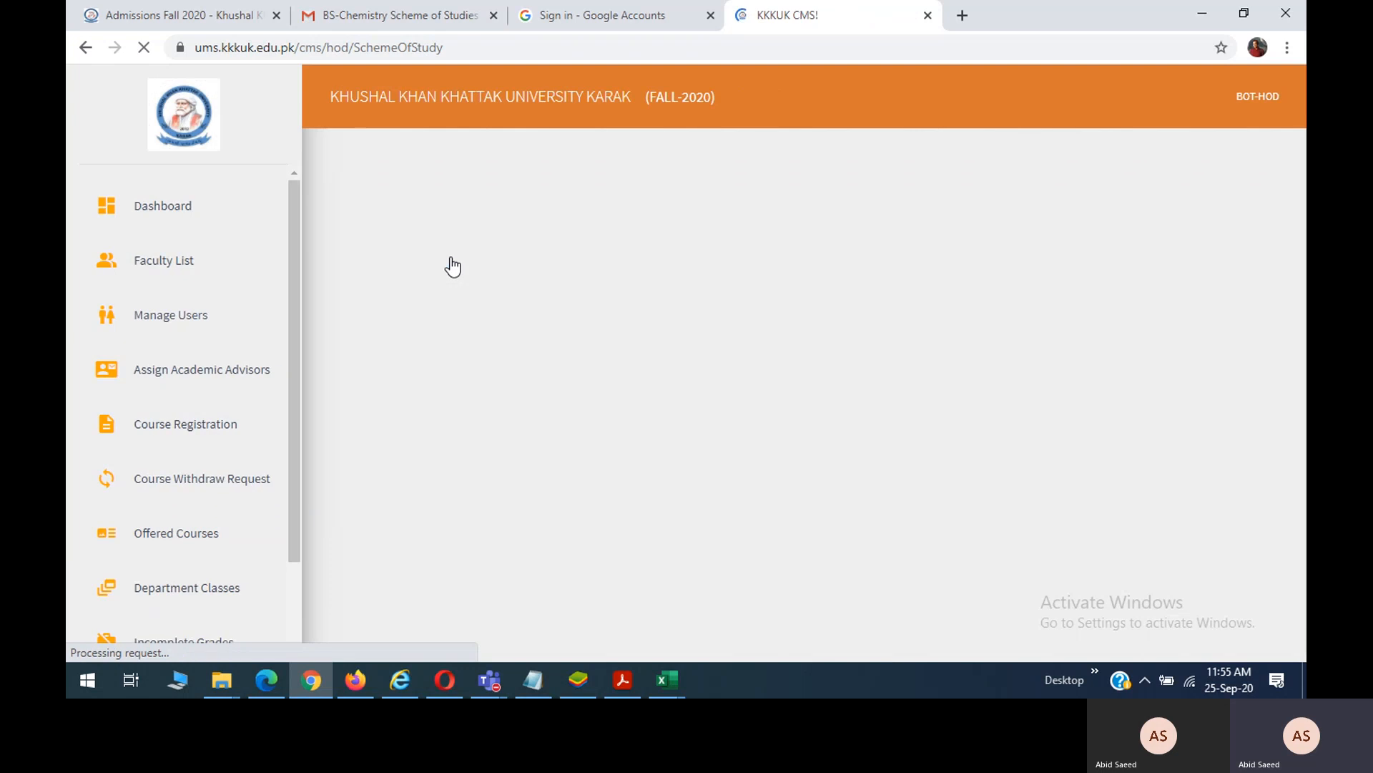
{"action": "left_click", "coordinate": [468, 329]}
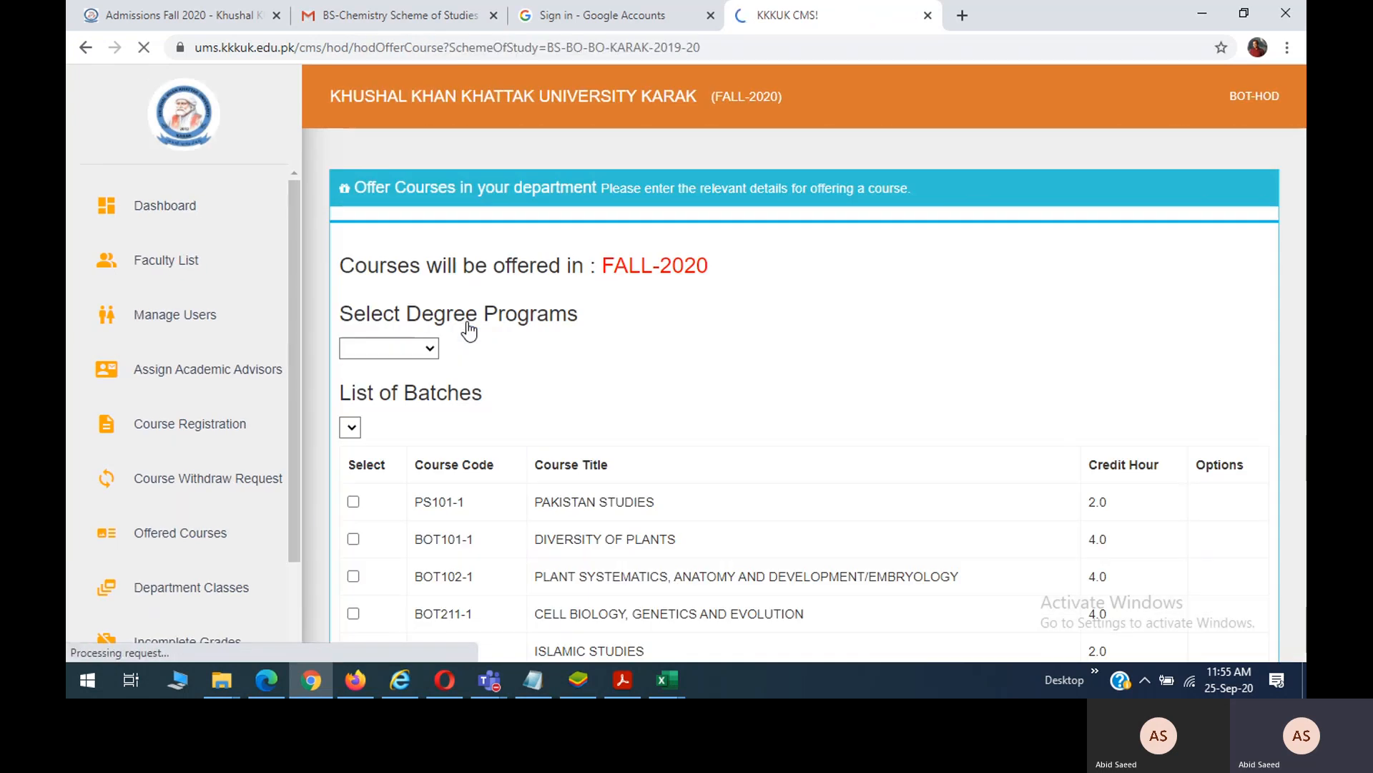
{"action": "left_click", "coordinate": [428, 349]}
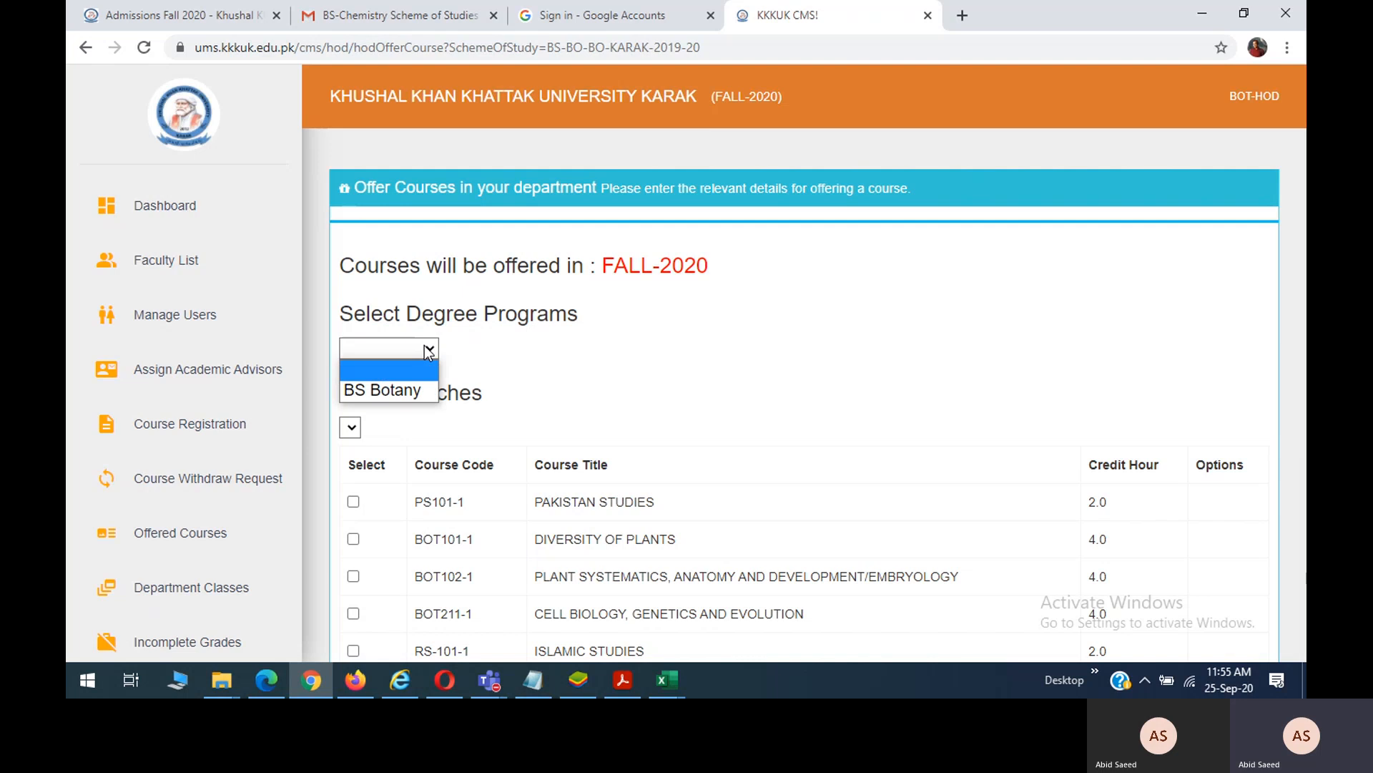
{"action": "left_click", "coordinate": [413, 397]}
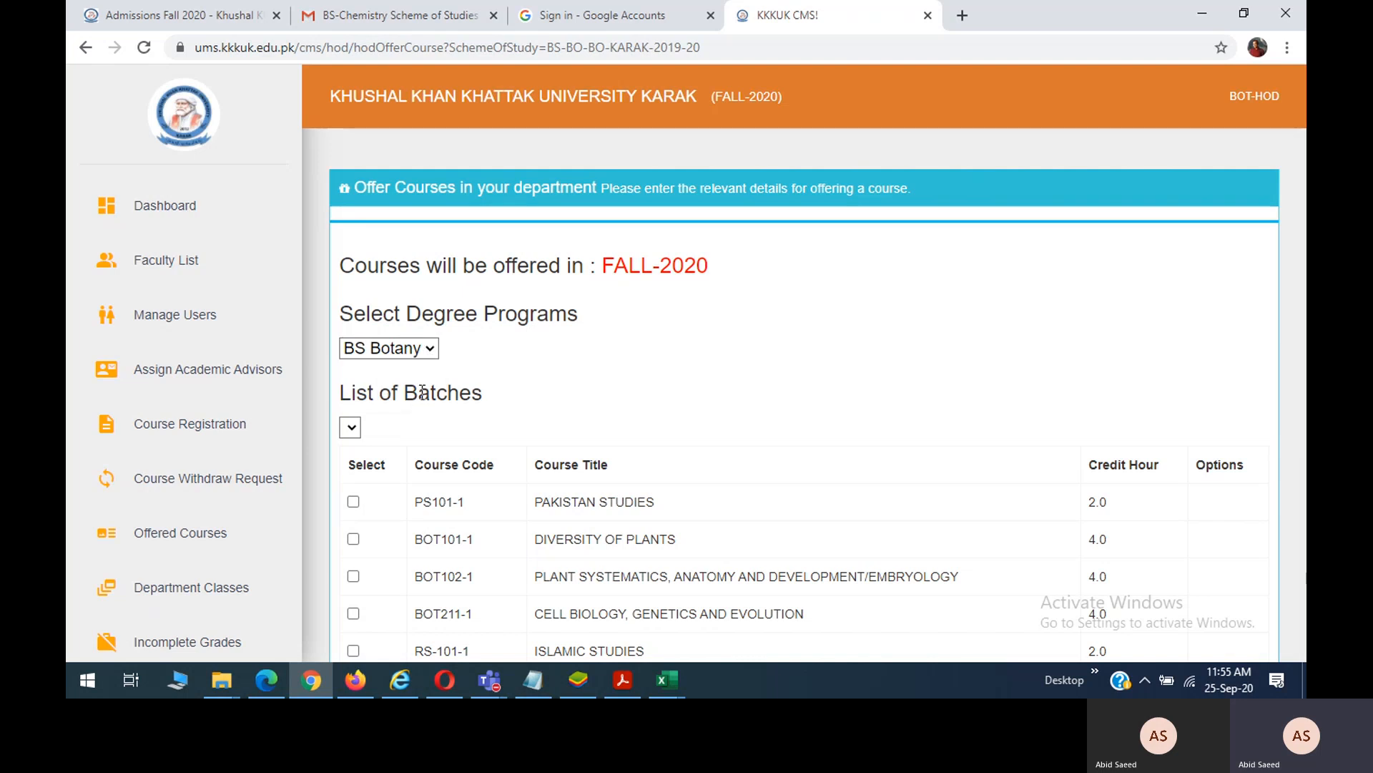
{"action": "left_click", "coordinate": [442, 422]}
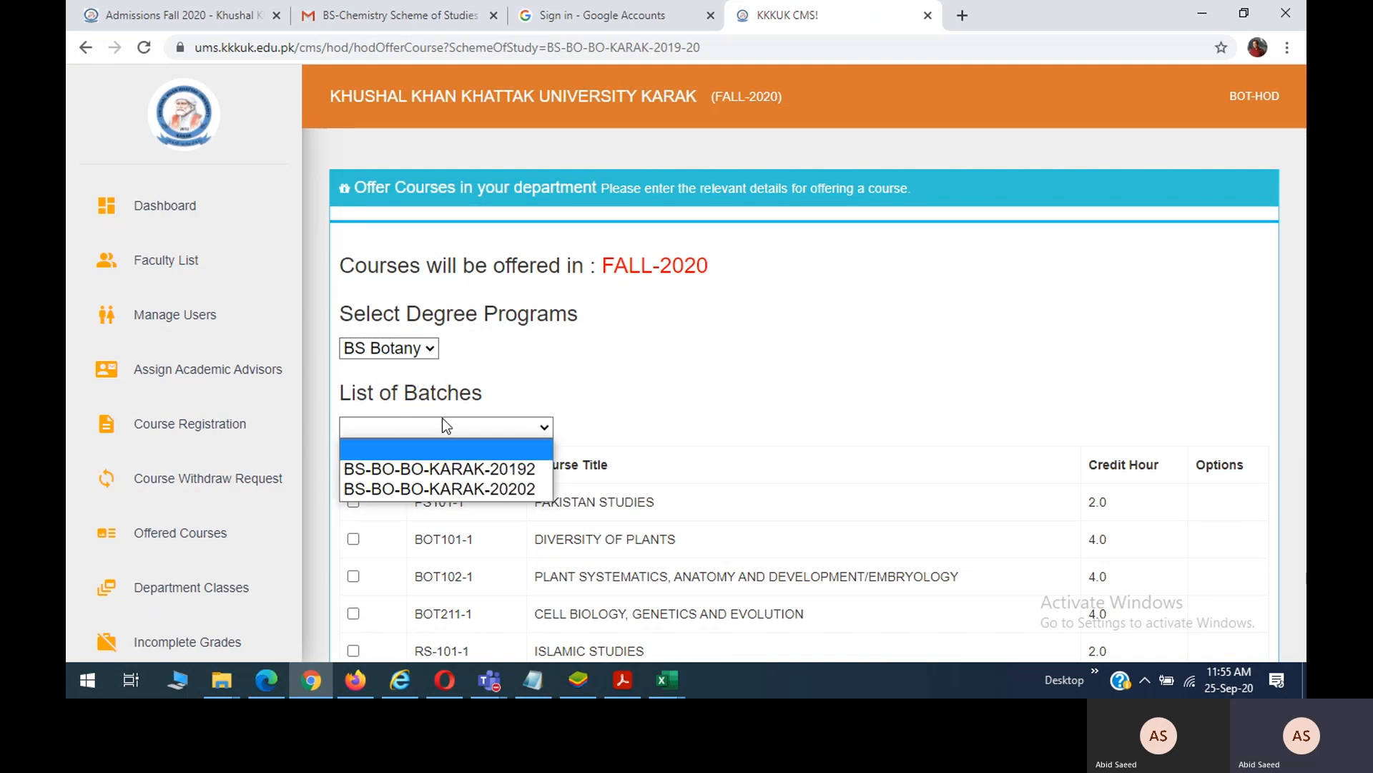
{"action": "left_click", "coordinate": [474, 489]}
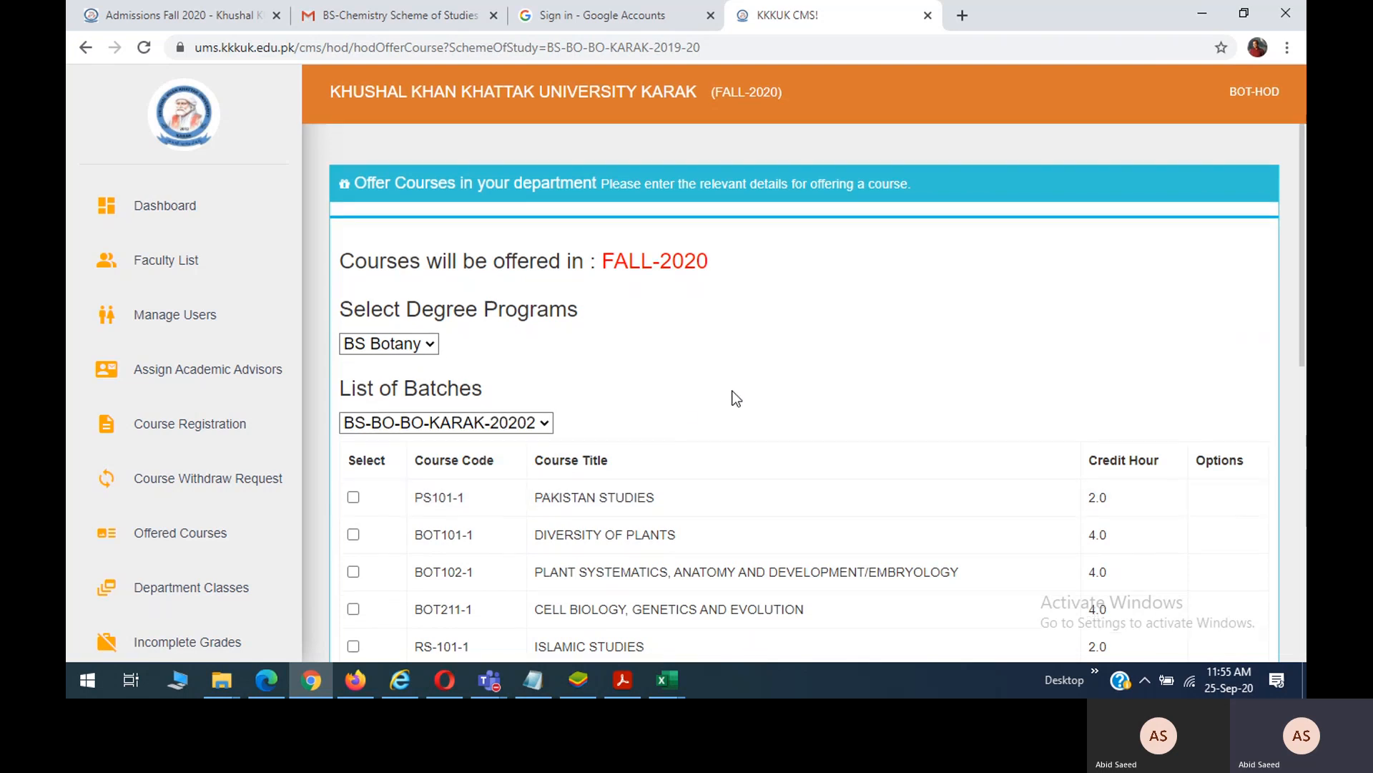
Review the course list, re-confirm batch BS-BO-BO-KARAK-20202 and leave PS101-1 Pakistan Studies ticked.
{"action": "scroll", "coordinate": [735, 397], "scroll_direction": "down", "scroll_amount": 3}
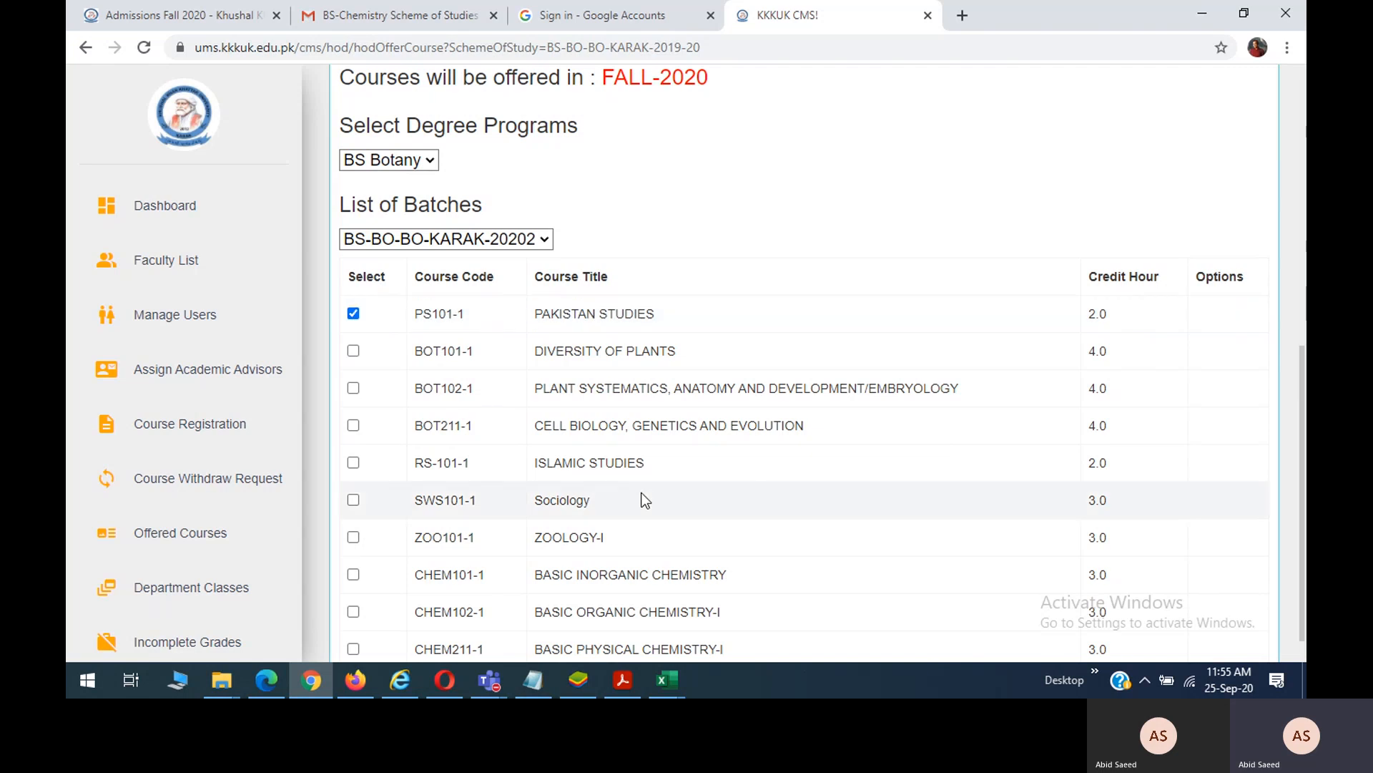
{"action": "scroll", "coordinate": [644, 500], "scroll_direction": "down", "scroll_amount": 5}
{"action": "scroll", "coordinate": [643, 500], "scroll_direction": "up", "scroll_amount": 1}
{"action": "scroll", "coordinate": [642, 497], "scroll_direction": "up", "scroll_amount": 3}
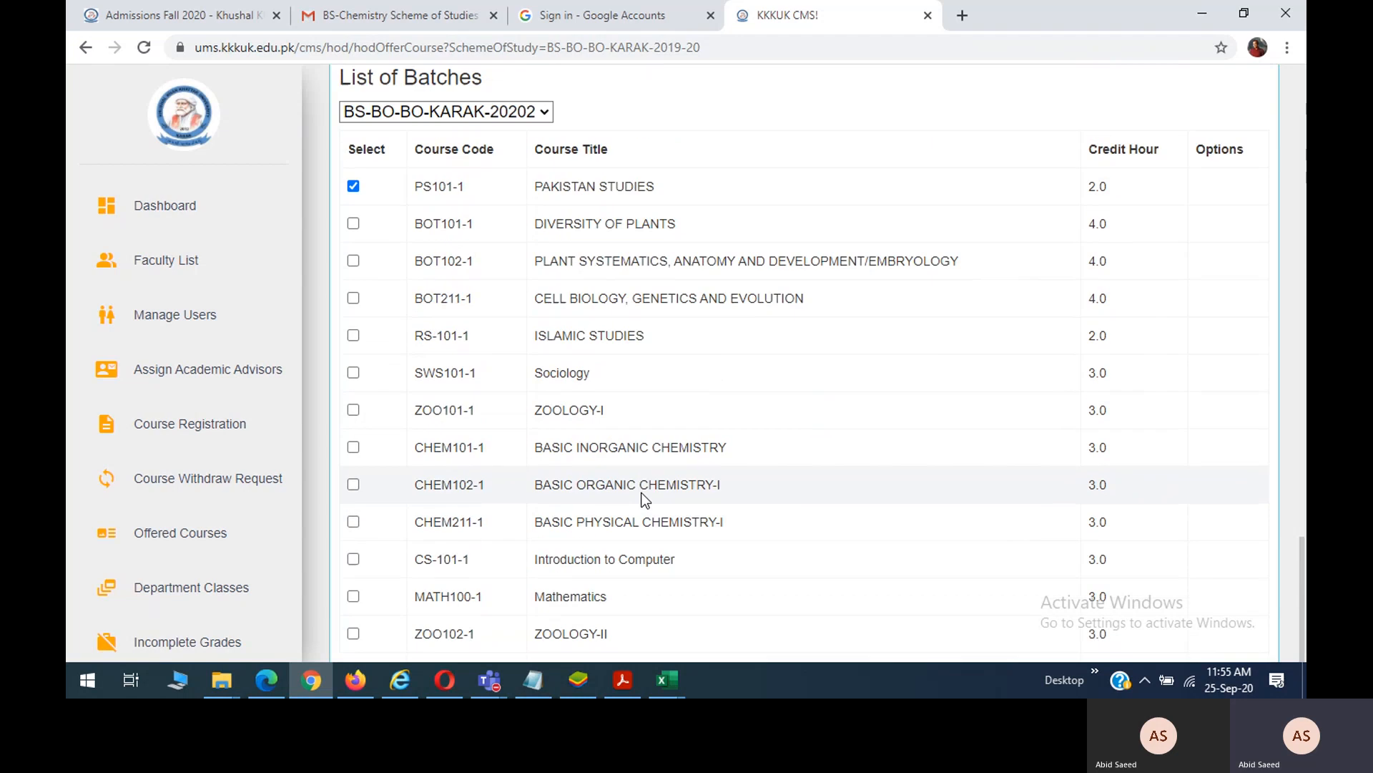
{"action": "scroll", "coordinate": [643, 494], "scroll_direction": "down", "scroll_amount": 1}
{"action": "scroll", "coordinate": [643, 493], "scroll_direction": "down", "scroll_amount": 1}
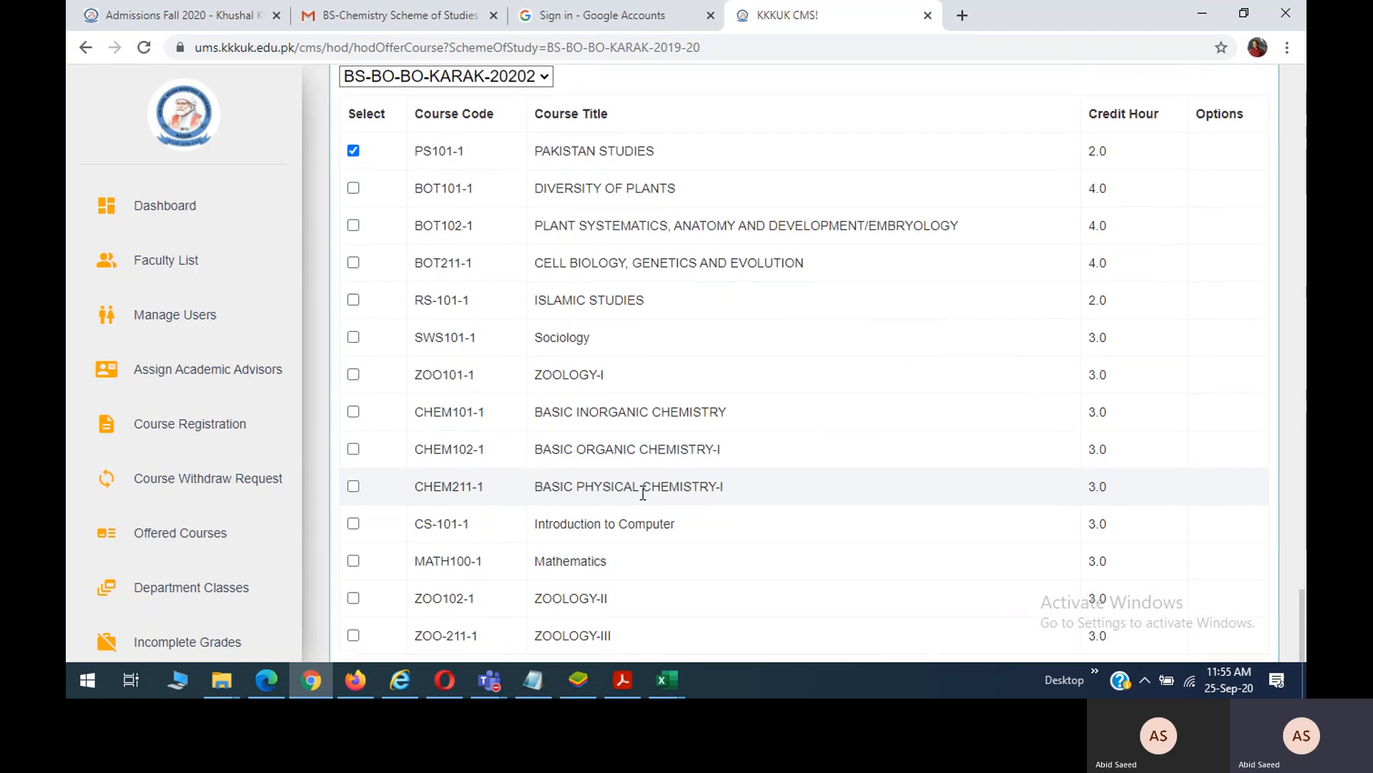
{"action": "scroll", "coordinate": [643, 493], "scroll_direction": "down", "scroll_amount": 3}
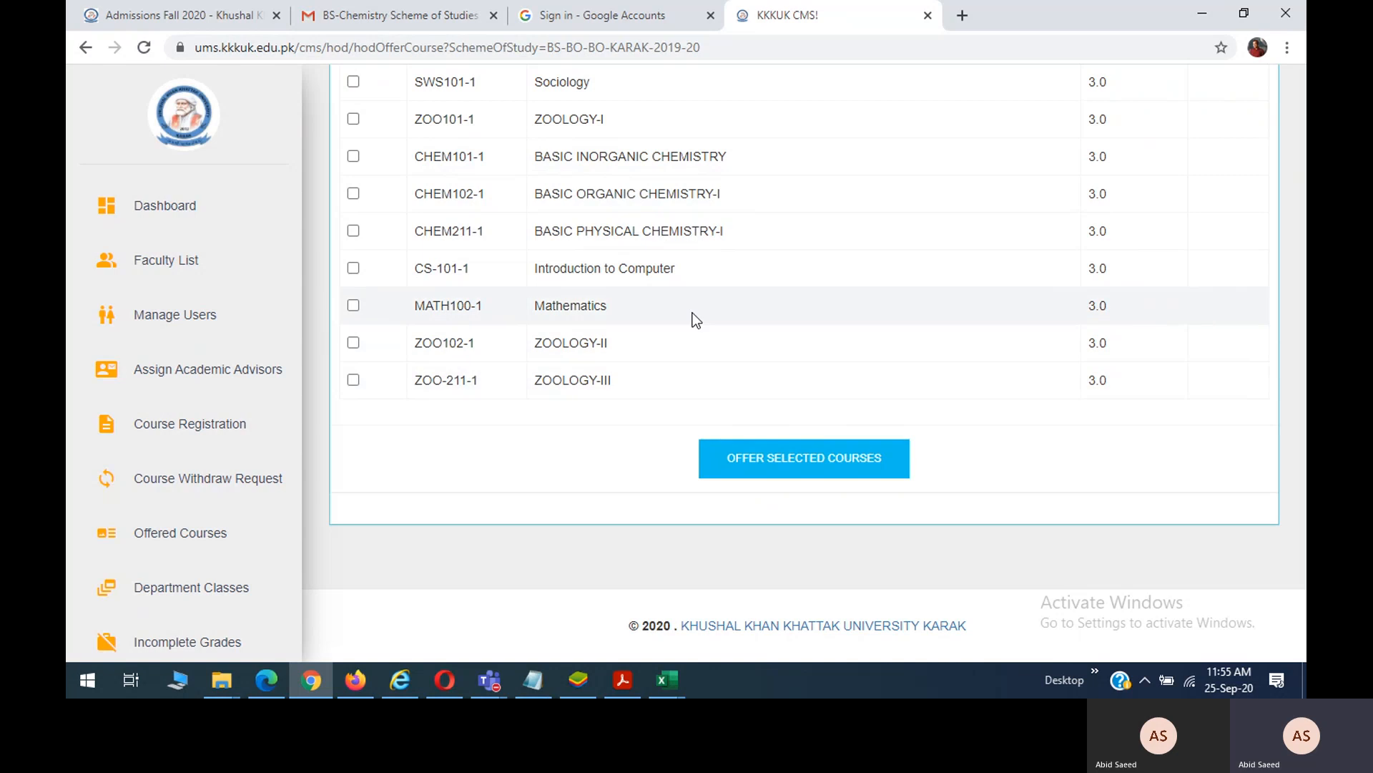
{"action": "scroll", "coordinate": [692, 312], "scroll_direction": "up", "scroll_amount": 7}
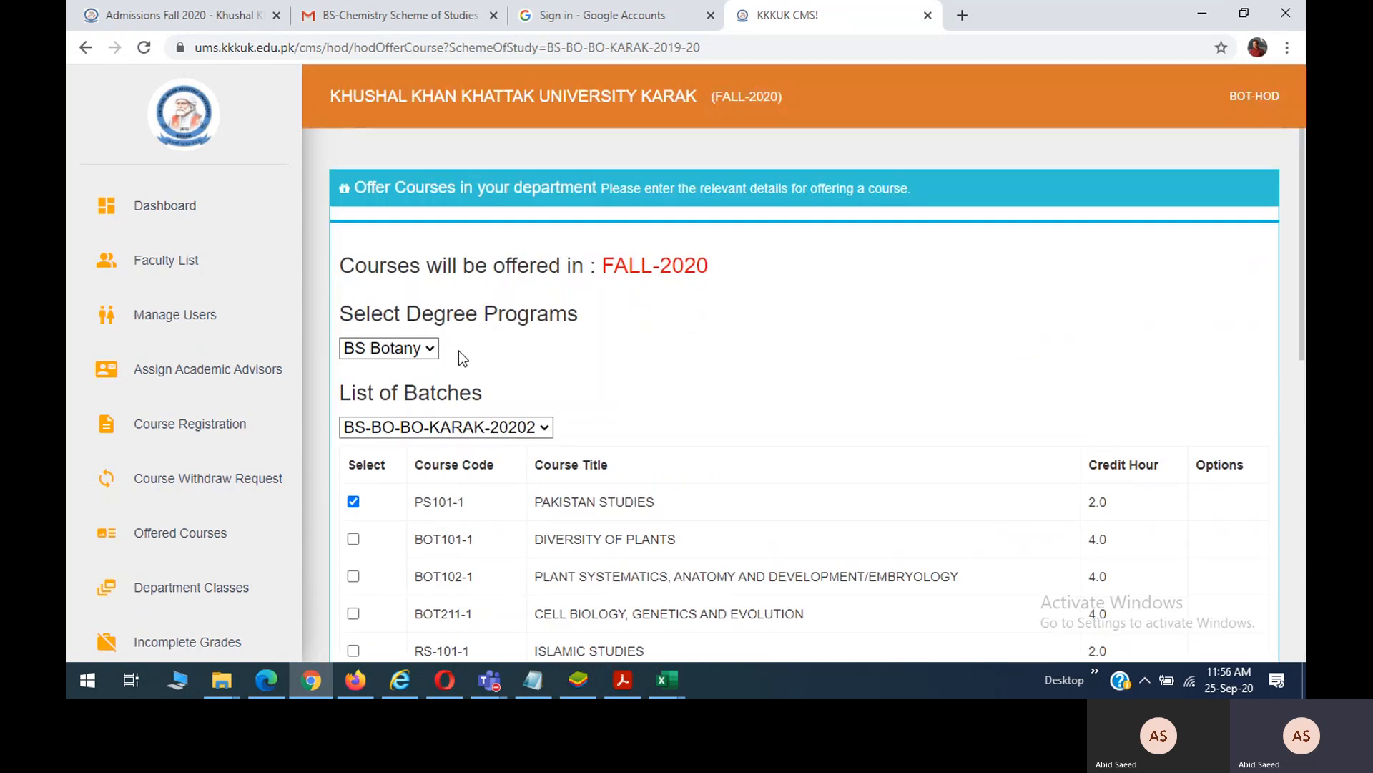
{"action": "left_click", "coordinate": [431, 350]}
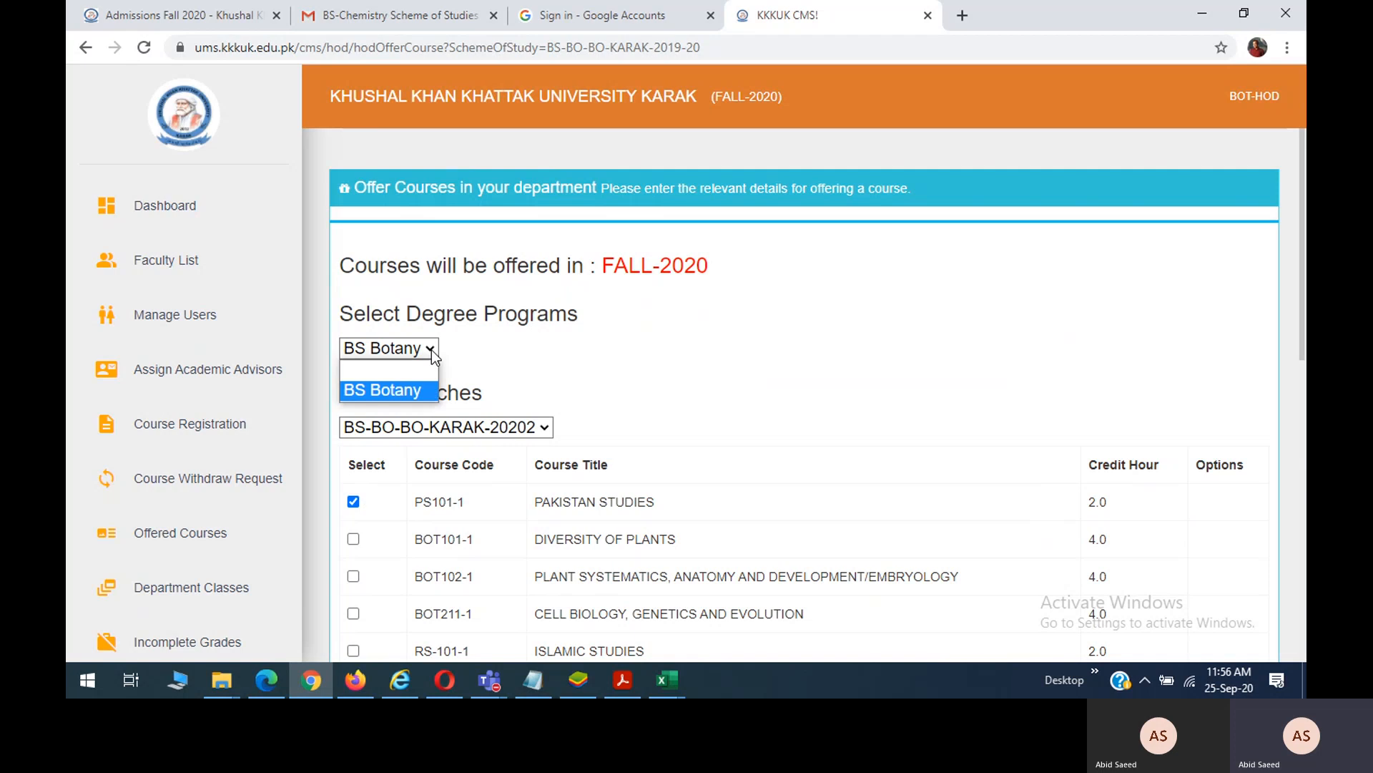
{"action": "left_click", "coordinate": [552, 429]}
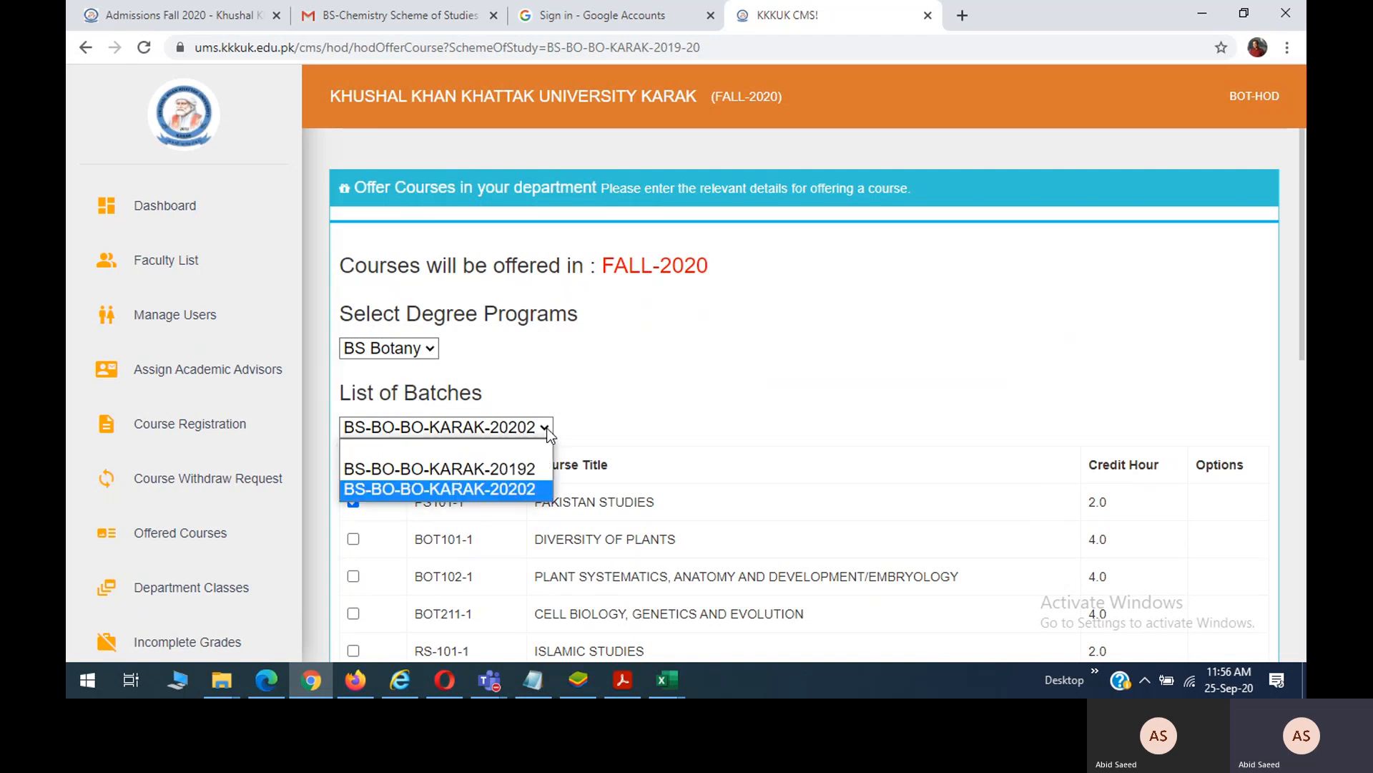
{"action": "left_click", "coordinate": [647, 406]}
{"action": "scroll", "coordinate": [646, 407], "scroll_direction": "down", "scroll_amount": 10}
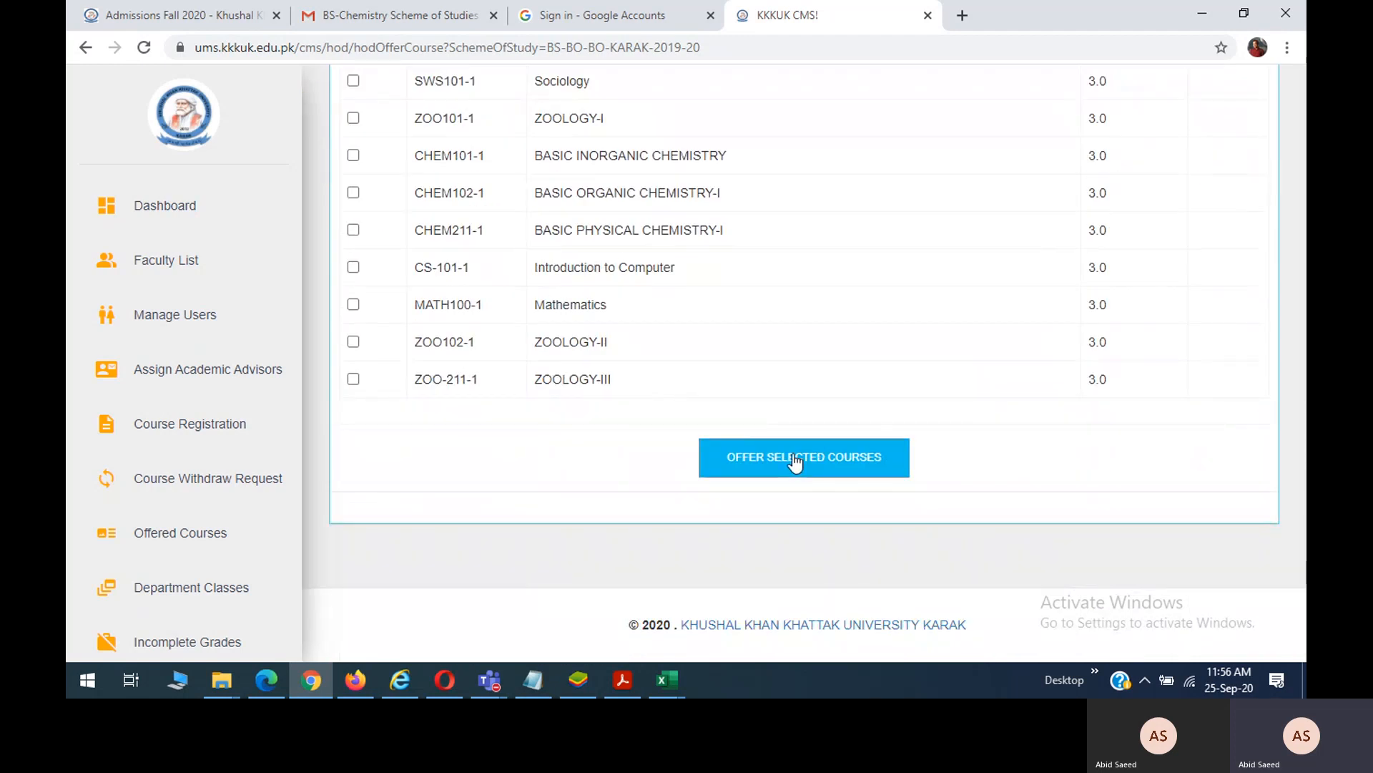
Offer PS101-1 Pakistan Studies to BS-BO-BO-KARAK-20202 and verify it in the Offered Courses list.
{"action": "left_click", "coordinate": [796, 462]}
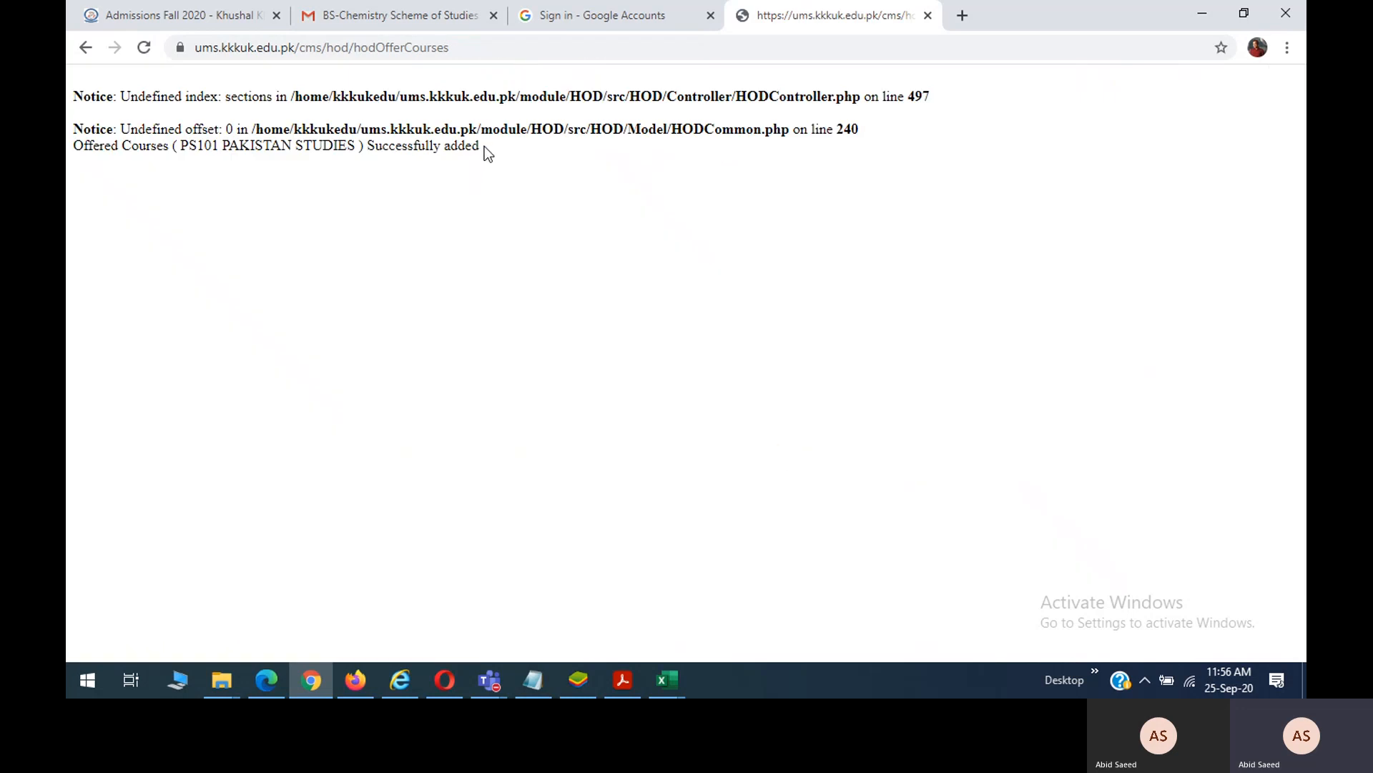
{"action": "left_click_drag", "start_coordinate": [482, 147], "coordinate": [76, 149]}
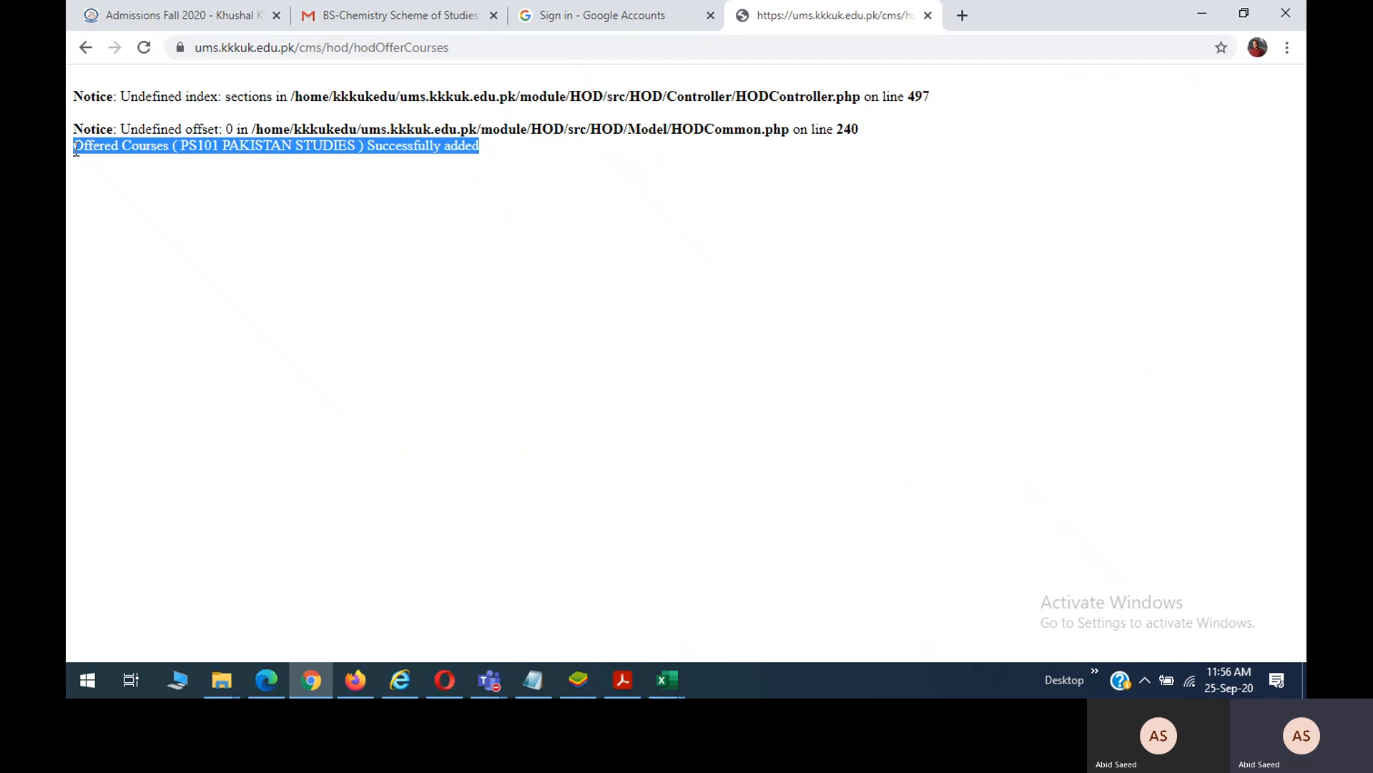
{"action": "left_click", "coordinate": [84, 49]}
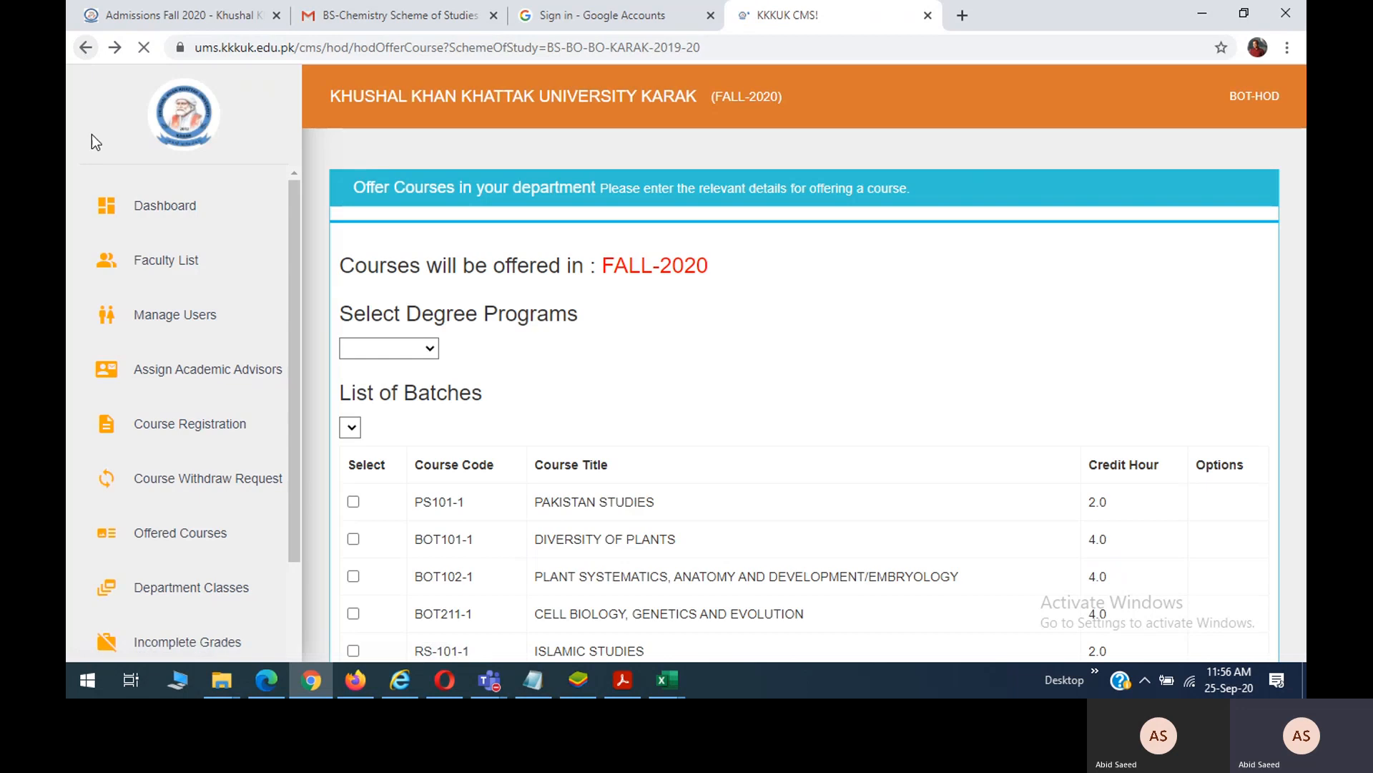
{"action": "left_click", "coordinate": [194, 538]}
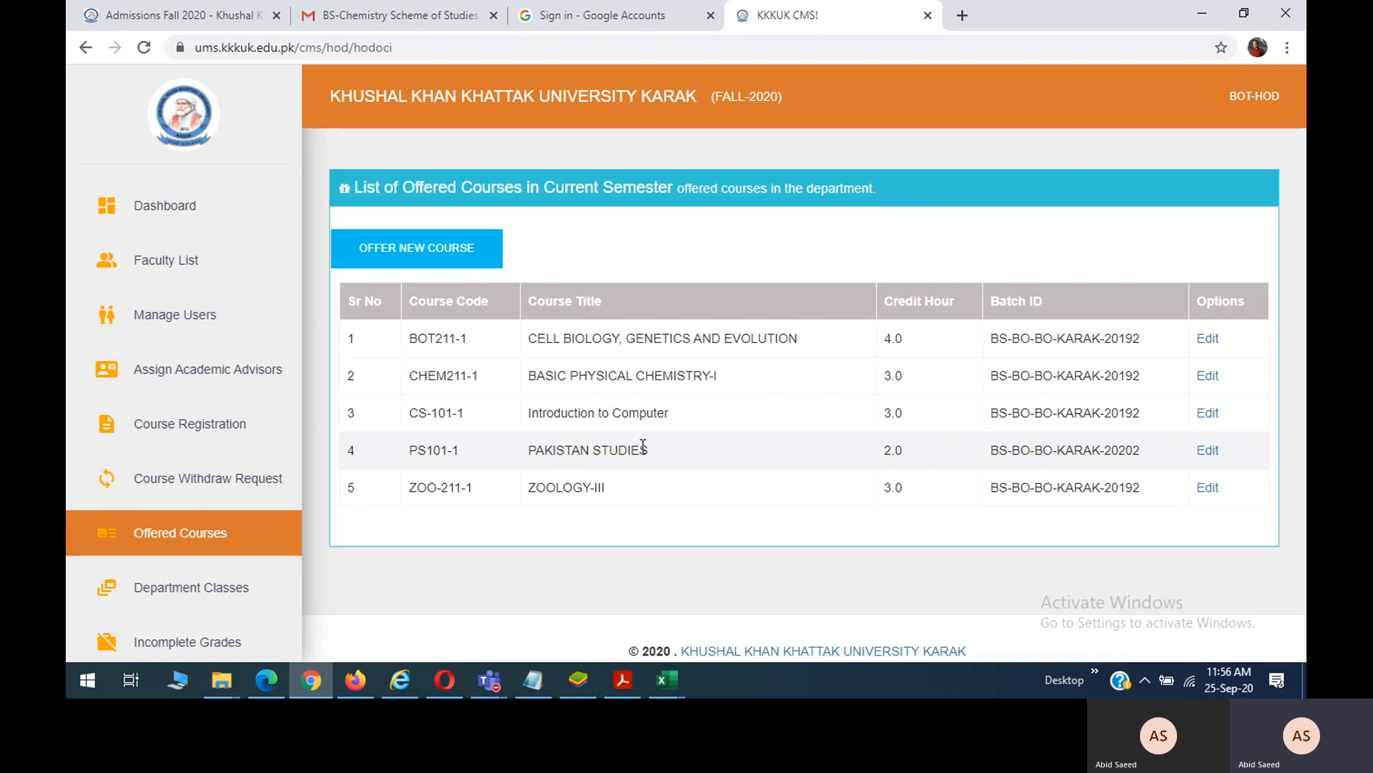
Highlight the newly offered Pakistan Studies course, then review the FALL-2020 Department Classes list.
{"action": "left_click_drag", "start_coordinate": [649, 448], "coordinate": [528, 454]}
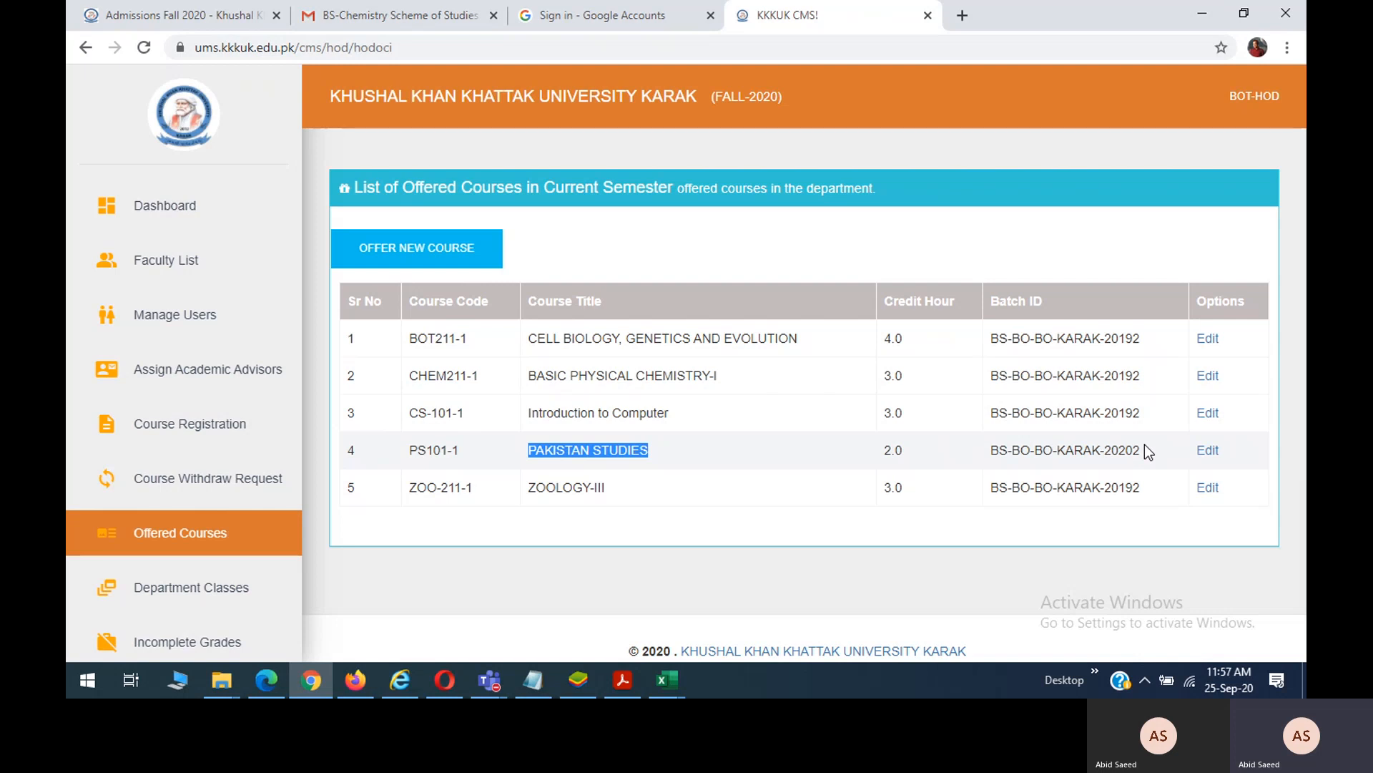
{"action": "left_click", "coordinate": [218, 603]}
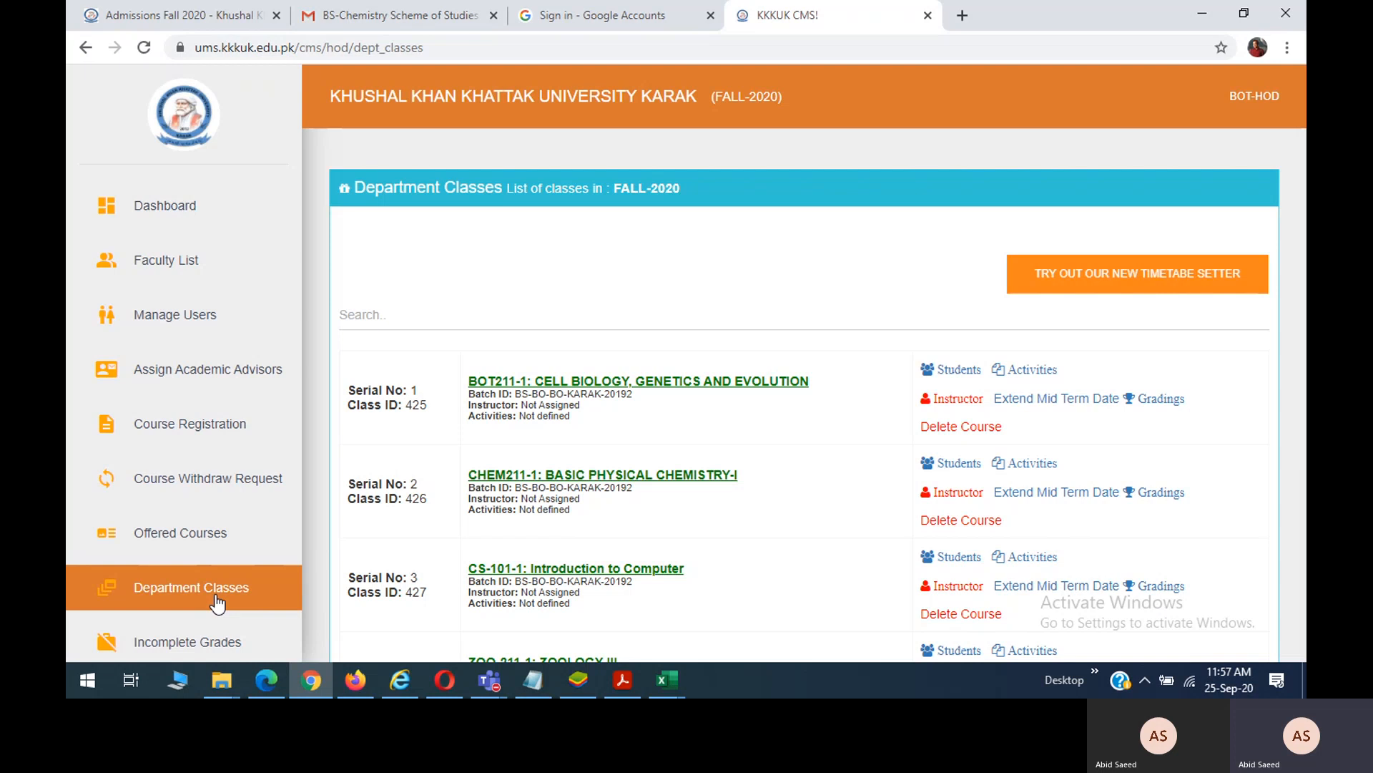
In the student portal, open Semester Registration and highlight the notice to get the fee slip from the department.
{"action": "left_click", "coordinate": [402, 683]}
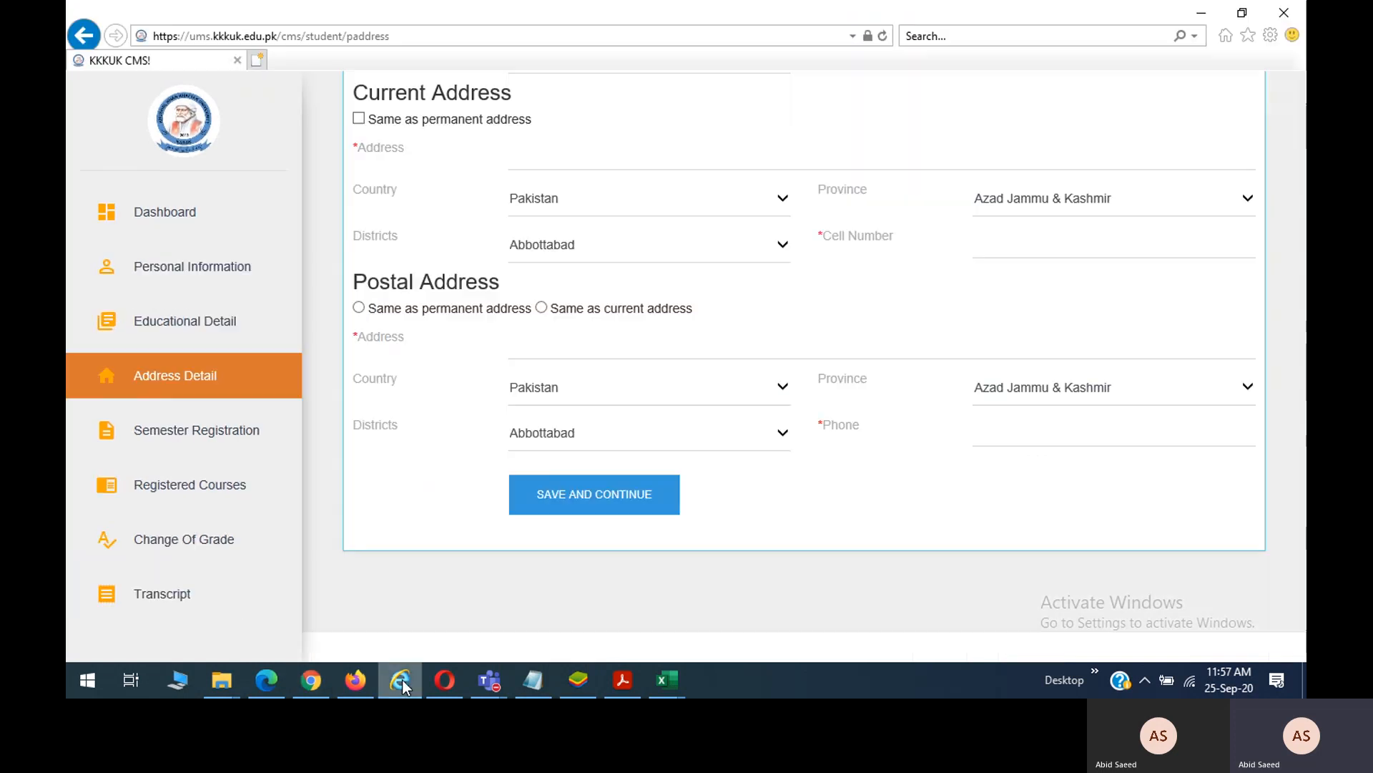
{"action": "left_click", "coordinate": [195, 430]}
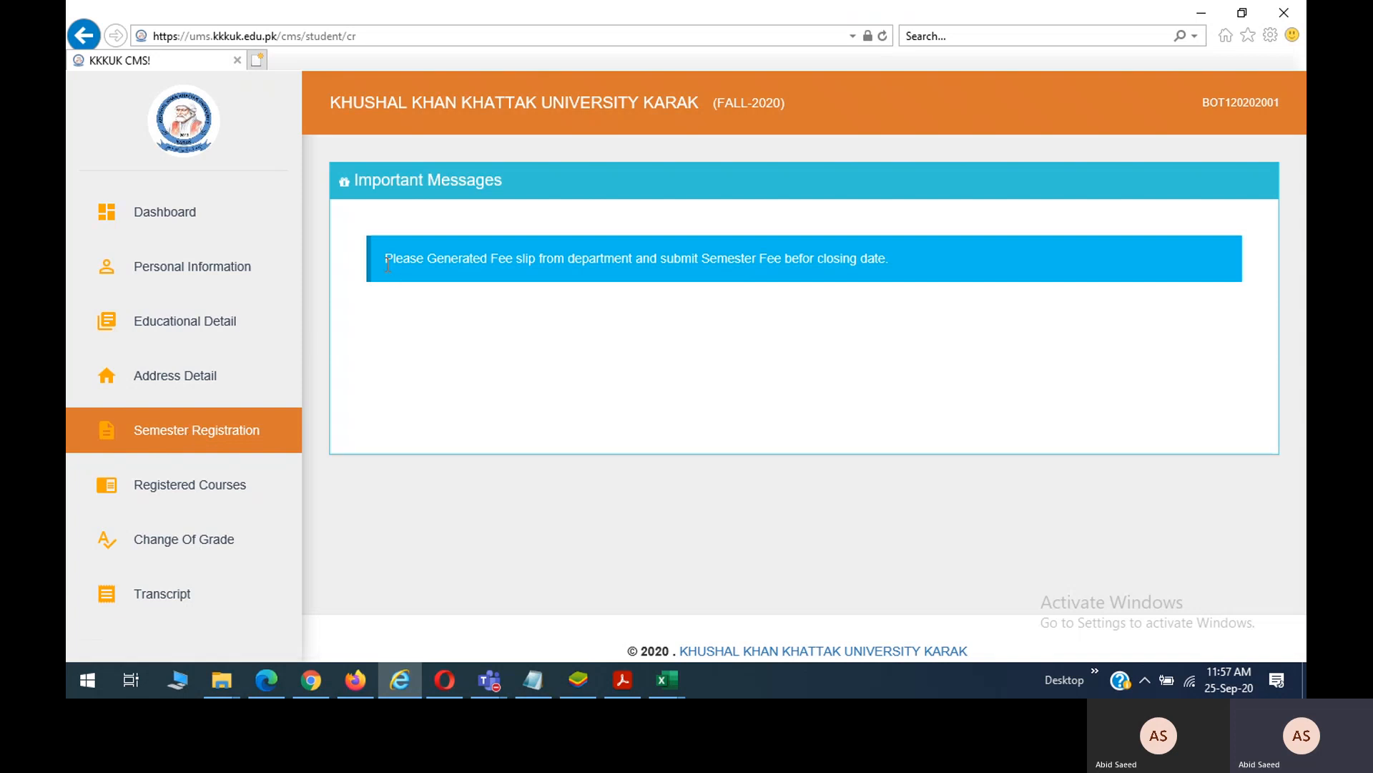
{"action": "left_click_drag", "start_coordinate": [387, 264], "coordinate": [774, 253]}
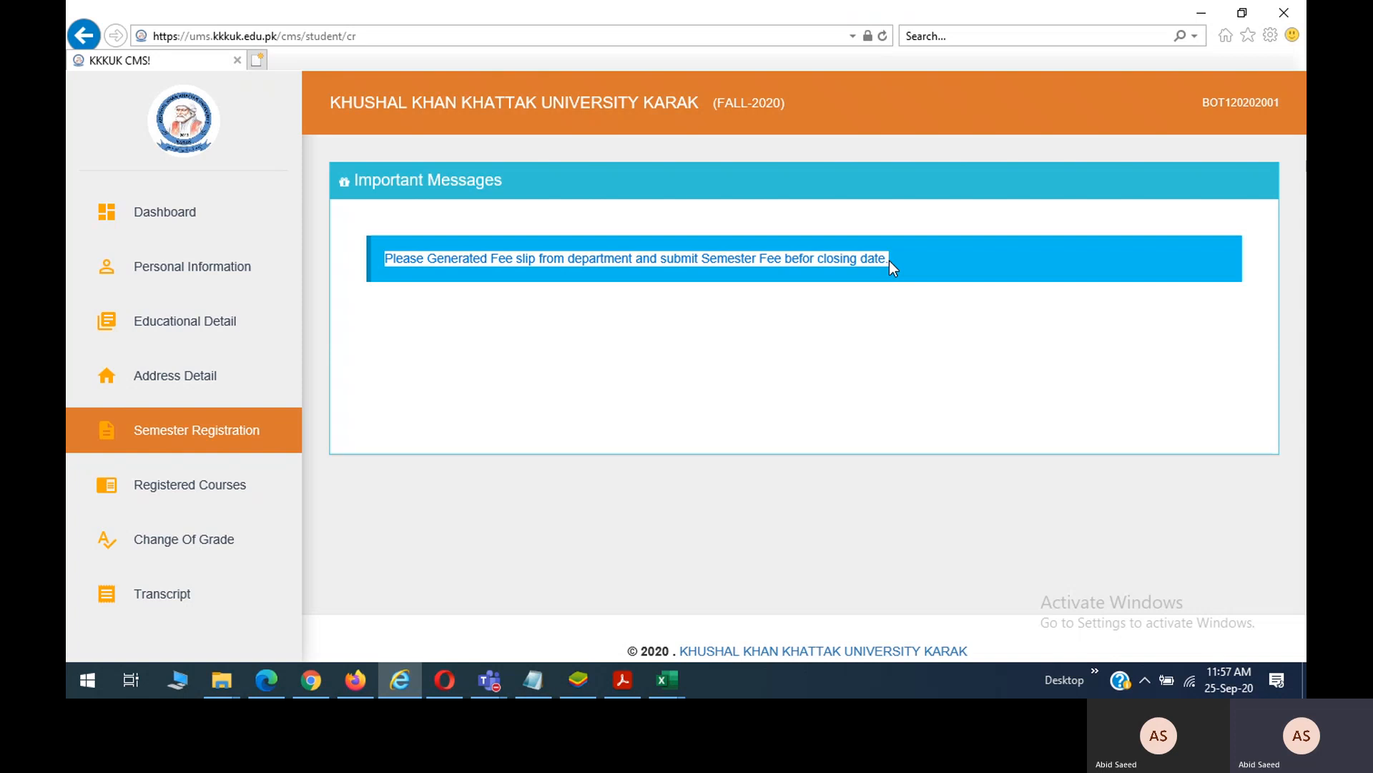
Sign back in as administrator and open Batch Fee Slips for BS Botany FALL-2020 and FALL-2019.
{"action": "left_click", "coordinate": [272, 680]}
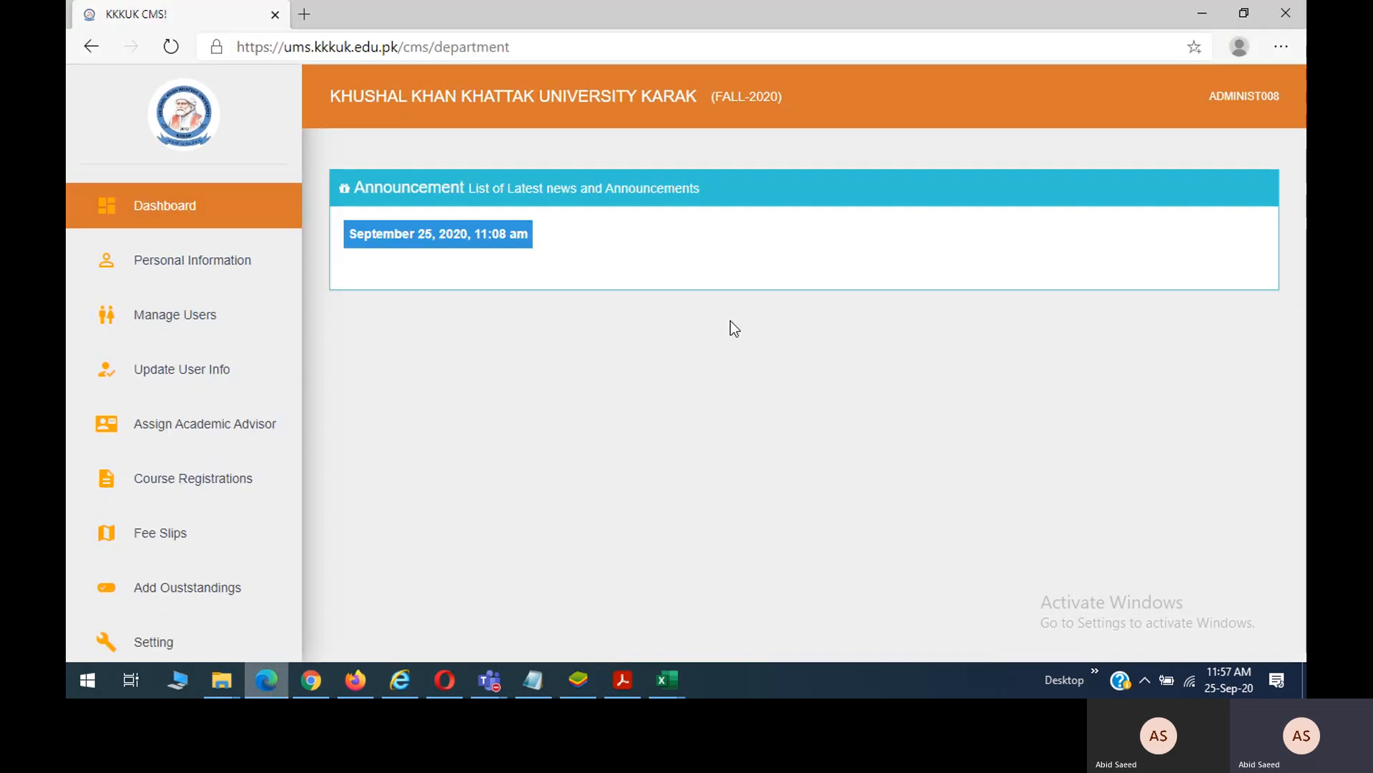
{"action": "left_click", "coordinate": [167, 218]}
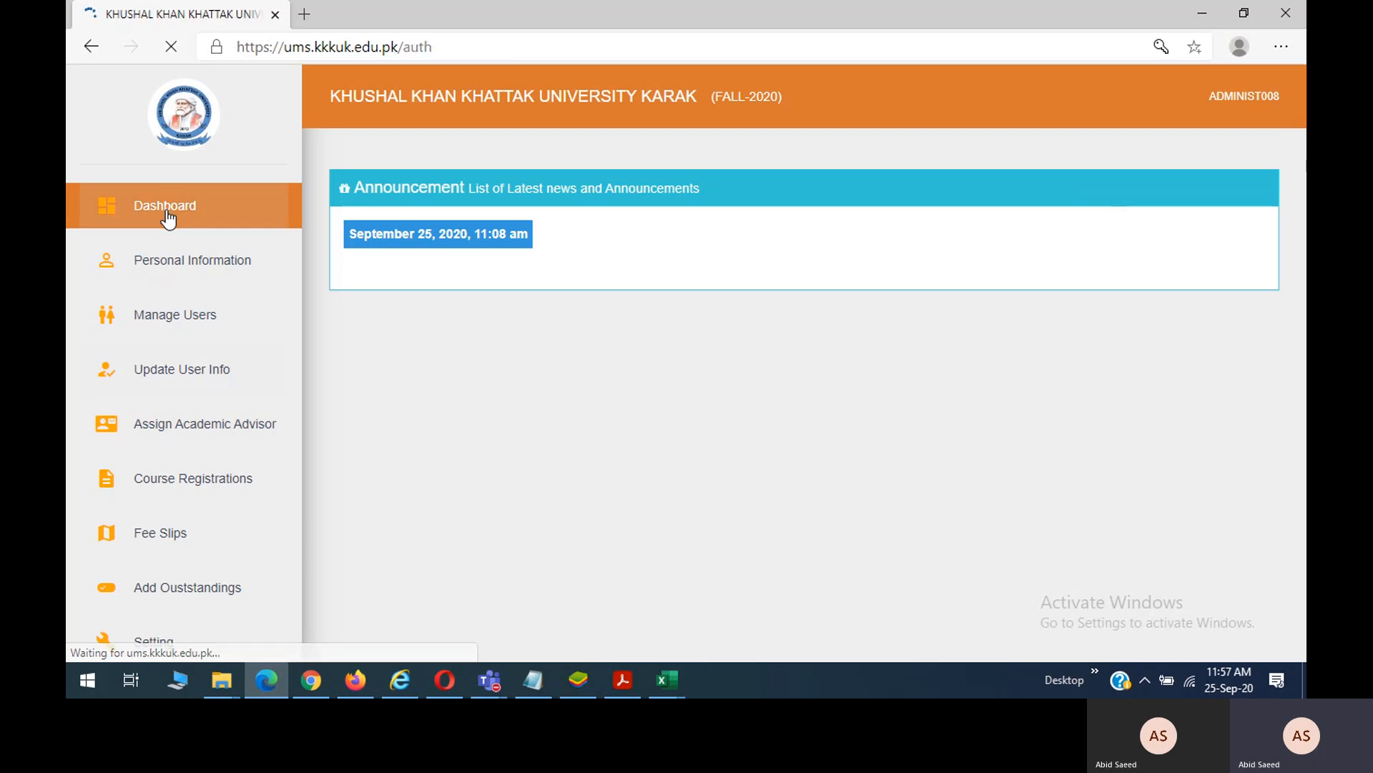
{"action": "left_click", "coordinate": [684, 493]}
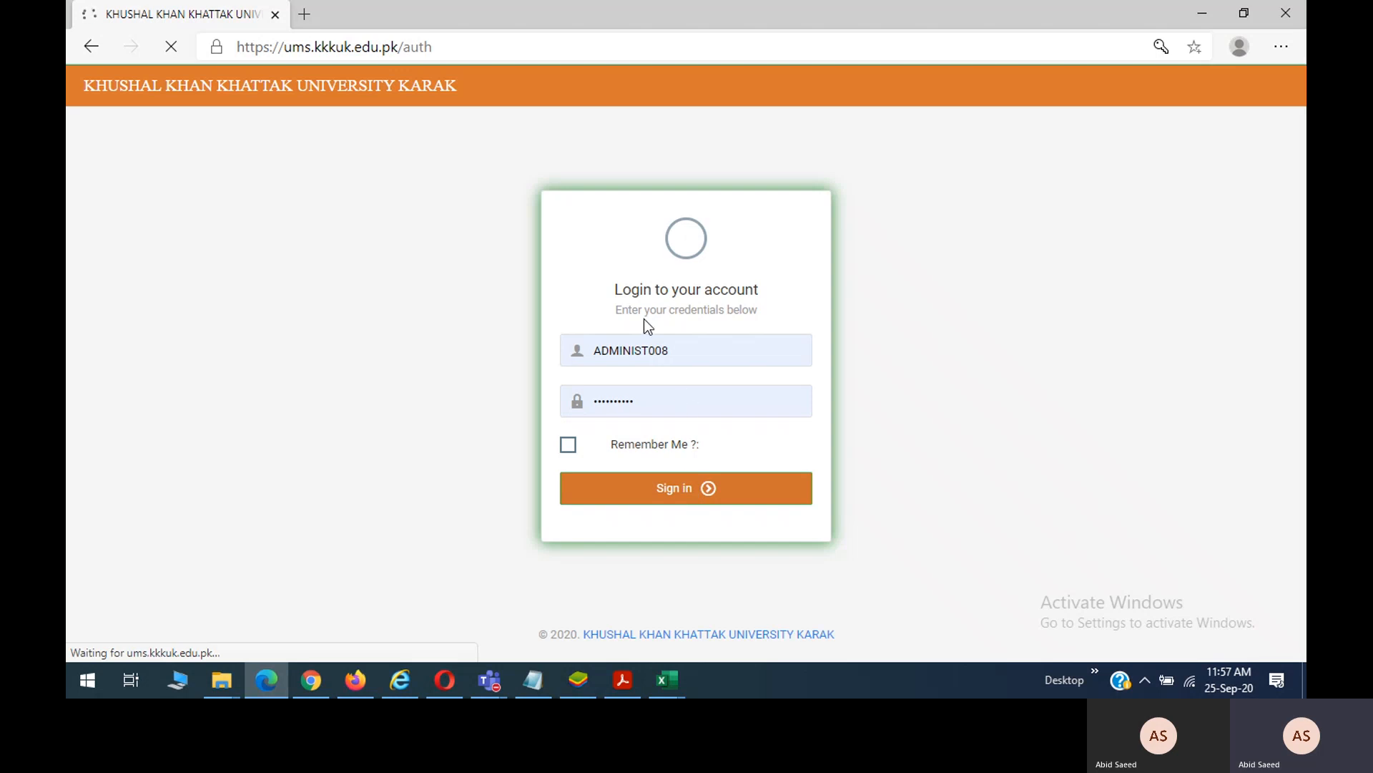
{"action": "left_click", "coordinate": [698, 360]}
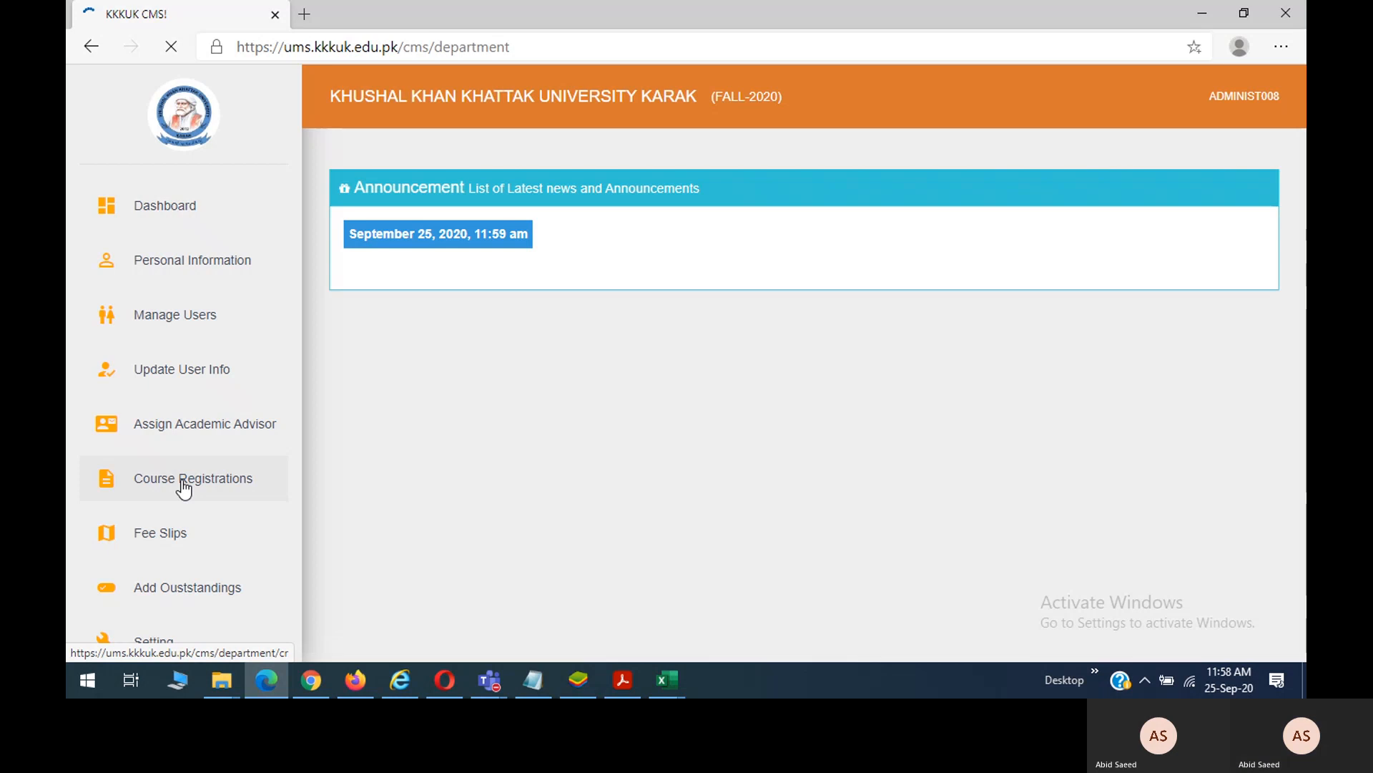
{"action": "left_click", "coordinate": [198, 542]}
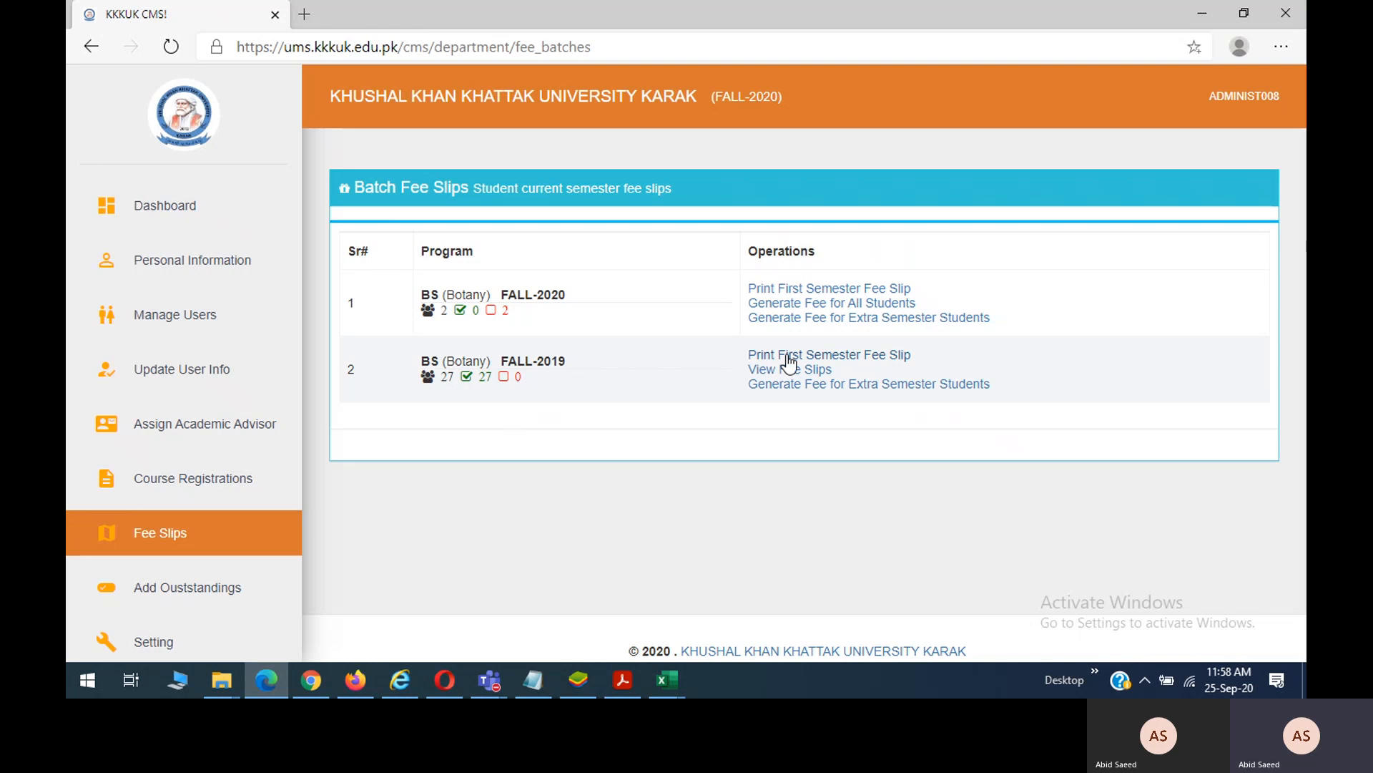
Open the FALL-2019 batch's student fee slips (BS-BO-BO-KARAK-20192) in a new tab.
{"action": "right_click", "coordinate": [811, 377]}
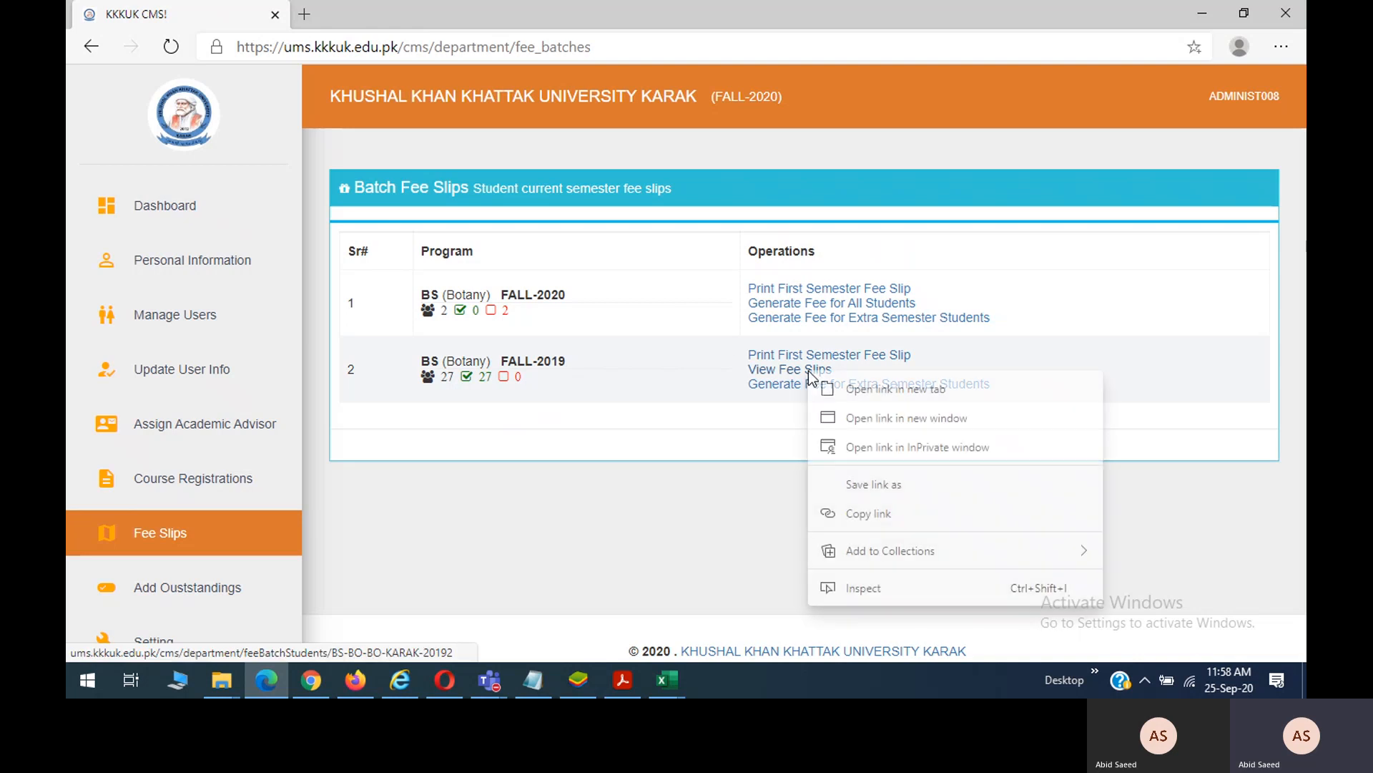
{"action": "key", "text": "Escape"}
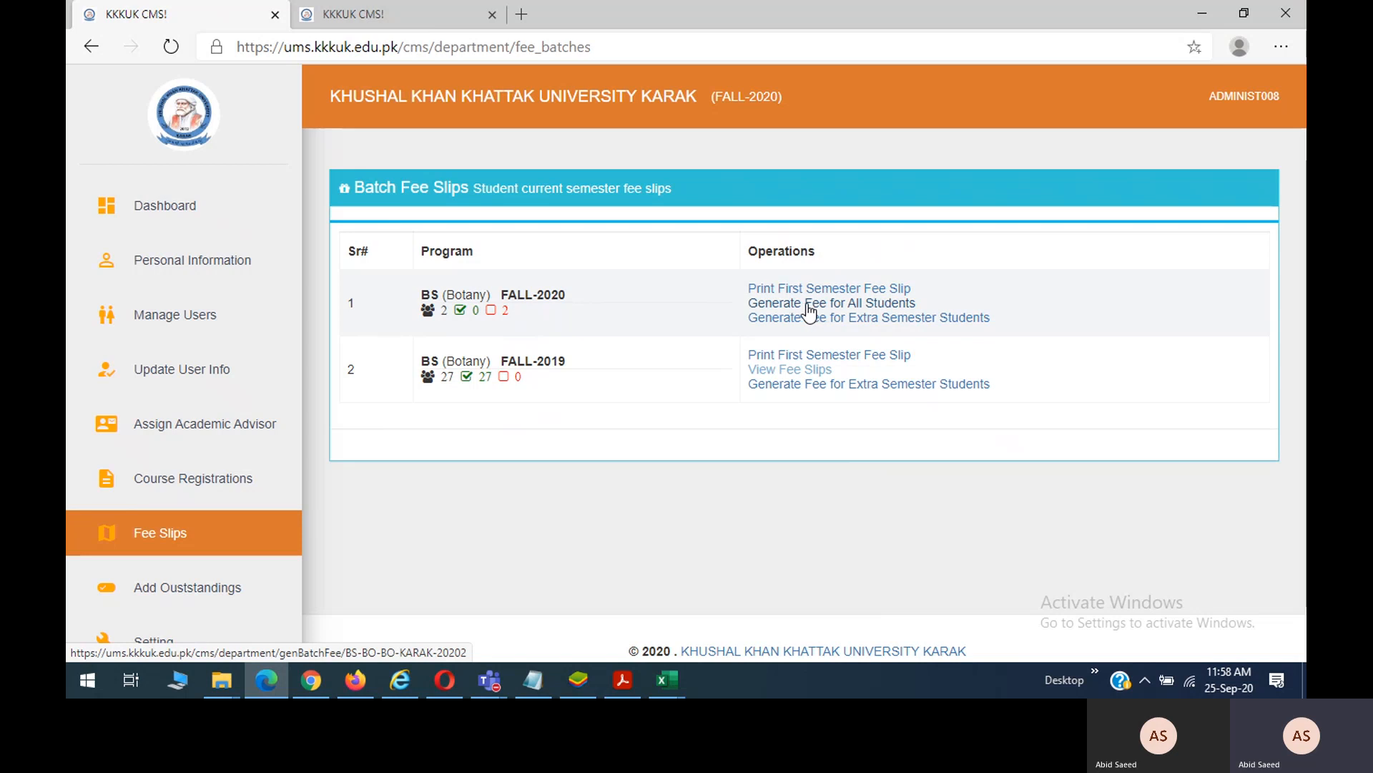
{"action": "left_click", "coordinate": [428, 17]}
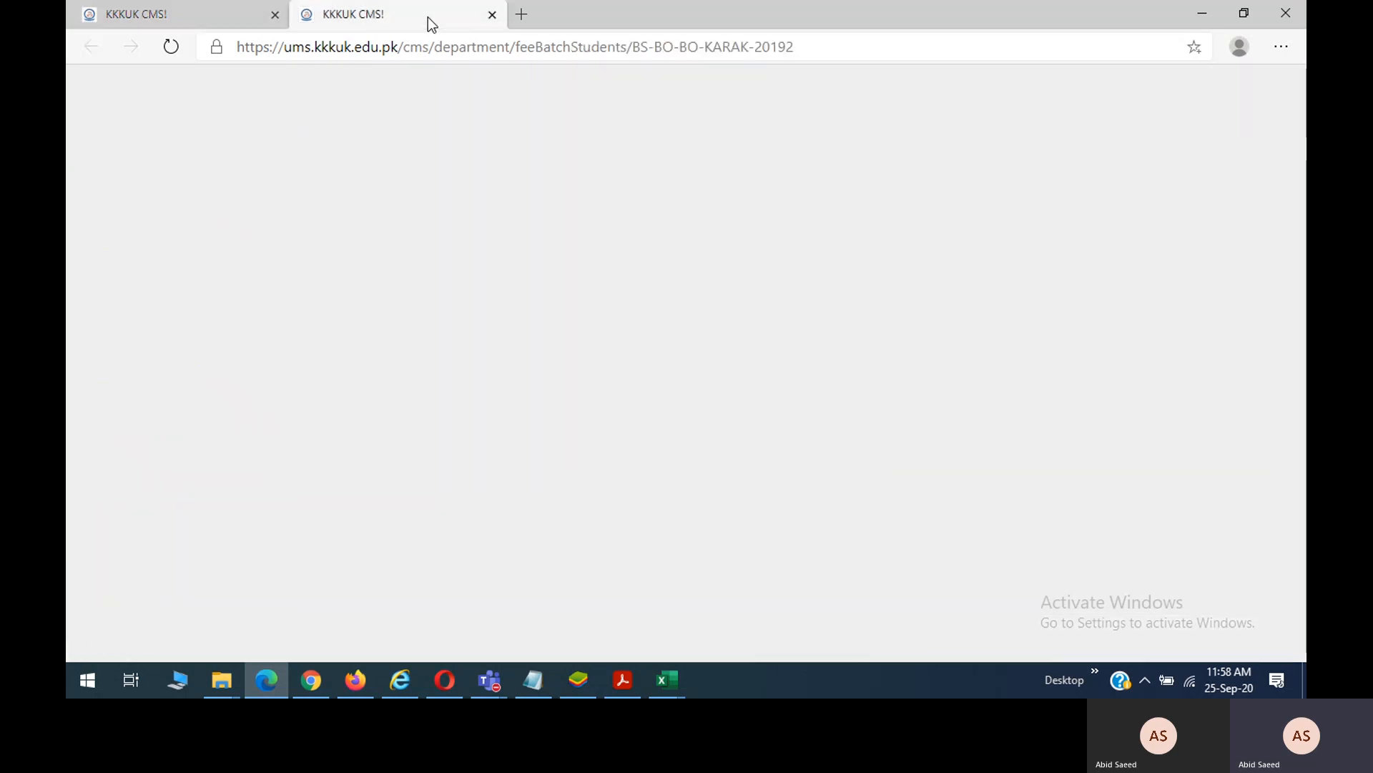
{"action": "scroll", "coordinate": [691, 380], "scroll_direction": "down", "scroll_amount": 5}
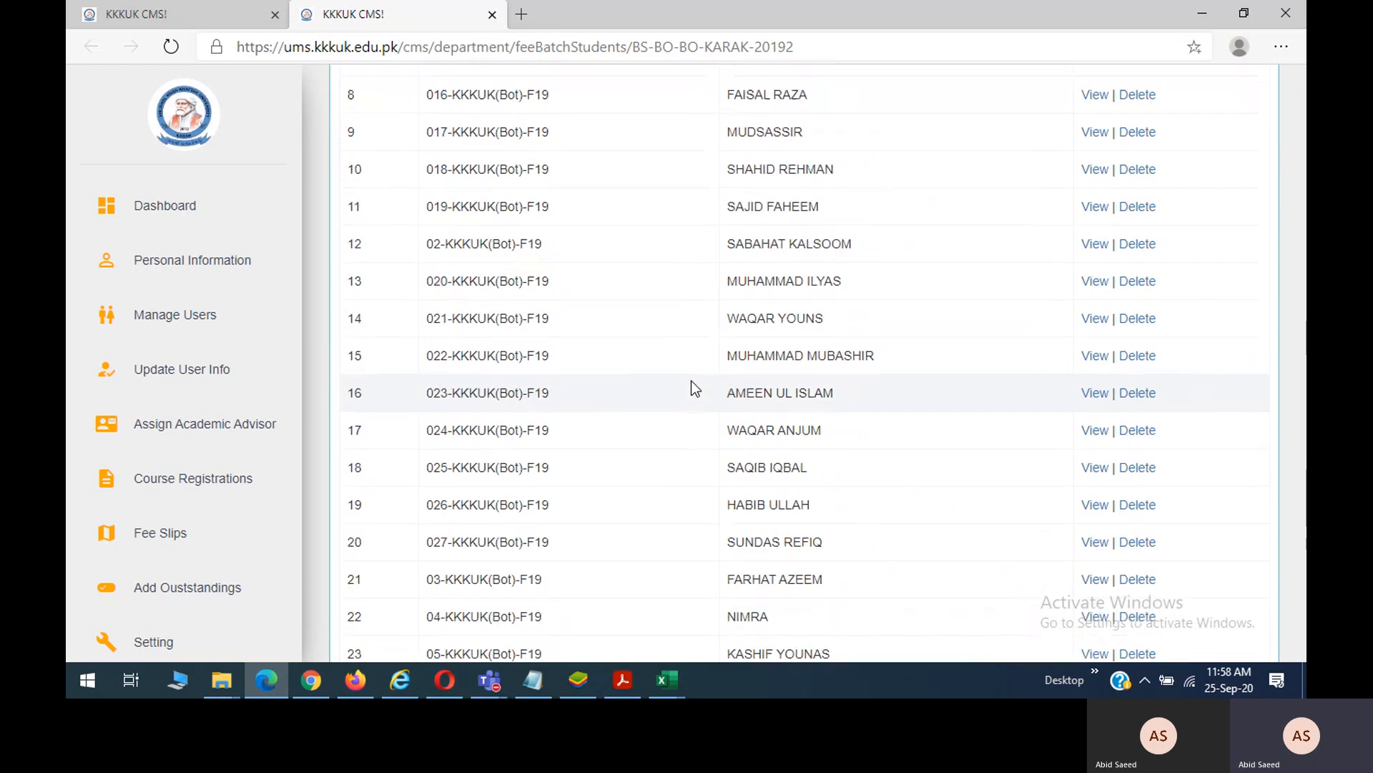
{"action": "scroll", "coordinate": [691, 380], "scroll_direction": "up", "scroll_amount": 6}
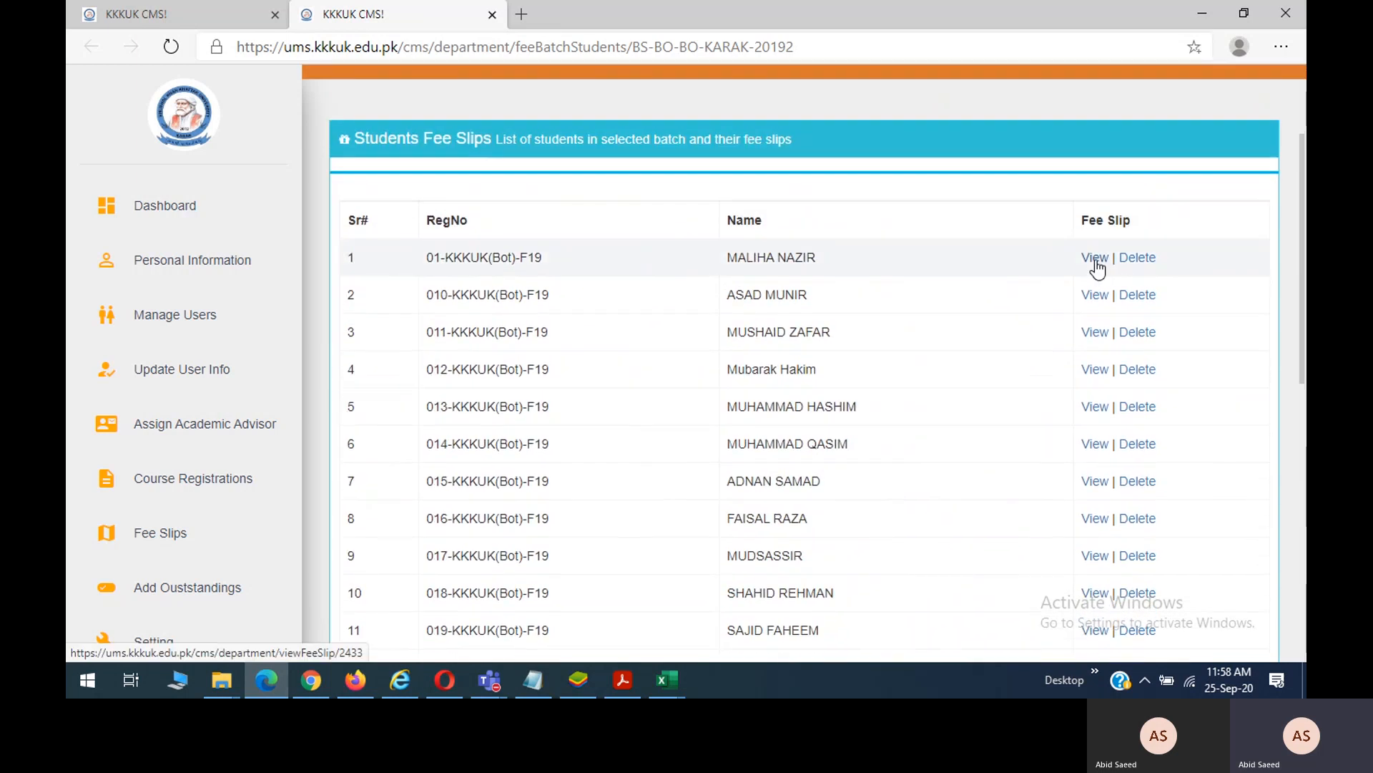
Review the first FALL-2019 student's fee slip, noting its due date and Rs. 16,500 total, then return to the student portal.
{"action": "left_click", "coordinate": [1095, 259]}
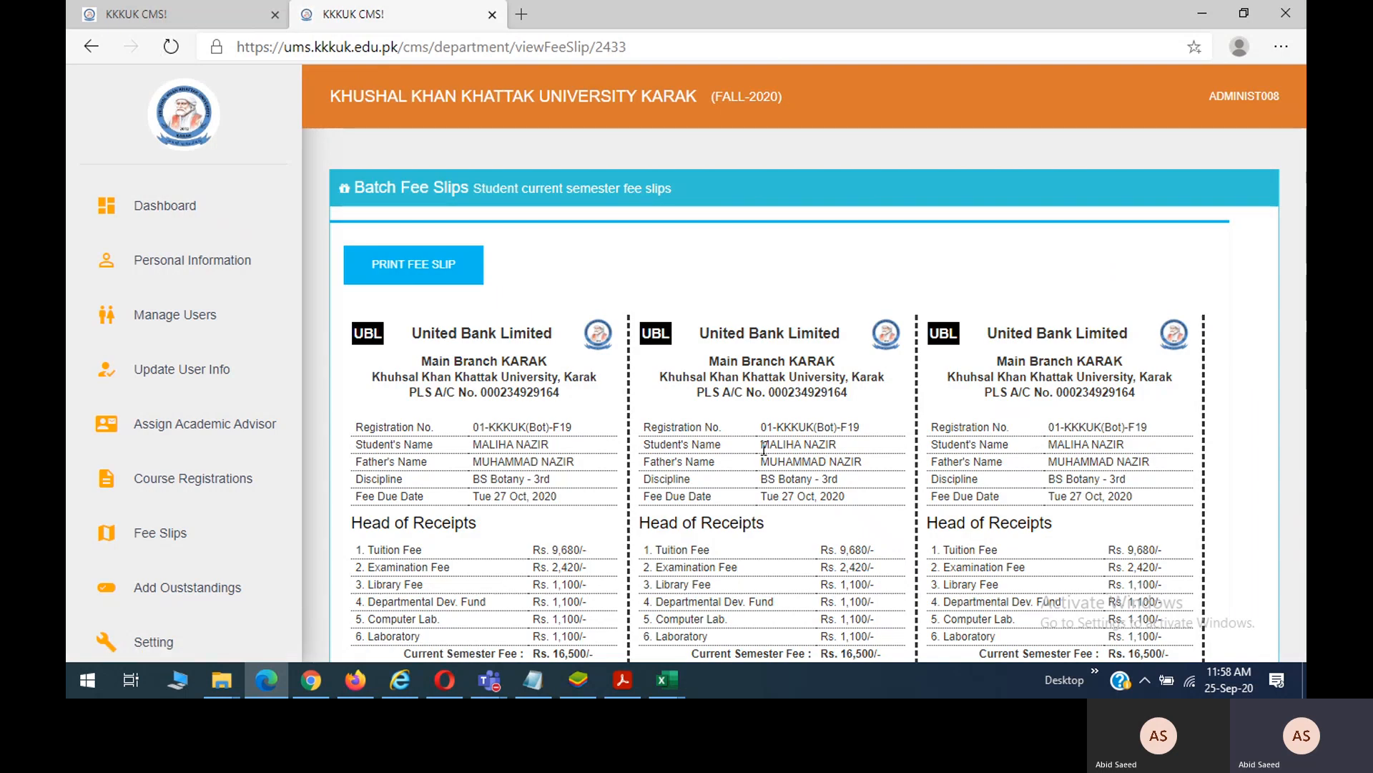
{"action": "scroll", "coordinate": [764, 454], "scroll_direction": "down", "scroll_amount": 2}
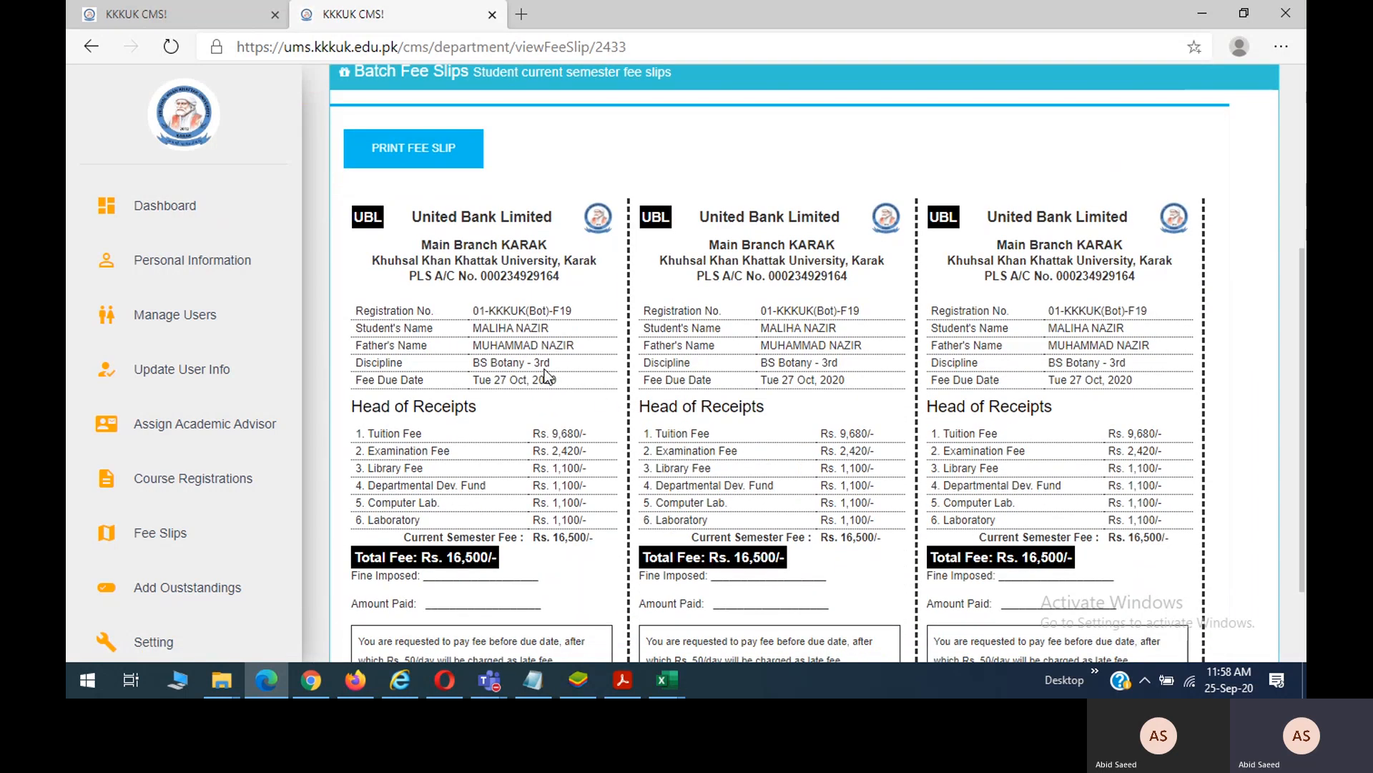
{"action": "left_click_drag", "start_coordinate": [473, 380], "coordinate": [540, 380]}
{"action": "scroll", "coordinate": [558, 386], "scroll_direction": "down", "scroll_amount": 2}
{"action": "left_click", "coordinate": [452, 442]}
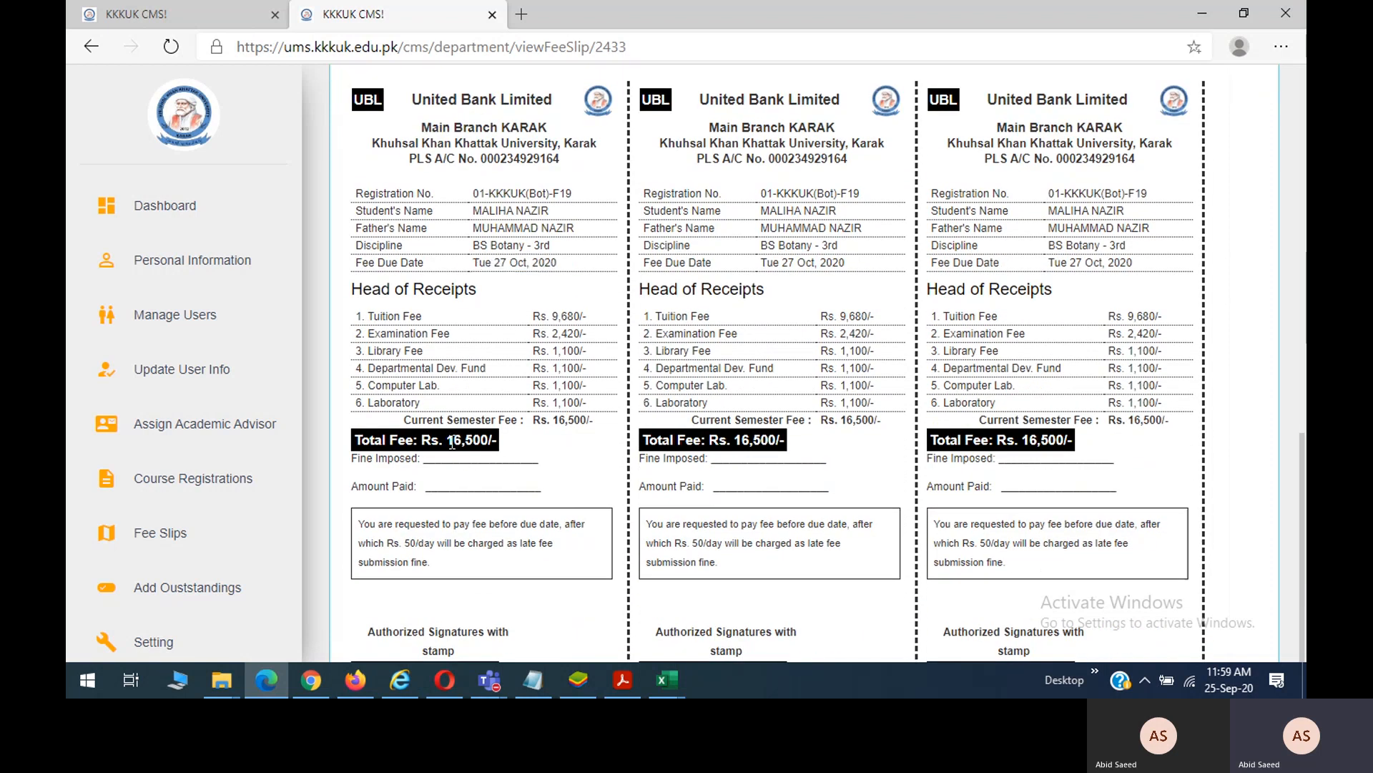
{"action": "left_click_drag", "start_coordinate": [452, 442], "coordinate": [495, 439]}
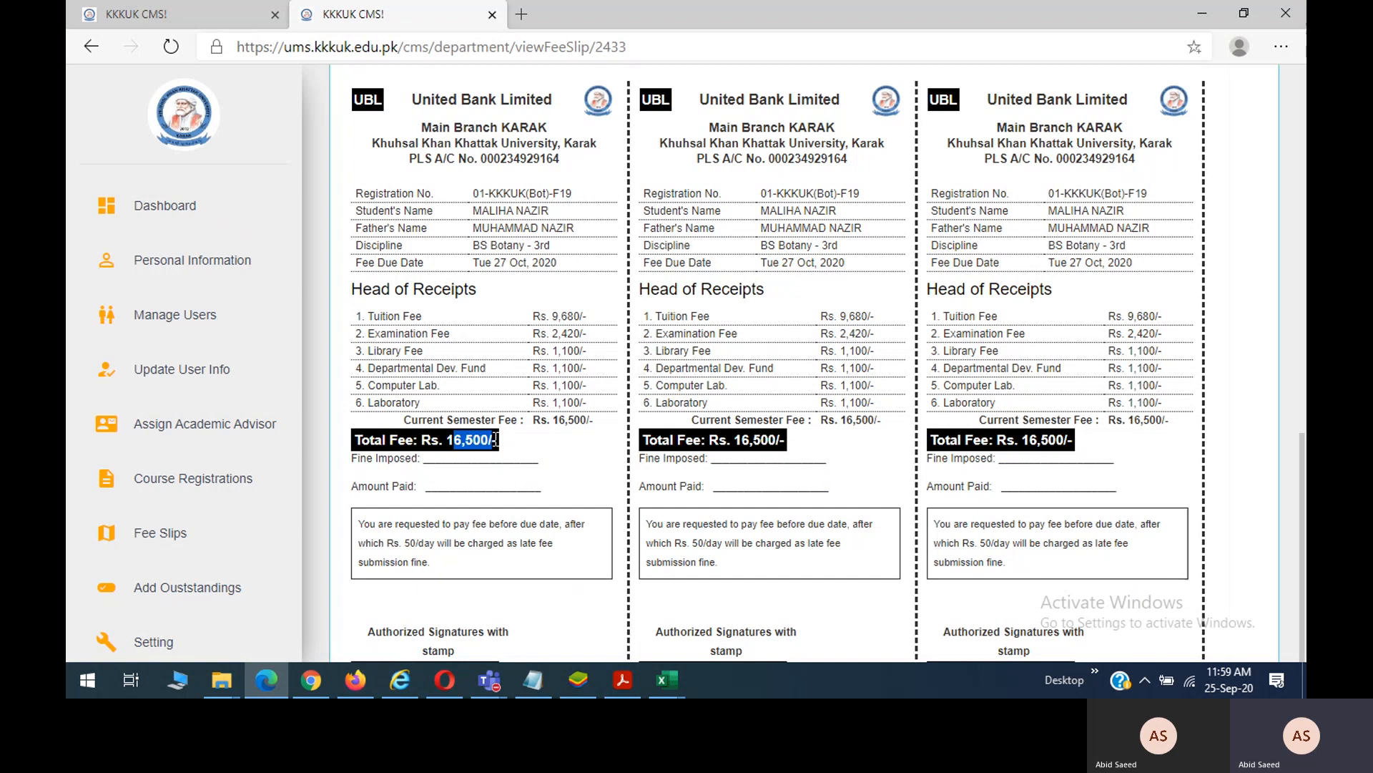
{"action": "scroll", "coordinate": [495, 439], "scroll_direction": "up", "scroll_amount": 1}
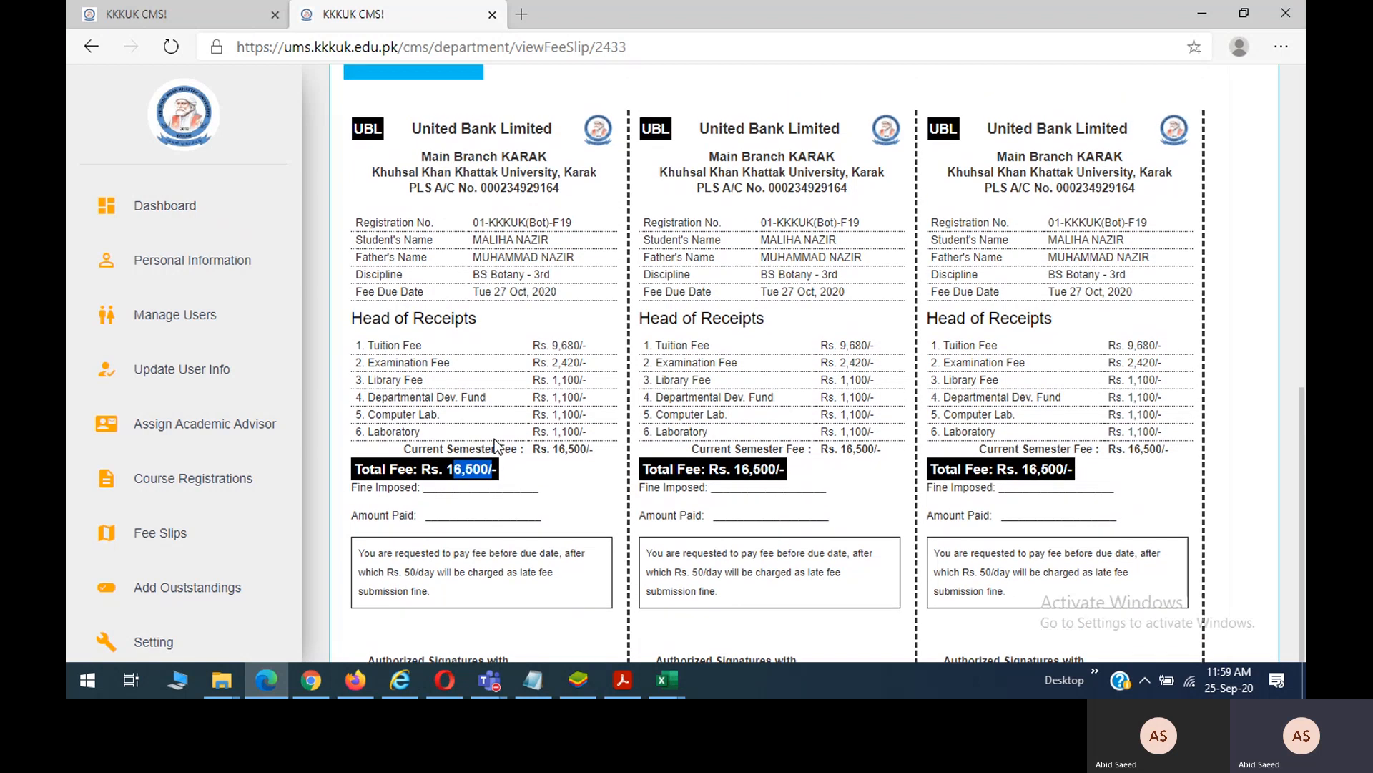
{"action": "scroll", "coordinate": [495, 444], "scroll_direction": "up", "scroll_amount": 1}
{"action": "scroll", "coordinate": [495, 444], "scroll_direction": "down", "scroll_amount": 1}
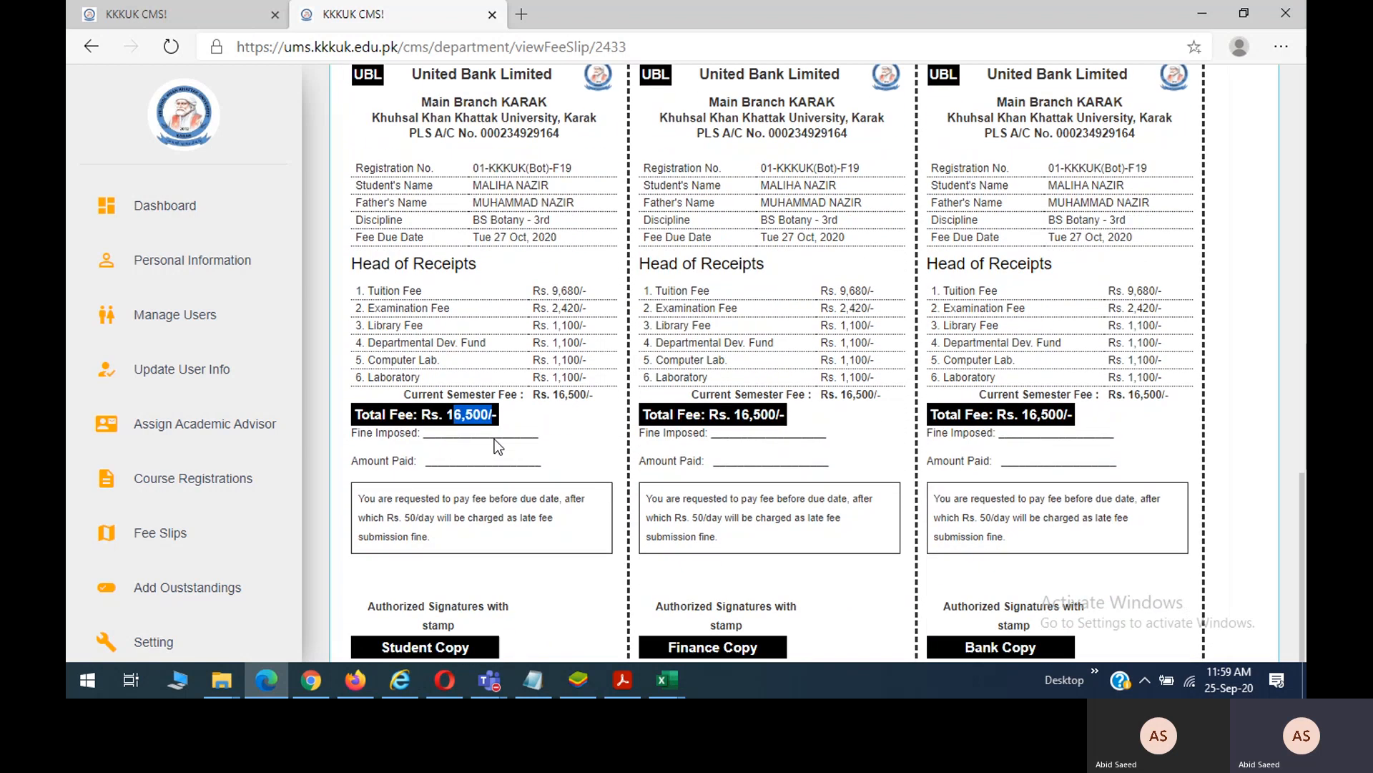
{"action": "scroll", "coordinate": [497, 444], "scroll_direction": "up", "scroll_amount": 3}
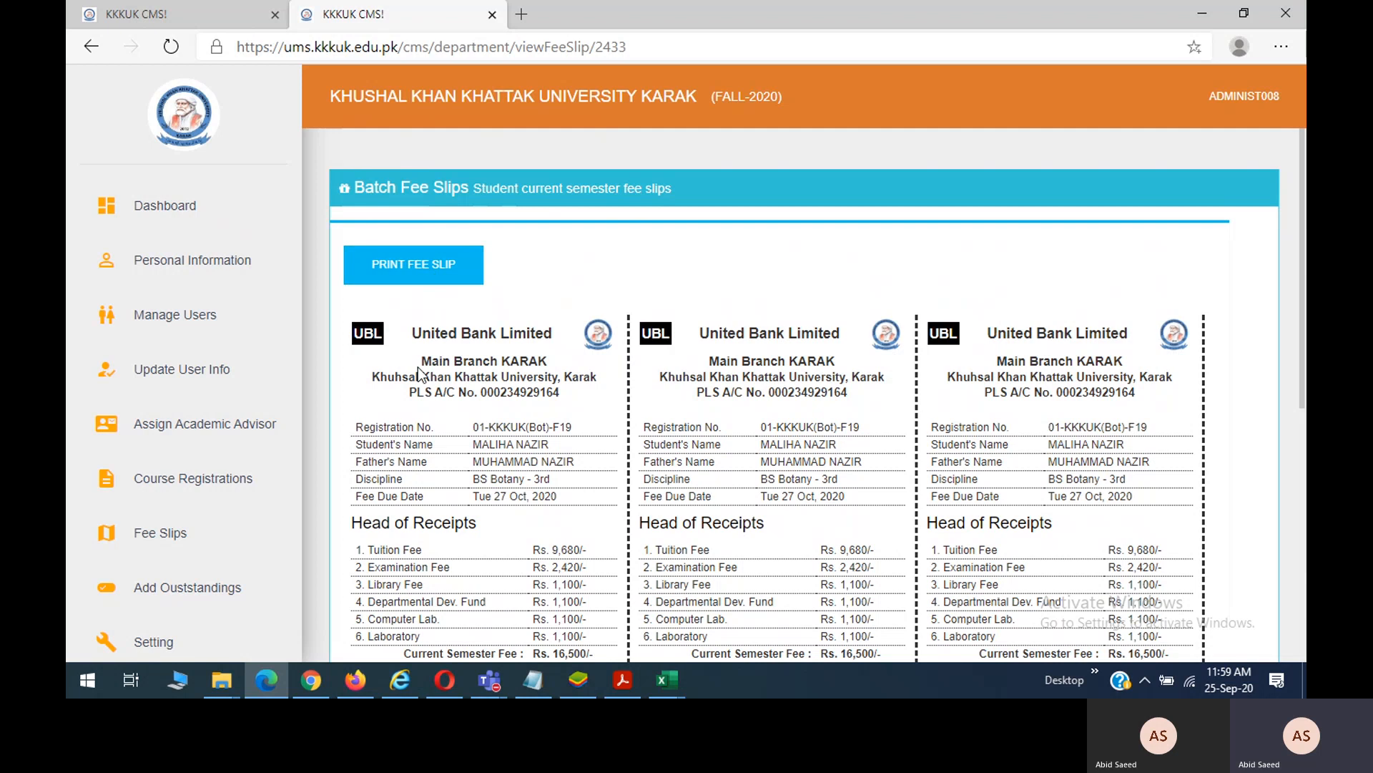
{"action": "left_click", "coordinate": [400, 680]}
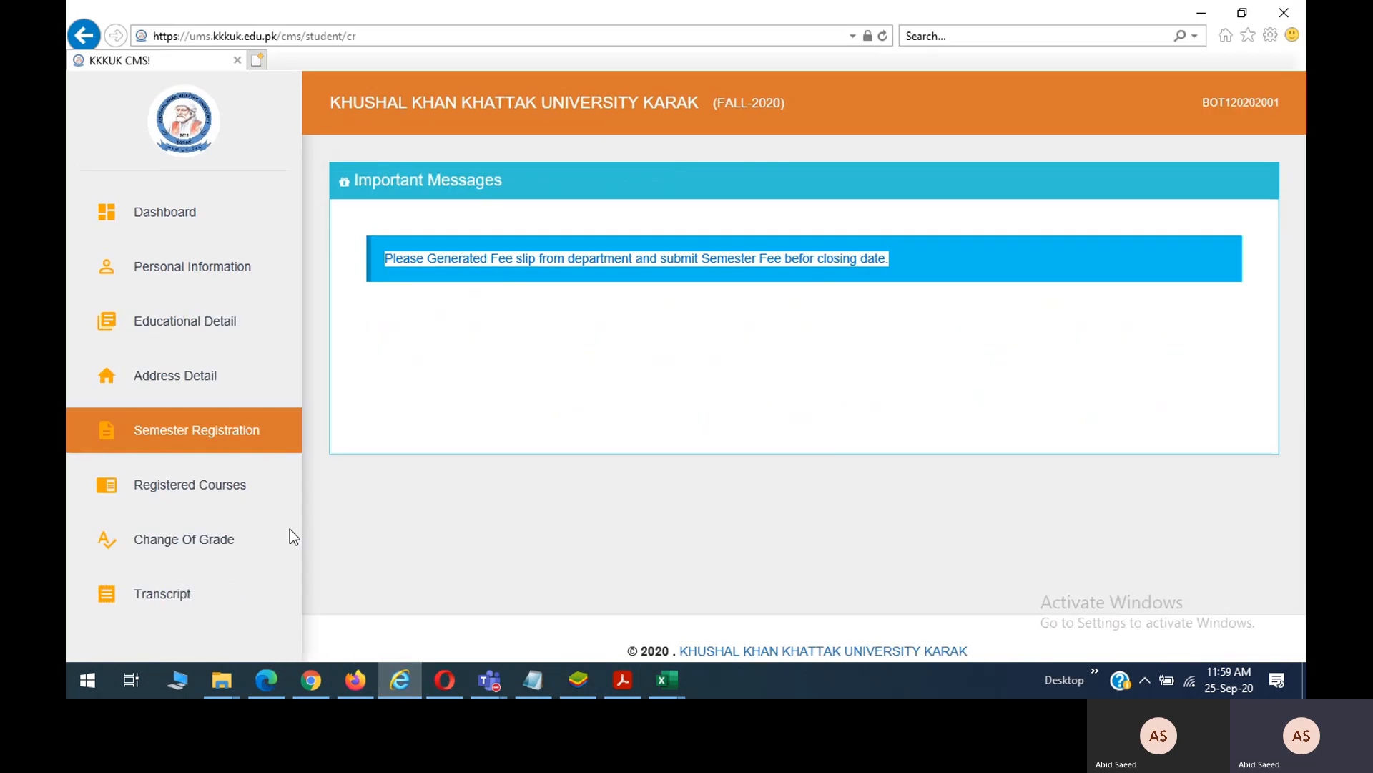
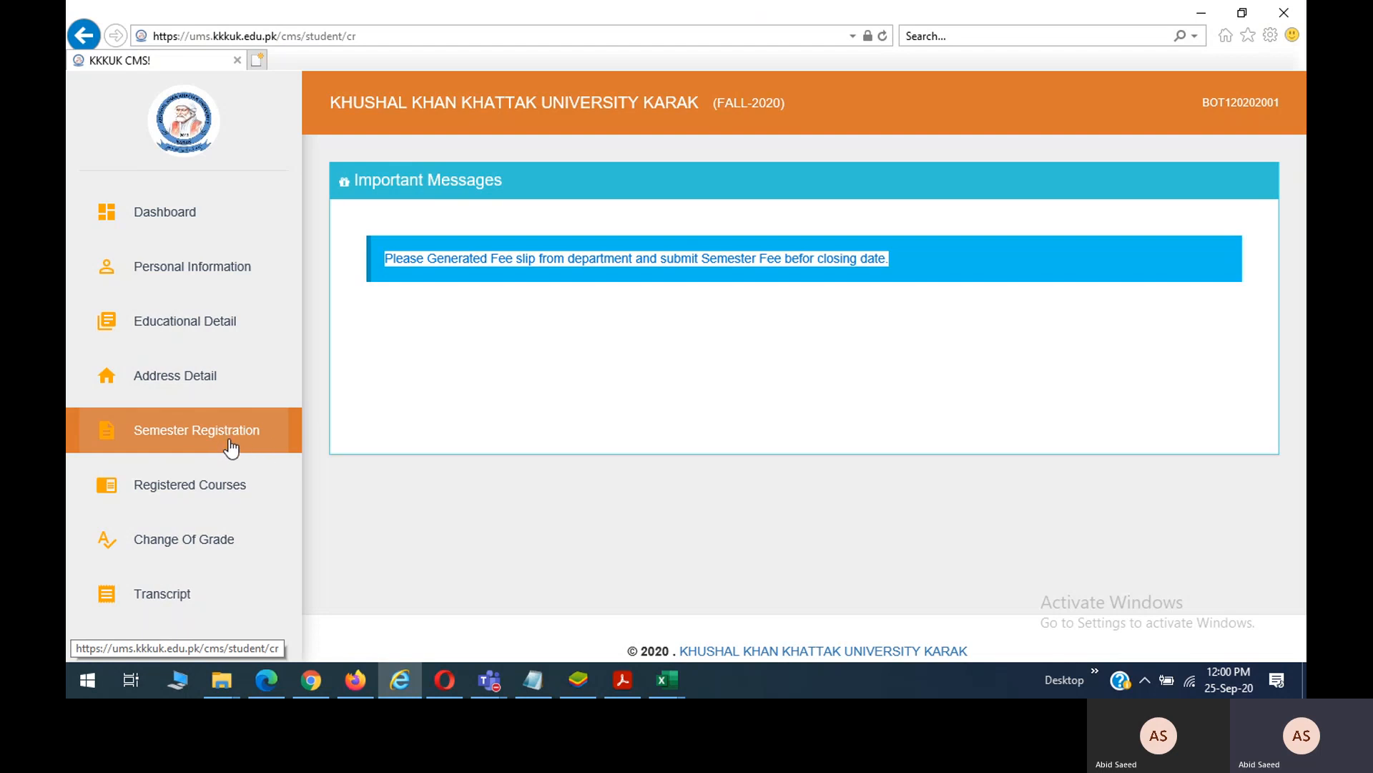
Review the student's Registered Courses page, which lists no courses and 0 credit hours.
{"action": "left_click", "coordinate": [212, 491]}
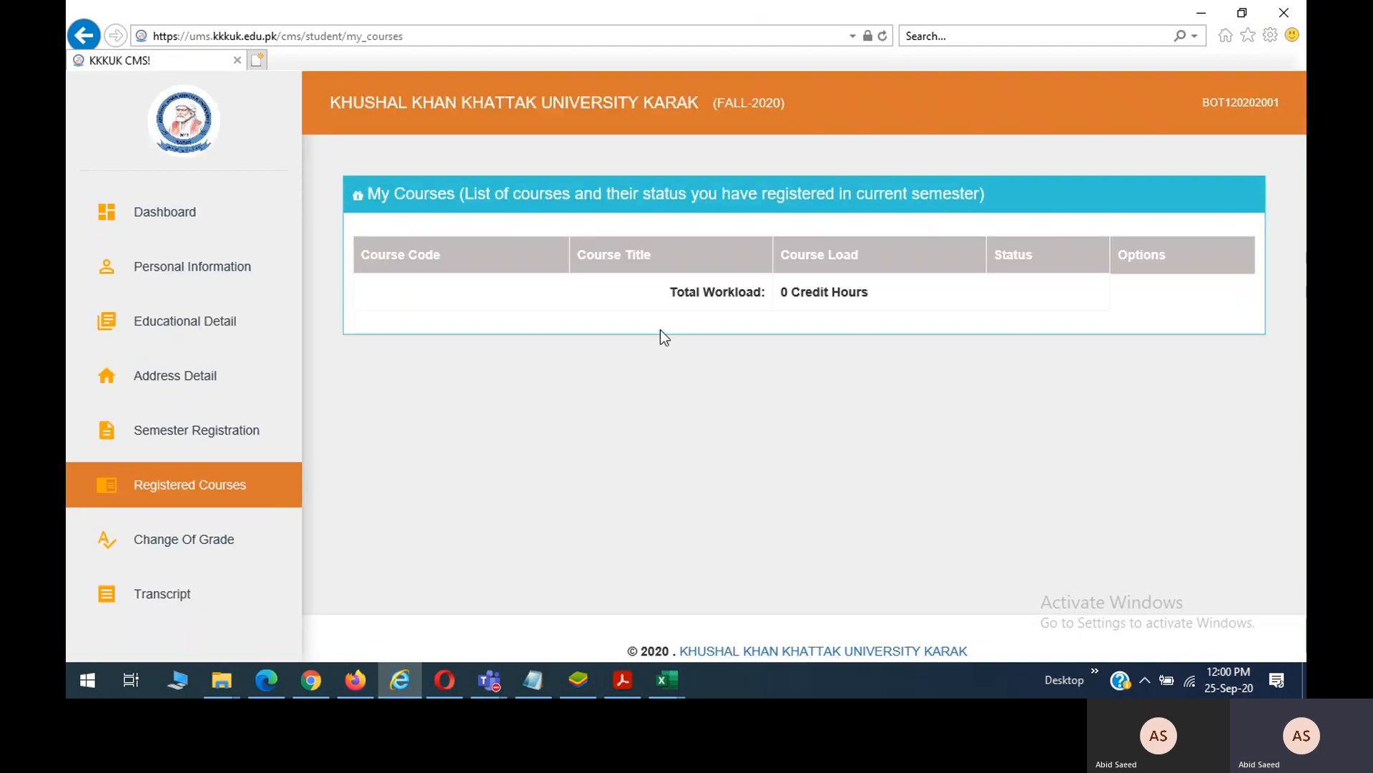
{"action": "scroll", "coordinate": [638, 347], "scroll_direction": "down", "scroll_amount": 1}
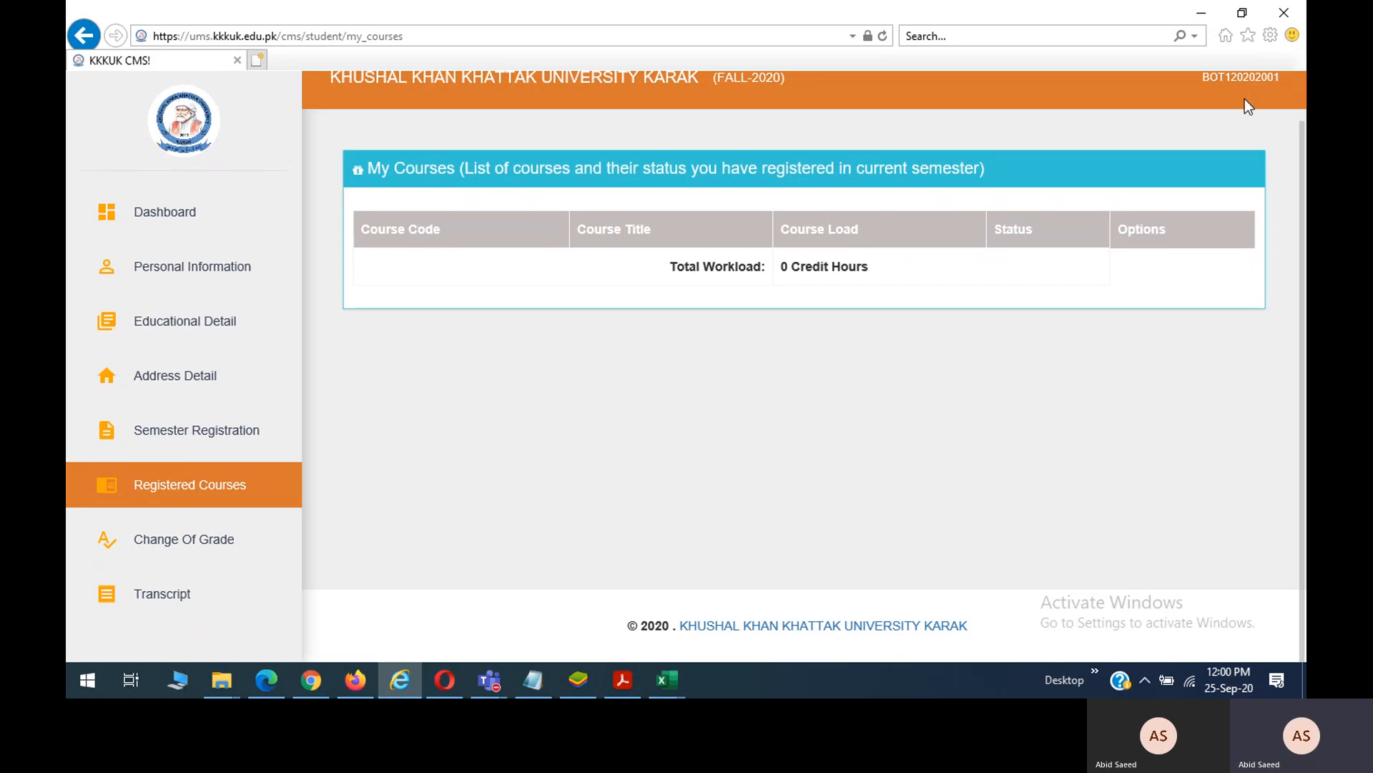
{"action": "scroll", "coordinate": [1244, 99], "scroll_direction": "up", "scroll_amount": 1}
{"action": "scroll", "coordinate": [835, 206], "scroll_direction": "up", "scroll_amount": 1}
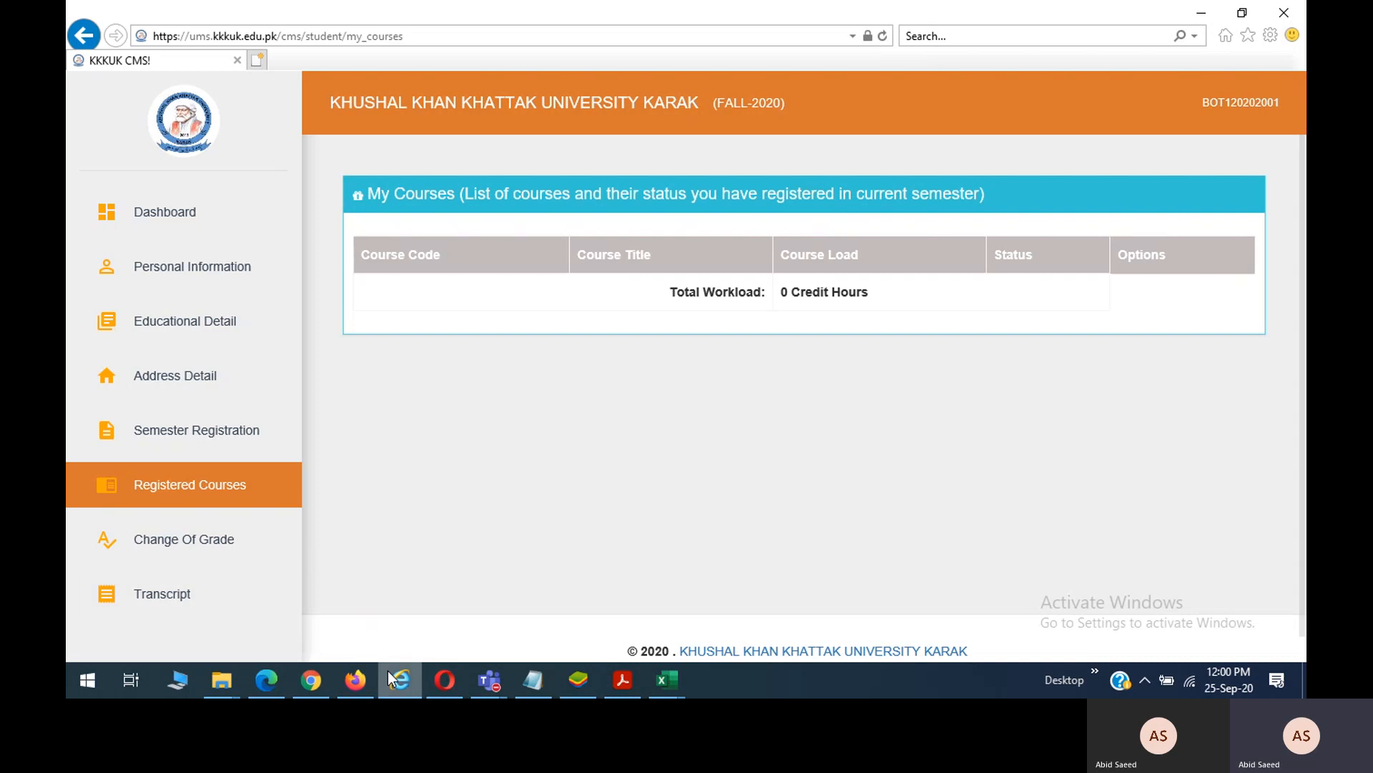
In Firefox, open the ums CMS site and close the Daraz and UCL tabs.
{"action": "left_click", "coordinate": [355, 679]}
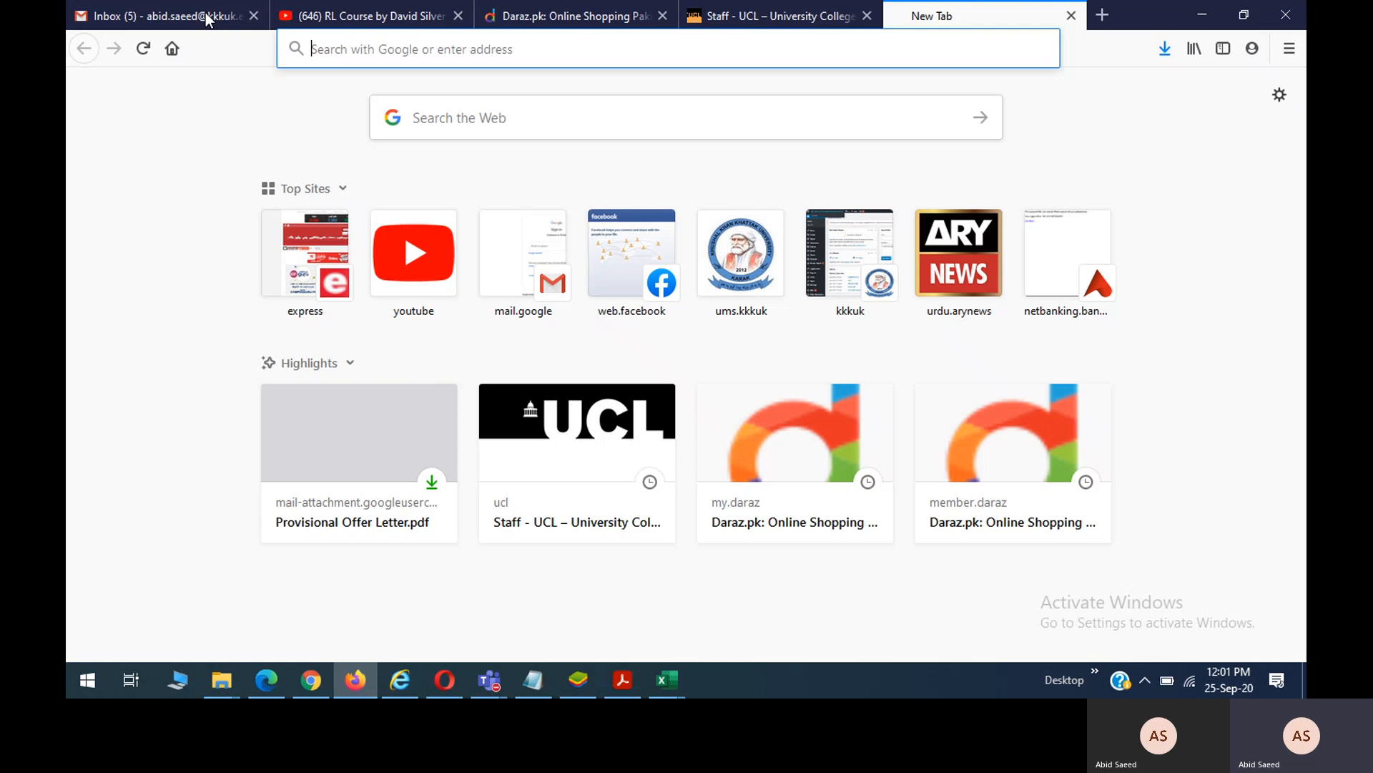
{"action": "left_click", "coordinate": [207, 19]}
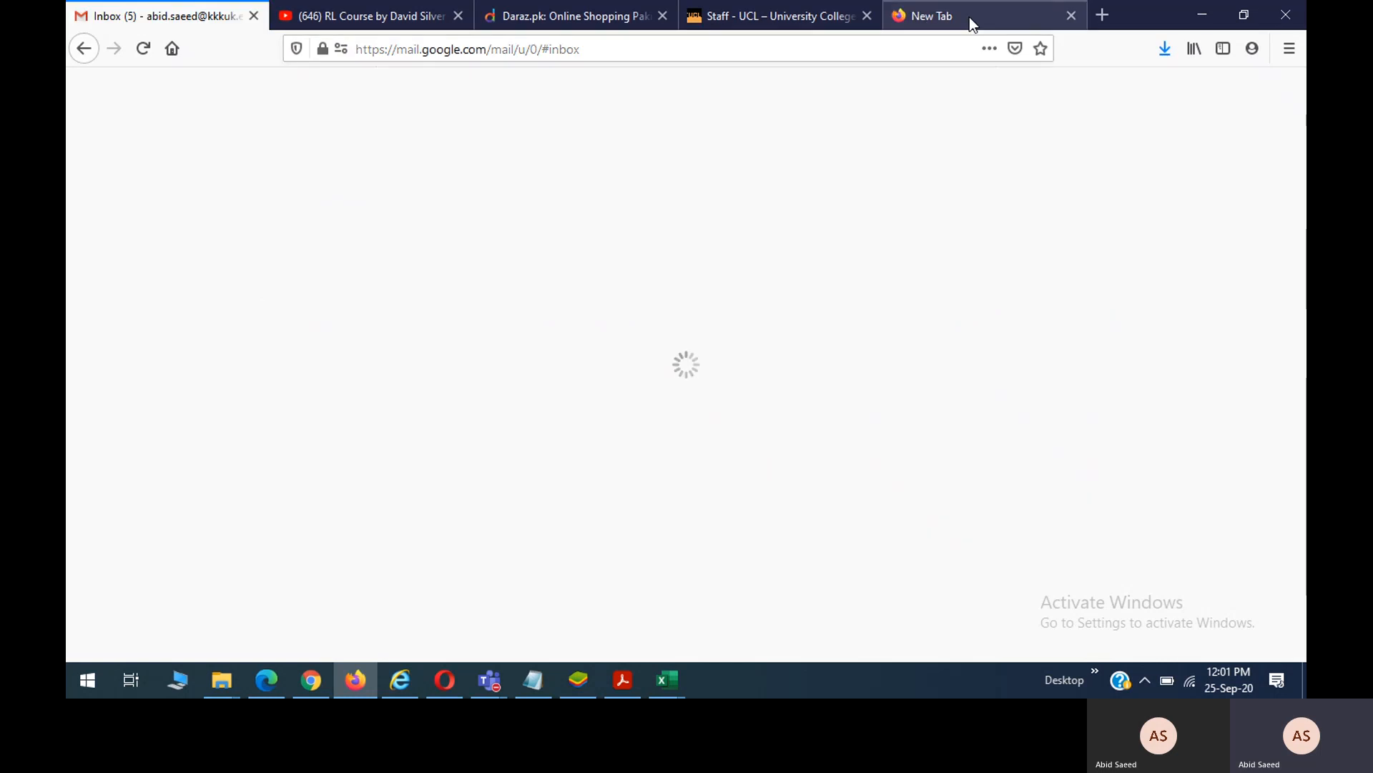
{"action": "left_click", "coordinate": [968, 16]}
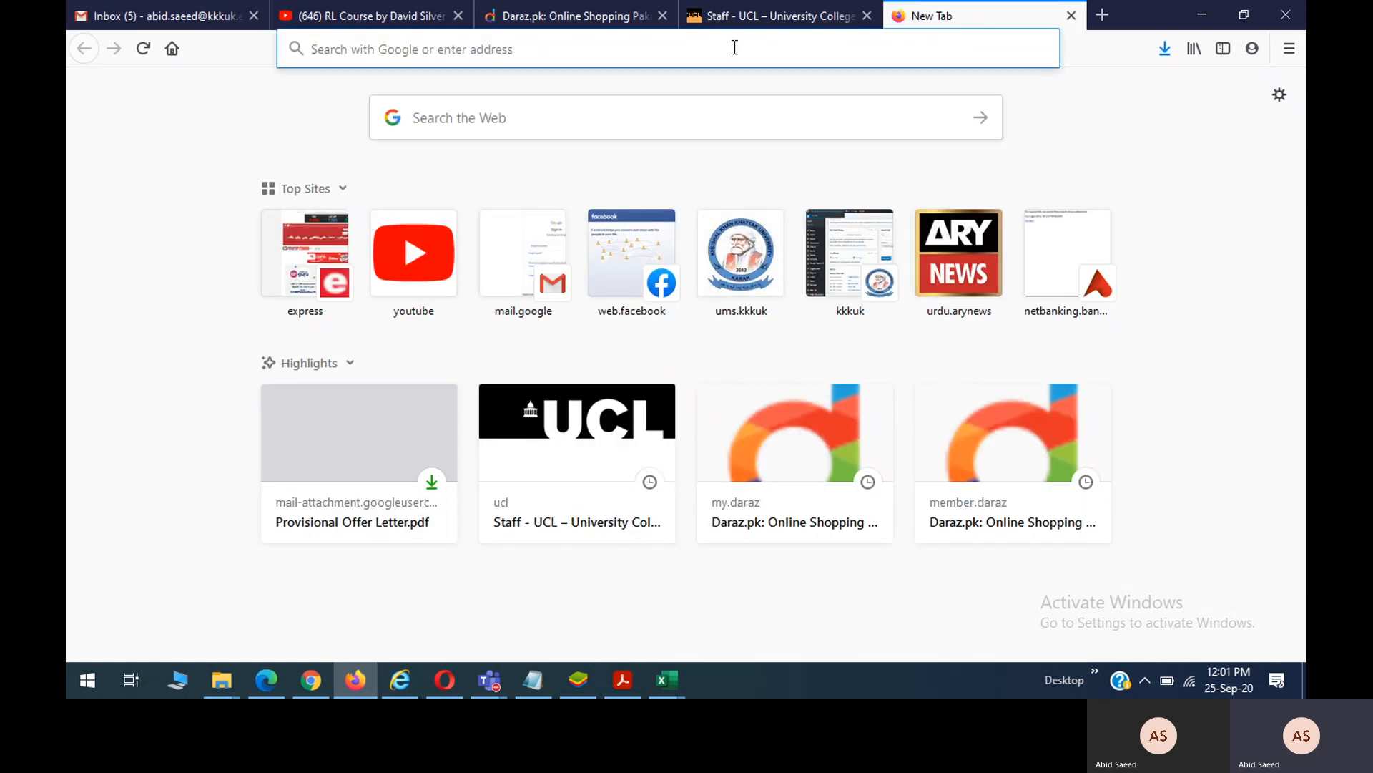
{"action": "type", "text": "ums.kkkuk.edu.pk/"}
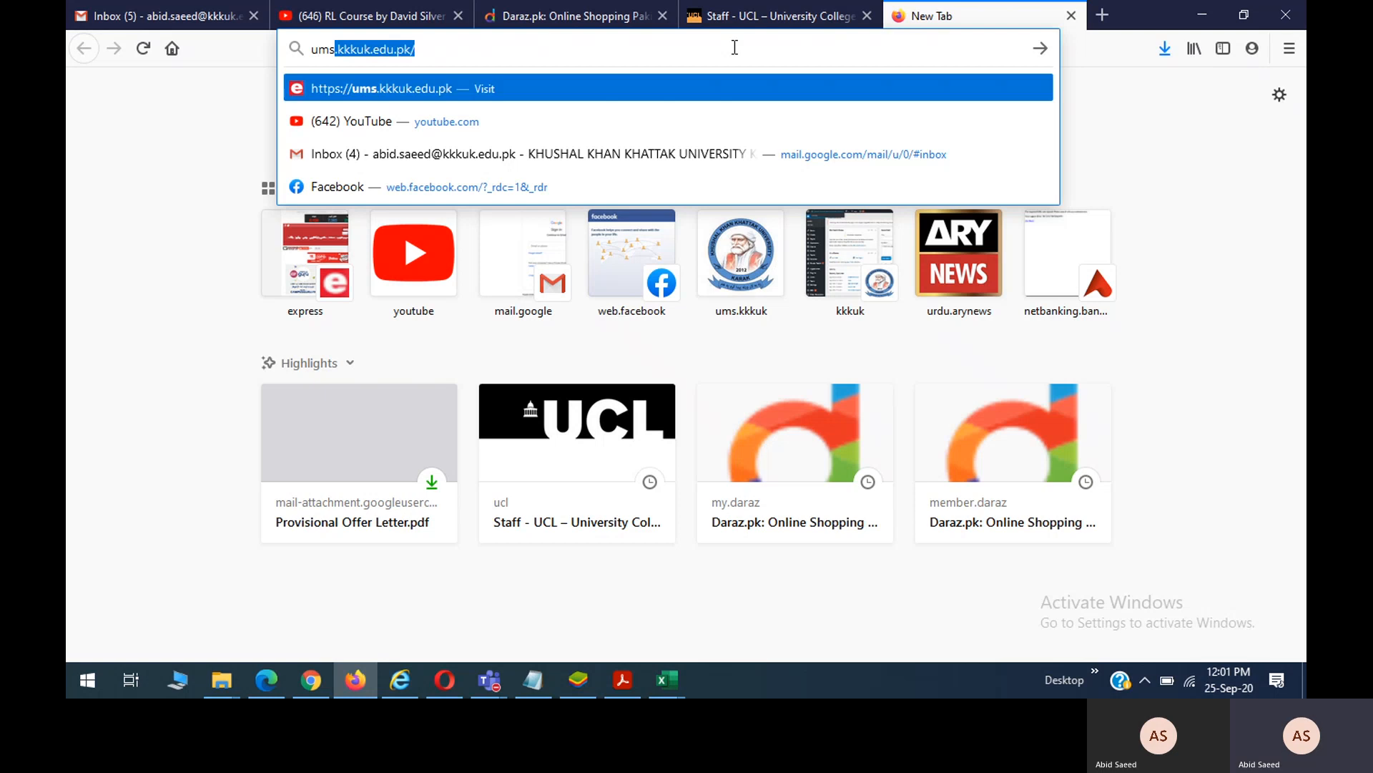
{"action": "key", "text": "Return"}
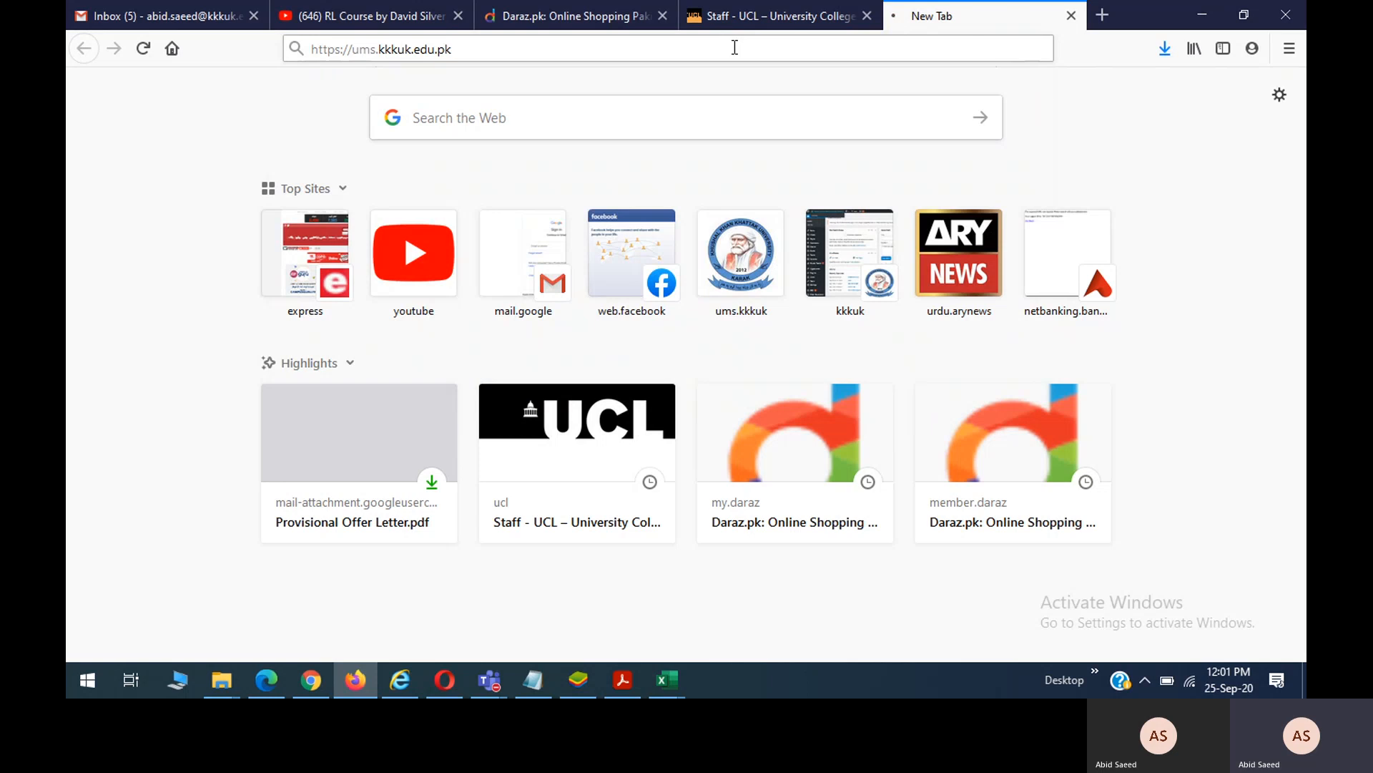
{"action": "left_click", "coordinate": [663, 16]}
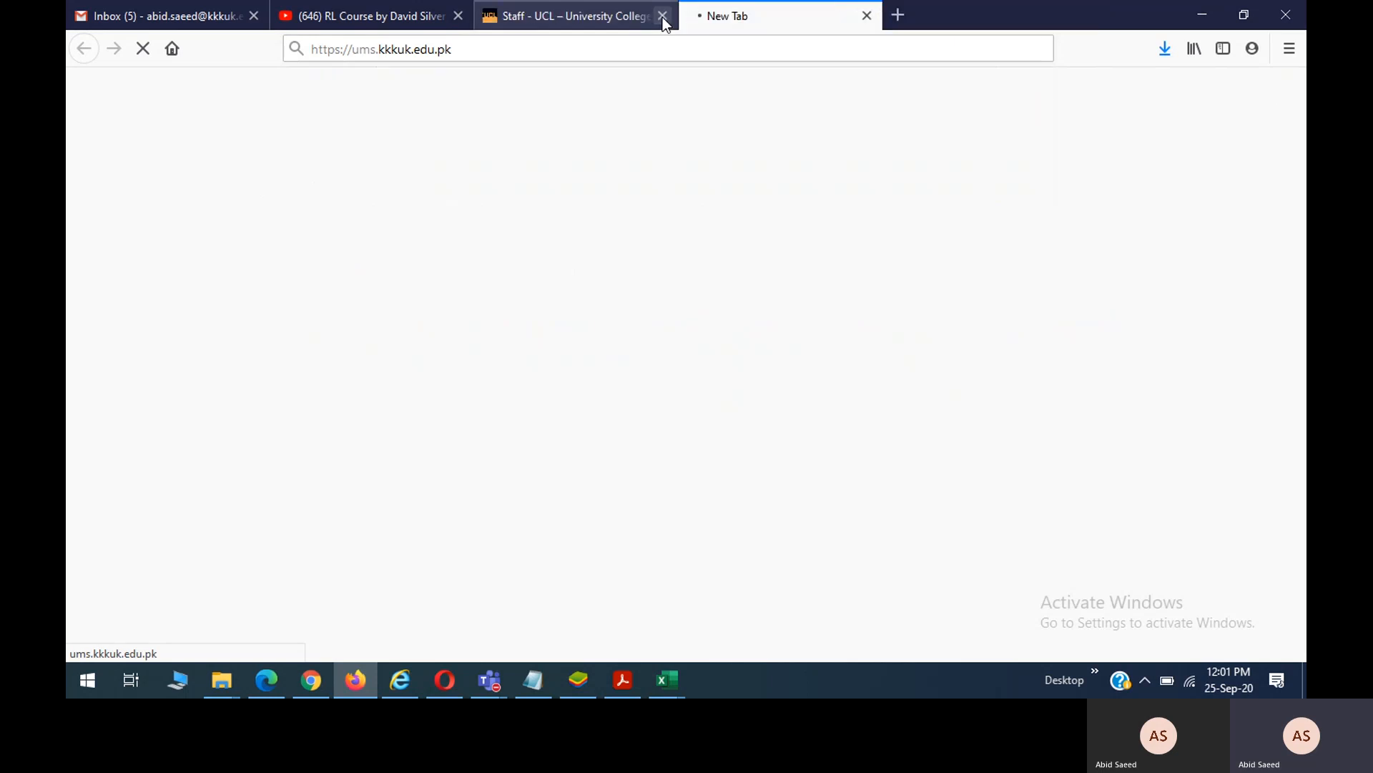
{"action": "left_click", "coordinate": [662, 17]}
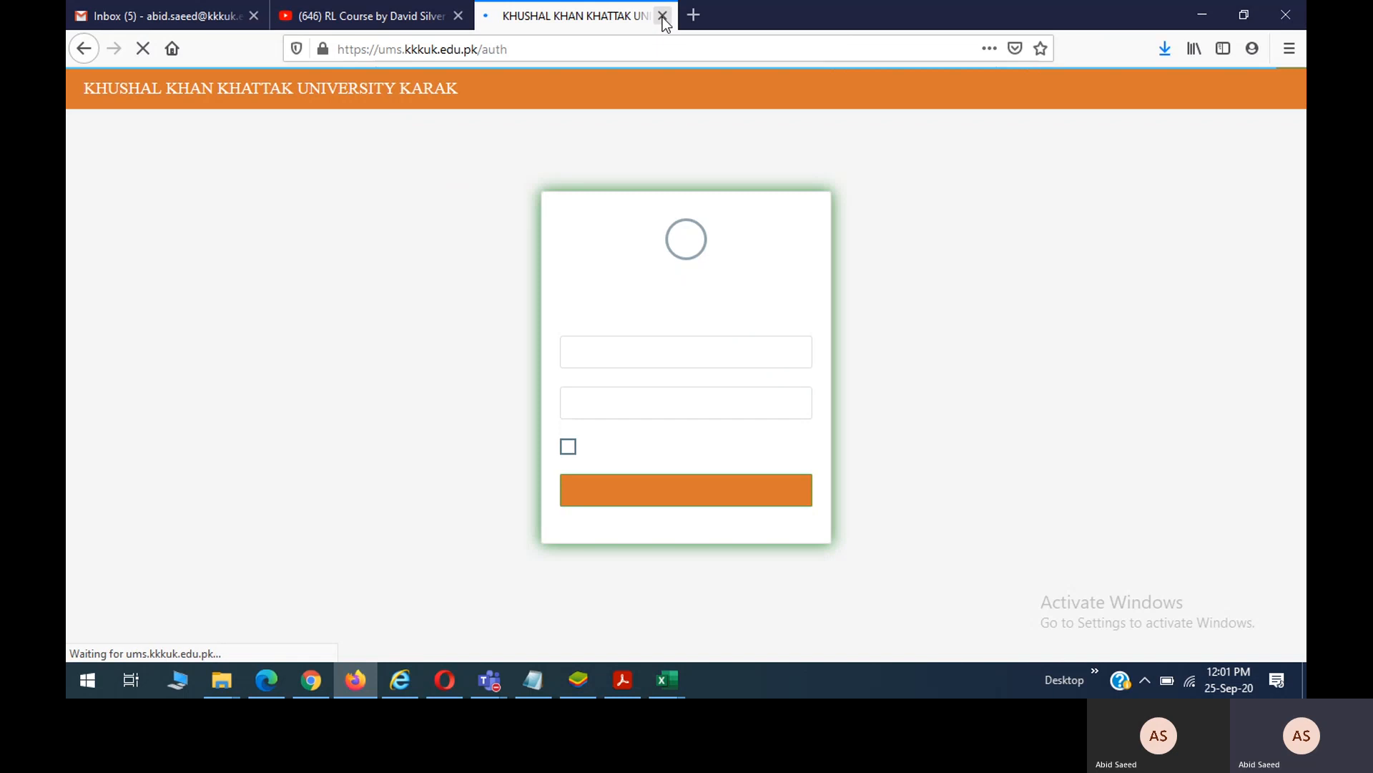
Sign in to the CMS with a saved finance administrator login.
{"action": "left_click", "coordinate": [643, 349]}
{"action": "left_click", "coordinate": [642, 349]}
{"action": "left_click", "coordinate": [642, 349]}
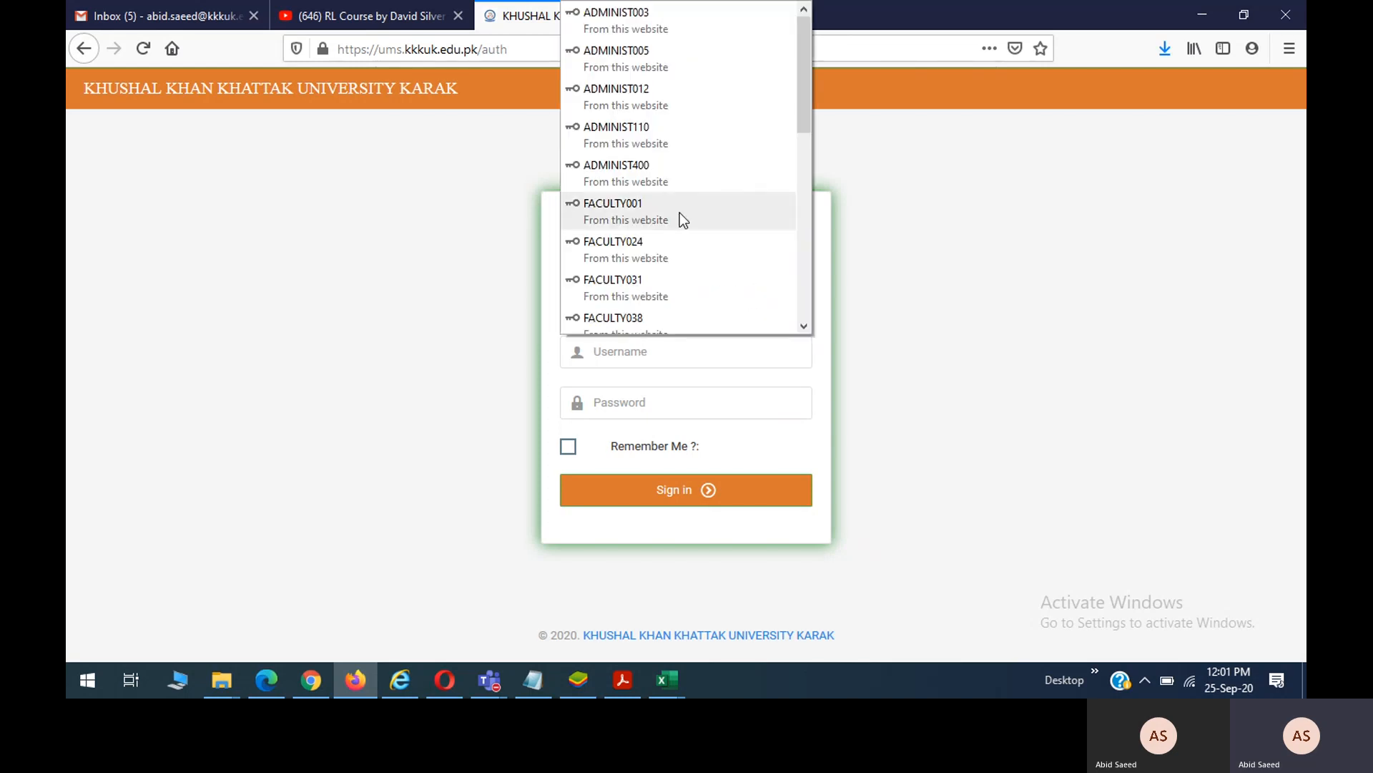
{"action": "left_click", "coordinate": [646, 172]}
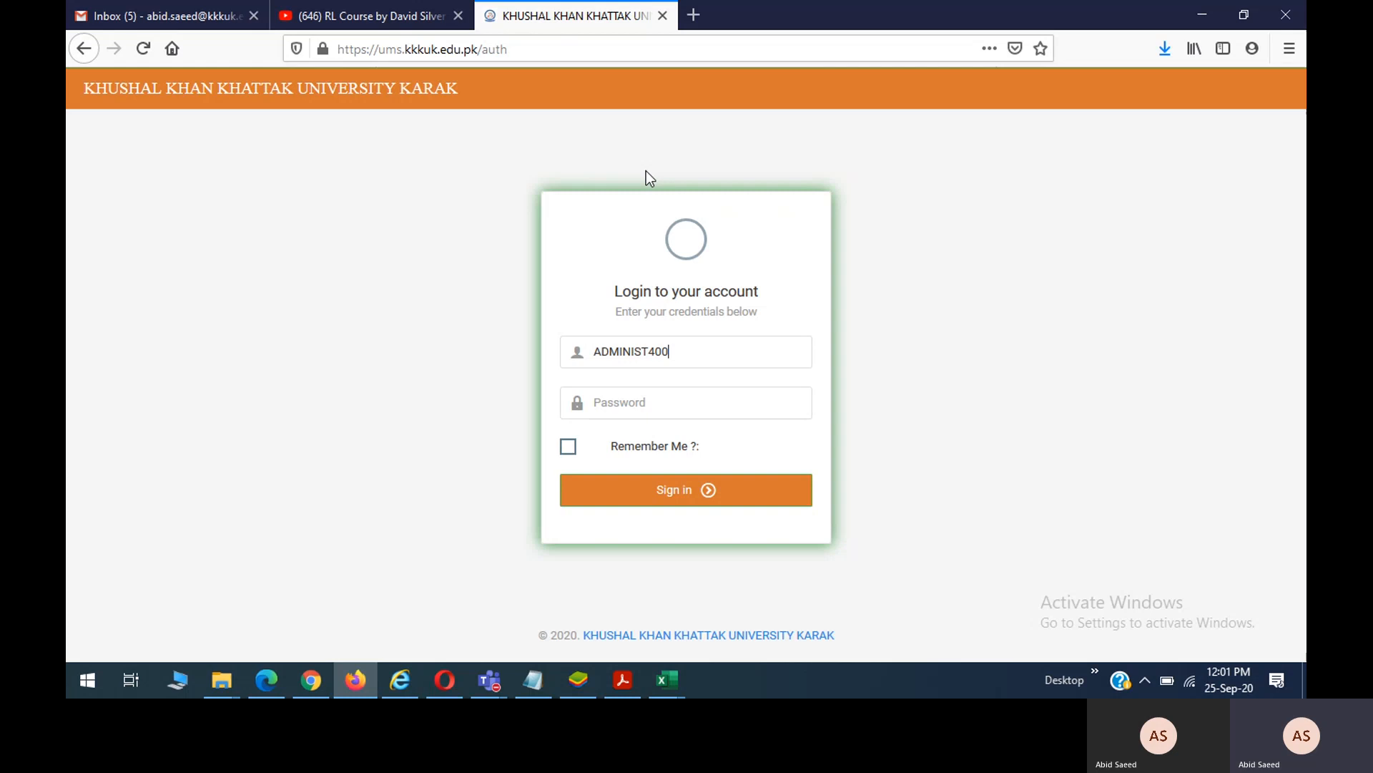
{"action": "left_click", "coordinate": [639, 500]}
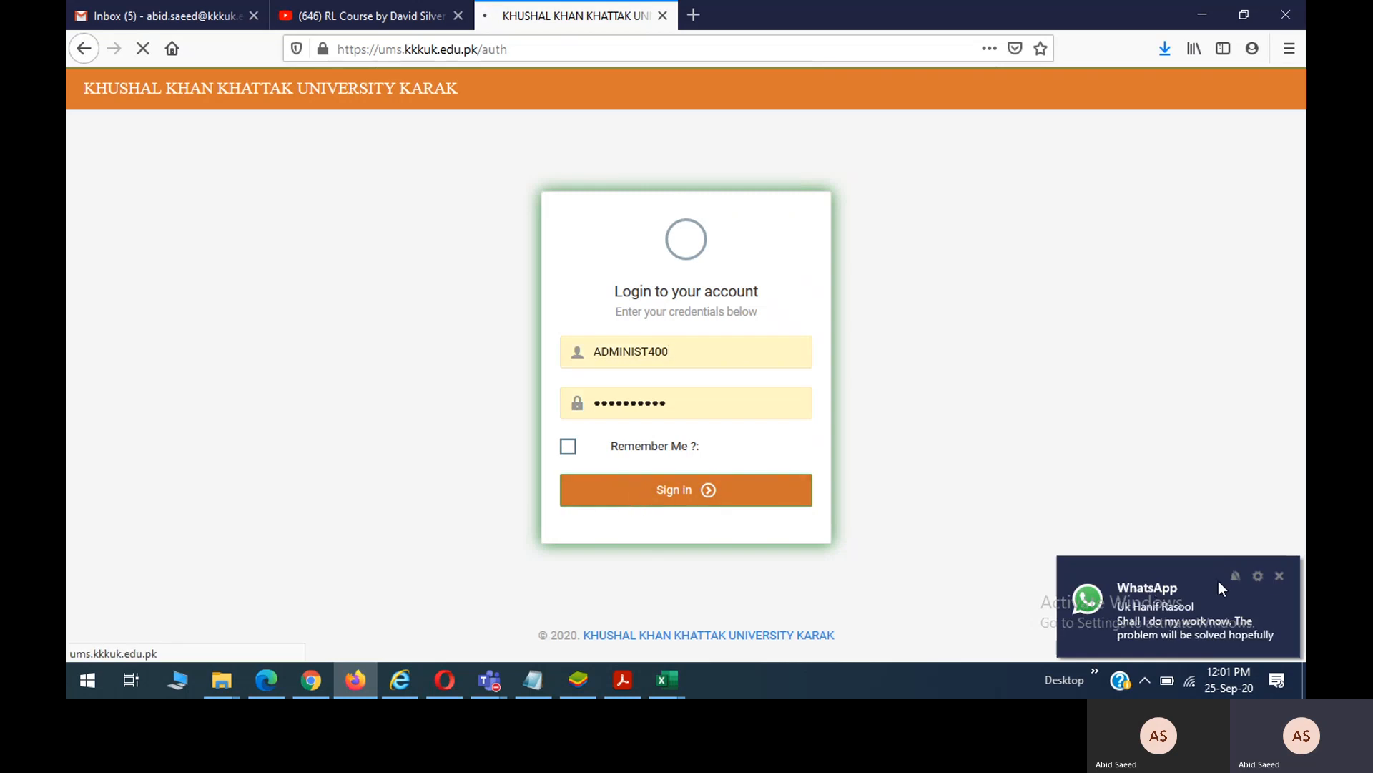
{"action": "left_click", "coordinate": [1278, 574]}
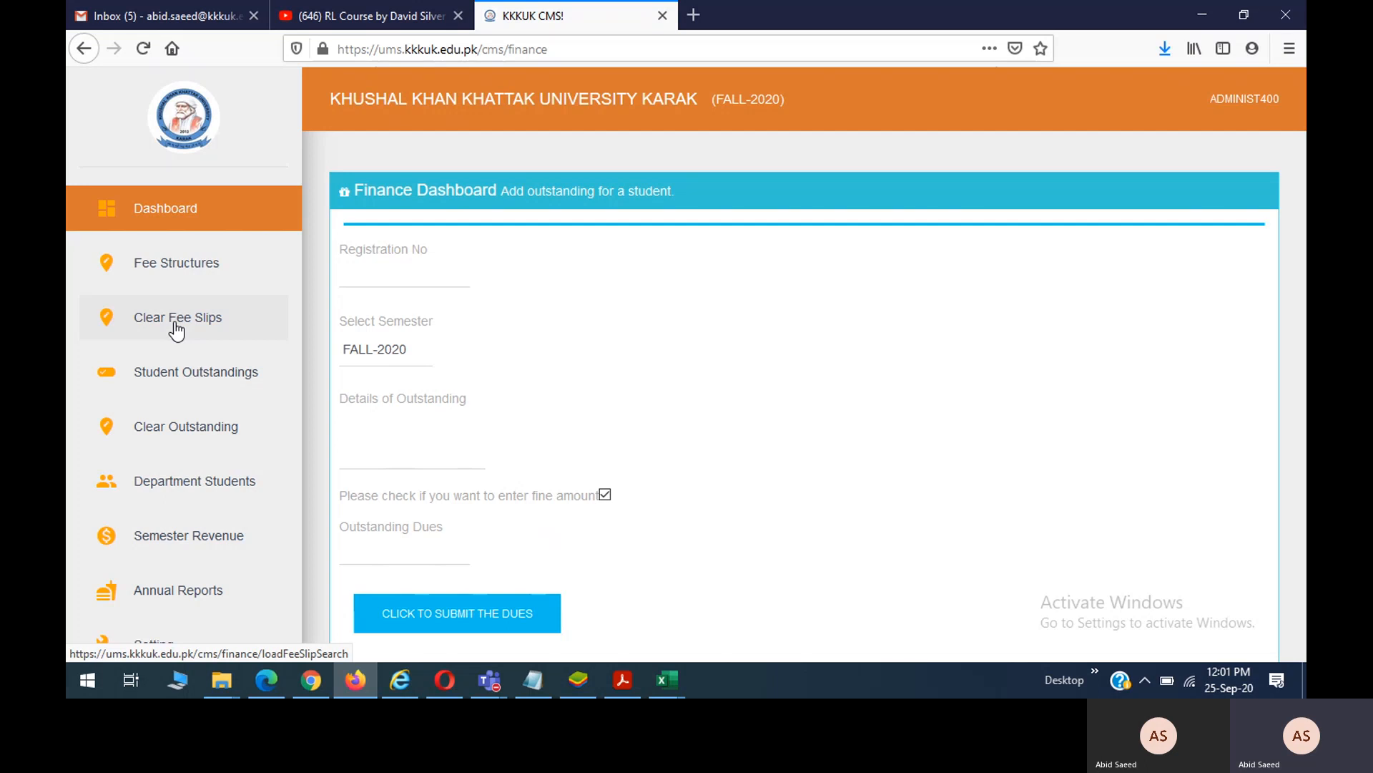
Open the Fee Slip Search form, check the student, Notepad and HOD windows, then return.
{"action": "left_click", "coordinate": [177, 325]}
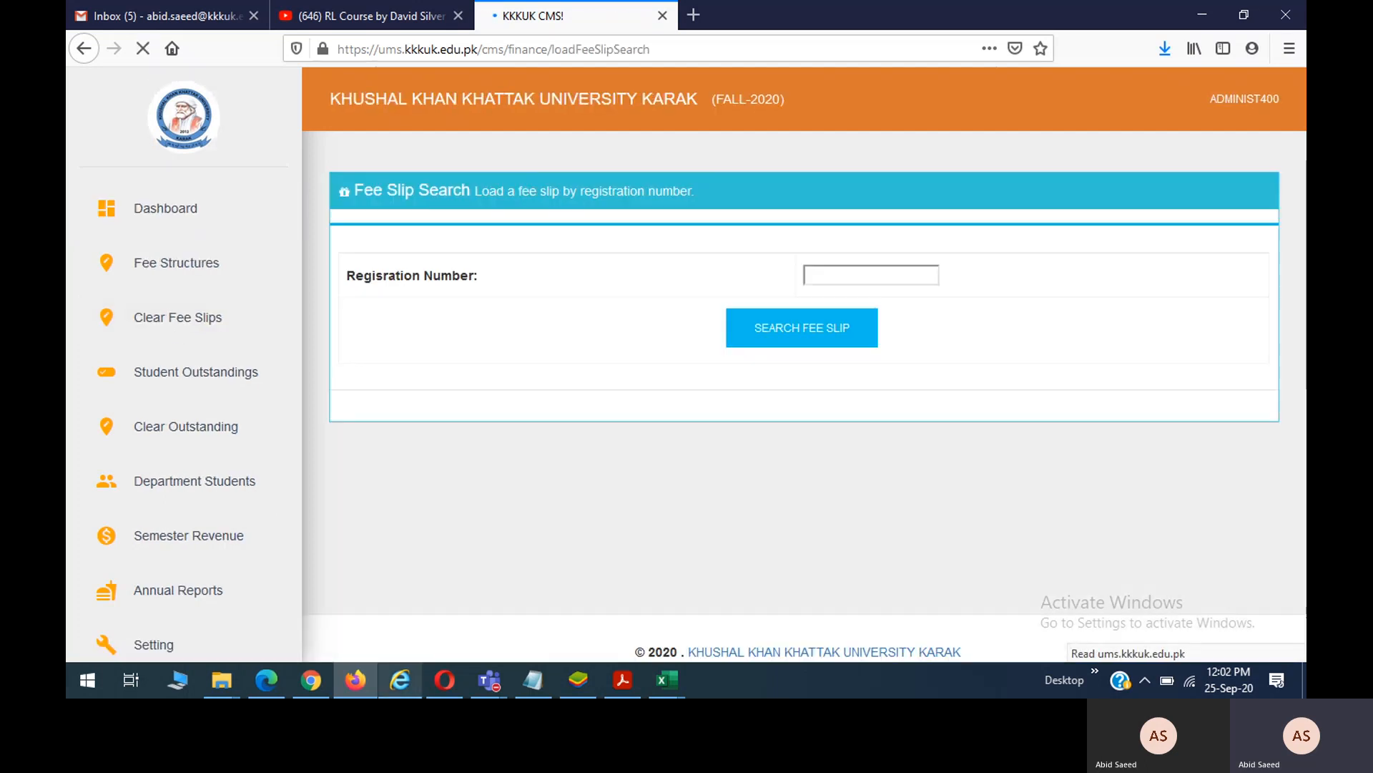
{"action": "left_click", "coordinate": [405, 681]}
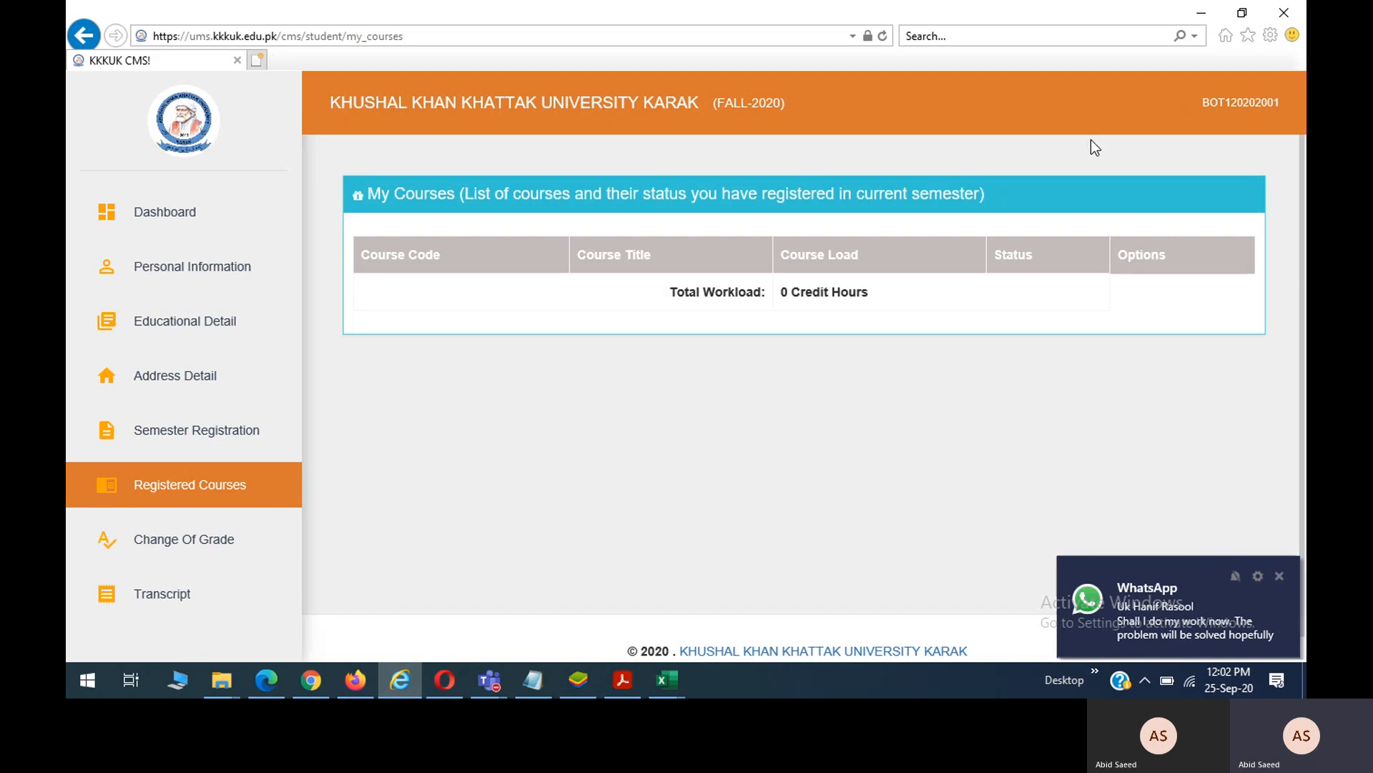
{"action": "left_click", "coordinate": [1278, 572]}
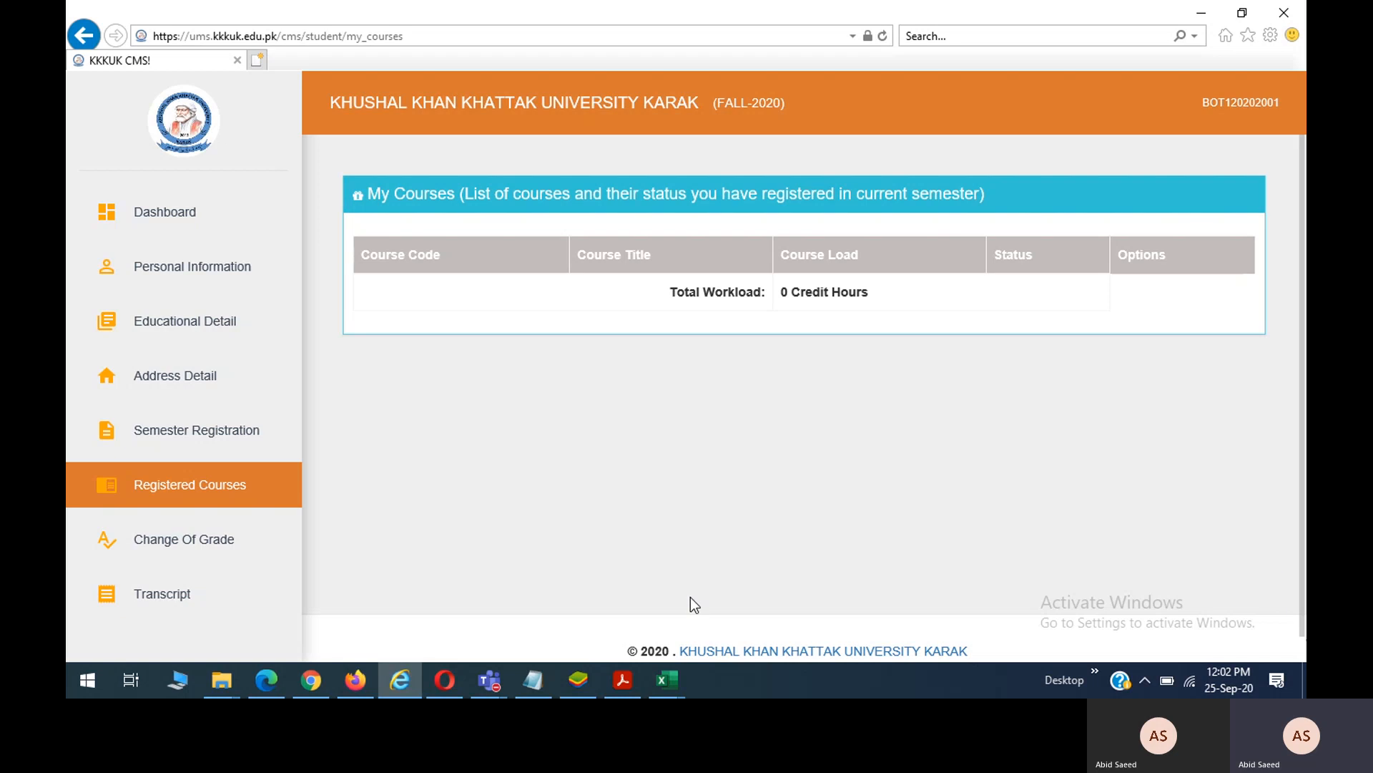
{"action": "left_click", "coordinate": [535, 680]}
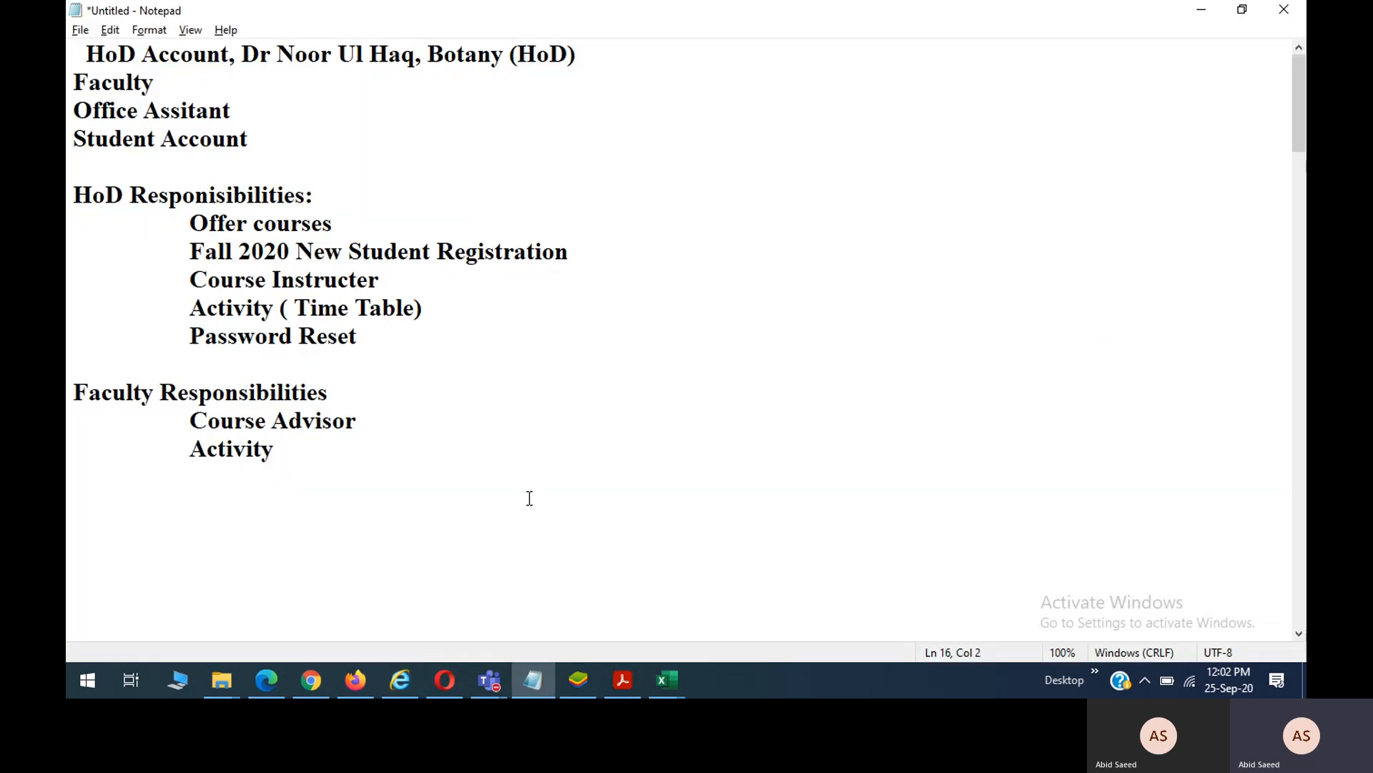
{"action": "left_click", "coordinate": [400, 679]}
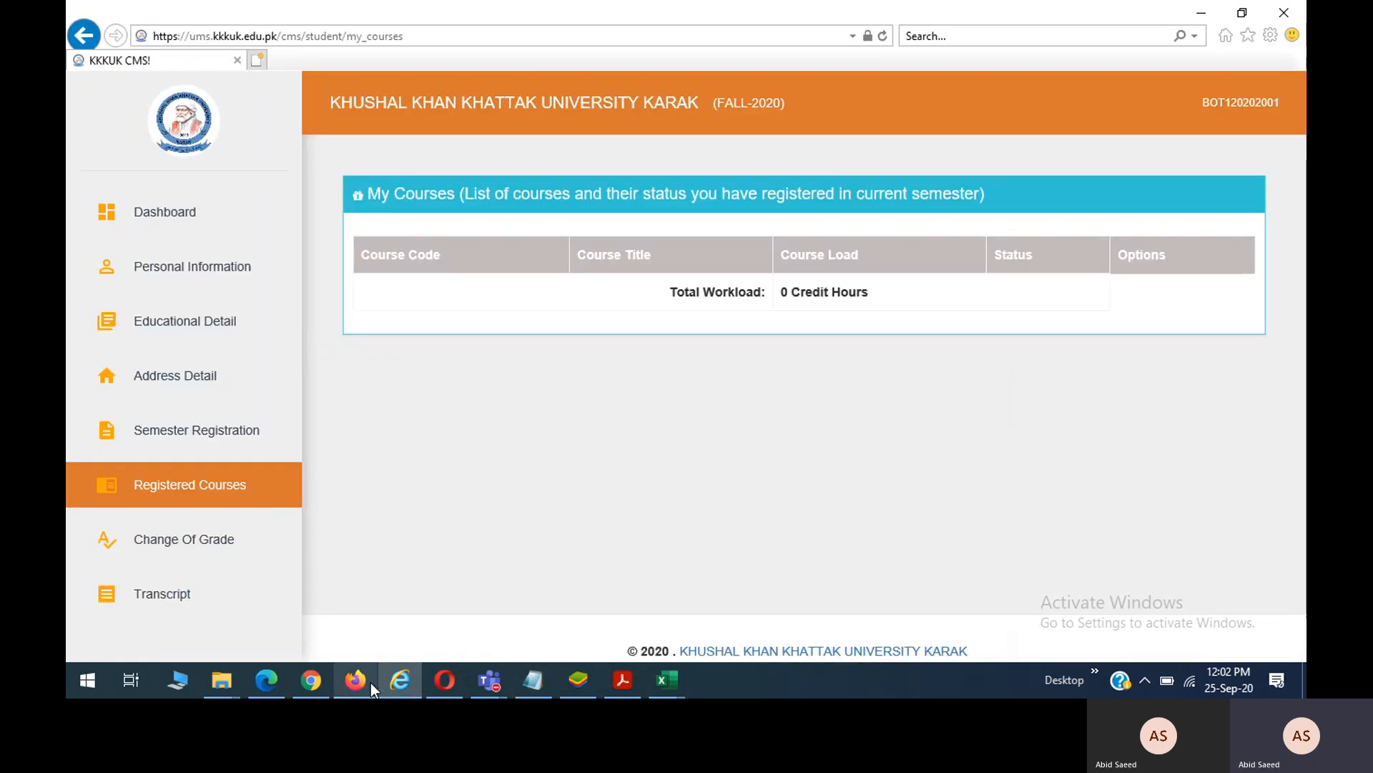
{"action": "left_click", "coordinate": [312, 681]}
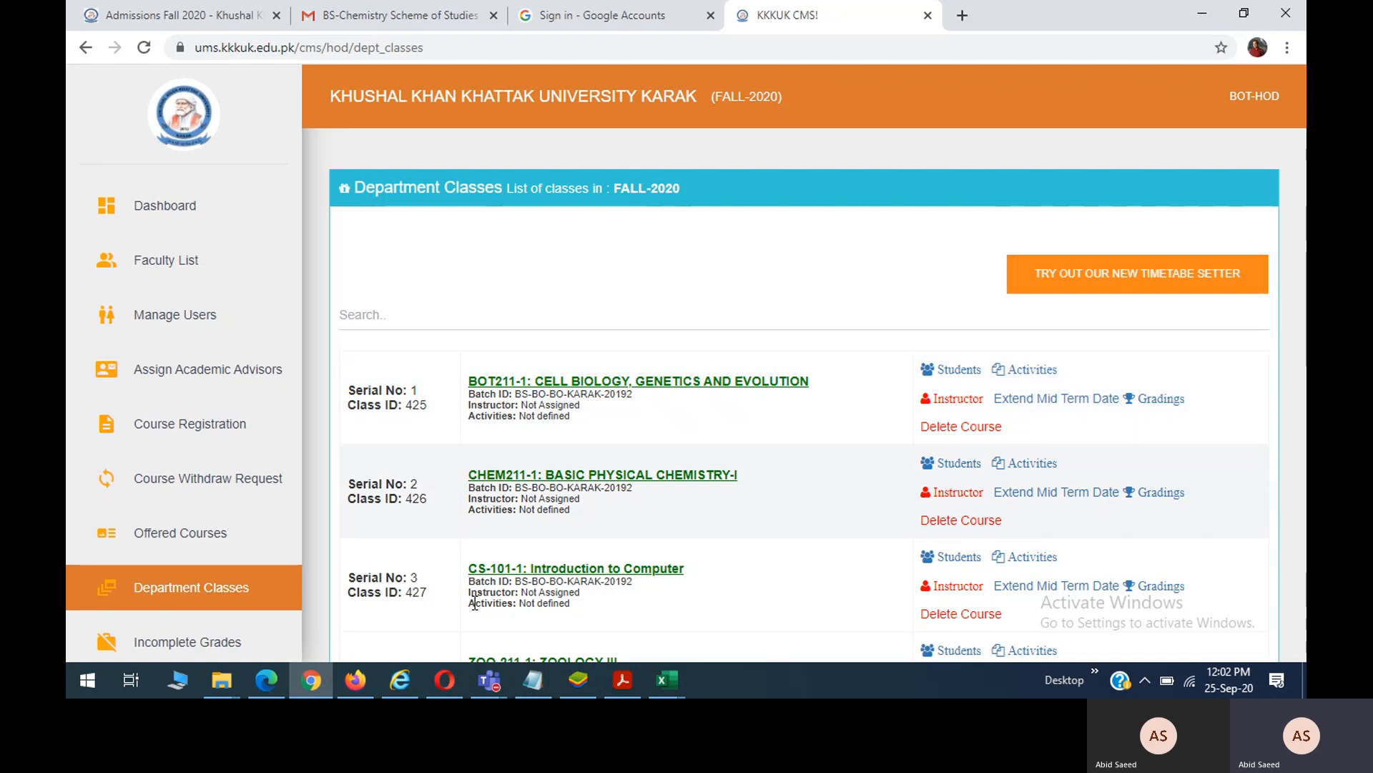
{"action": "left_click", "coordinate": [360, 679]}
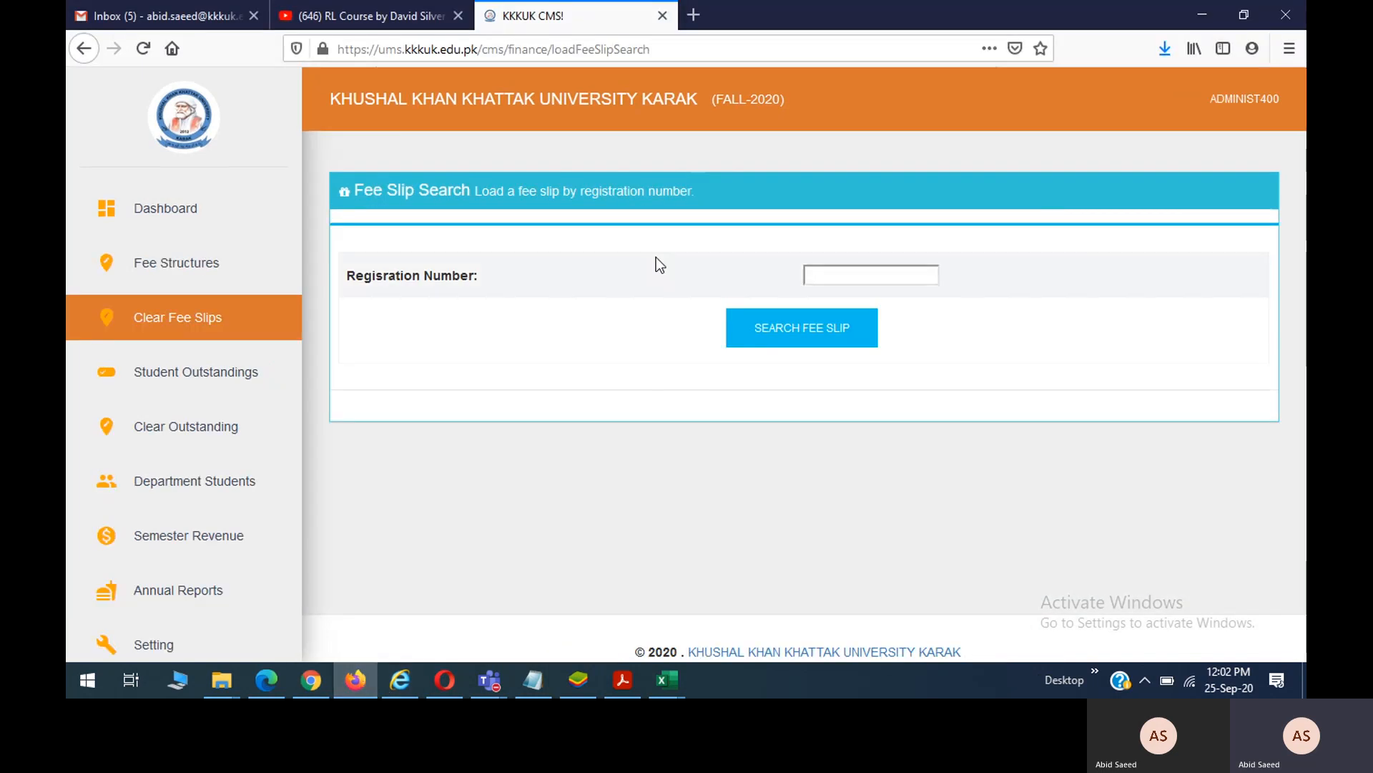
Start entering the student's registration number and cycle through the open browser windows.
{"action": "left_click", "coordinate": [822, 276]}
{"action": "type", "text": "BC"}
{"action": "key", "text": "alt+Tab"}
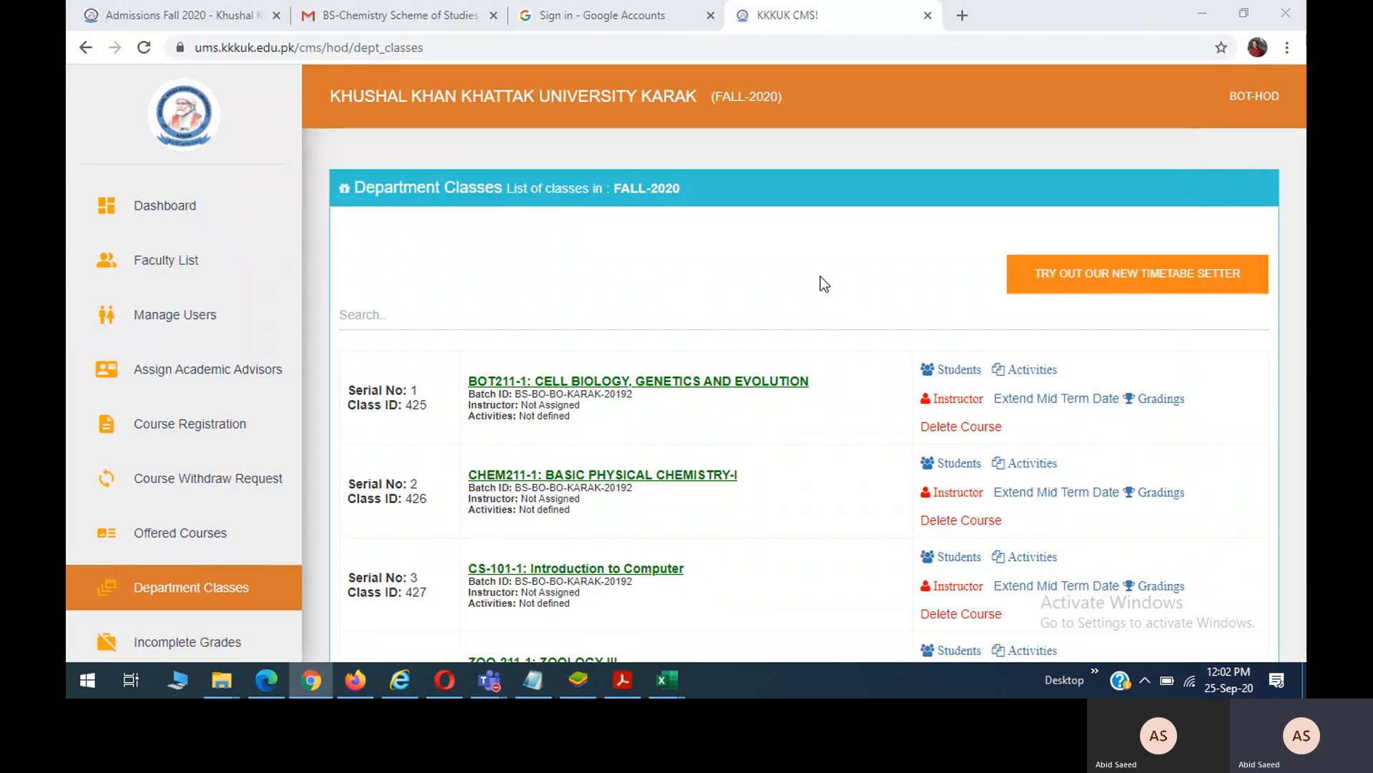
{"action": "key", "text": "alt+Tab"}
{"action": "key", "text": "alt+Tab"}
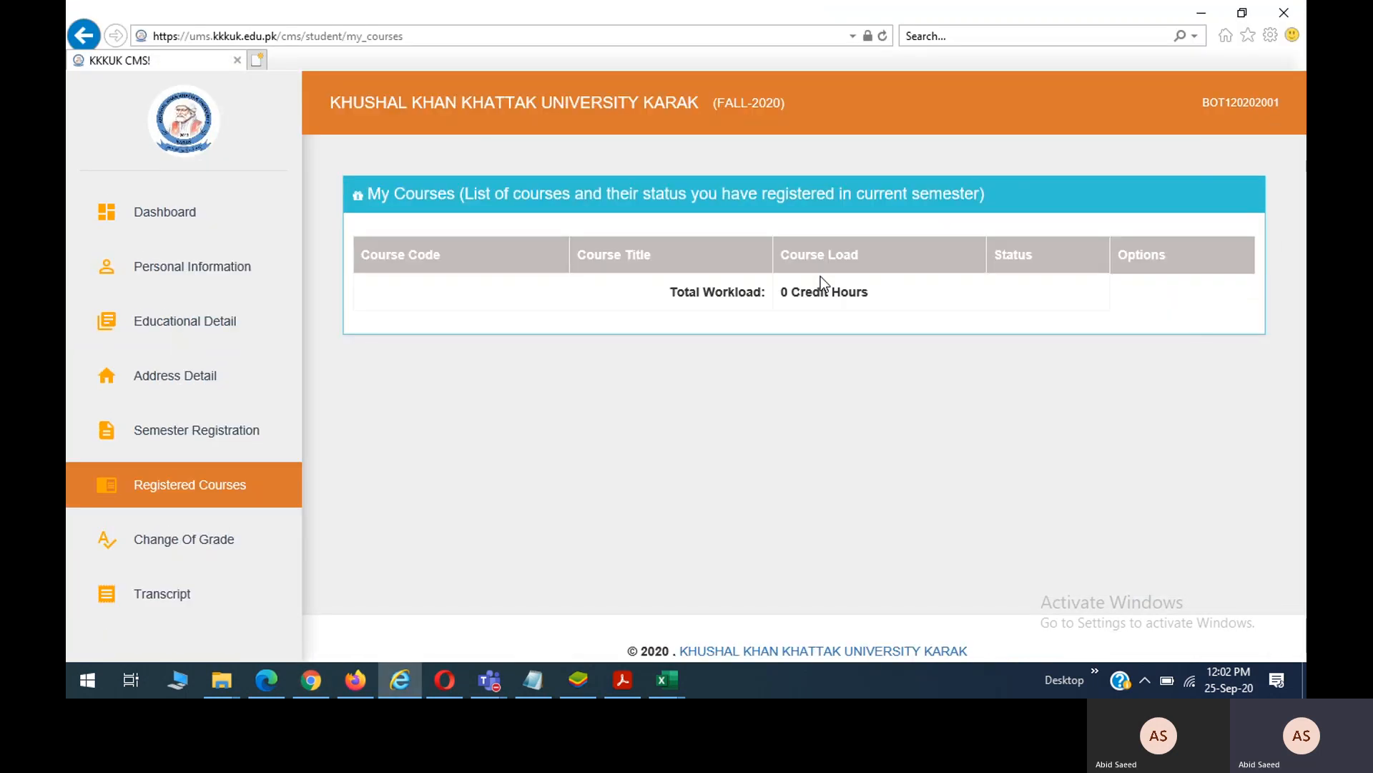
{"action": "key", "text": "alt+Tab"}
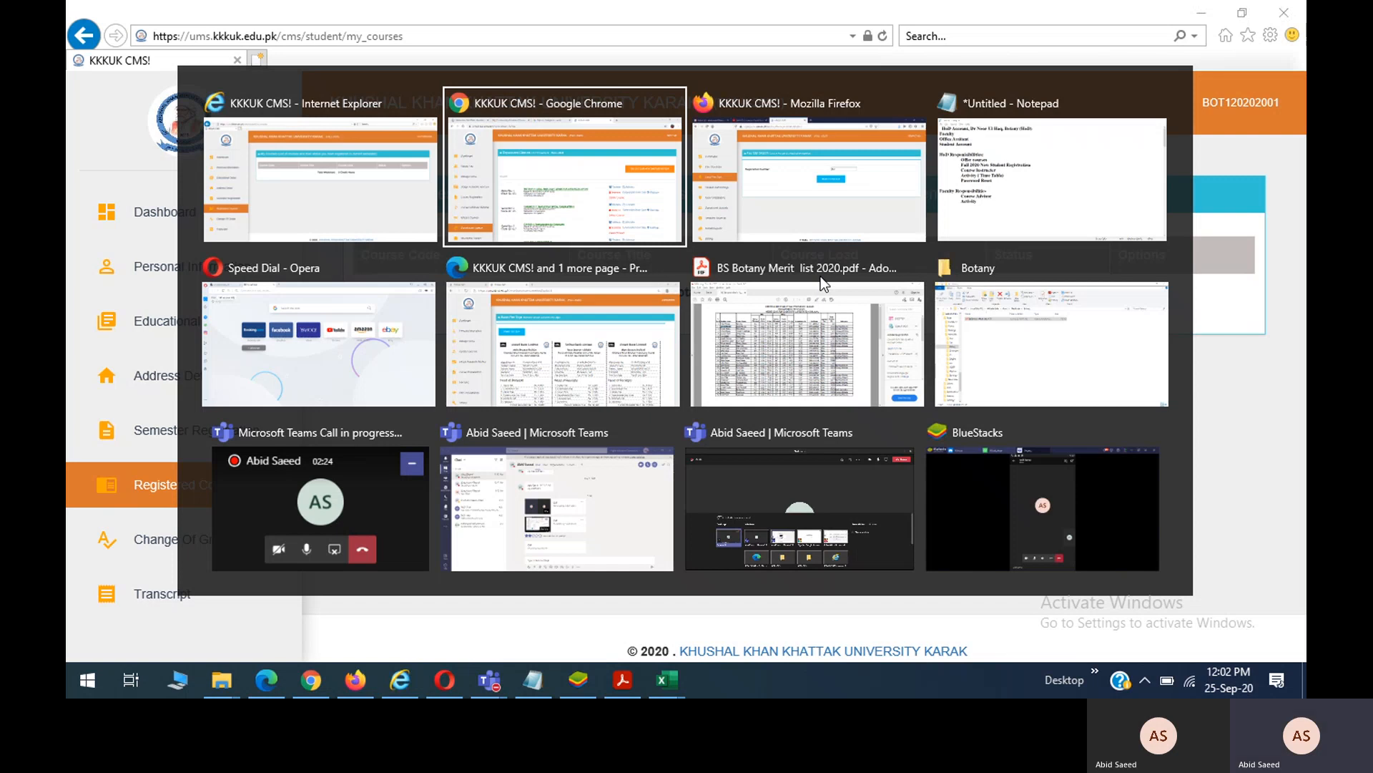
{"action": "key", "text": "alt+Tab"}
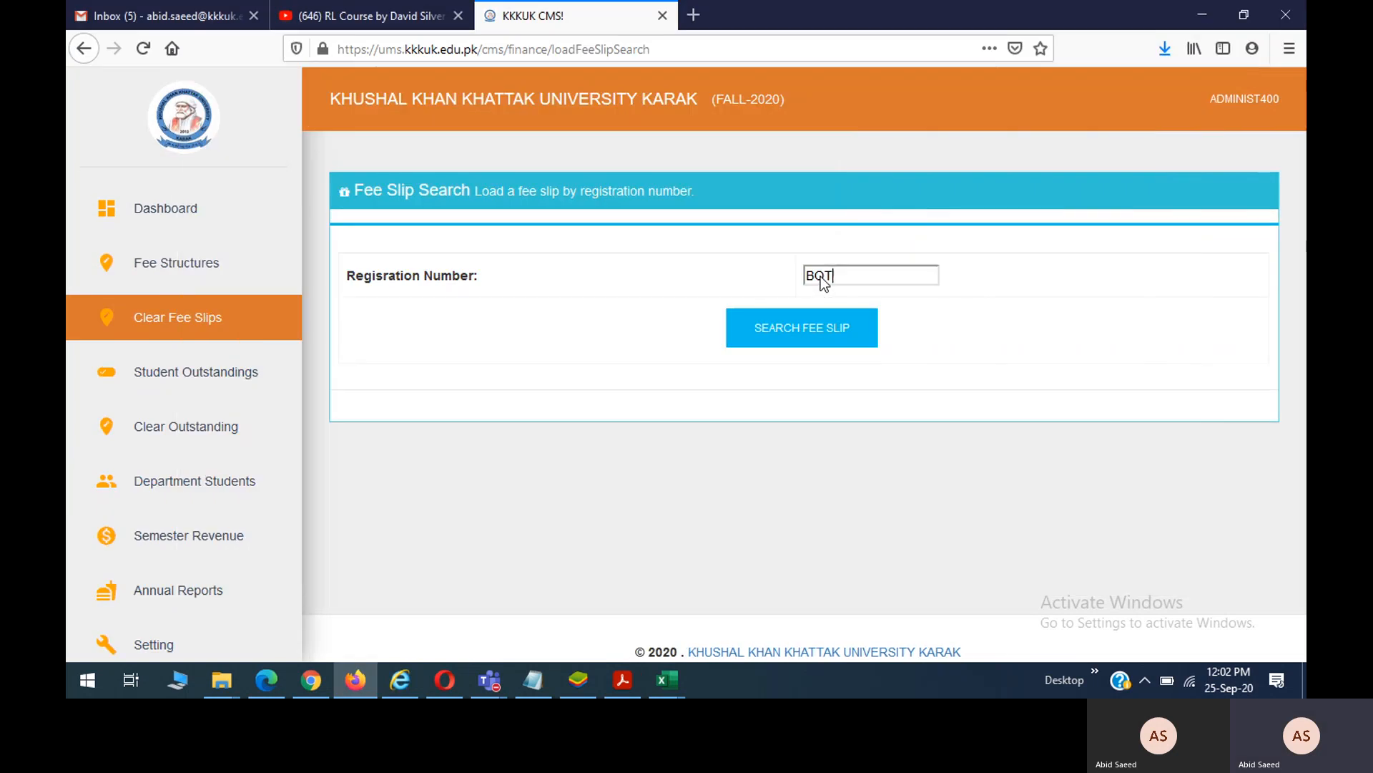
Complete the student's registration number and search, which reports no pending fee.
{"action": "type", "text": "02001"}
{"action": "left_click", "coordinate": [800, 338]}
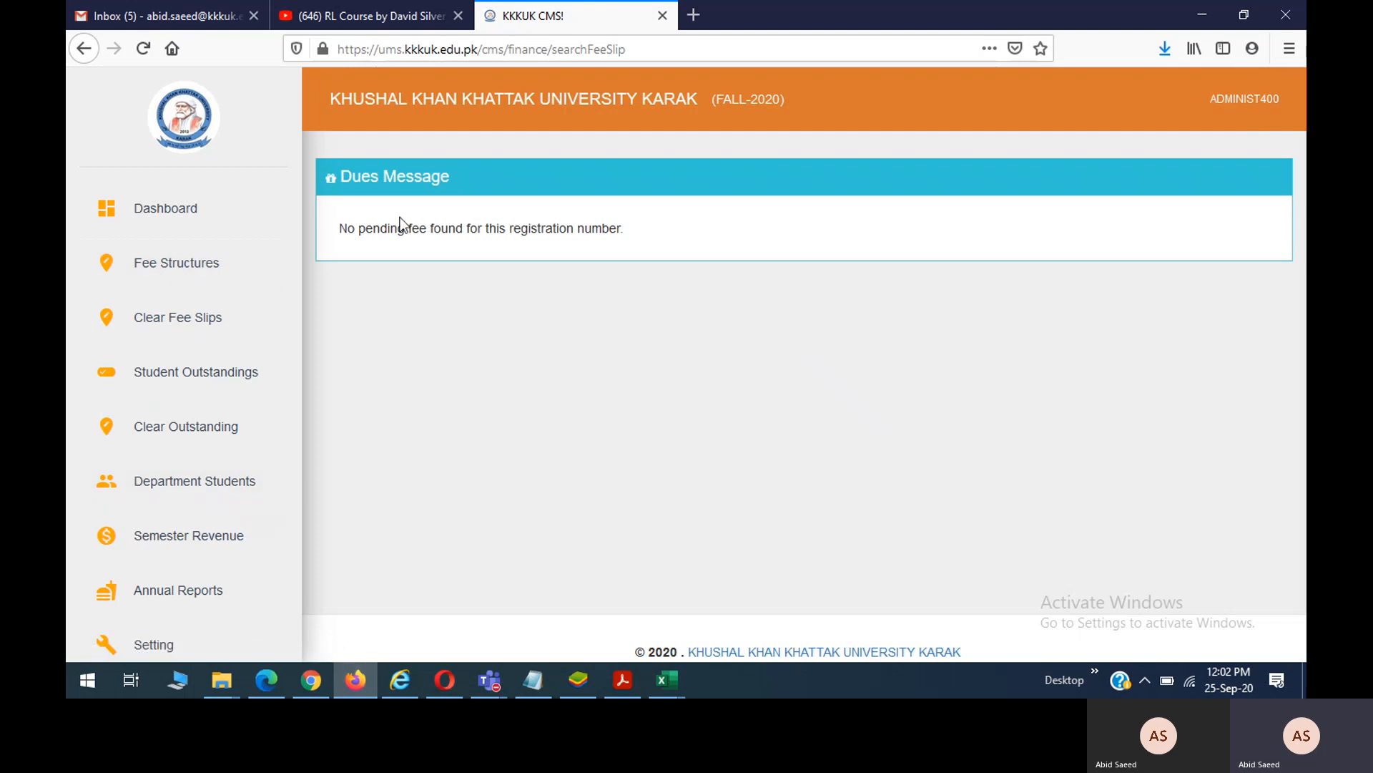
Bring the HOD's FALL-2020 Department Classes list forward, scroll to ZOO-211-1, then return to the fee slip.
{"action": "left_click", "coordinate": [358, 680]}
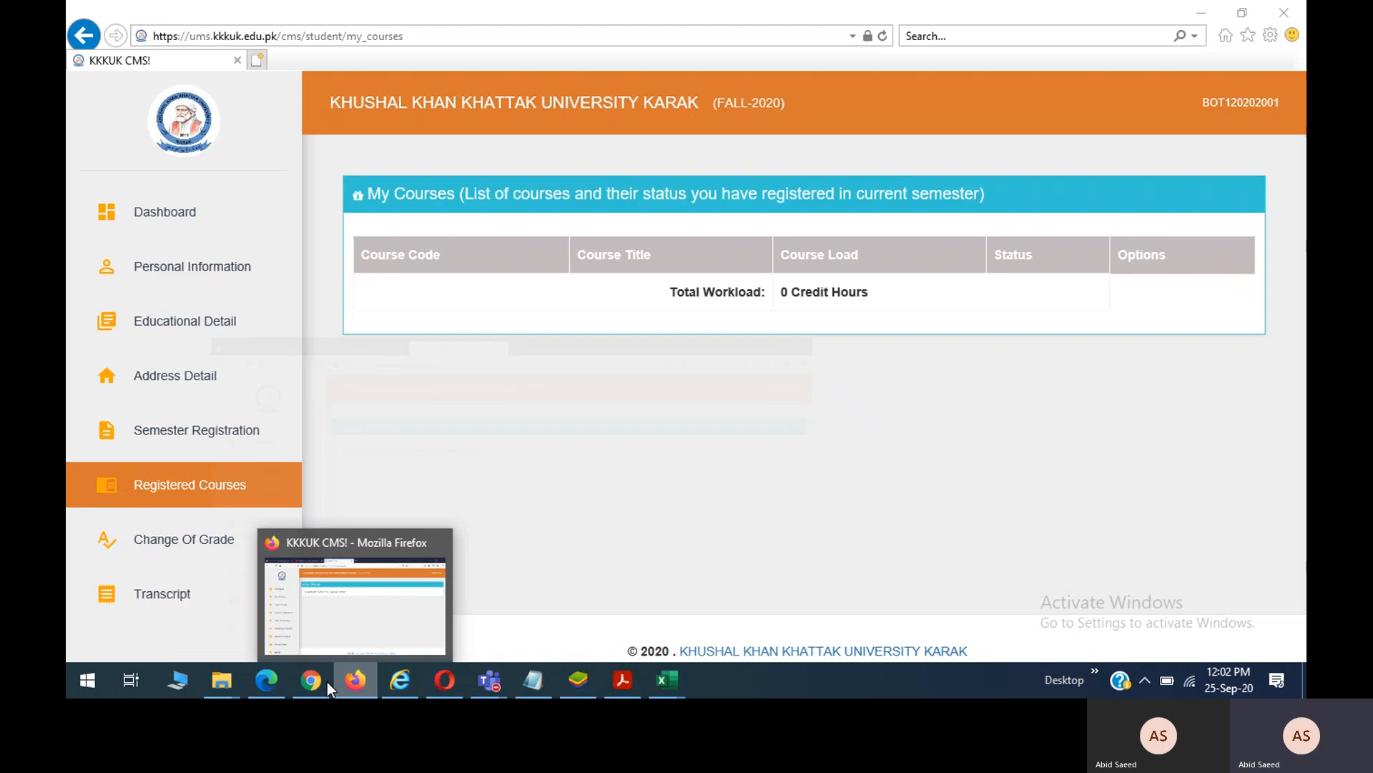
{"action": "left_click", "coordinate": [315, 681]}
{"action": "left_click", "coordinate": [315, 681]}
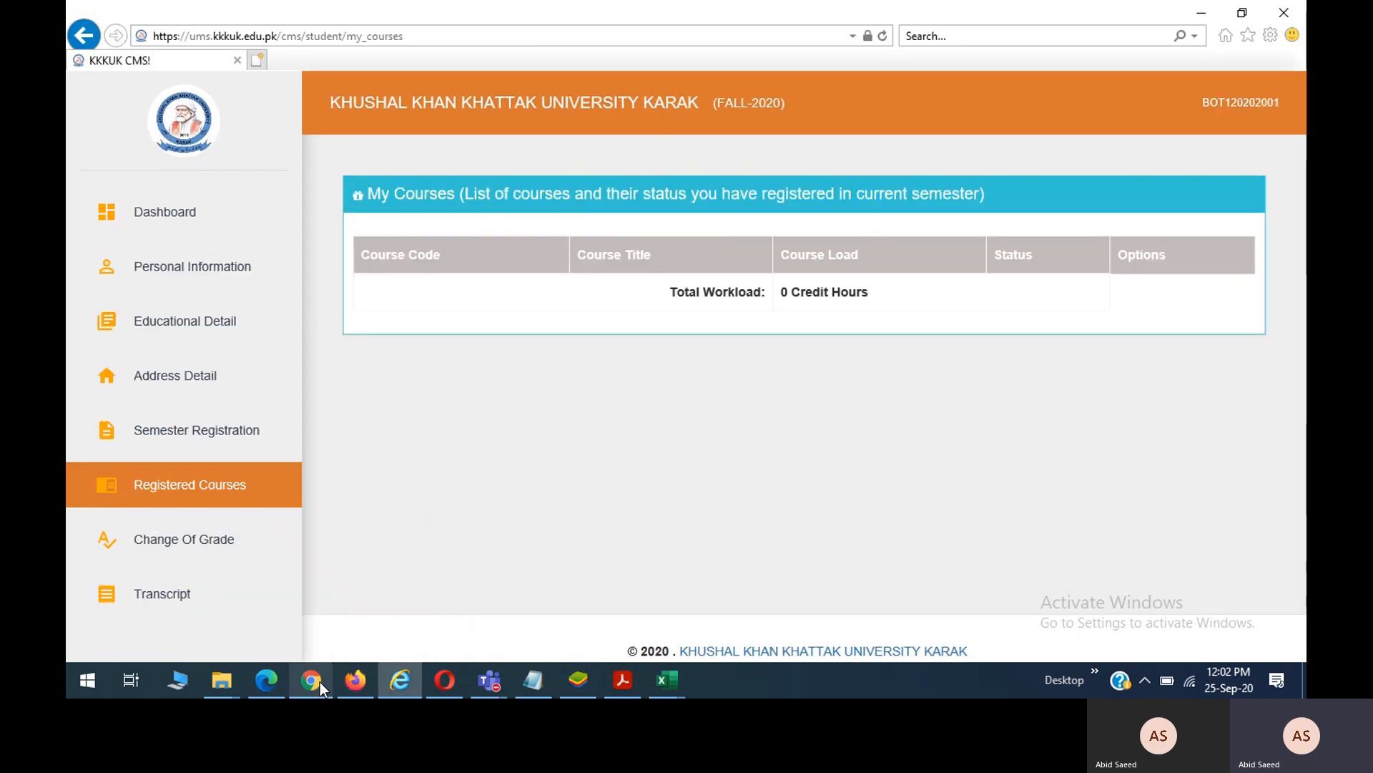
{"action": "mouse_move", "coordinate": [348, 687]}
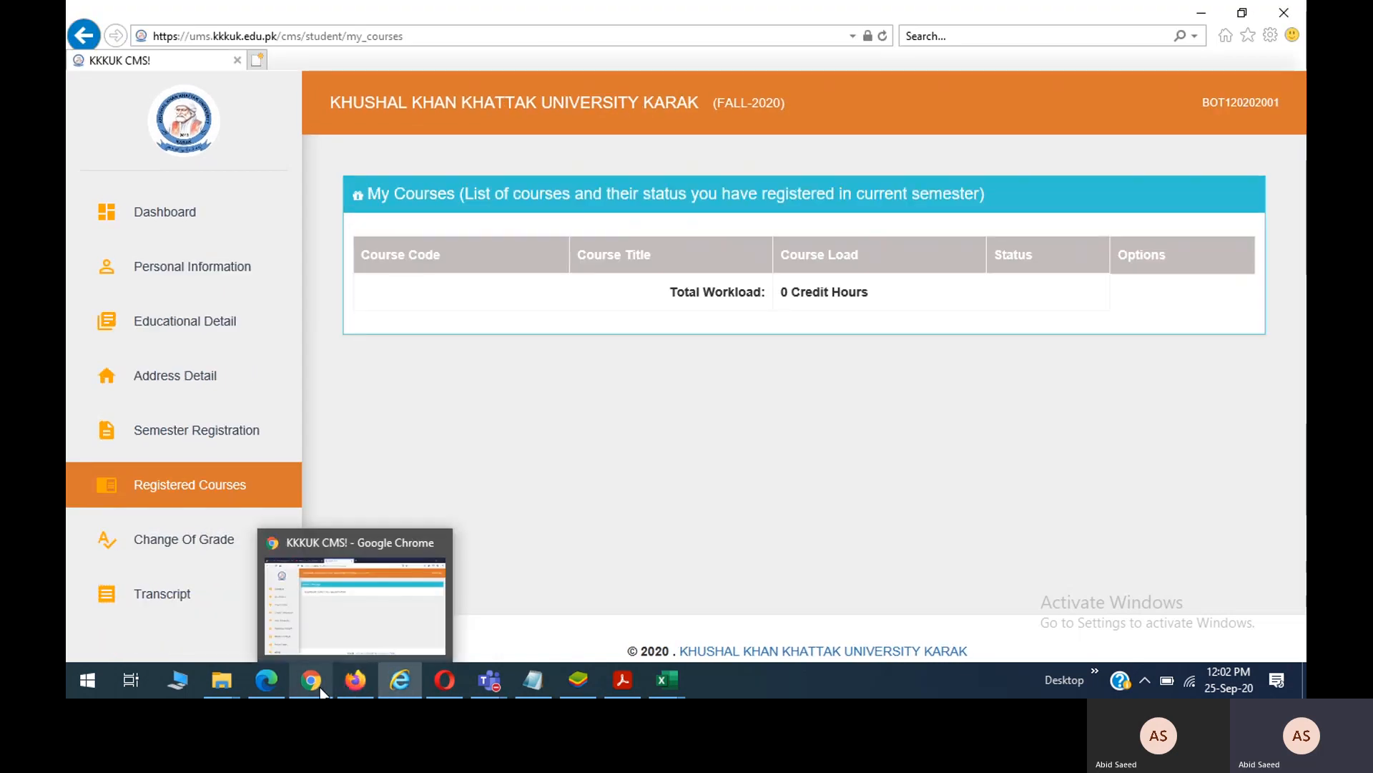
{"action": "left_click", "coordinate": [311, 607]}
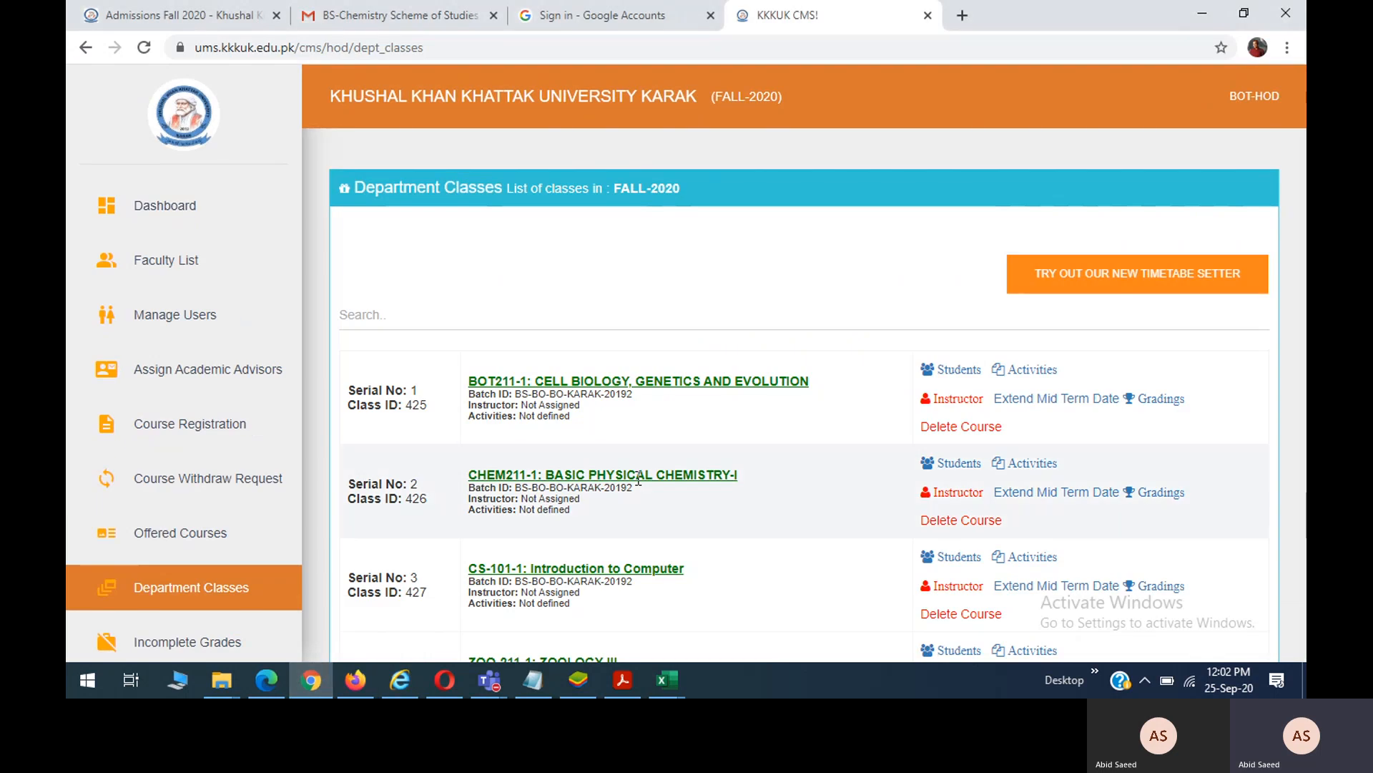
{"action": "scroll", "coordinate": [639, 480], "scroll_direction": "down", "scroll_amount": 1}
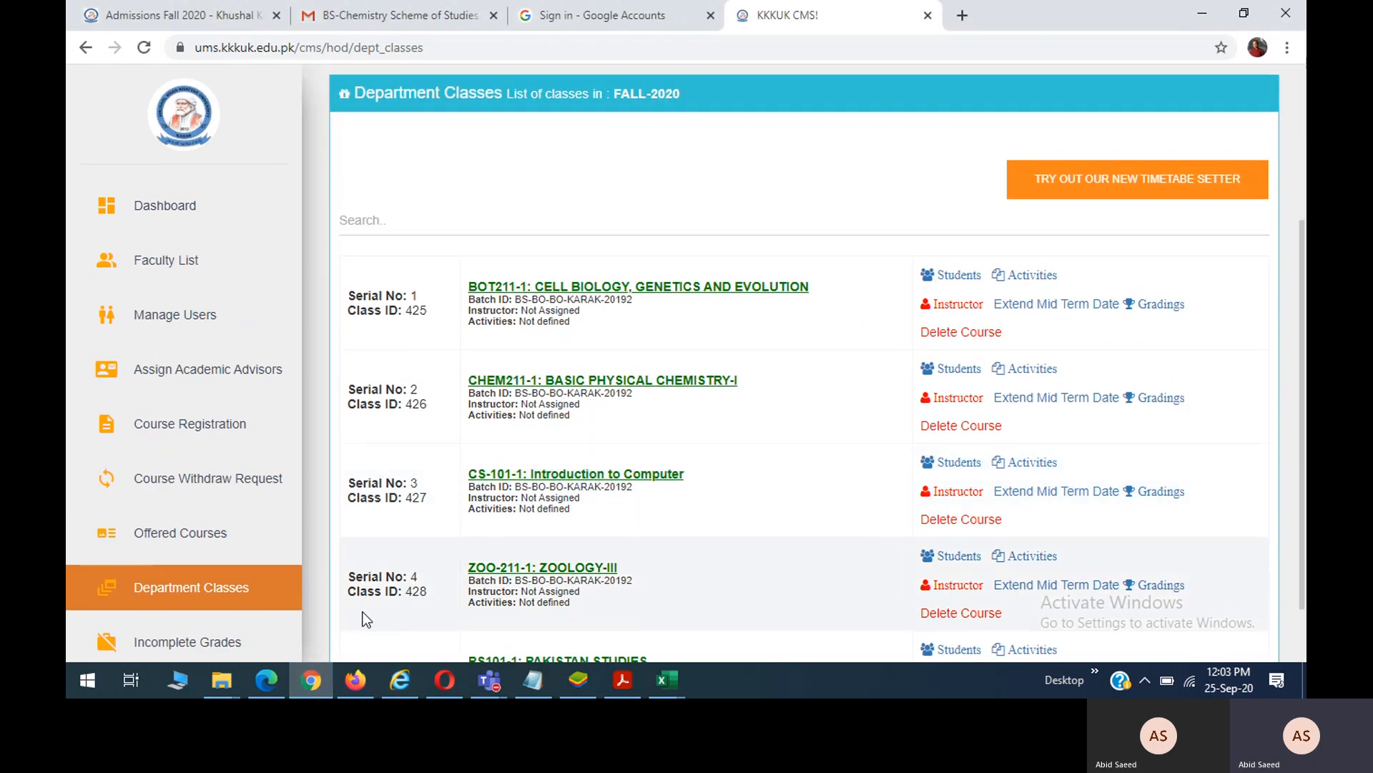
{"action": "left_click", "coordinate": [273, 676]}
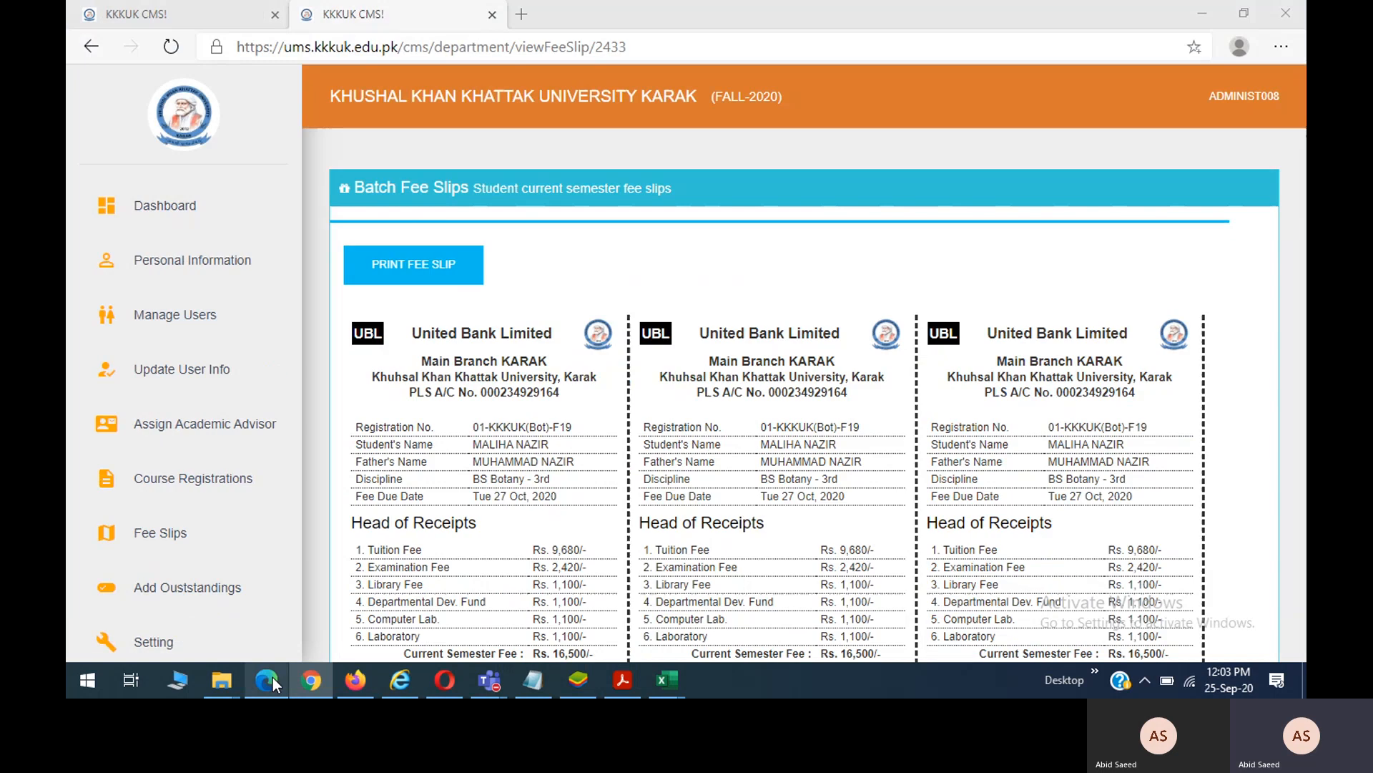
Scroll the fee slip, then open Batch Fee Slips showing FALL-2020 (2 students) and FALL-2019 (27).
{"action": "scroll", "coordinate": [749, 371], "scroll_direction": "down", "scroll_amount": 2}
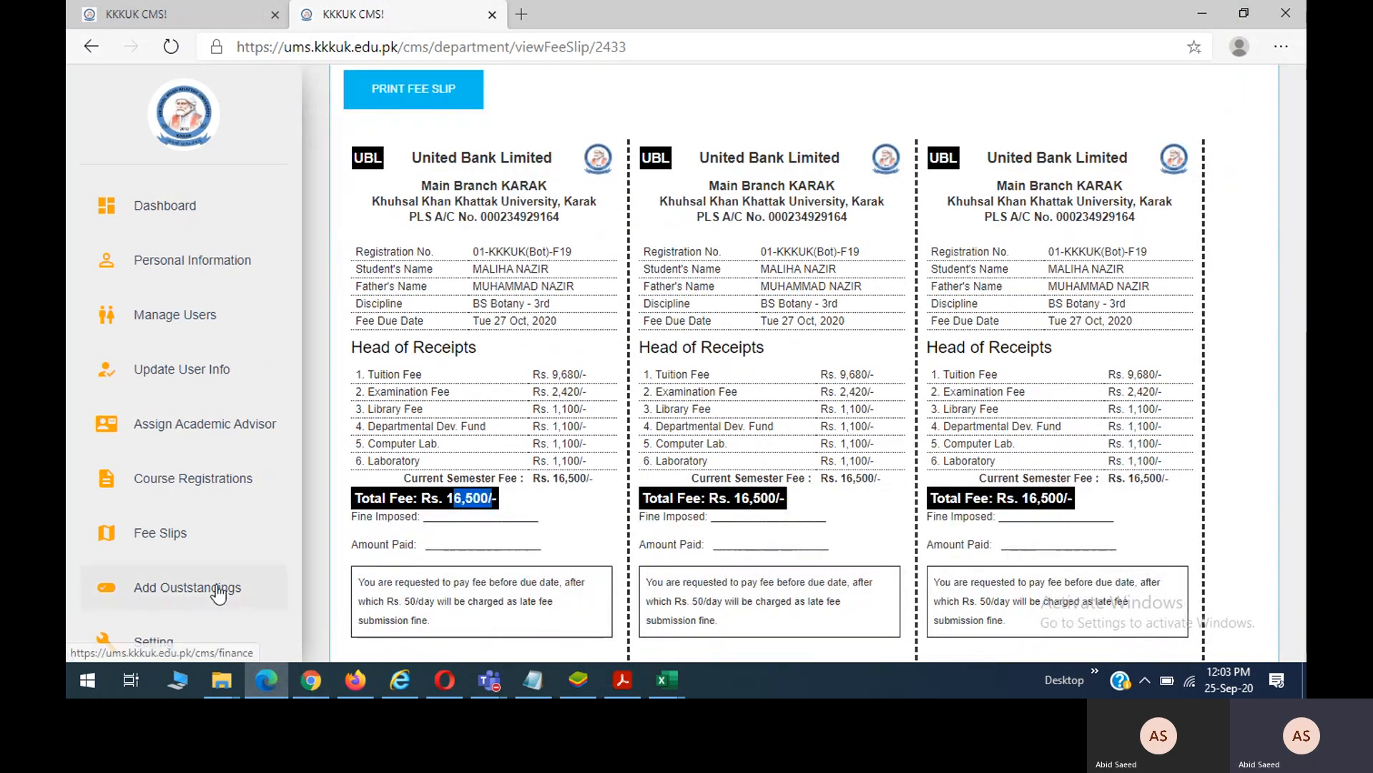
{"action": "left_click", "coordinate": [175, 551]}
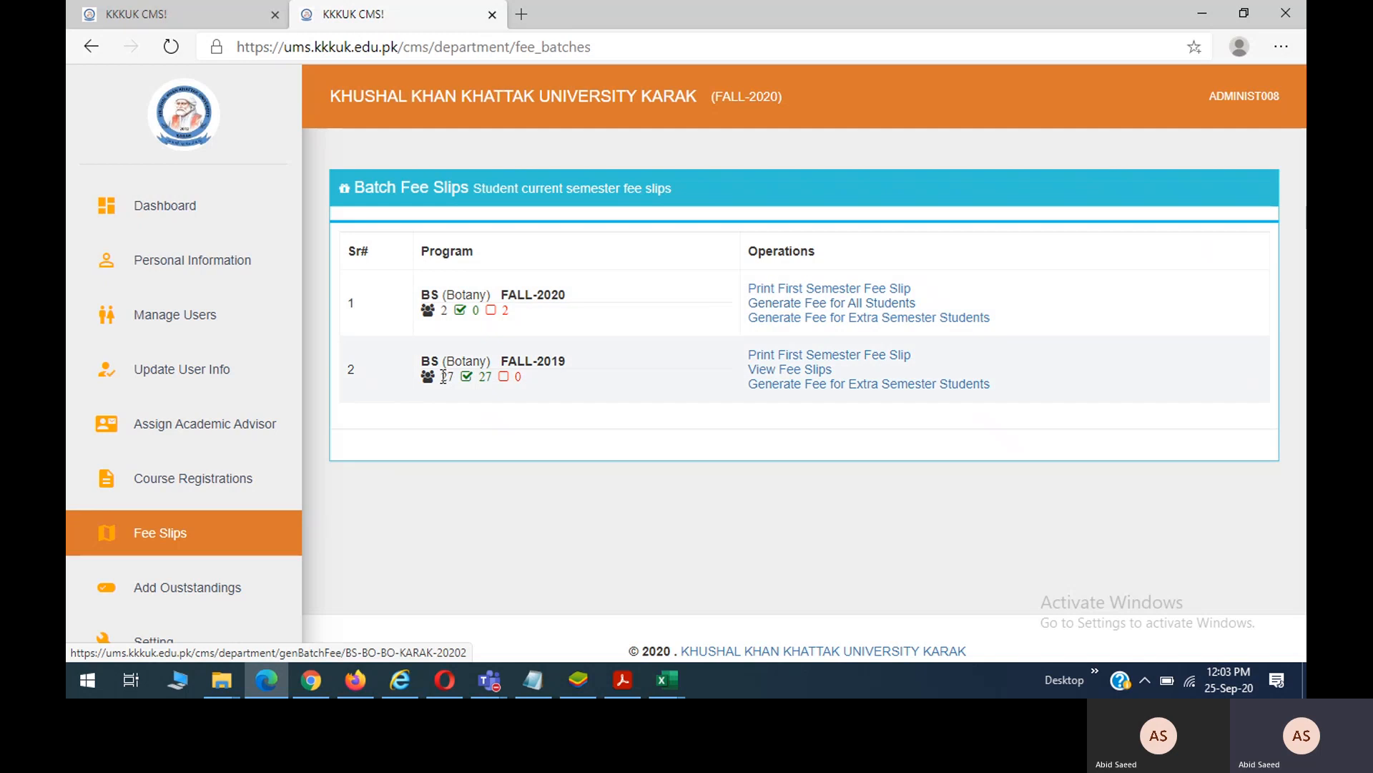
Open the BS Botany FALL-2019 batch's student fee slips in a new tab and view it.
{"action": "right_click", "coordinate": [785, 377]}
{"action": "left_click", "coordinate": [804, 392]}
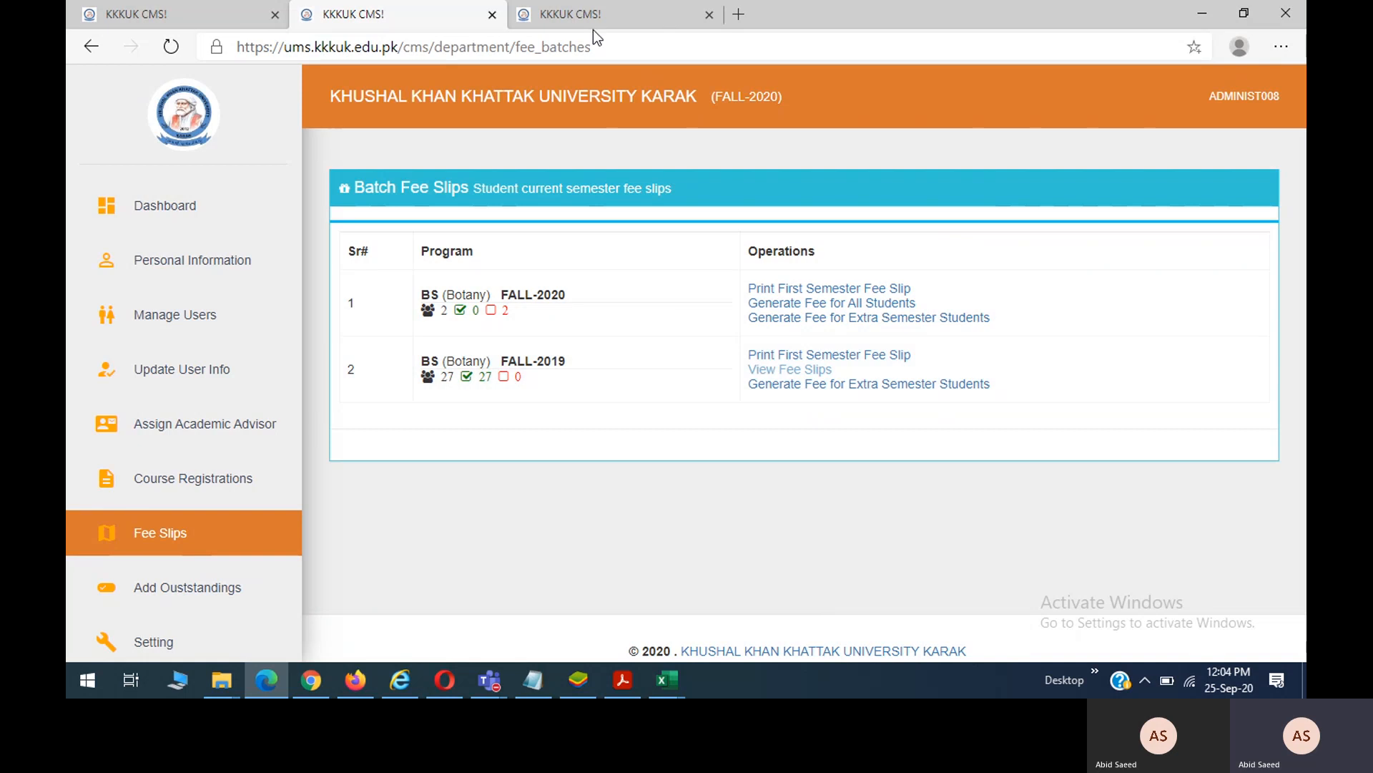
{"action": "left_click", "coordinate": [594, 19]}
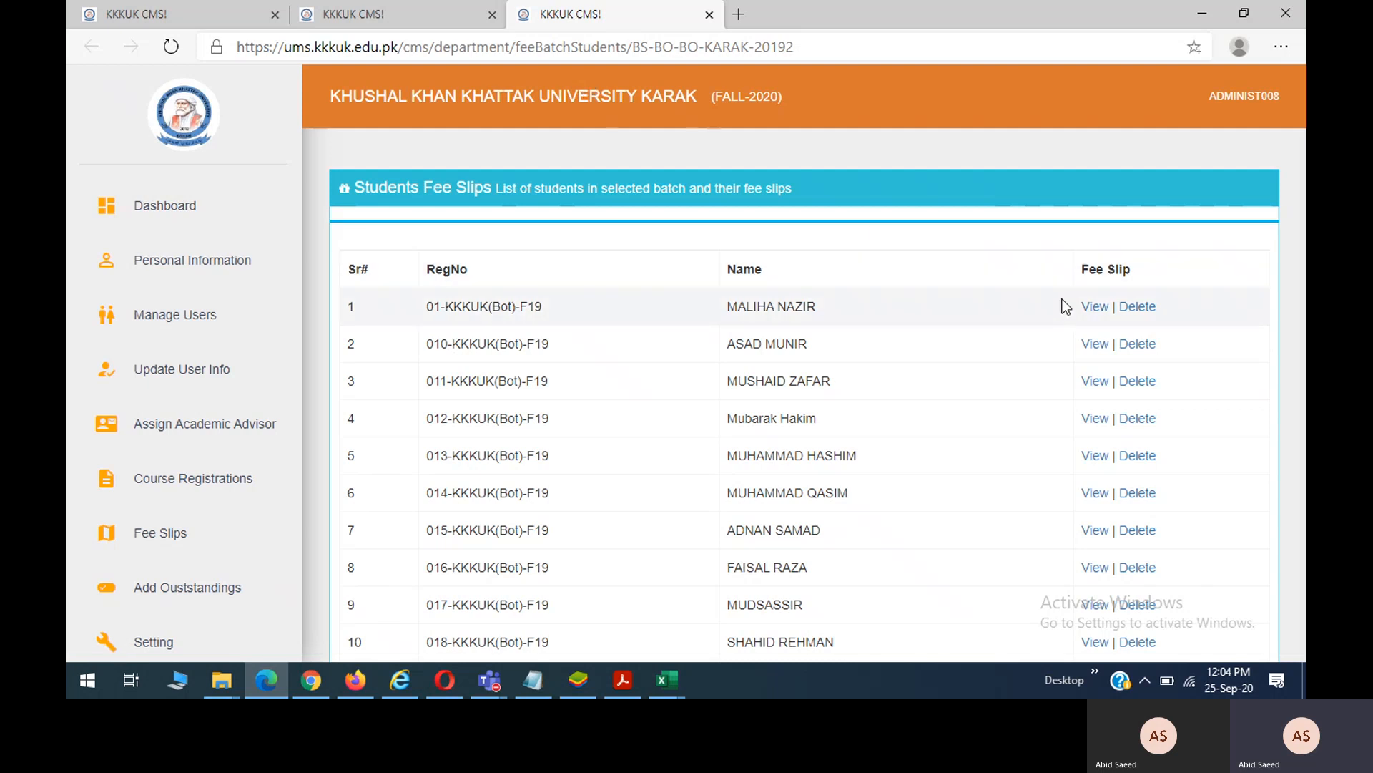
Open the second FALL-2019 student's fee slip: Rs. 16,500/- due by 27 Oct 2020.
{"action": "left_click", "coordinate": [1098, 349]}
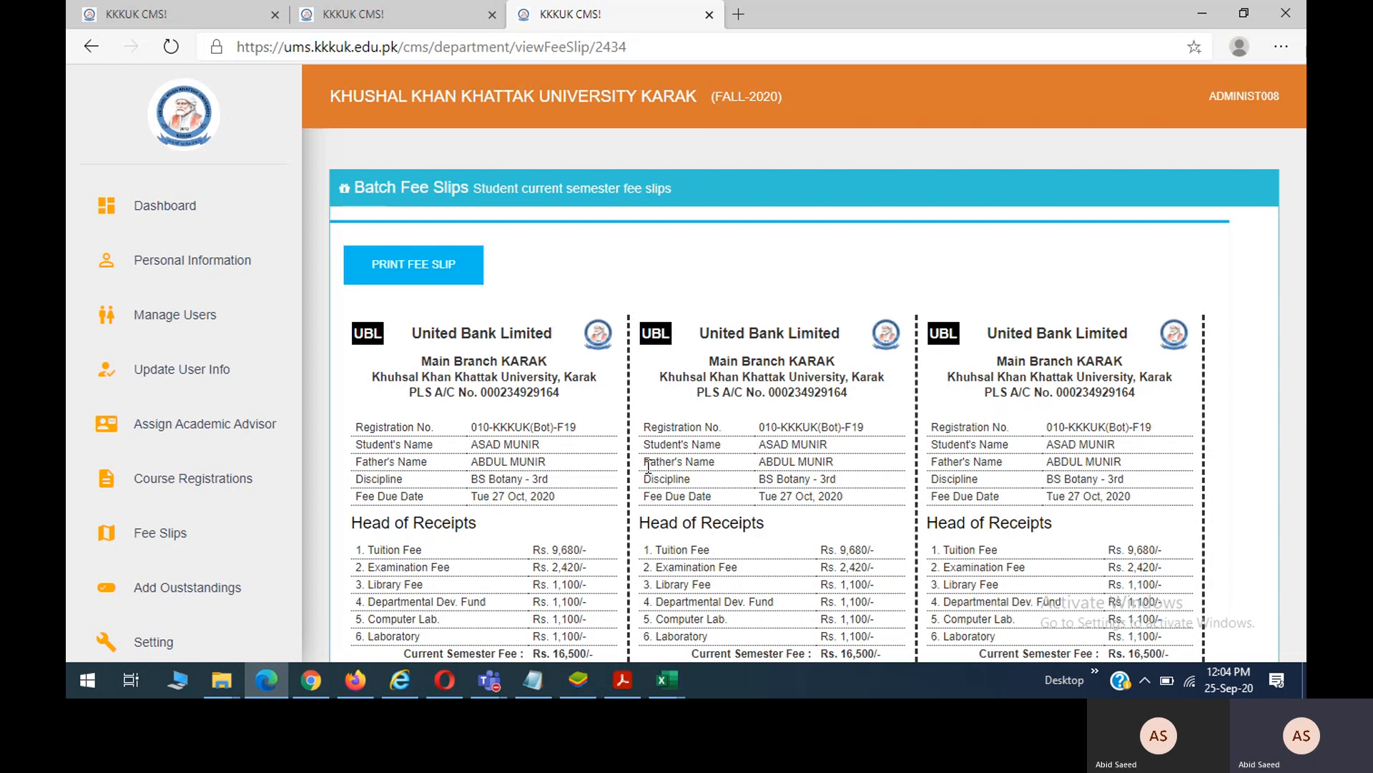
{"action": "scroll", "coordinate": [648, 465], "scroll_direction": "down", "scroll_amount": 7}
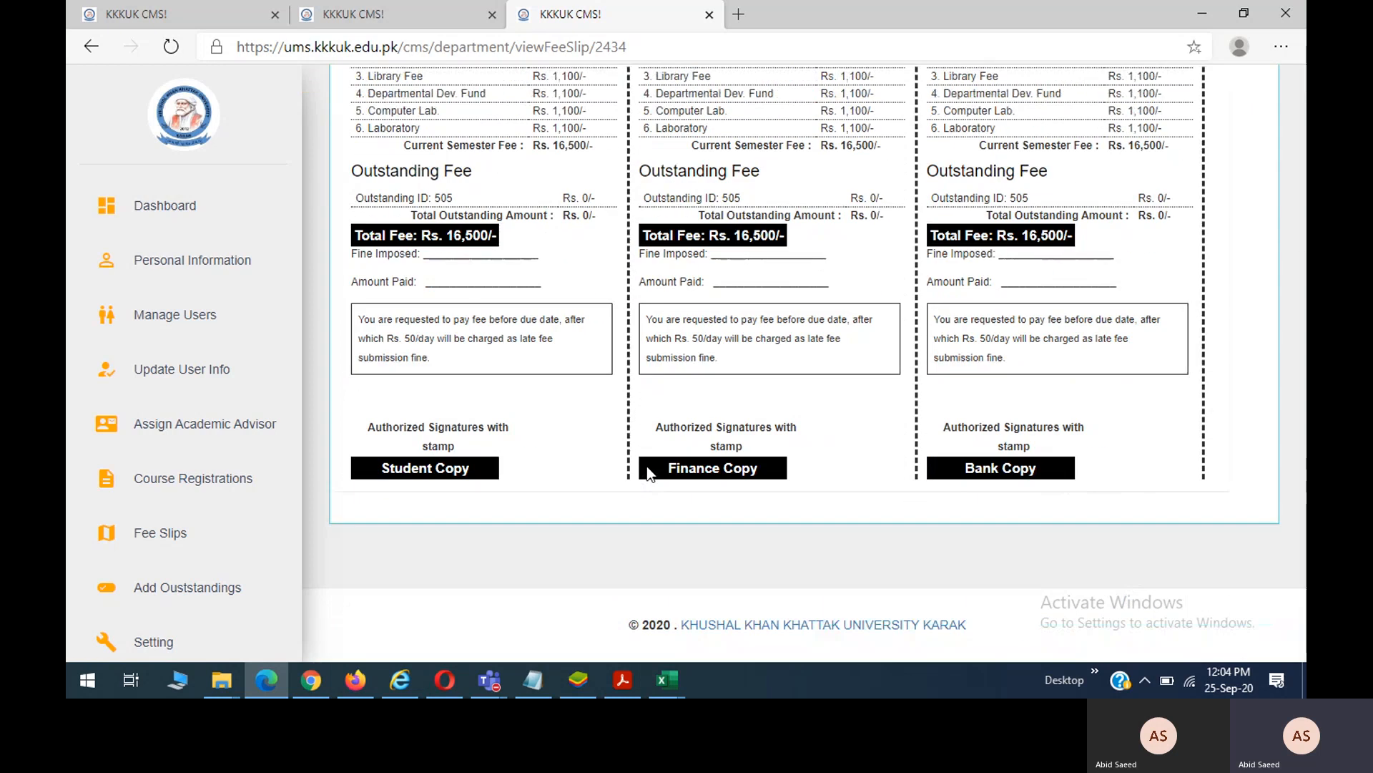
{"action": "scroll", "coordinate": [613, 332], "scroll_direction": "up", "scroll_amount": 5}
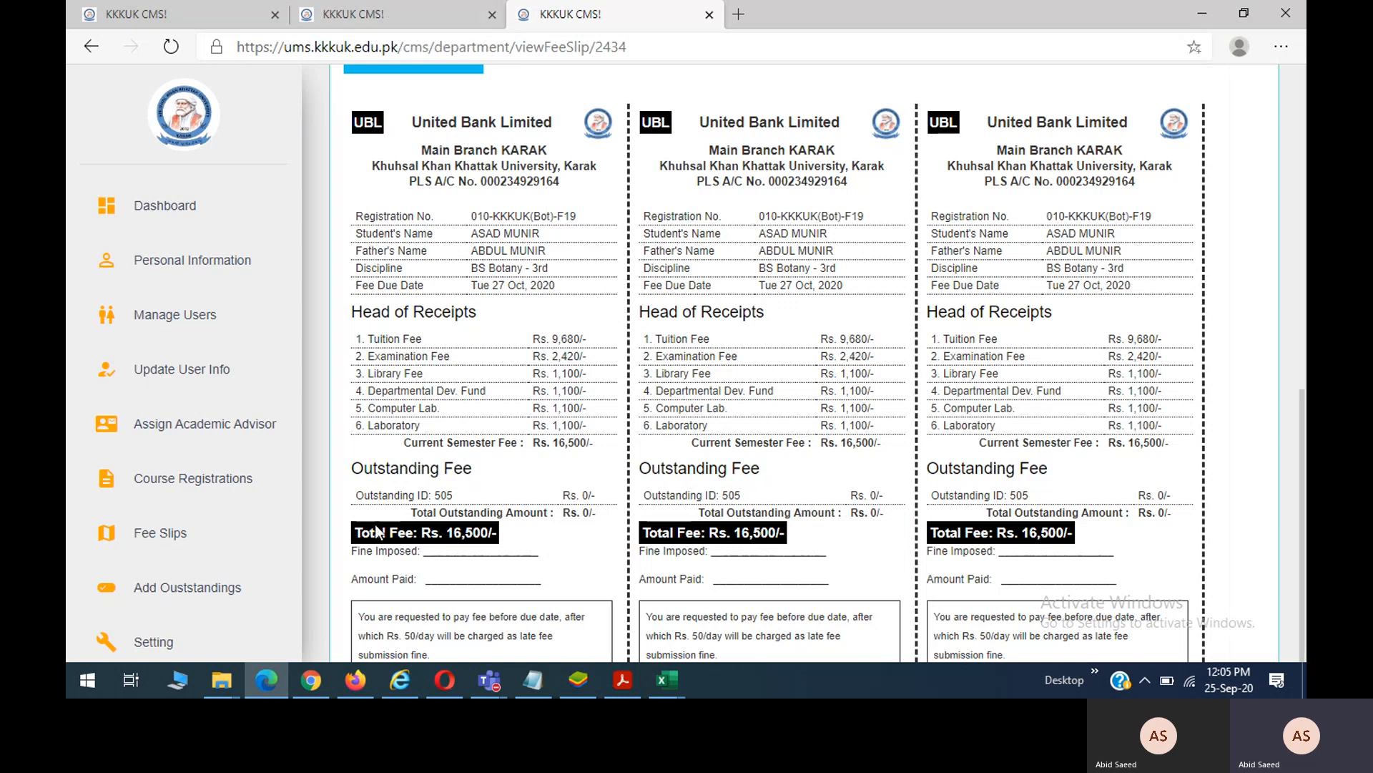
Open the Cell Biology, Genetics and Evolution class's instructor assignment page in a new tab.
{"action": "left_click", "coordinate": [318, 680]}
{"action": "scroll", "coordinate": [683, 410], "scroll_direction": "down", "scroll_amount": 1}
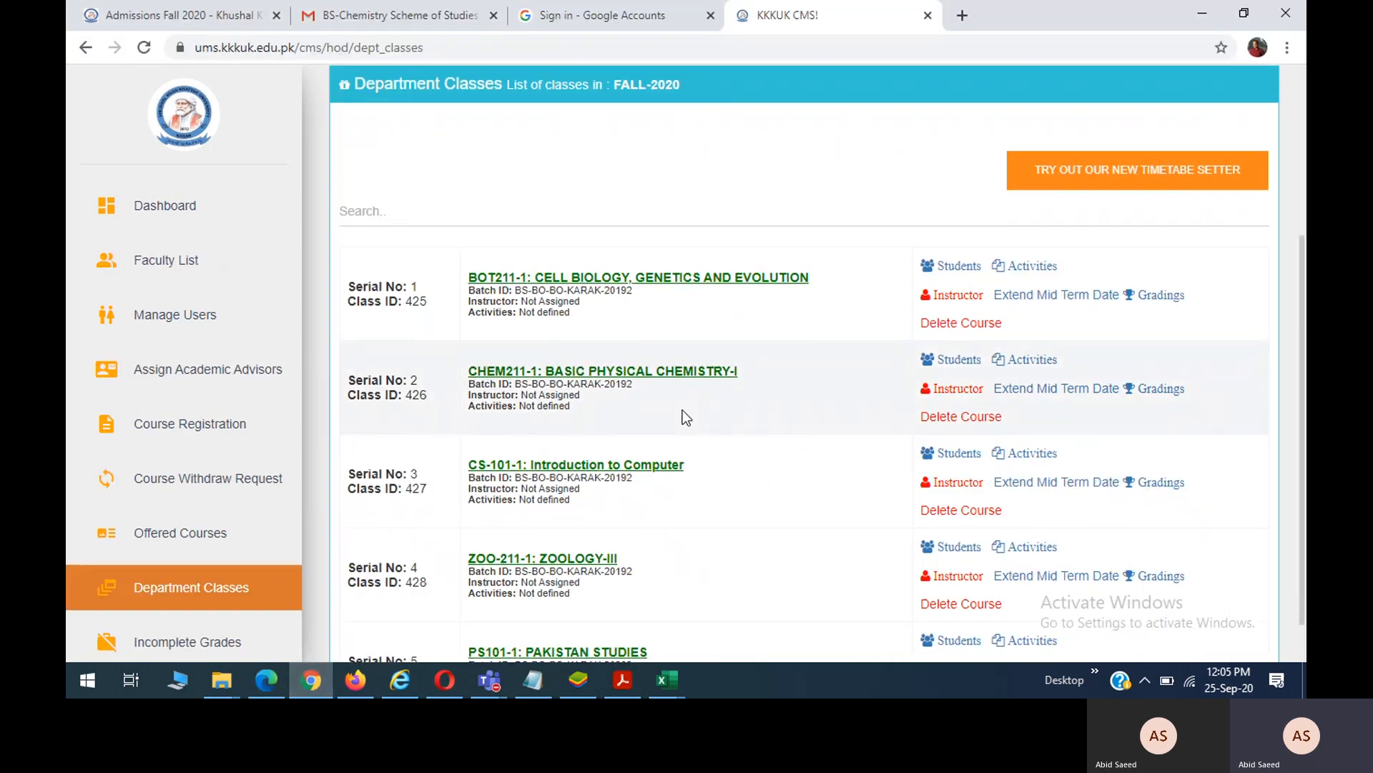
{"action": "scroll", "coordinate": [682, 410], "scroll_direction": "up", "scroll_amount": 1}
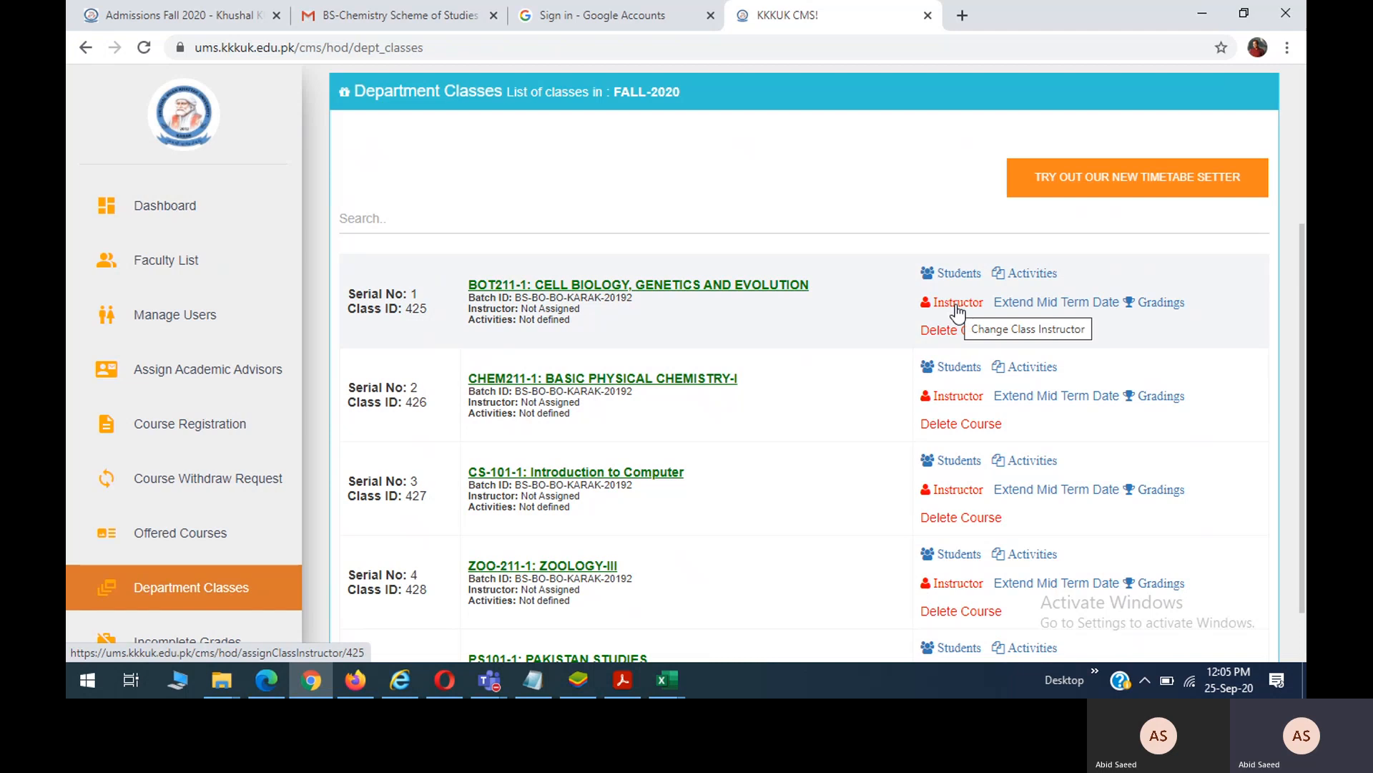
{"action": "right_click", "coordinate": [957, 309]}
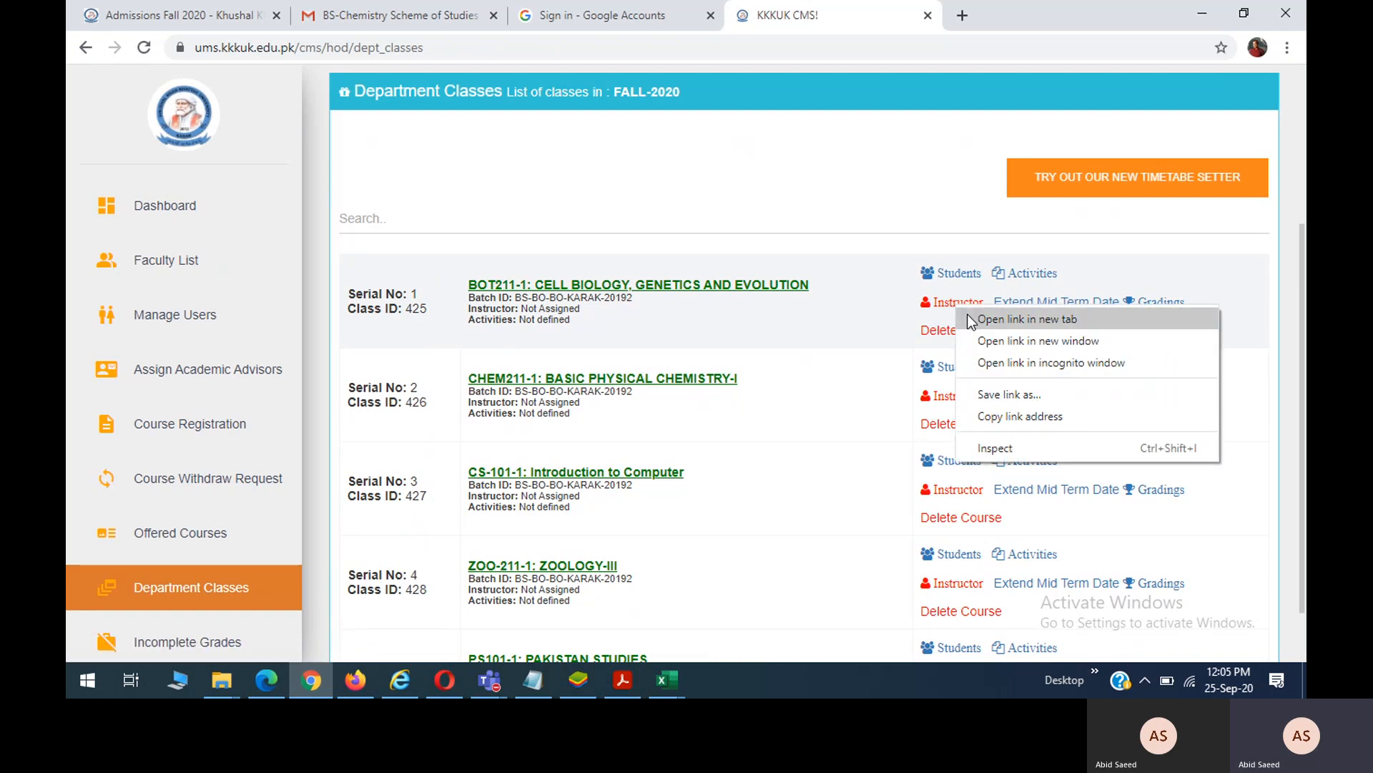
{"action": "left_click", "coordinate": [970, 320]}
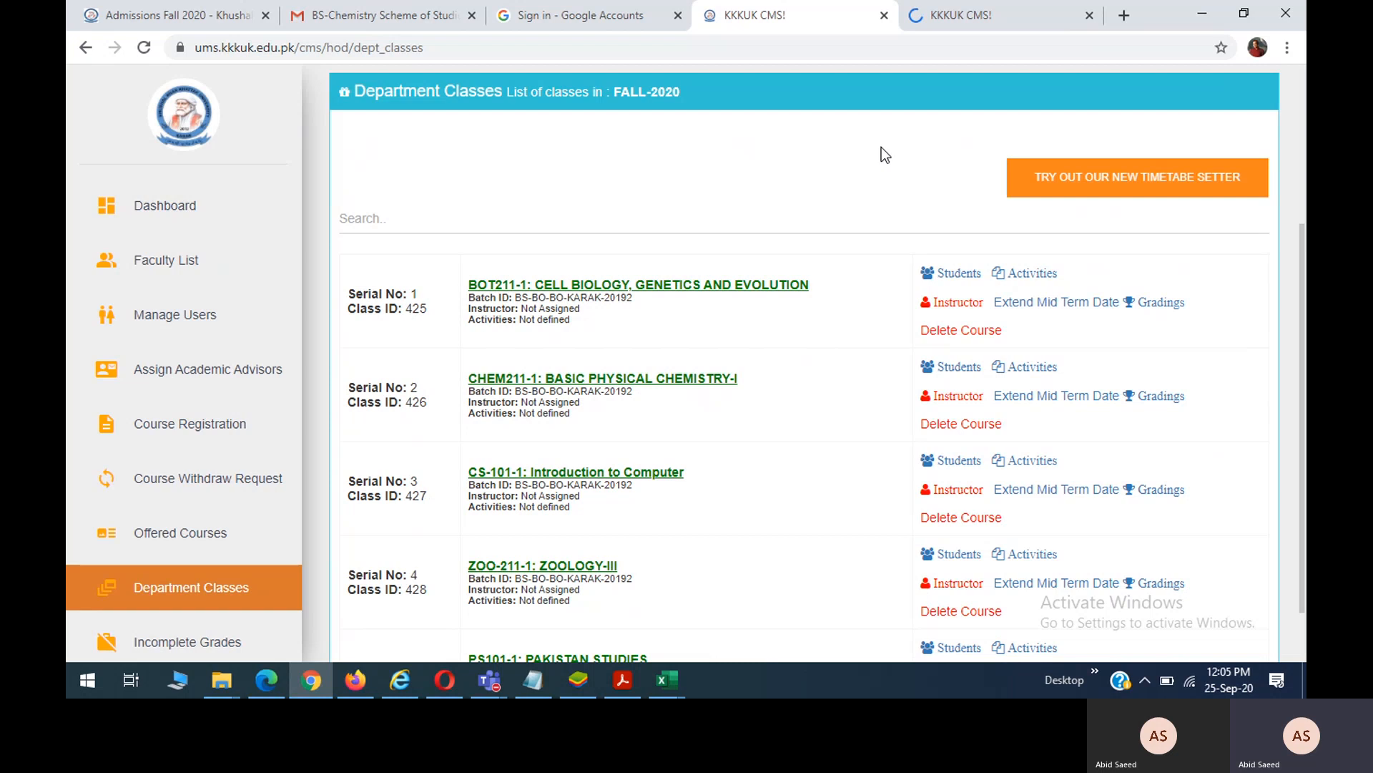
{"action": "left_click", "coordinate": [998, 15]}
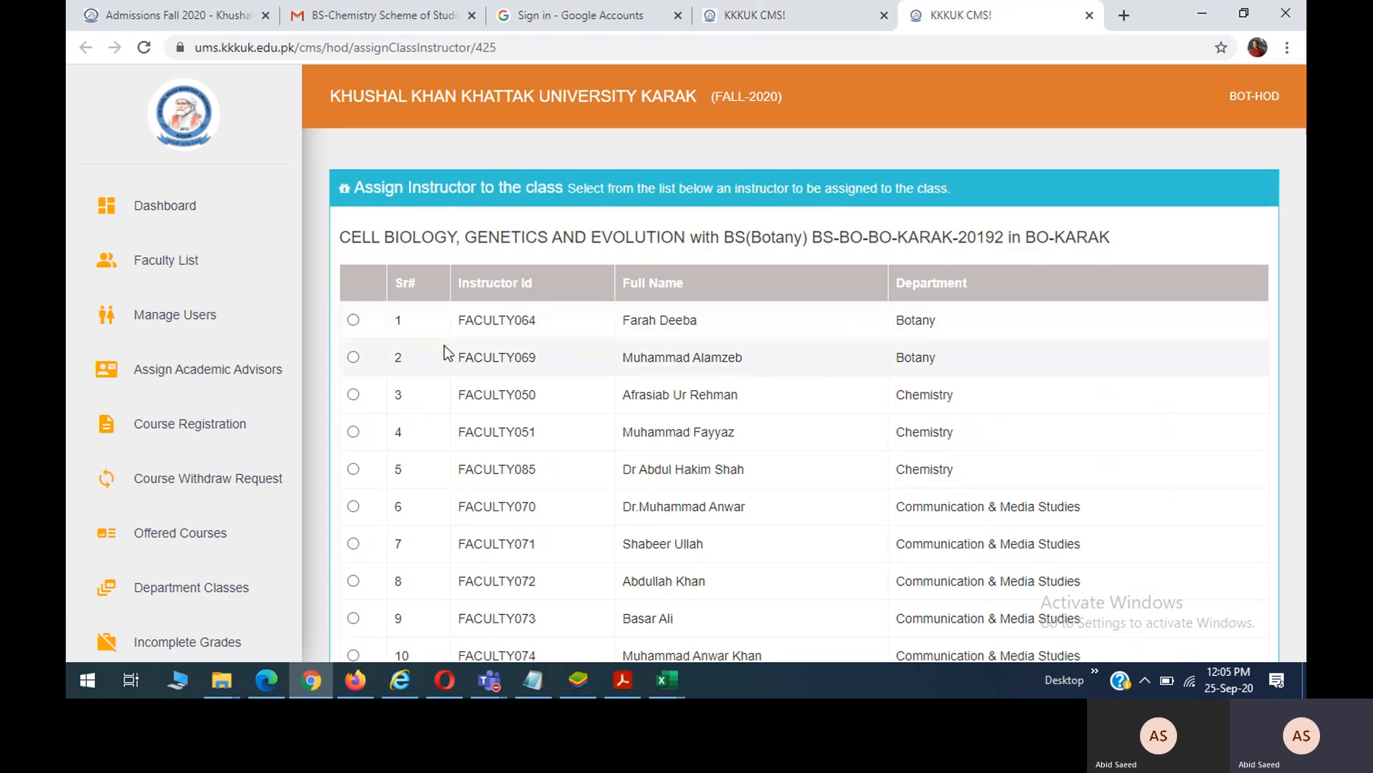
Select the first Botany instructor and scroll to the bottom of the 77-member list.
{"action": "left_click", "coordinate": [354, 320]}
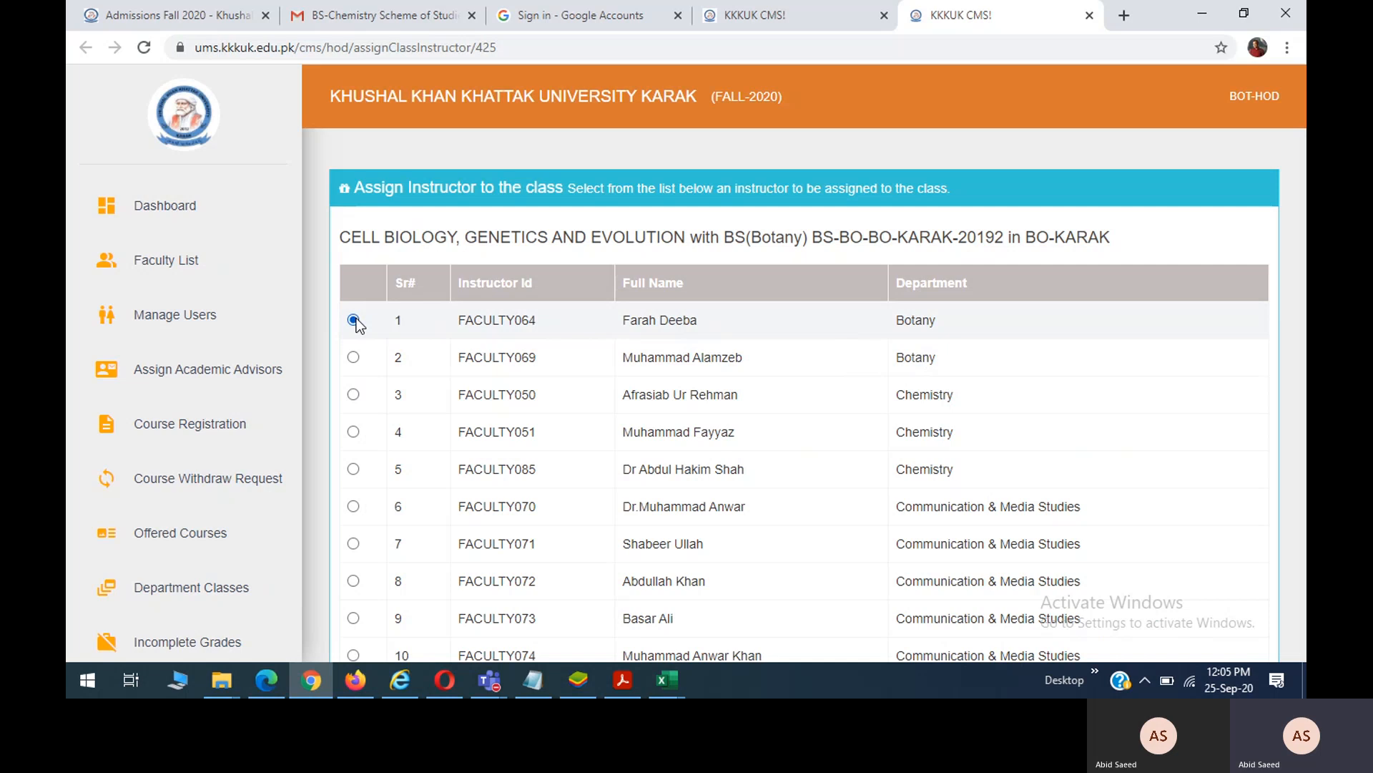
{"action": "scroll", "coordinate": [931, 361], "scroll_direction": "down", "scroll_amount": 10}
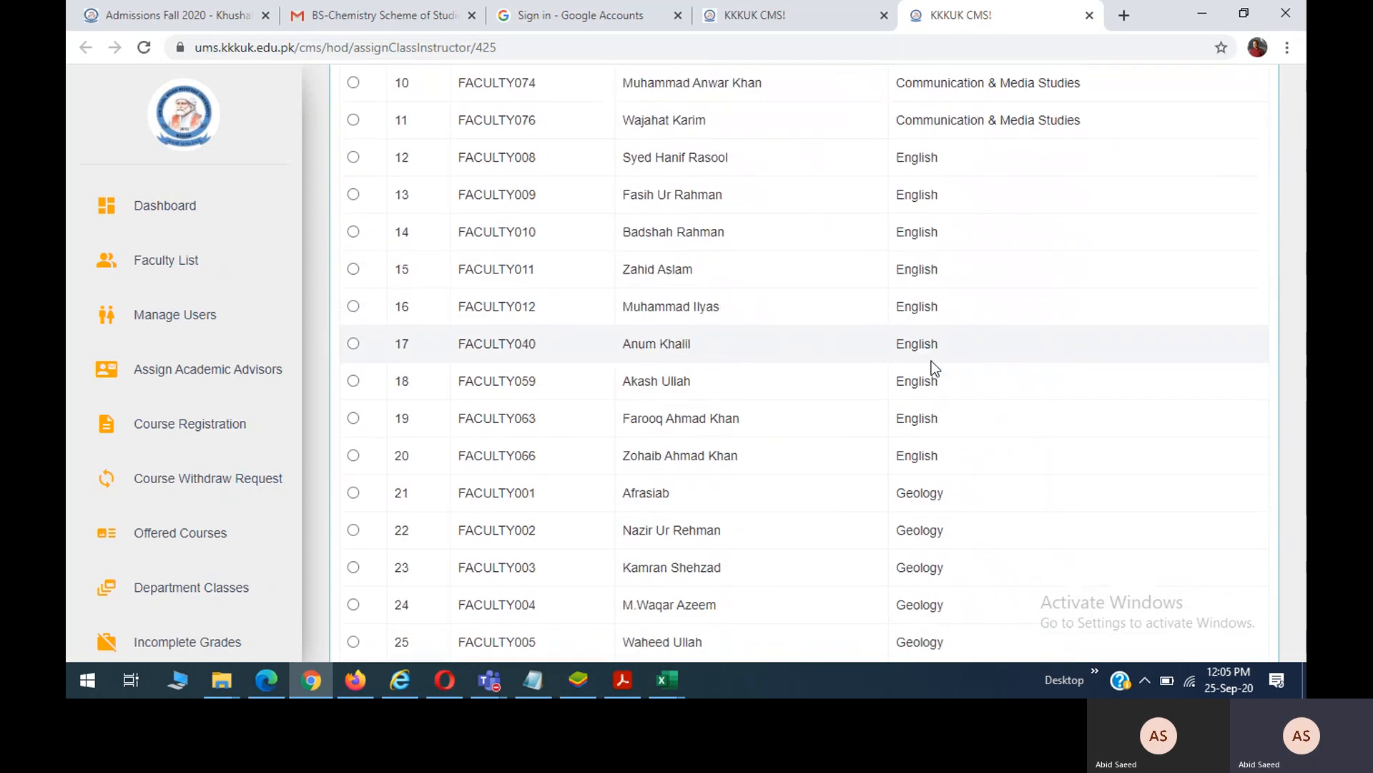
{"action": "scroll", "coordinate": [932, 360], "scroll_direction": "down", "scroll_amount": 18}
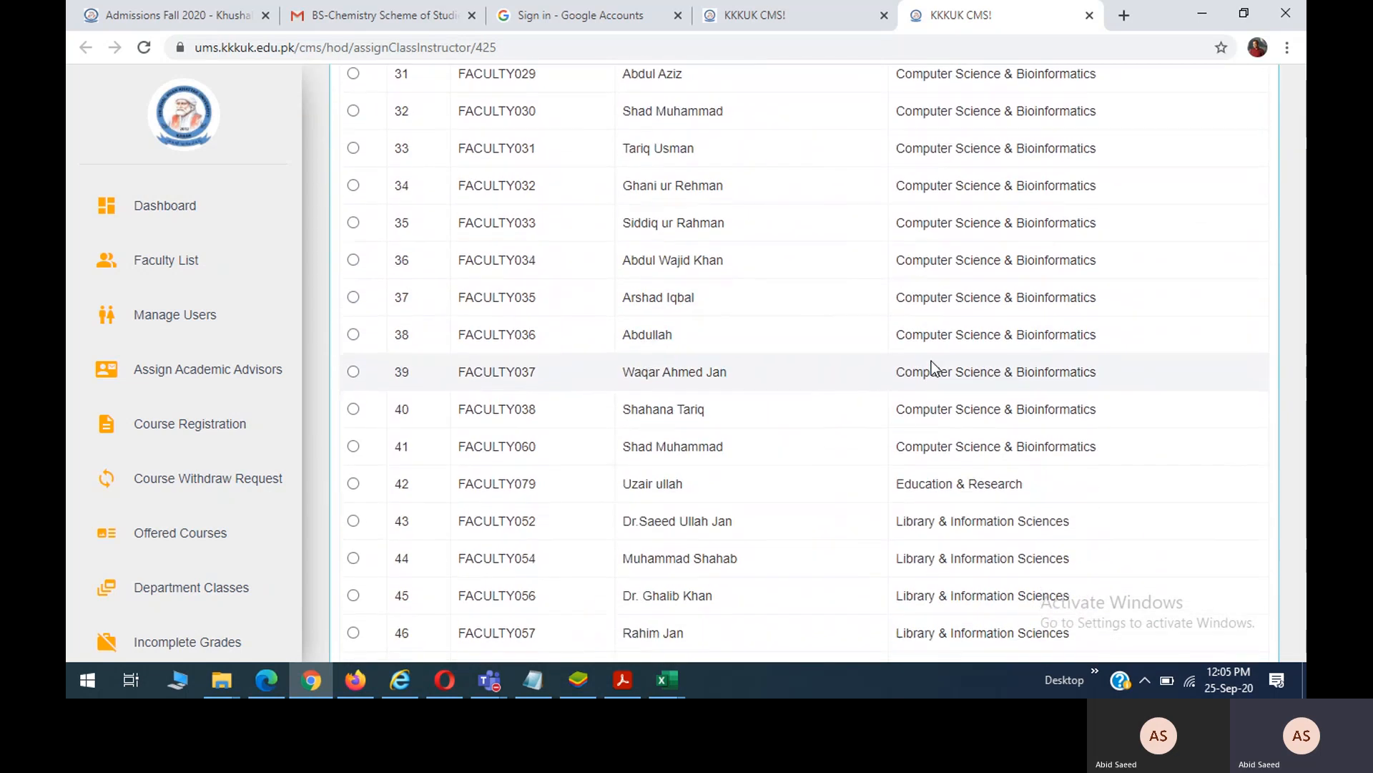
{"action": "scroll", "coordinate": [932, 360], "scroll_direction": "down", "scroll_amount": 10}
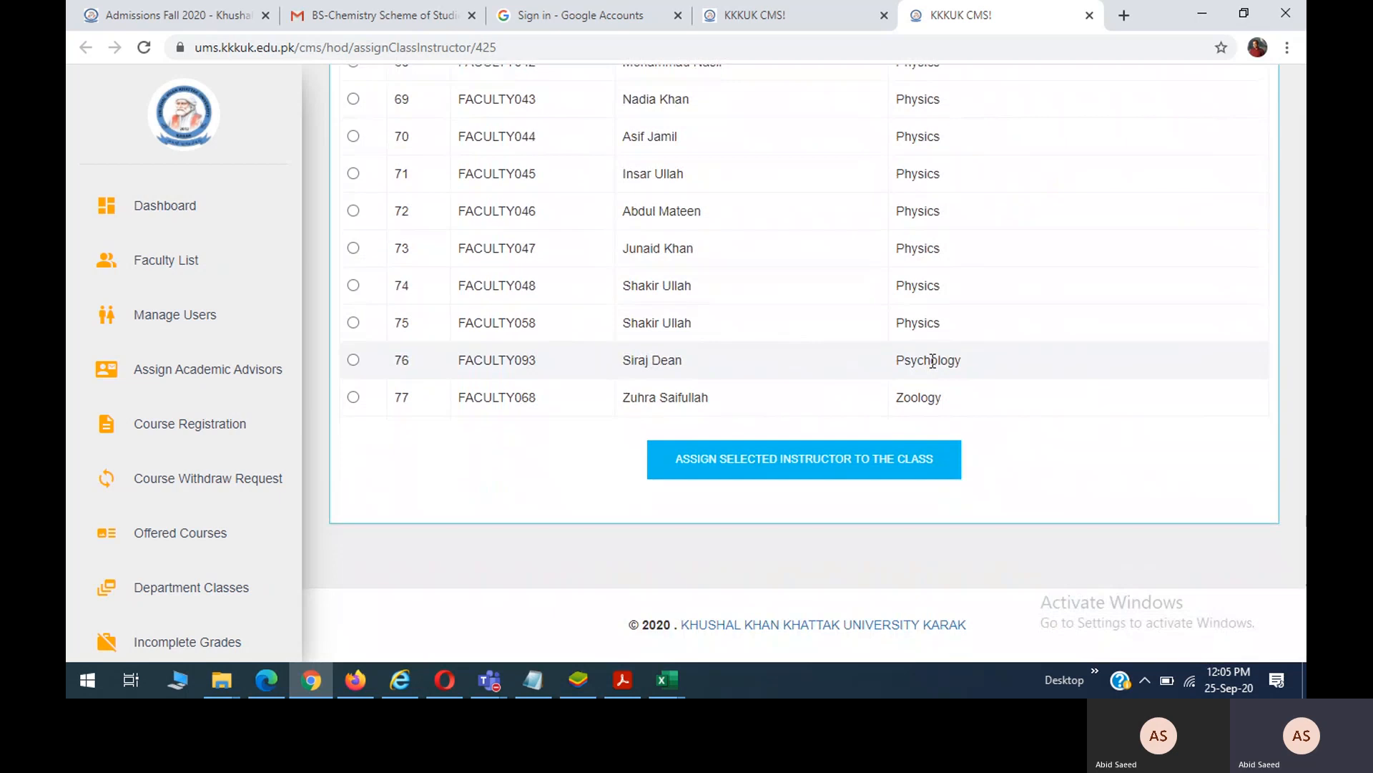
Assign the chosen instructor to Cell Biology, Genetics and Evolution and open its Activities in a new tab.
{"action": "left_click", "coordinate": [789, 473]}
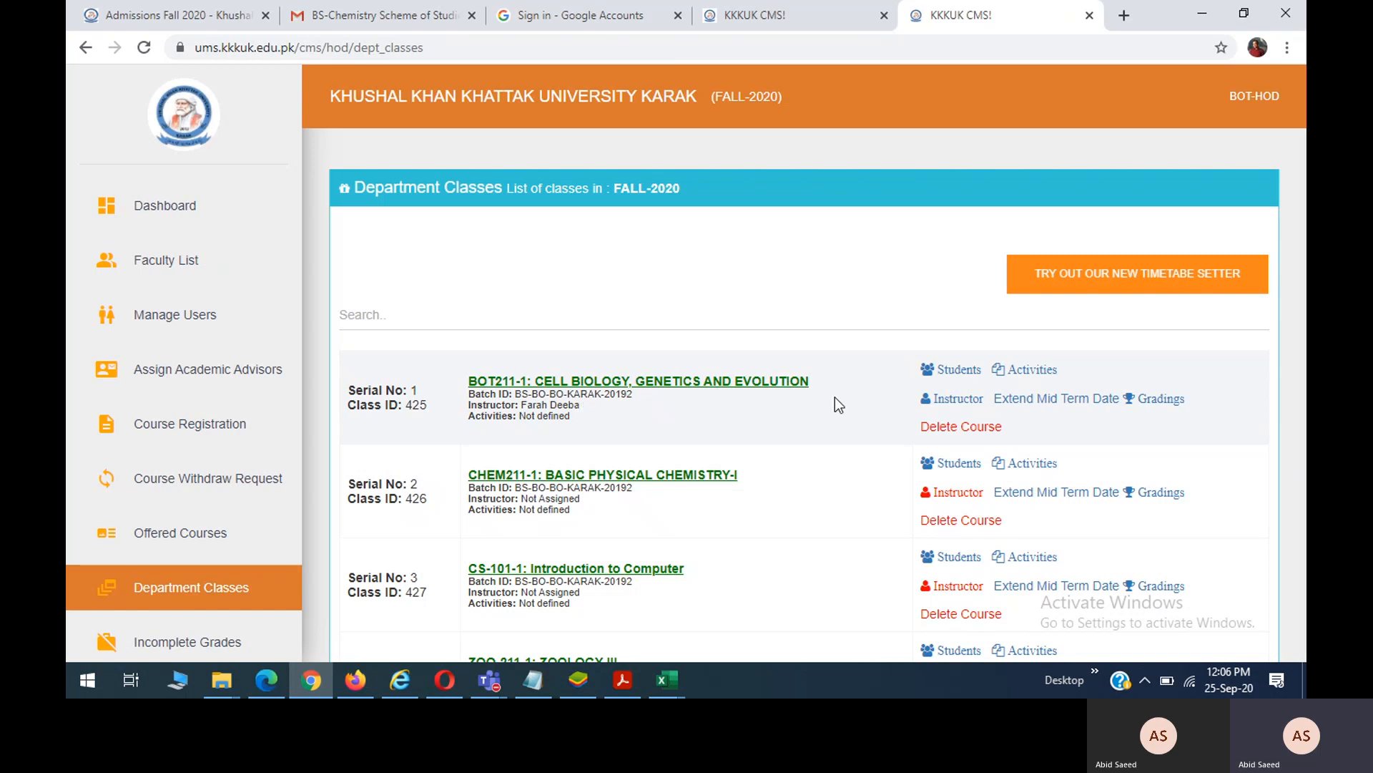
{"action": "right_click", "coordinate": [1031, 372]}
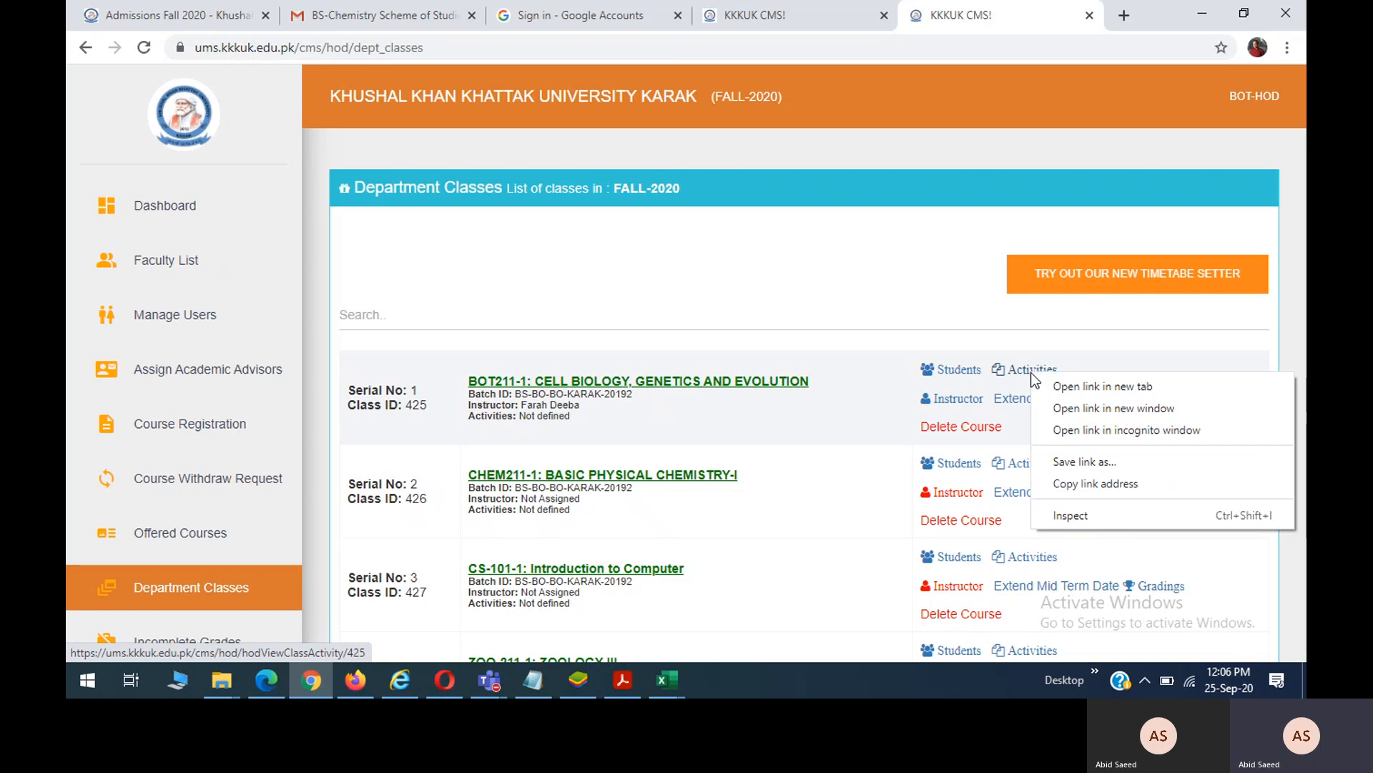
{"action": "left_click", "coordinate": [1040, 381]}
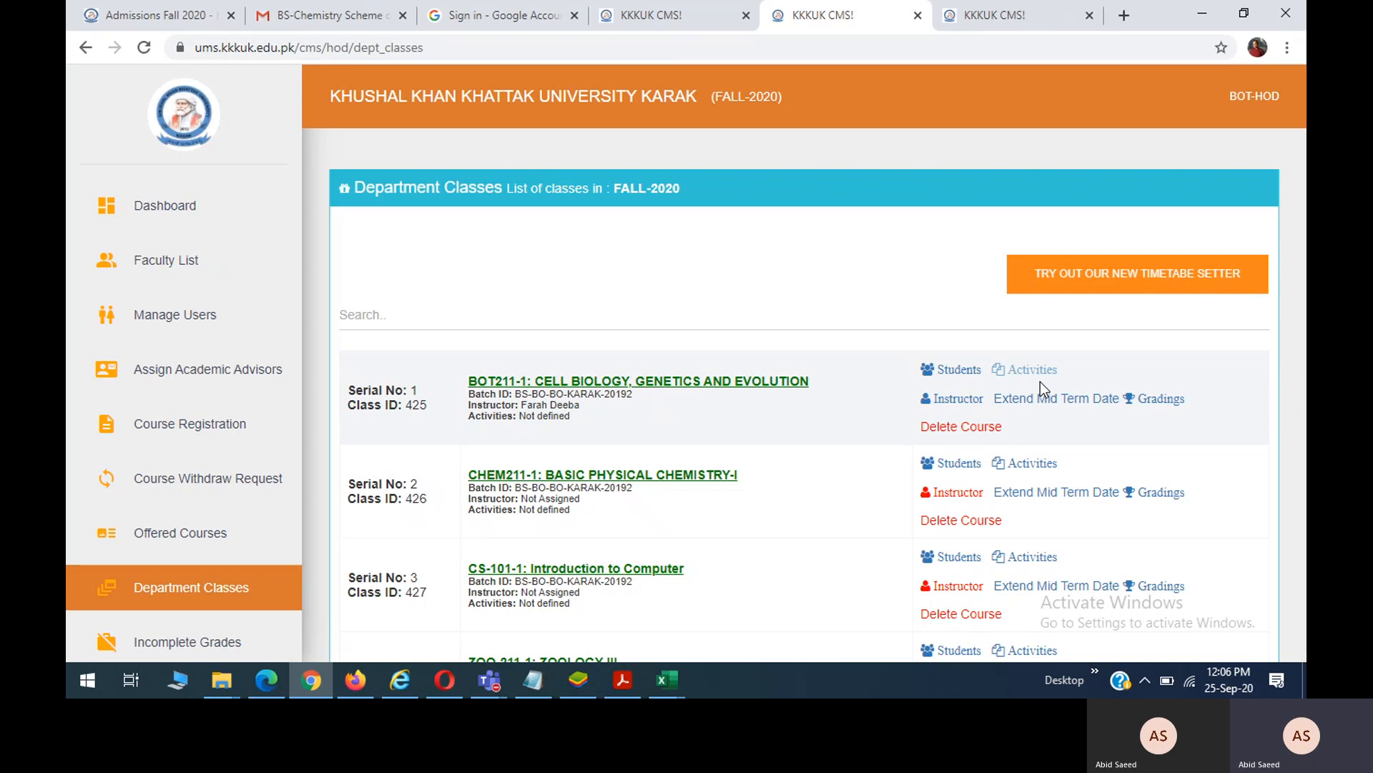
From the Activities tab, start a class 425 schedule on 28-Sep-2020 from 09:00 AM to 10:00 AM.
{"action": "left_click", "coordinate": [997, 18]}
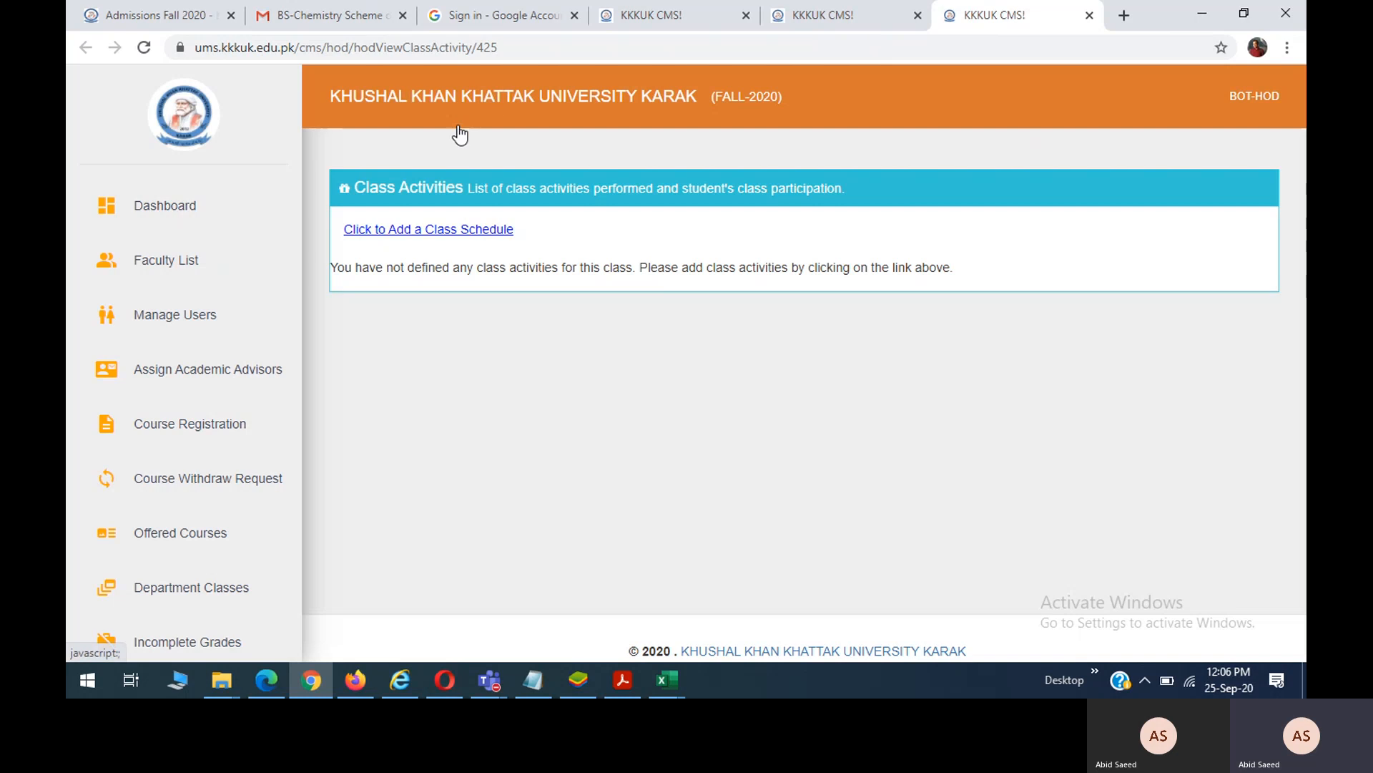
{"action": "left_click", "coordinate": [445, 227]}
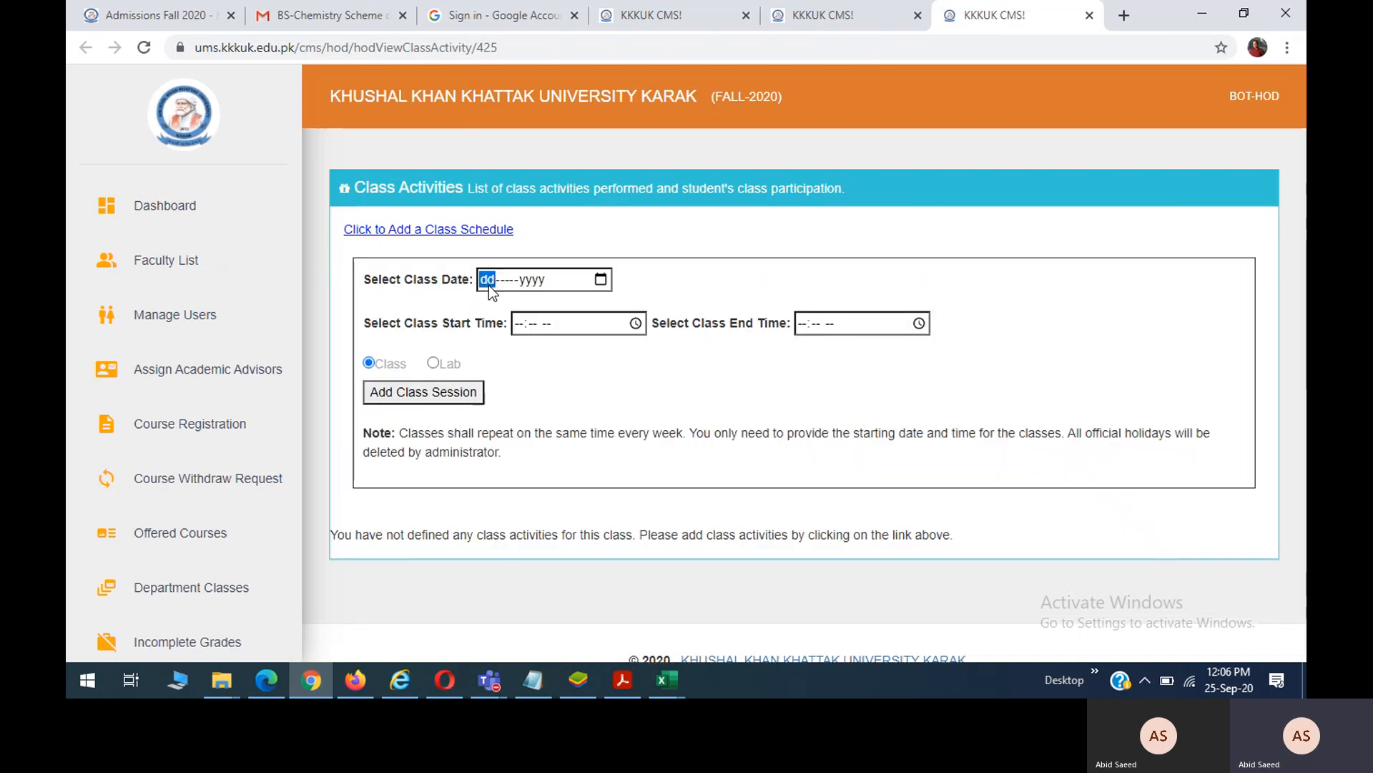
{"action": "type", "text": "28"}
{"action": "left_click", "coordinate": [601, 281]}
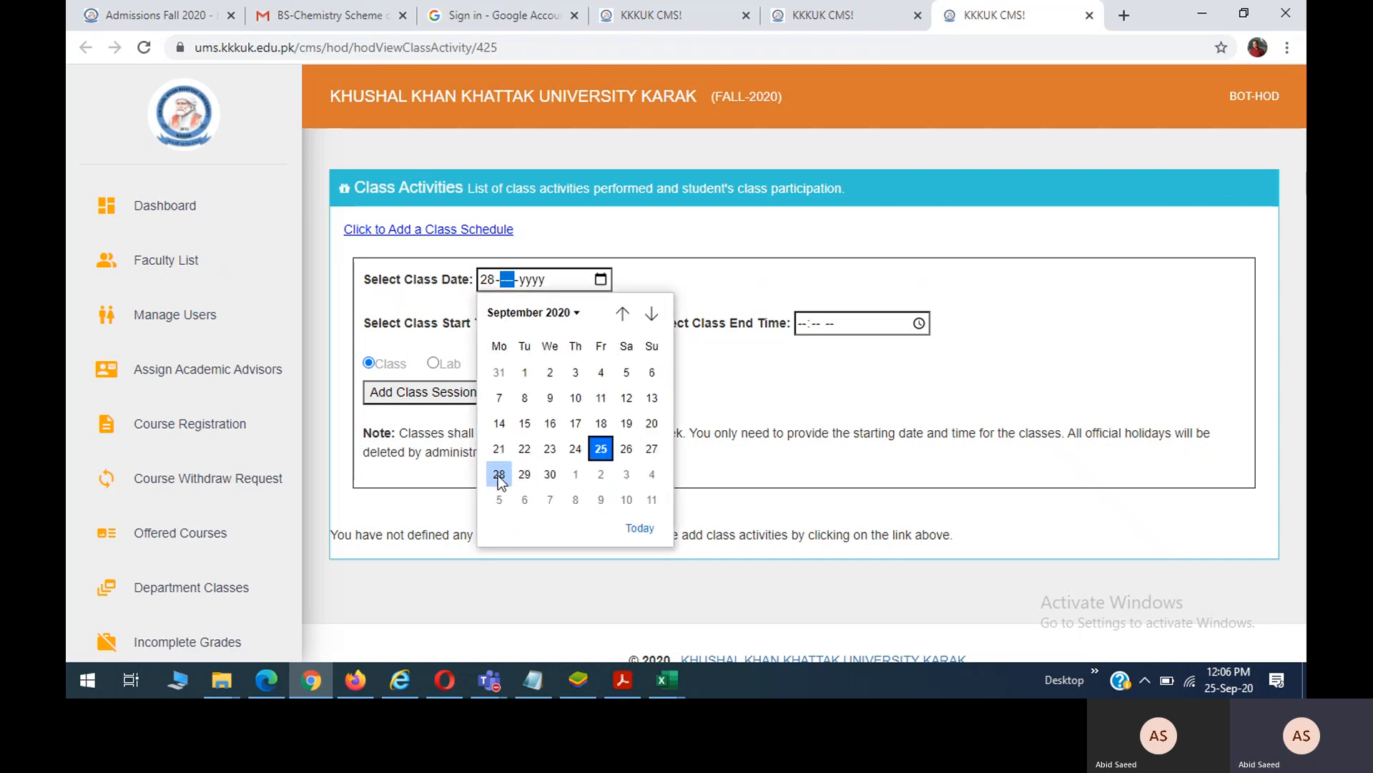
{"action": "left_click", "coordinate": [499, 474]}
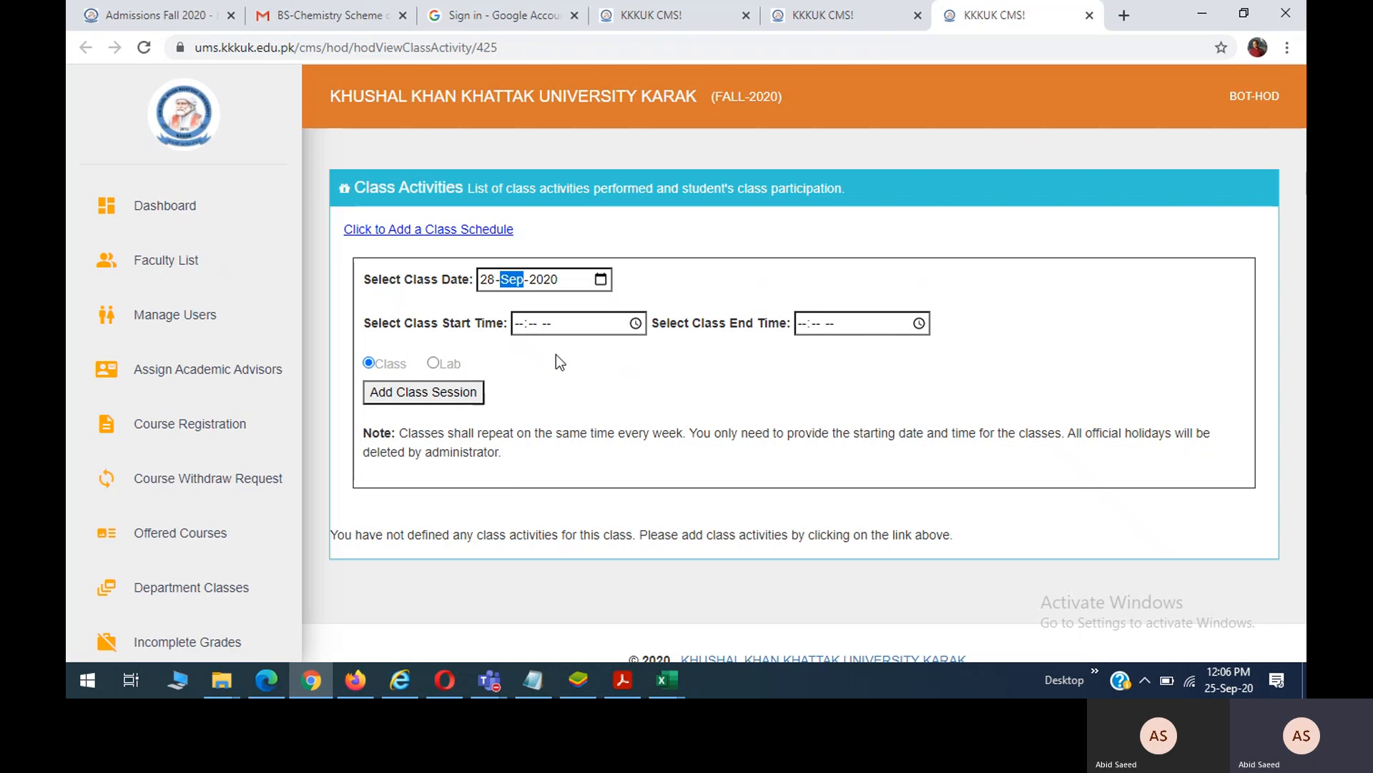
{"action": "left_click", "coordinate": [522, 324]}
{"action": "type", "text": "0900a"}
{"action": "key", "text": "Tab"}
{"action": "type", "text": "10"}
{"action": "type", "text": "00"}
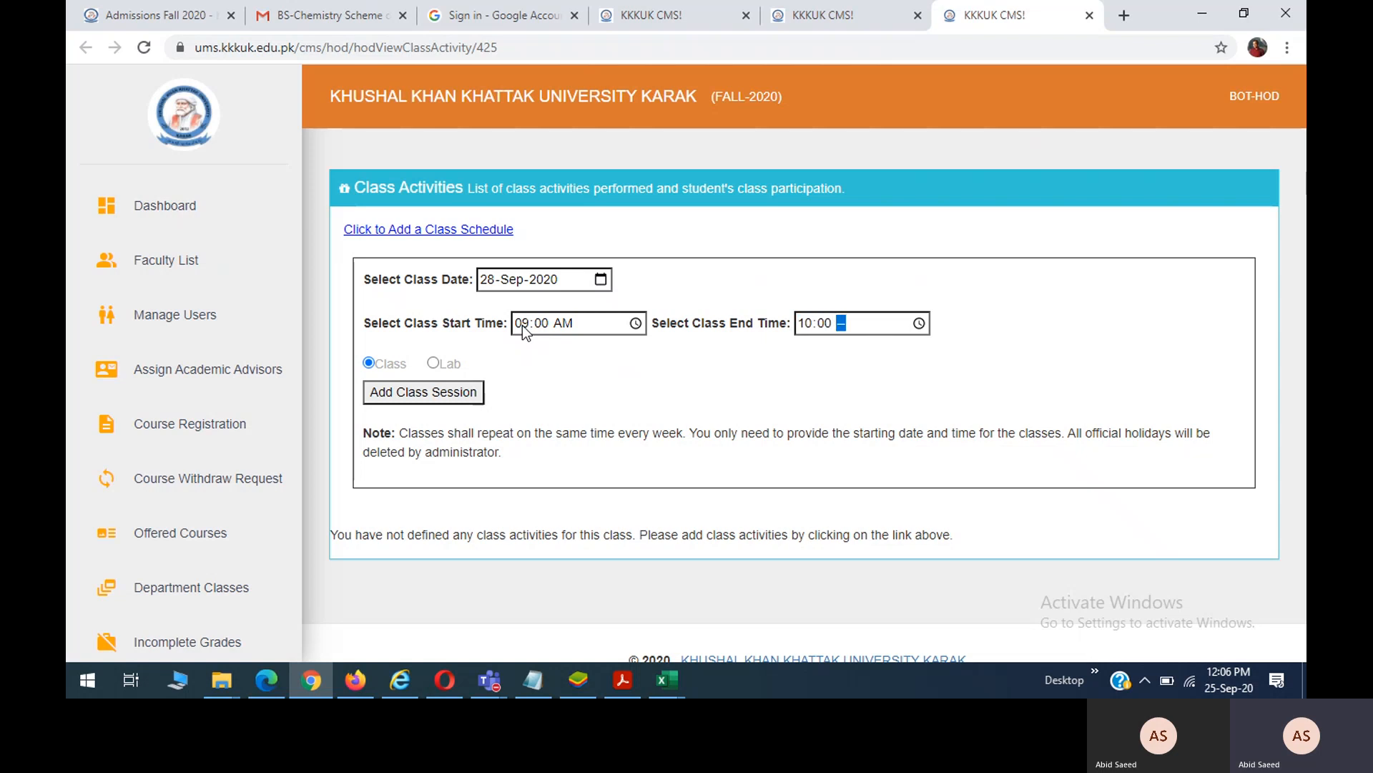
{"action": "type", "text": "a"}
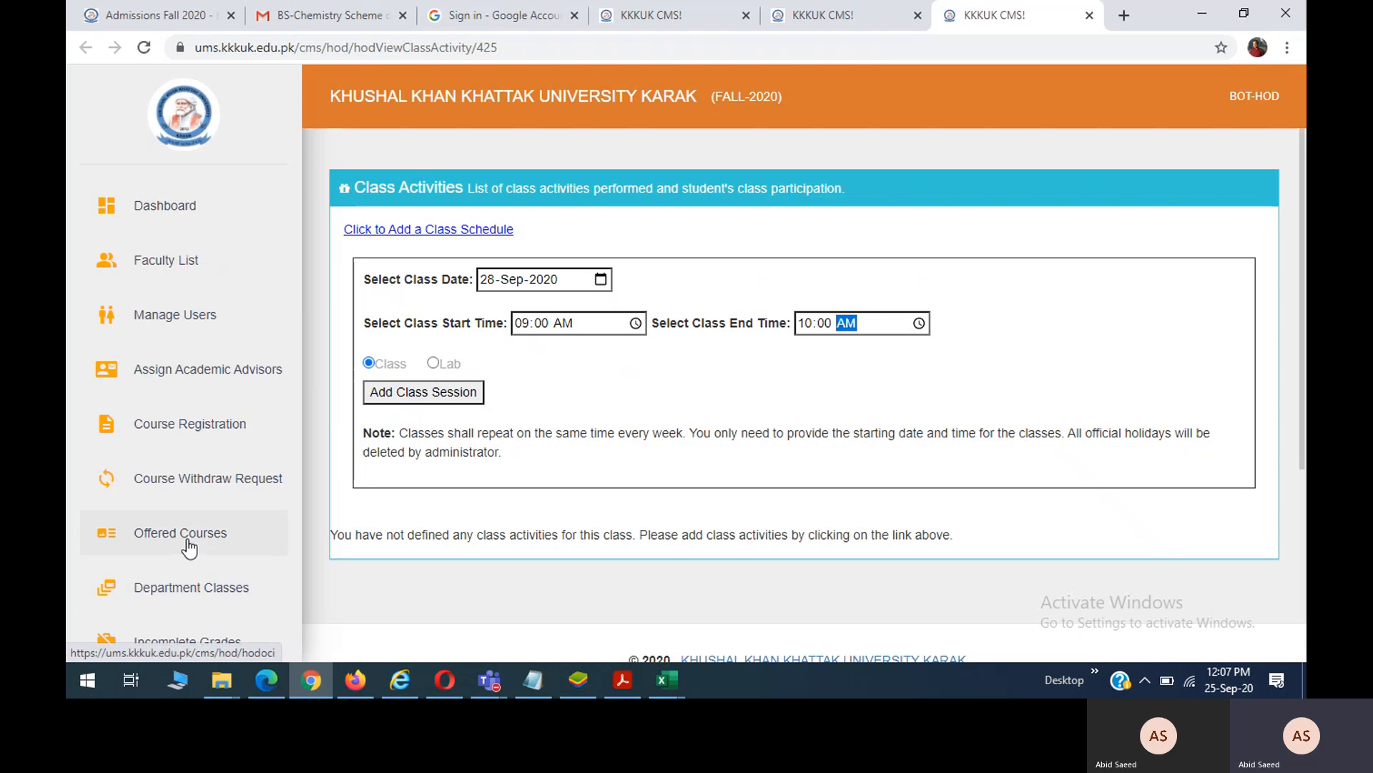
{"action": "left_click", "coordinate": [193, 591]}
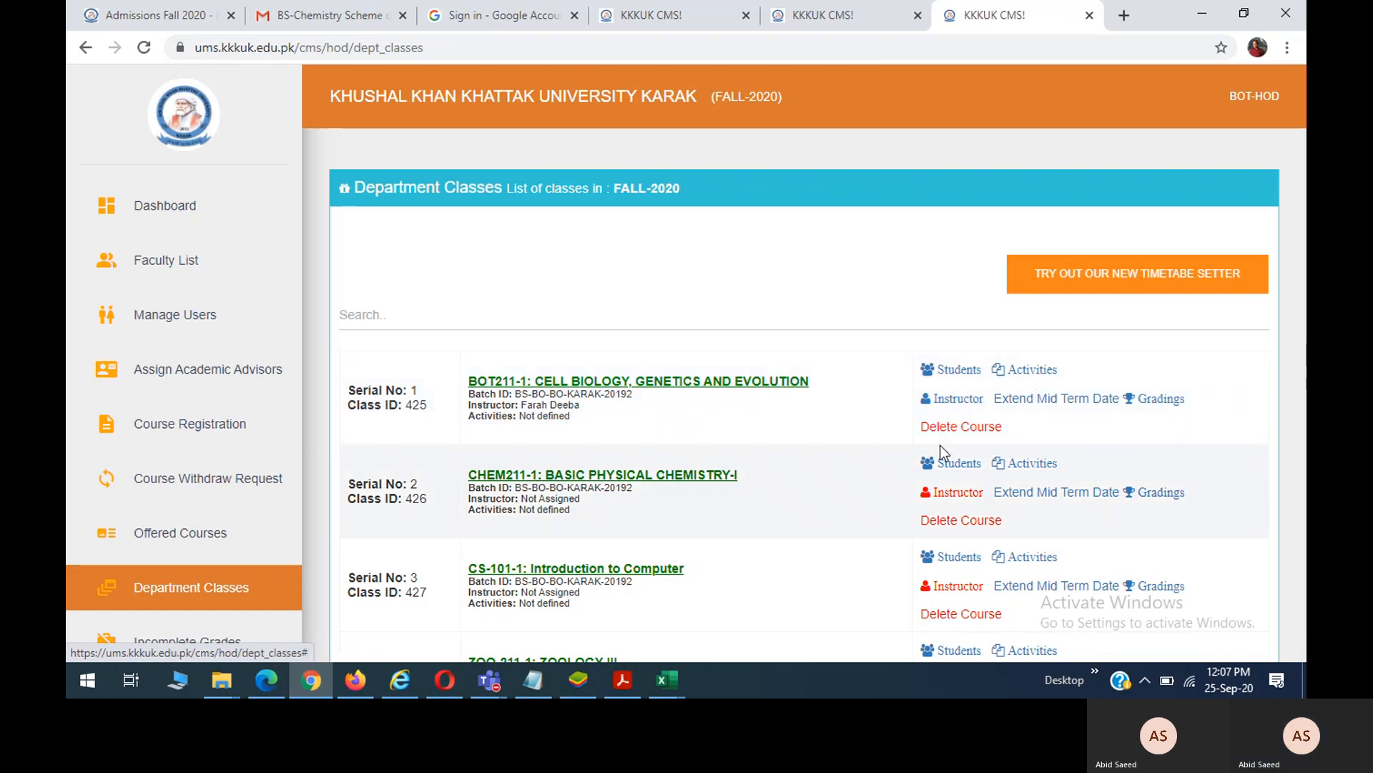
{"action": "scroll", "coordinate": [751, 465], "scroll_direction": "down", "scroll_amount": 1}
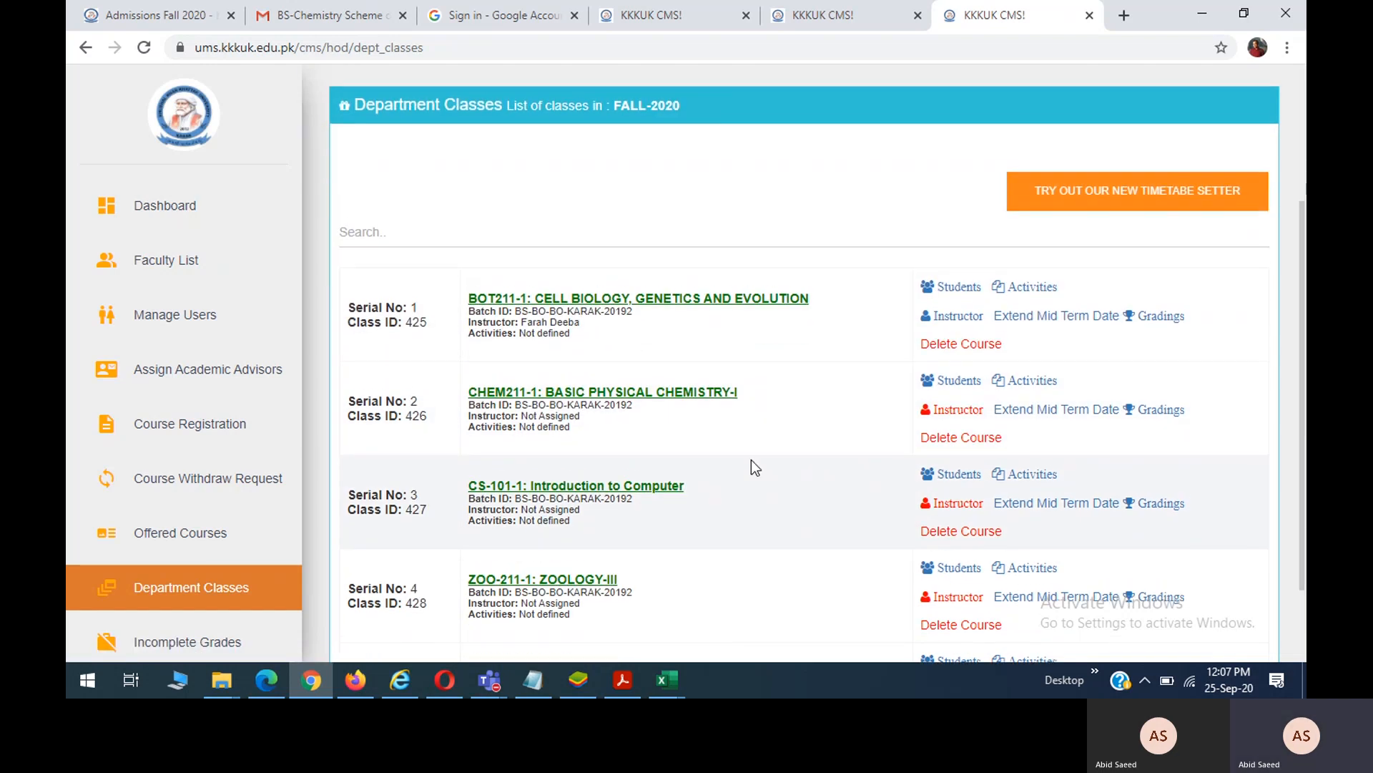
{"action": "scroll", "coordinate": [156, 513], "scroll_direction": "down", "scroll_amount": 2}
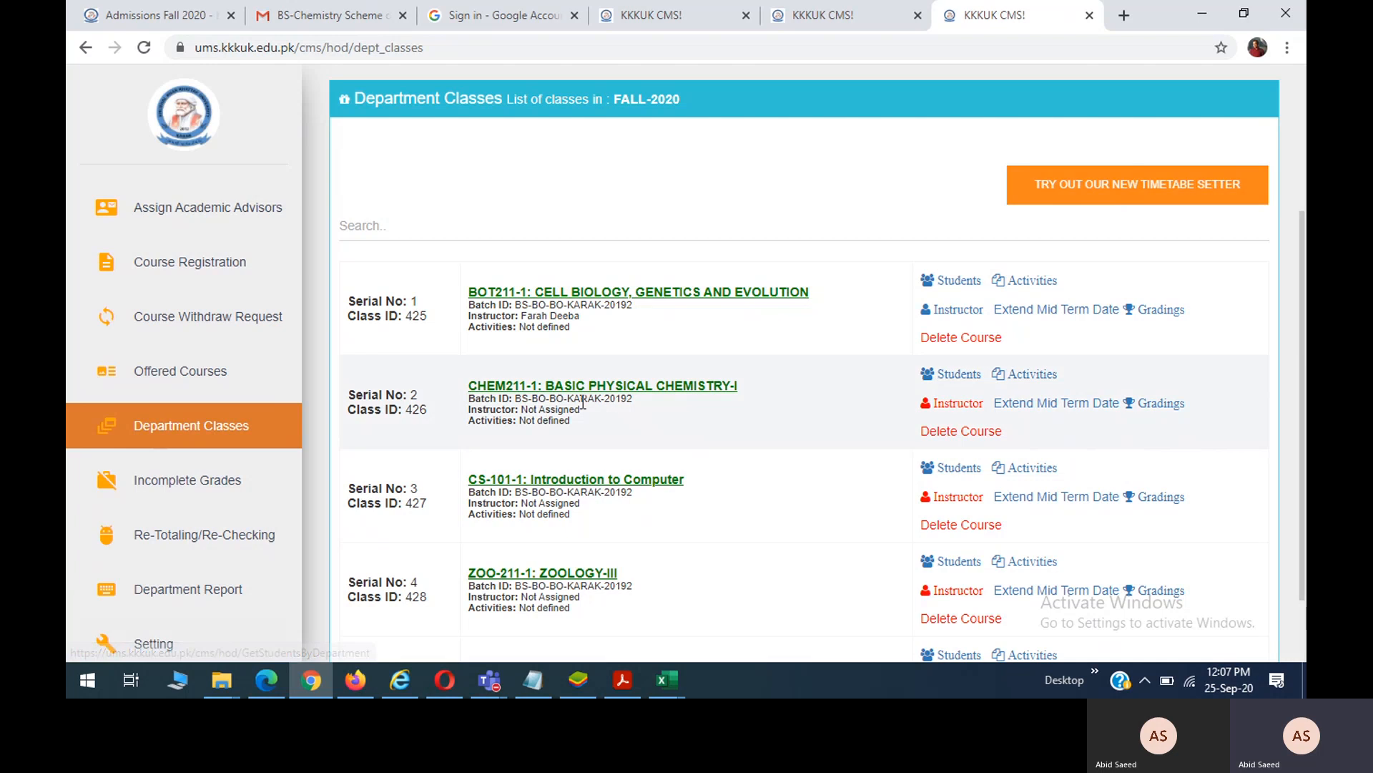
{"action": "scroll", "coordinate": [582, 402], "scroll_direction": "down", "scroll_amount": 1}
{"action": "scroll", "coordinate": [581, 401], "scroll_direction": "up", "scroll_amount": 2}
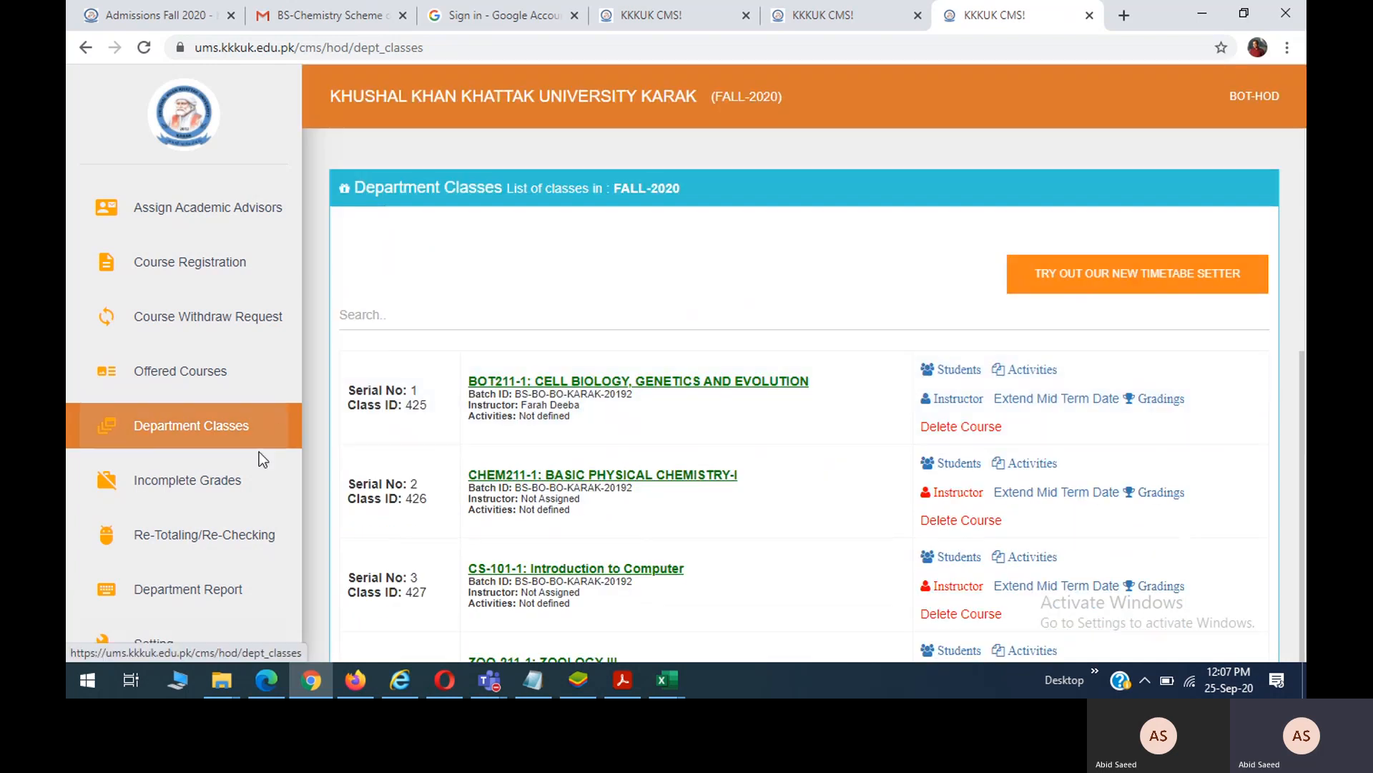
{"action": "left_click", "coordinate": [203, 442]}
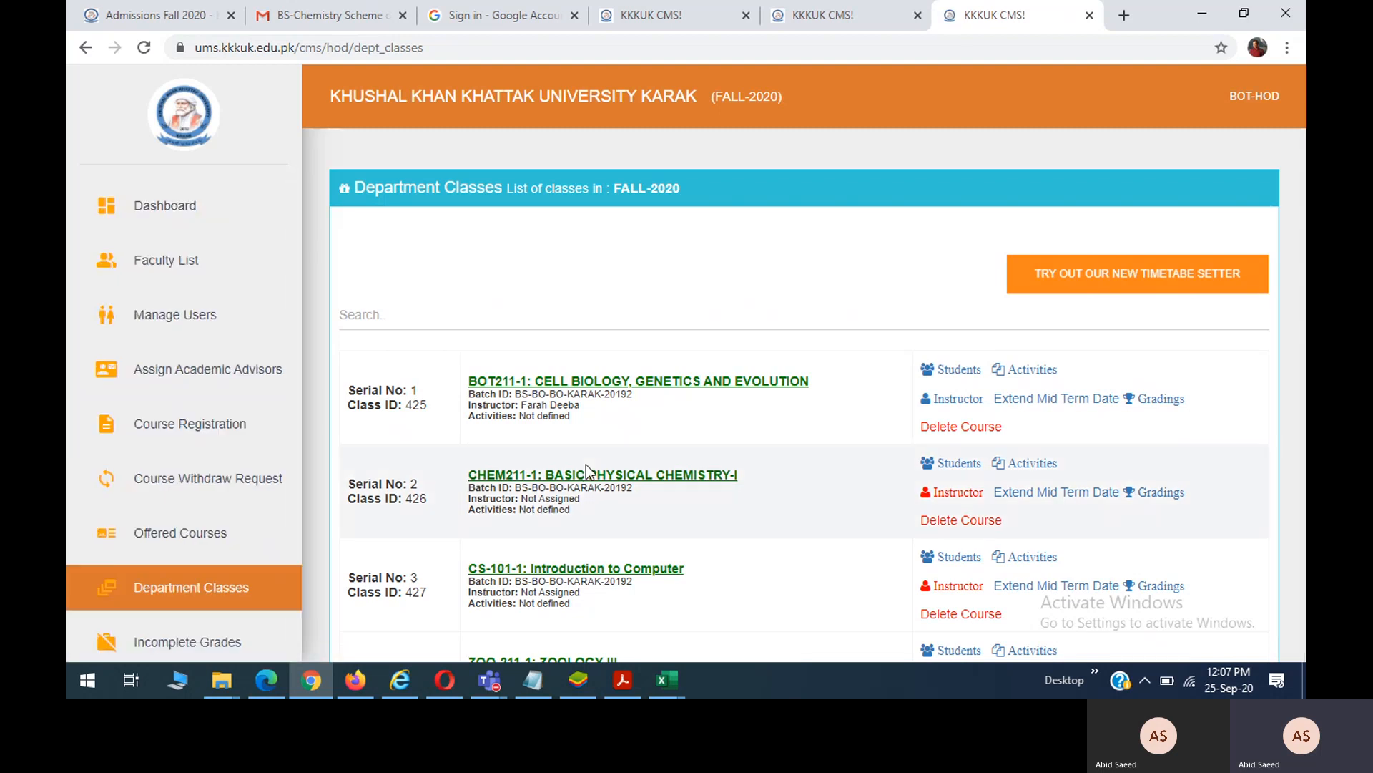
{"action": "scroll", "coordinate": [607, 435], "scroll_direction": "down", "scroll_amount": 4}
{"action": "scroll", "coordinate": [606, 439], "scroll_direction": "down", "scroll_amount": 1}
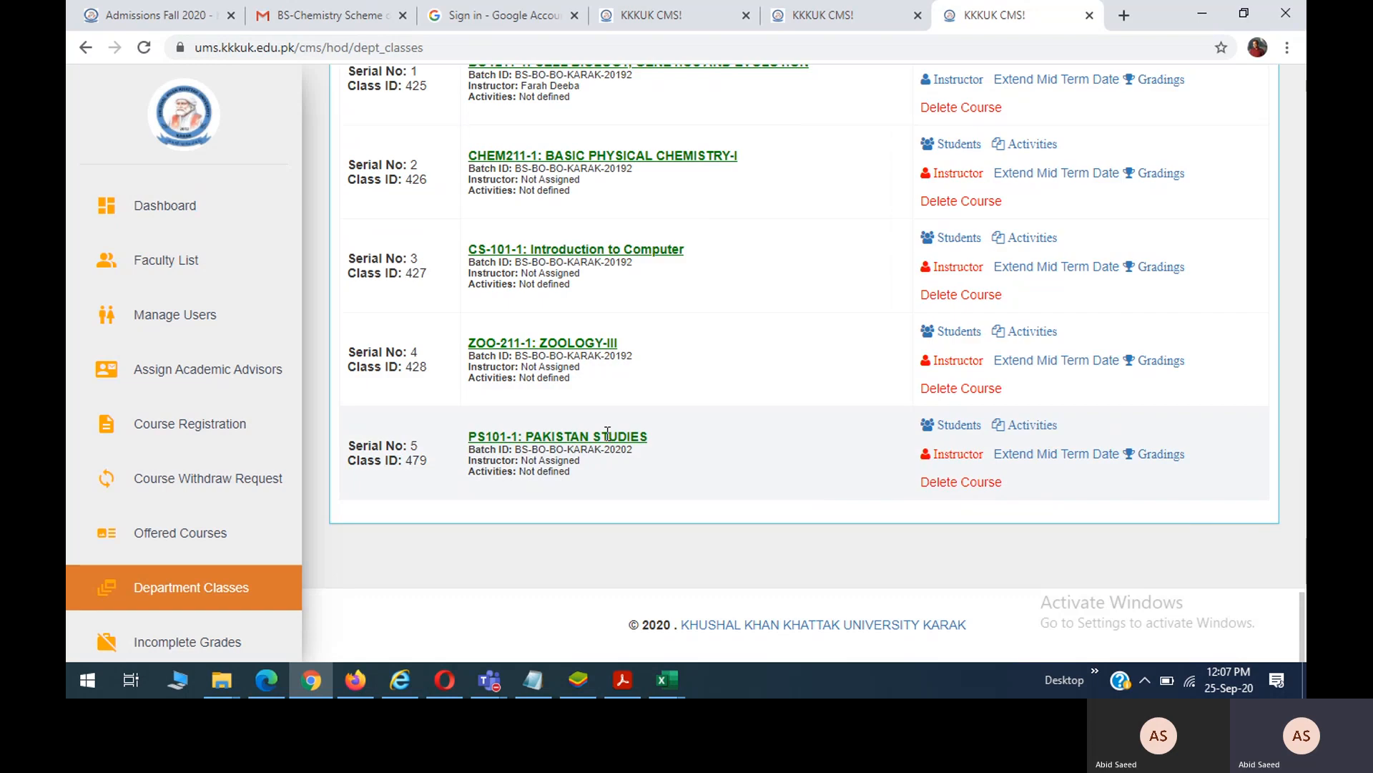
{"action": "scroll", "coordinate": [209, 508], "scroll_direction": "down", "scroll_amount": 2}
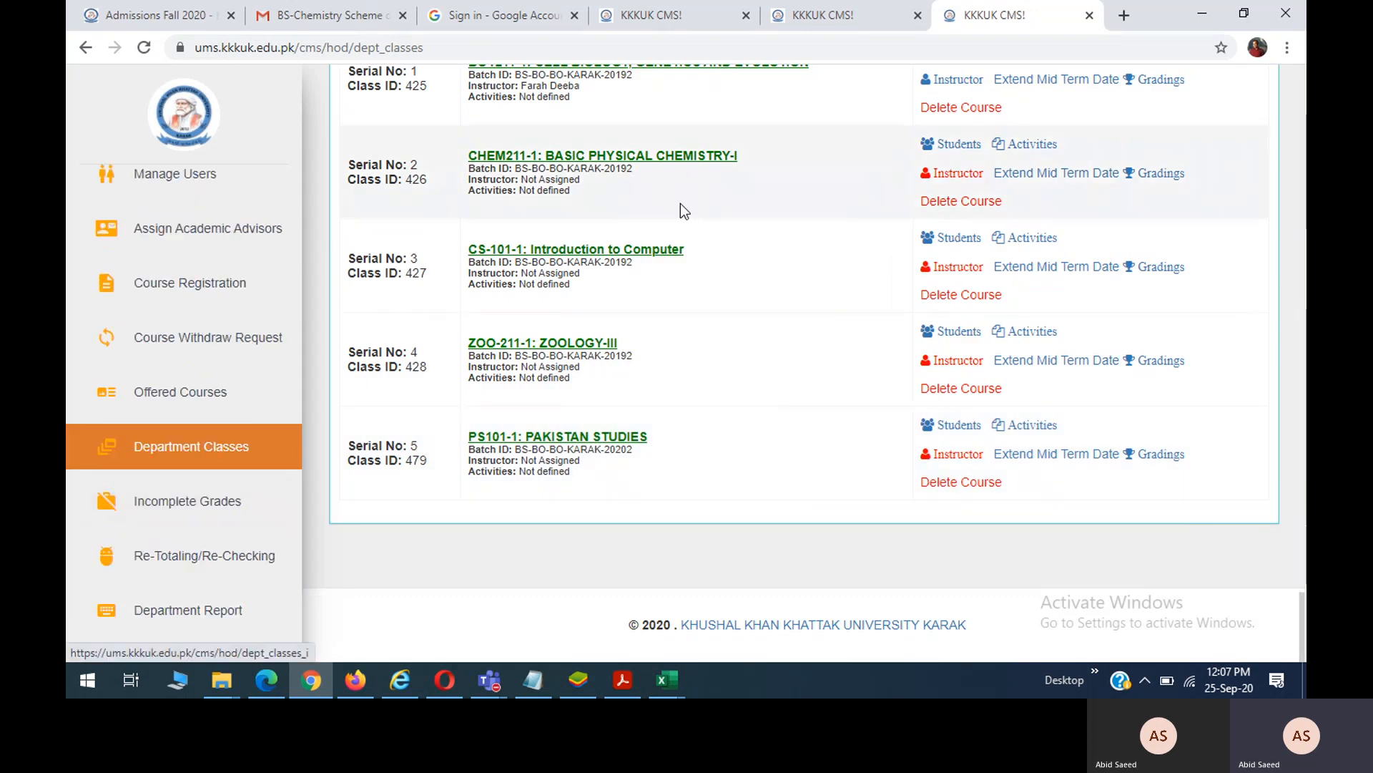
{"action": "scroll", "coordinate": [680, 203], "scroll_direction": "up", "scroll_amount": 5}
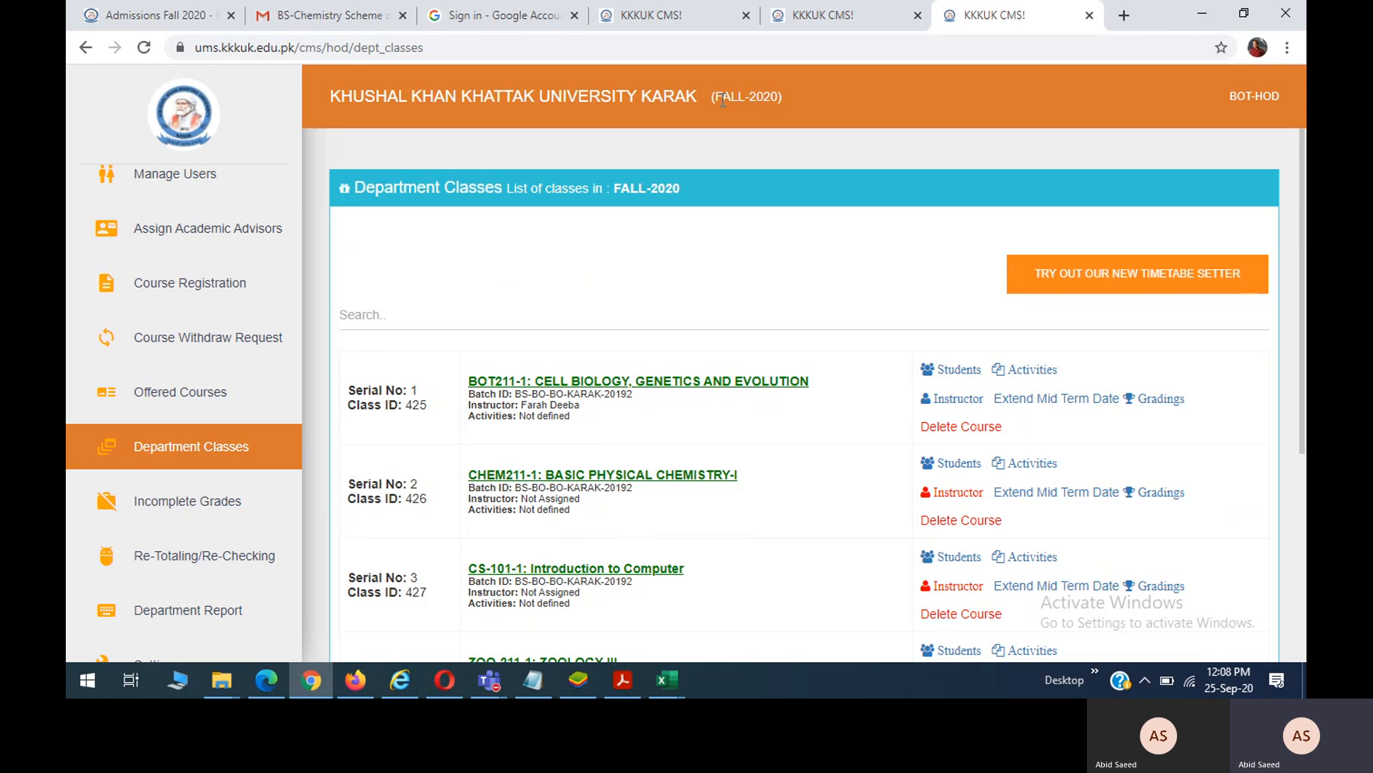
{"action": "scroll", "coordinate": [183, 486], "scroll_direction": "down", "scroll_amount": 1}
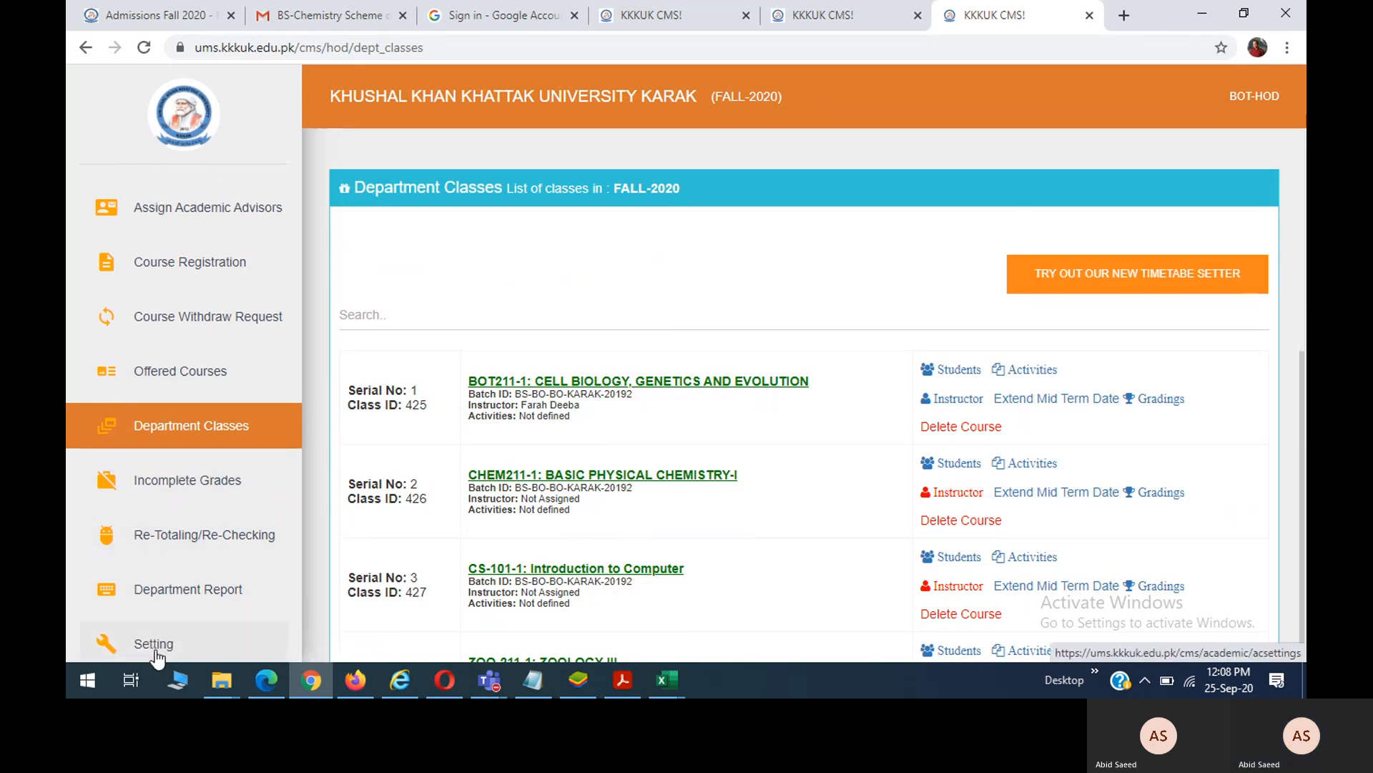
Change the working semester to SPRING-2020 in Setting, then open Department Classes.
{"action": "left_click", "coordinate": [157, 655]}
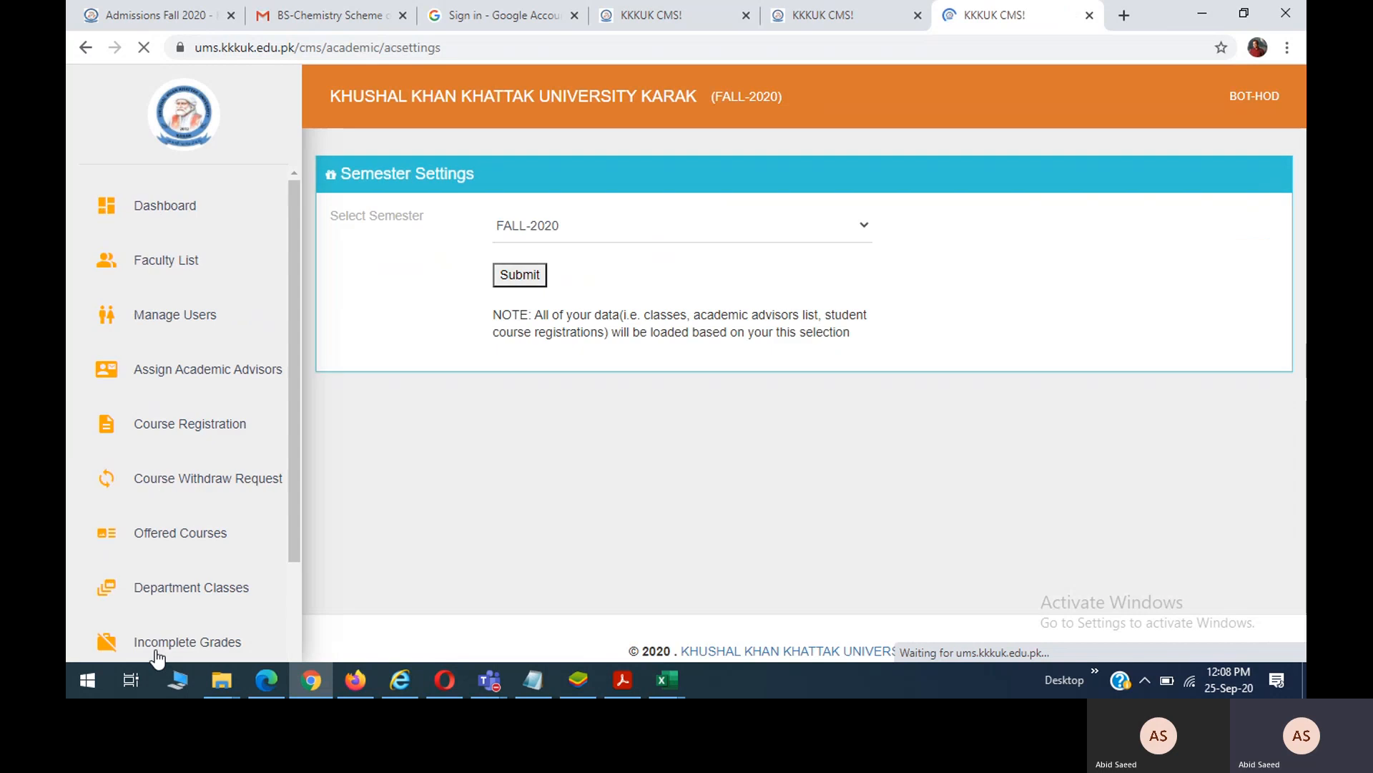
{"action": "left_click", "coordinate": [545, 234]}
{"action": "left_click", "coordinate": [536, 284]}
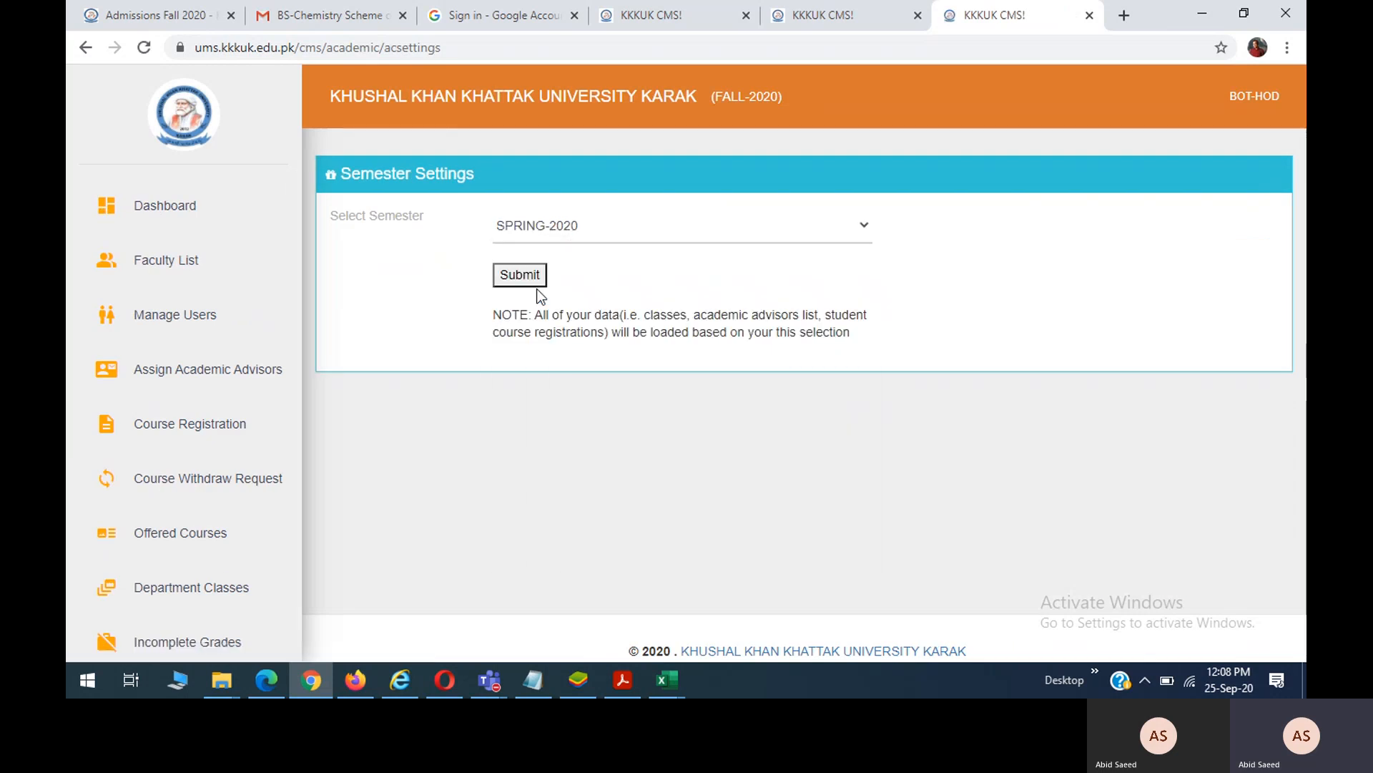
{"action": "left_click", "coordinate": [524, 279]}
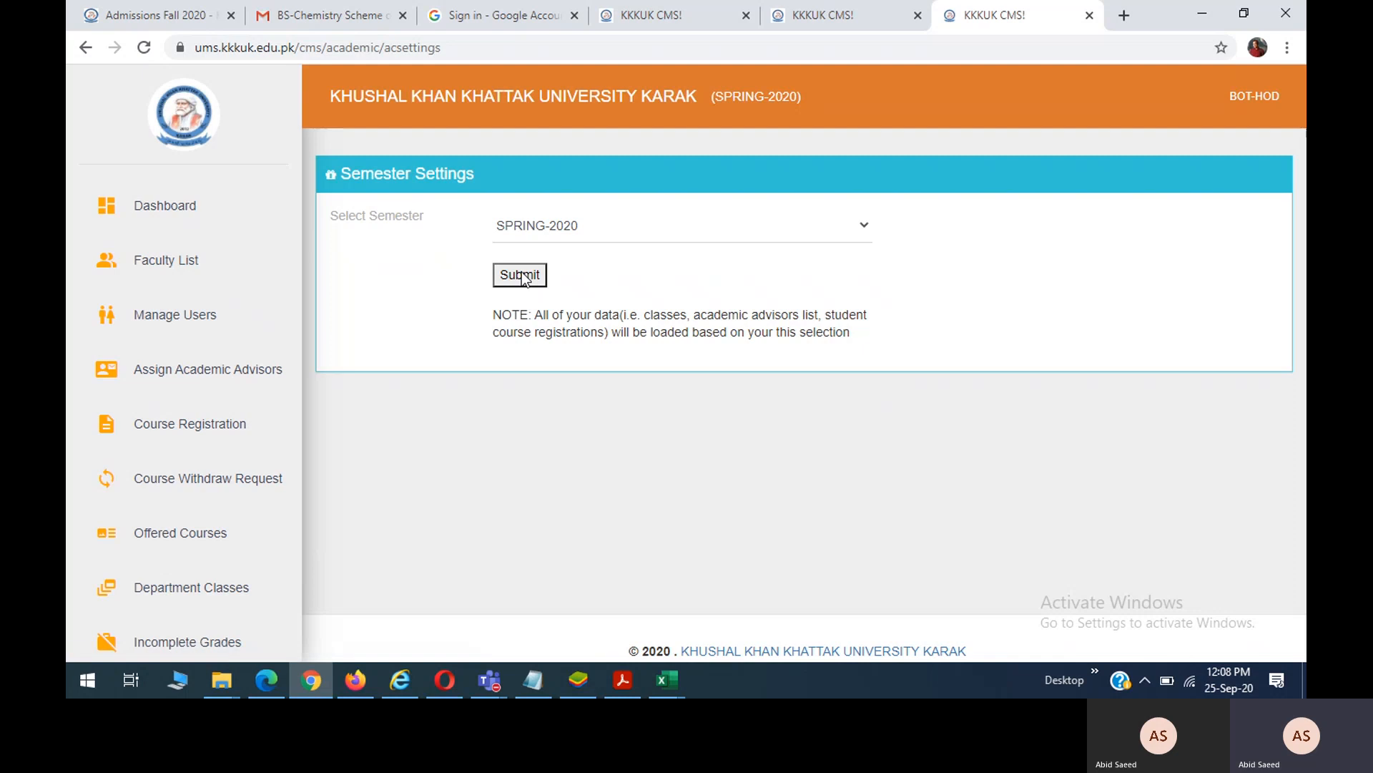
{"action": "left_click_drag", "start_coordinate": [802, 100], "coordinate": [700, 107]}
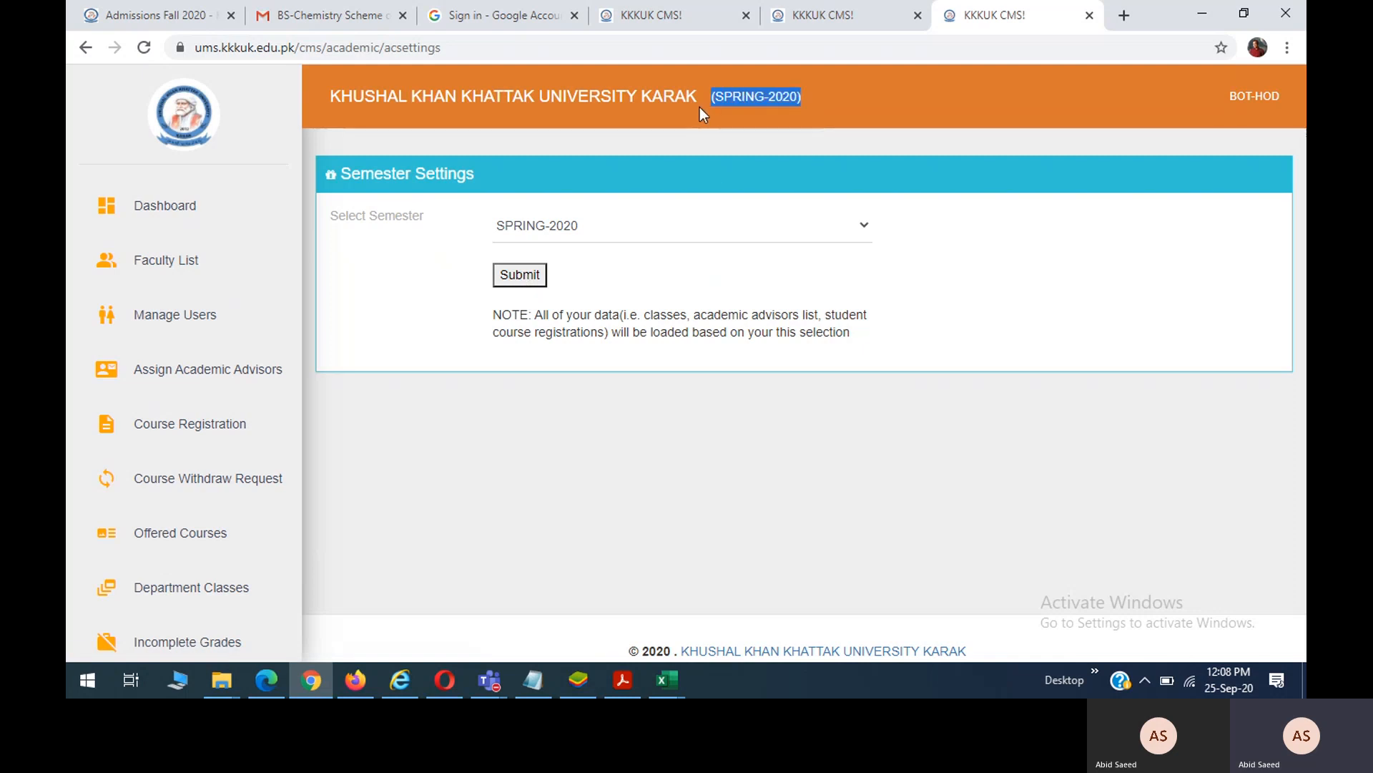
{"action": "left_click", "coordinate": [183, 603]}
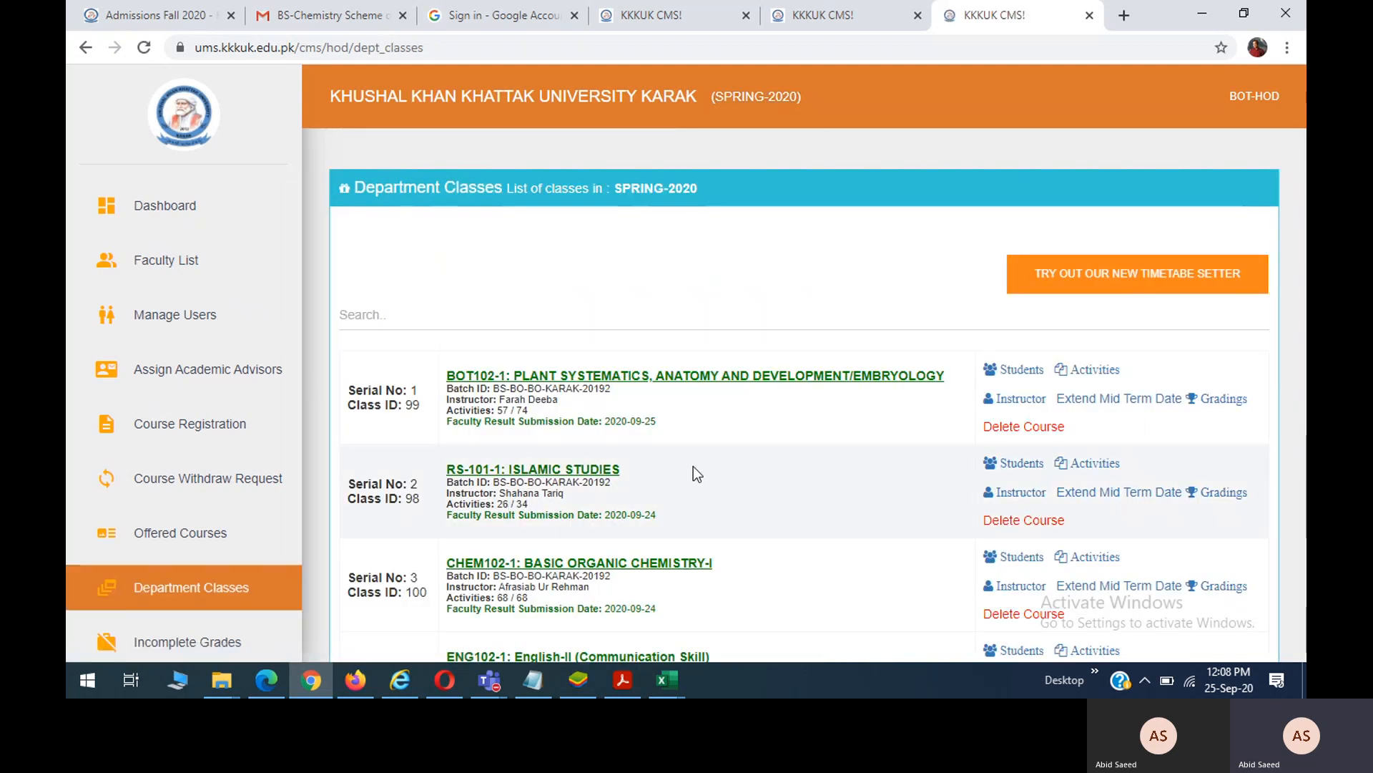
Open Gradings for ENG102-1: English-II (Communication Skill) from the Spring-2020 class list.
{"action": "scroll", "coordinate": [693, 465], "scroll_direction": "down", "scroll_amount": 4}
{"action": "scroll", "coordinate": [693, 465], "scroll_direction": "down", "scroll_amount": 1}
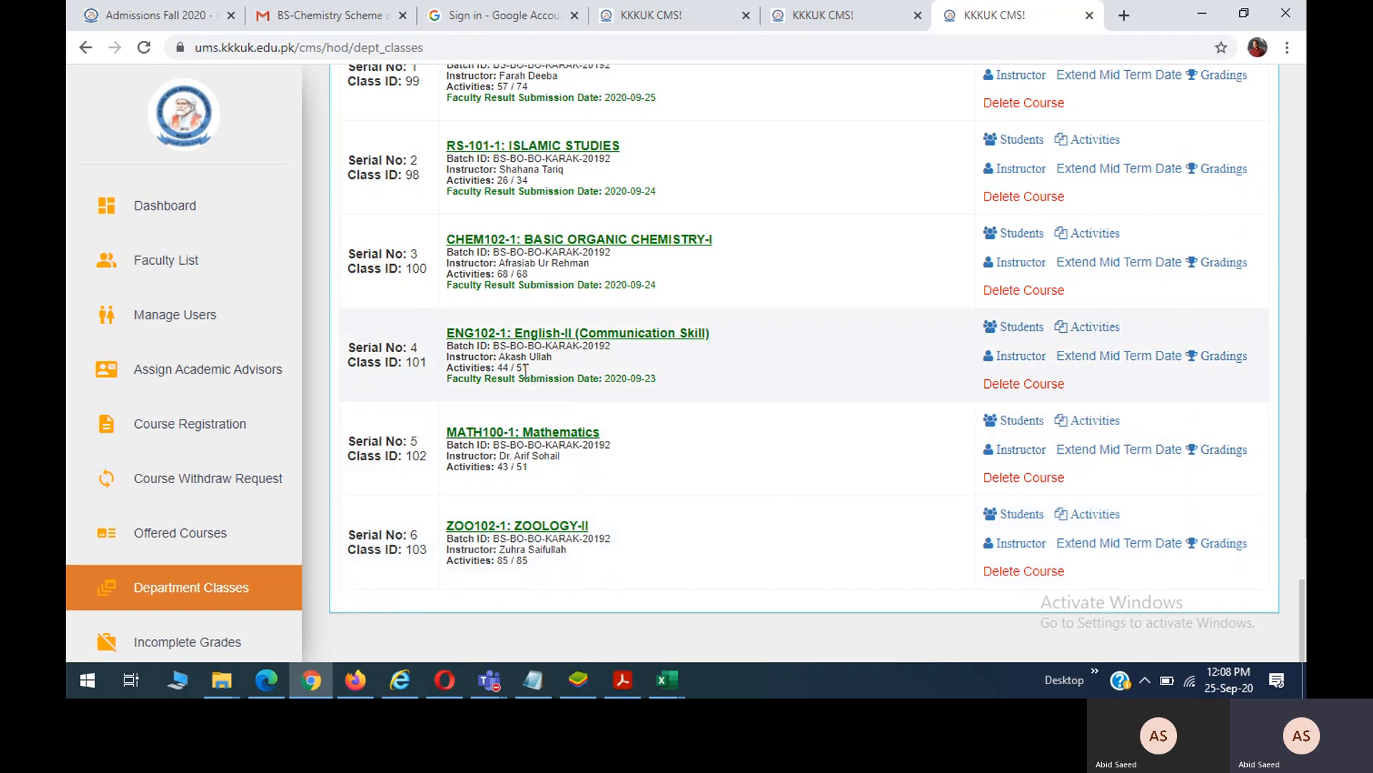
{"action": "scroll", "coordinate": [740, 374], "scroll_direction": "up", "scroll_amount": 1}
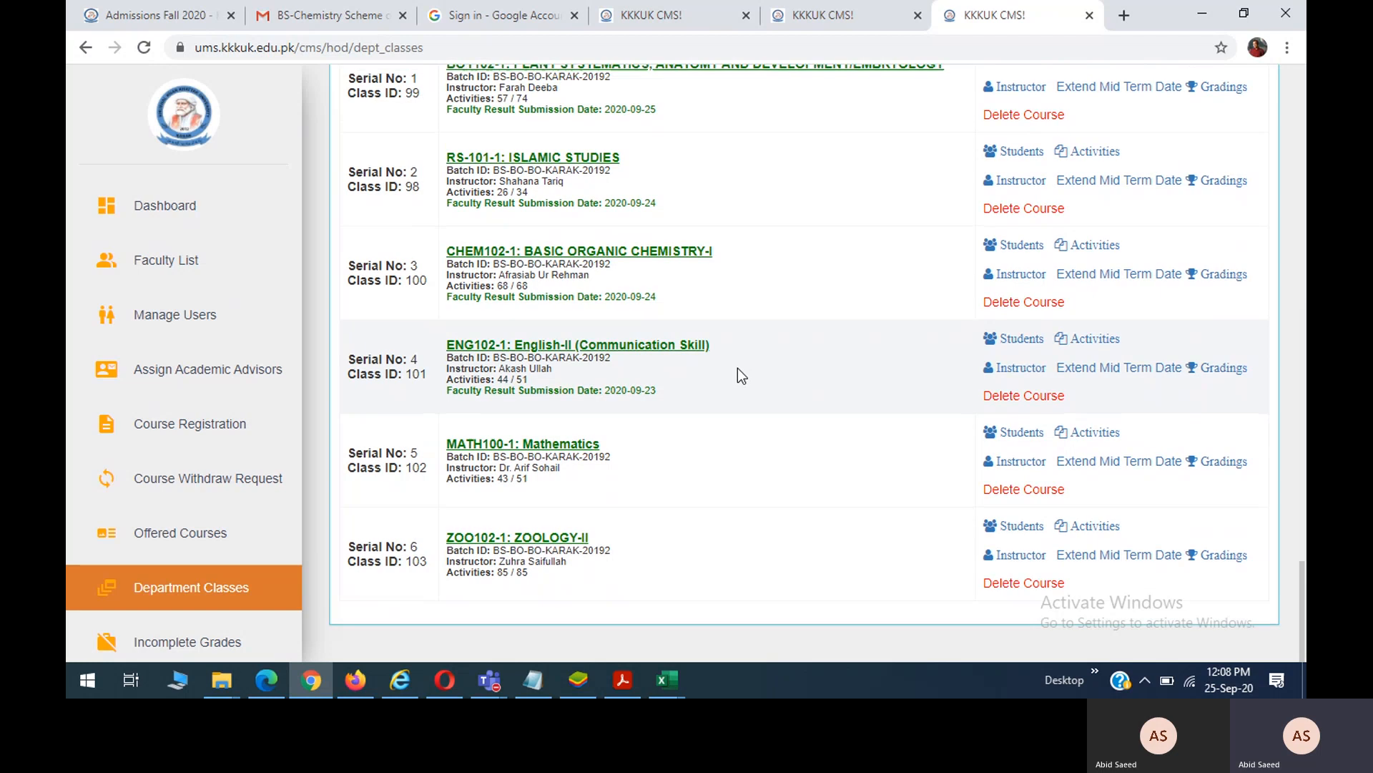
{"action": "scroll", "coordinate": [736, 368], "scroll_direction": "up", "scroll_amount": 1}
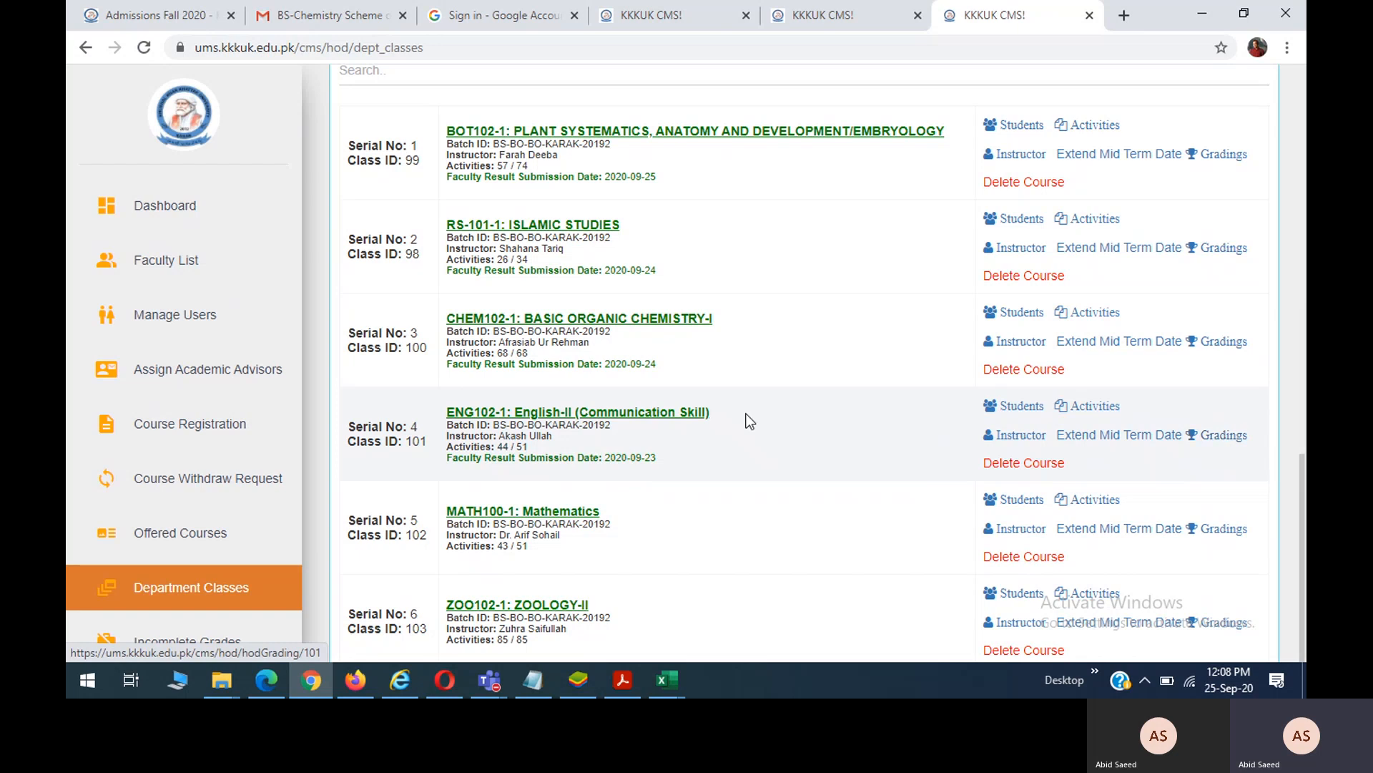
{"action": "scroll", "coordinate": [745, 420], "scroll_direction": "down", "scroll_amount": 3}
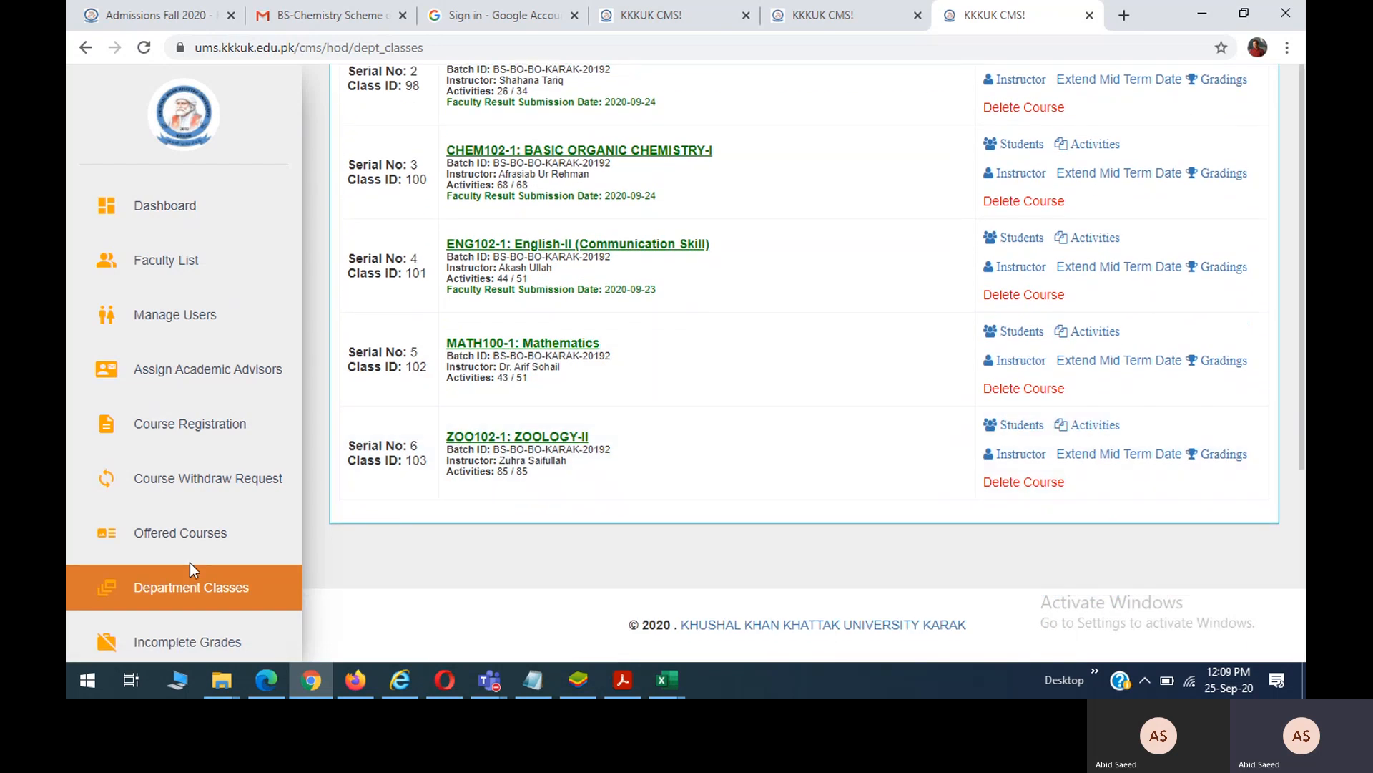
{"action": "scroll", "coordinate": [191, 562], "scroll_direction": "down", "scroll_amount": 3}
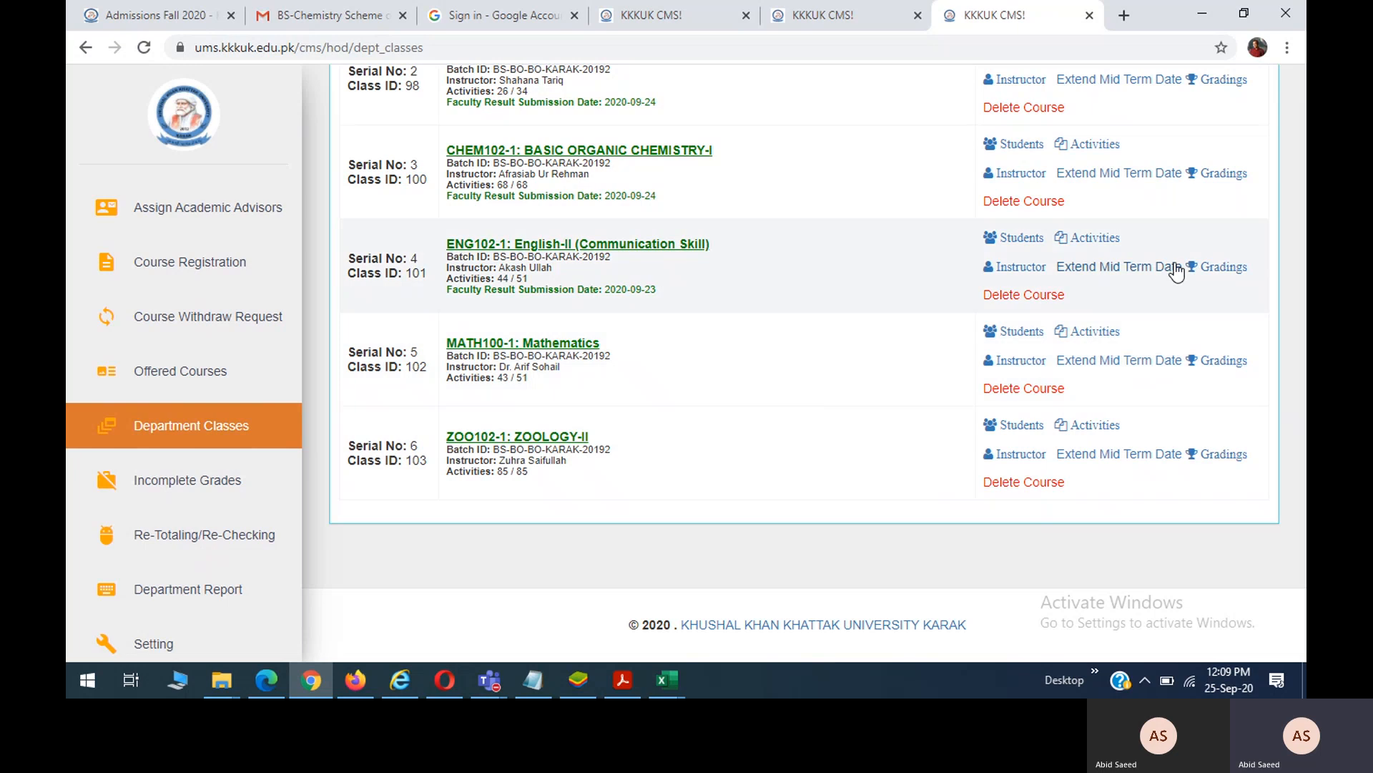
{"action": "left_click", "coordinate": [1224, 274]}
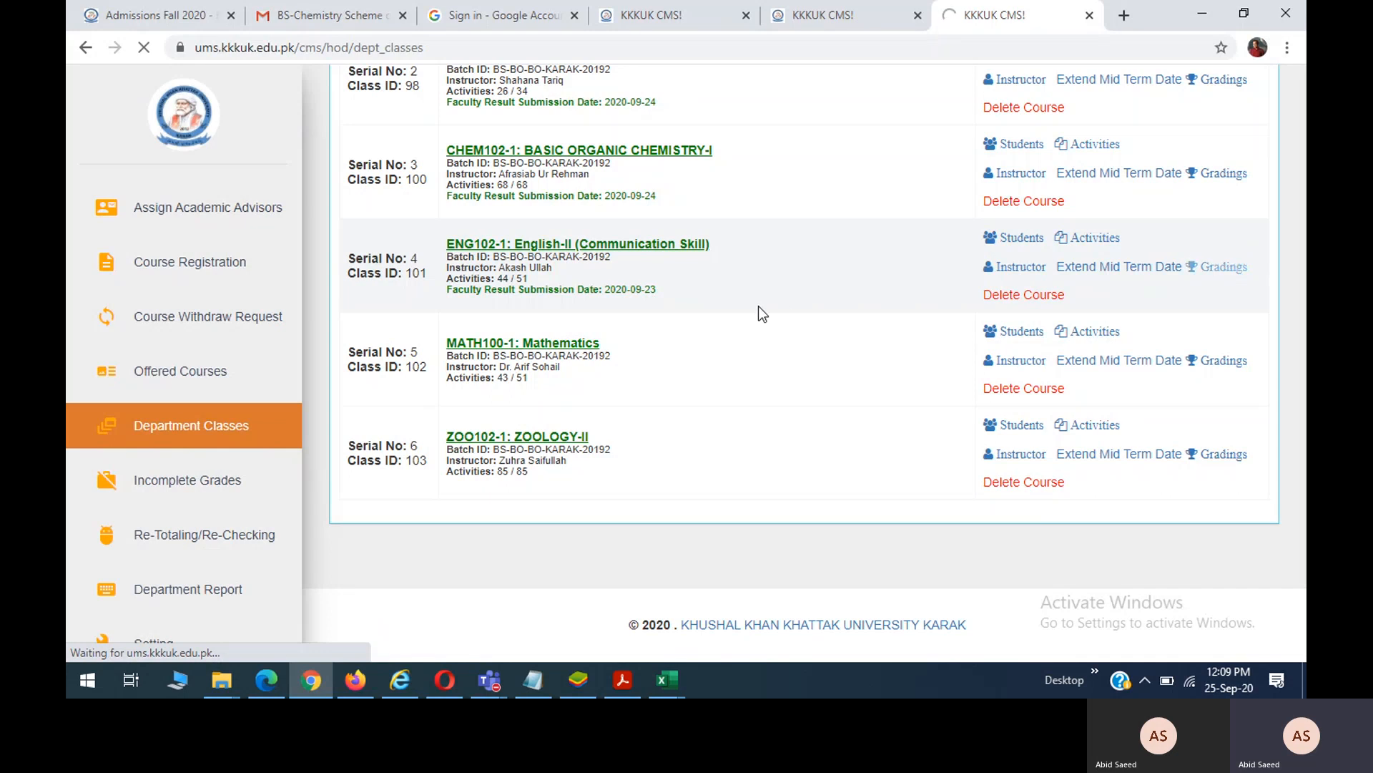
{"action": "scroll", "coordinate": [760, 308], "scroll_direction": "up", "scroll_amount": 2}
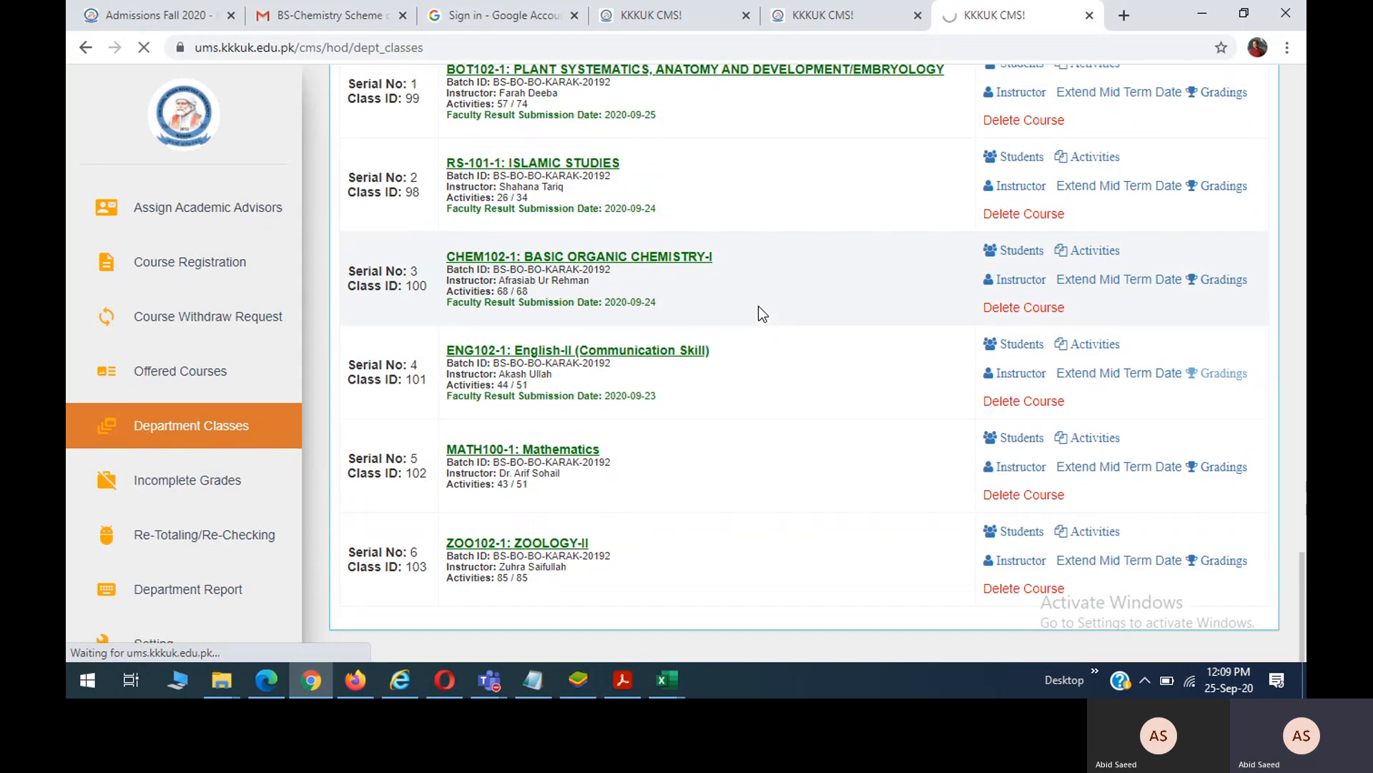
{"action": "scroll", "coordinate": [760, 307], "scroll_direction": "down", "scroll_amount": 1}
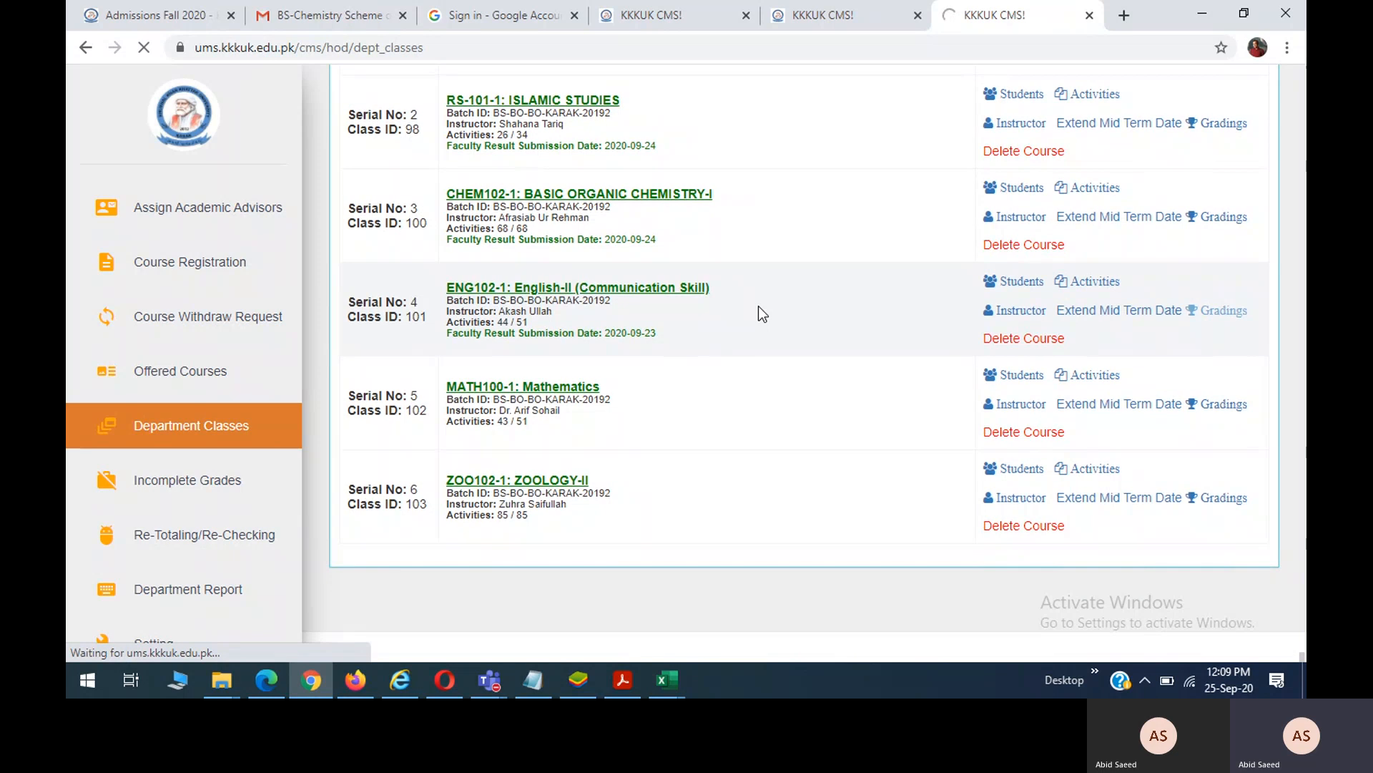
Submit and confirm the English-II final result, which fails with a foreign key constraint error.
{"action": "scroll", "coordinate": [758, 306], "scroll_direction": "down", "scroll_amount": 1}
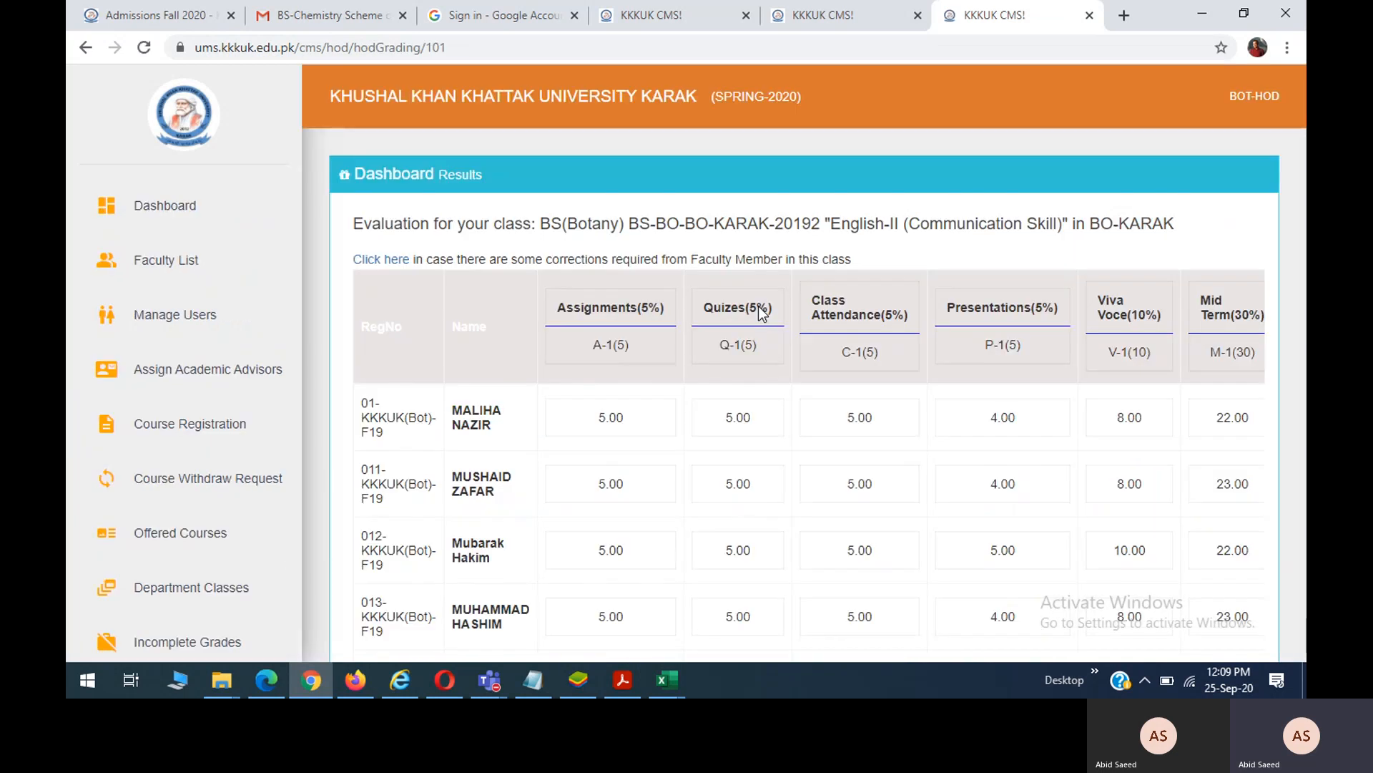
{"action": "scroll", "coordinate": [760, 313], "scroll_direction": "down", "scroll_amount": 20}
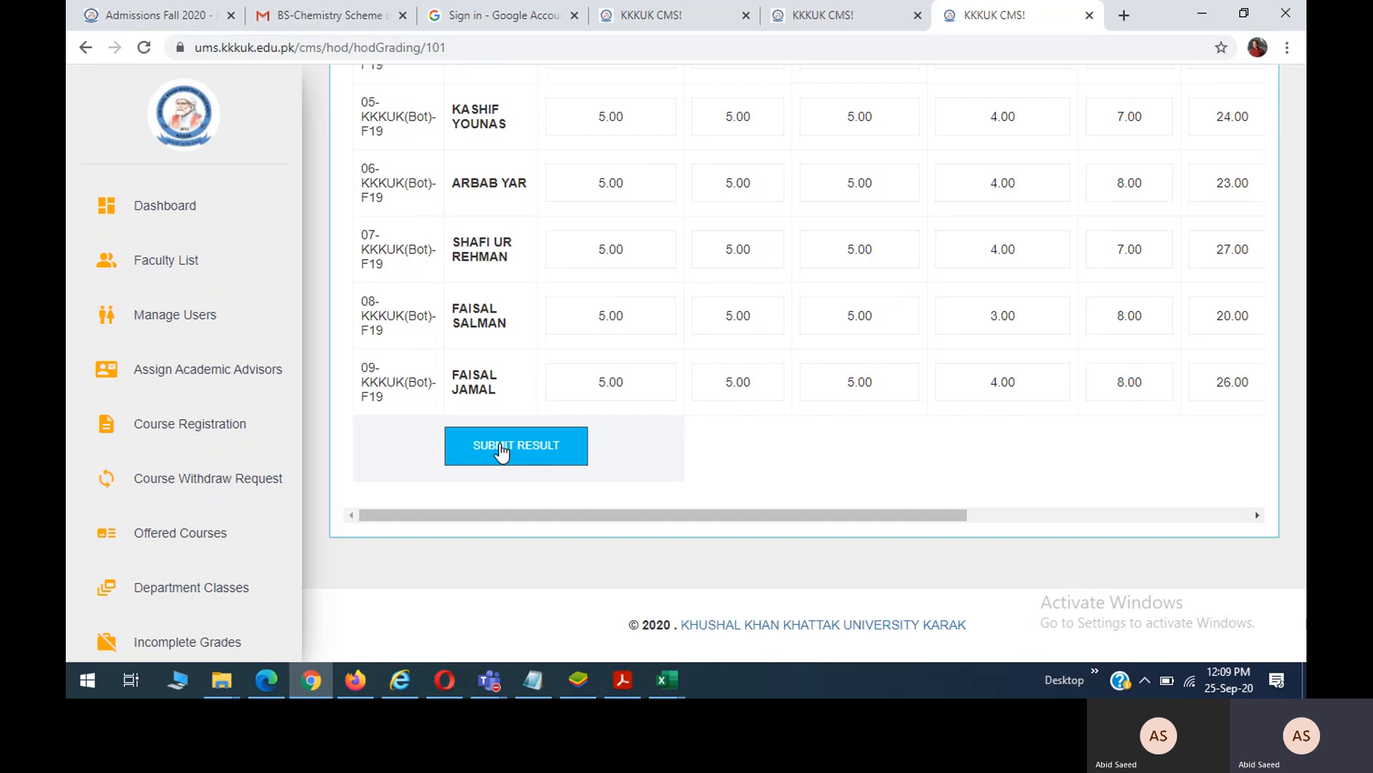
{"action": "left_click", "coordinate": [502, 451]}
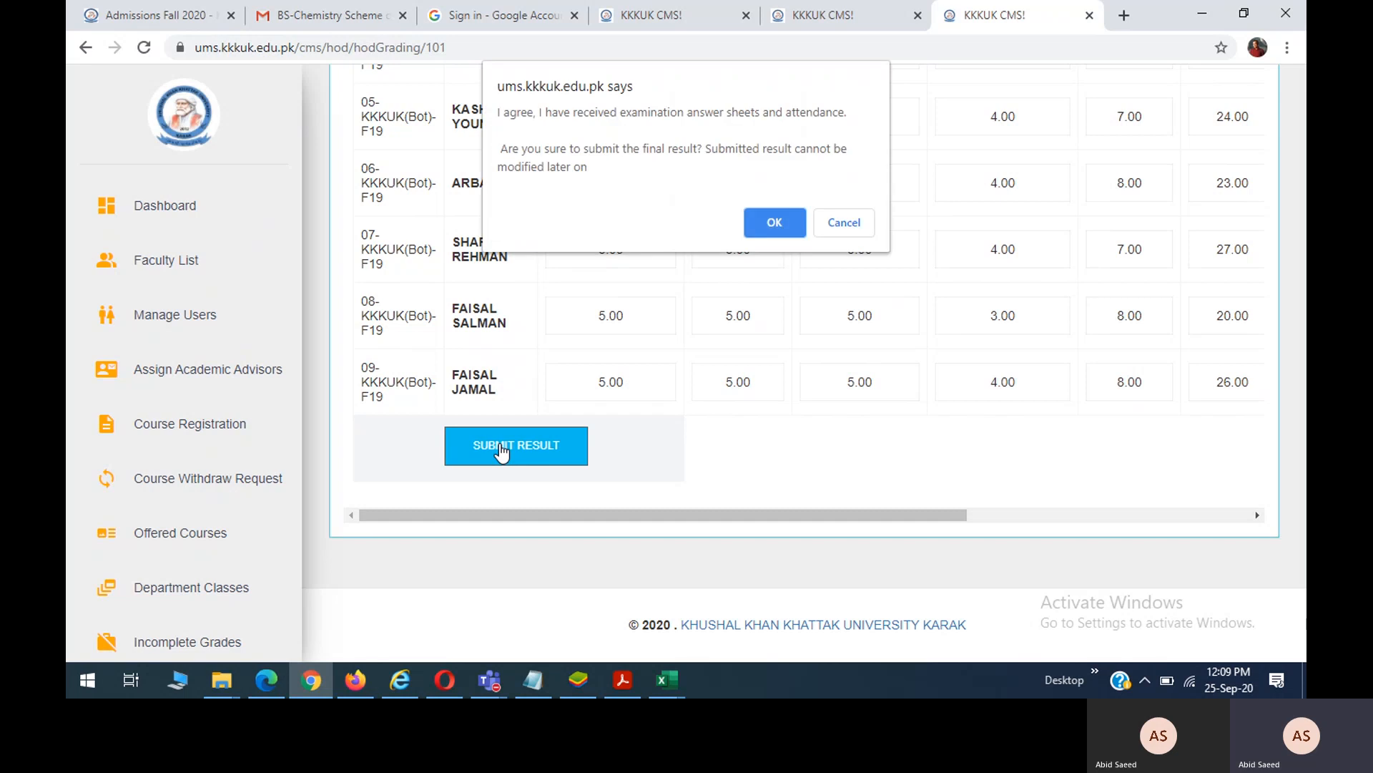
{"action": "left_click", "coordinate": [757, 232]}
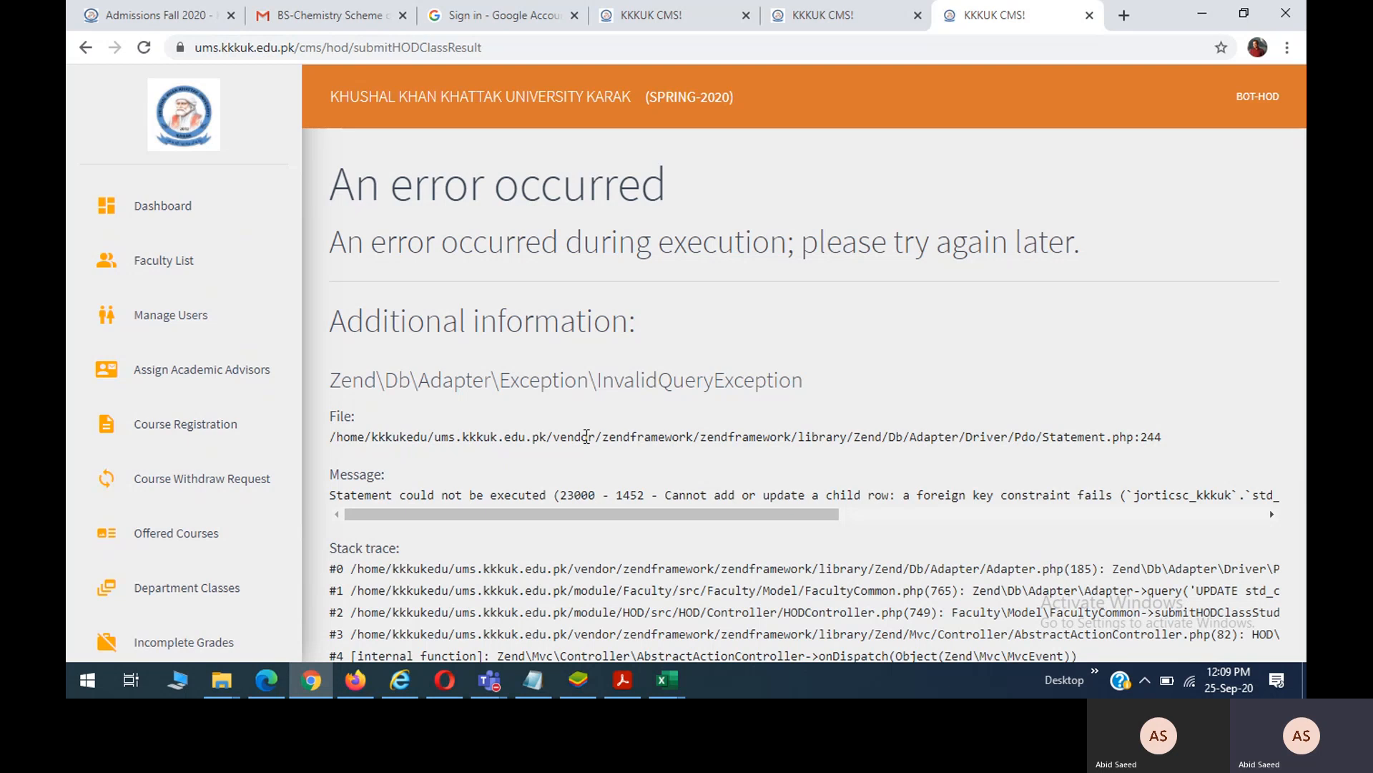
Leave the error page and return to the SPRING-2020 Department Classes list.
{"action": "scroll", "coordinate": [546, 462], "scroll_direction": "down", "scroll_amount": 3}
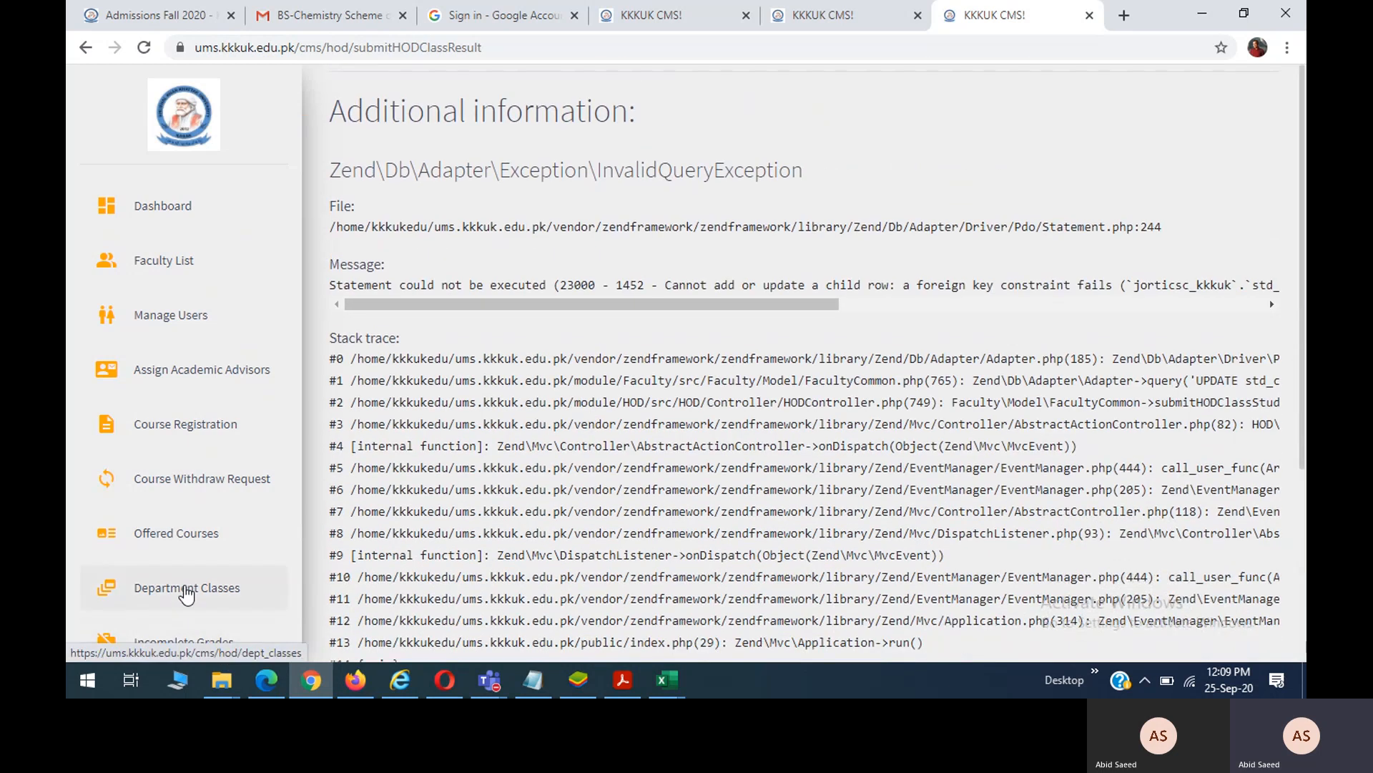
{"action": "left_click", "coordinate": [183, 591]}
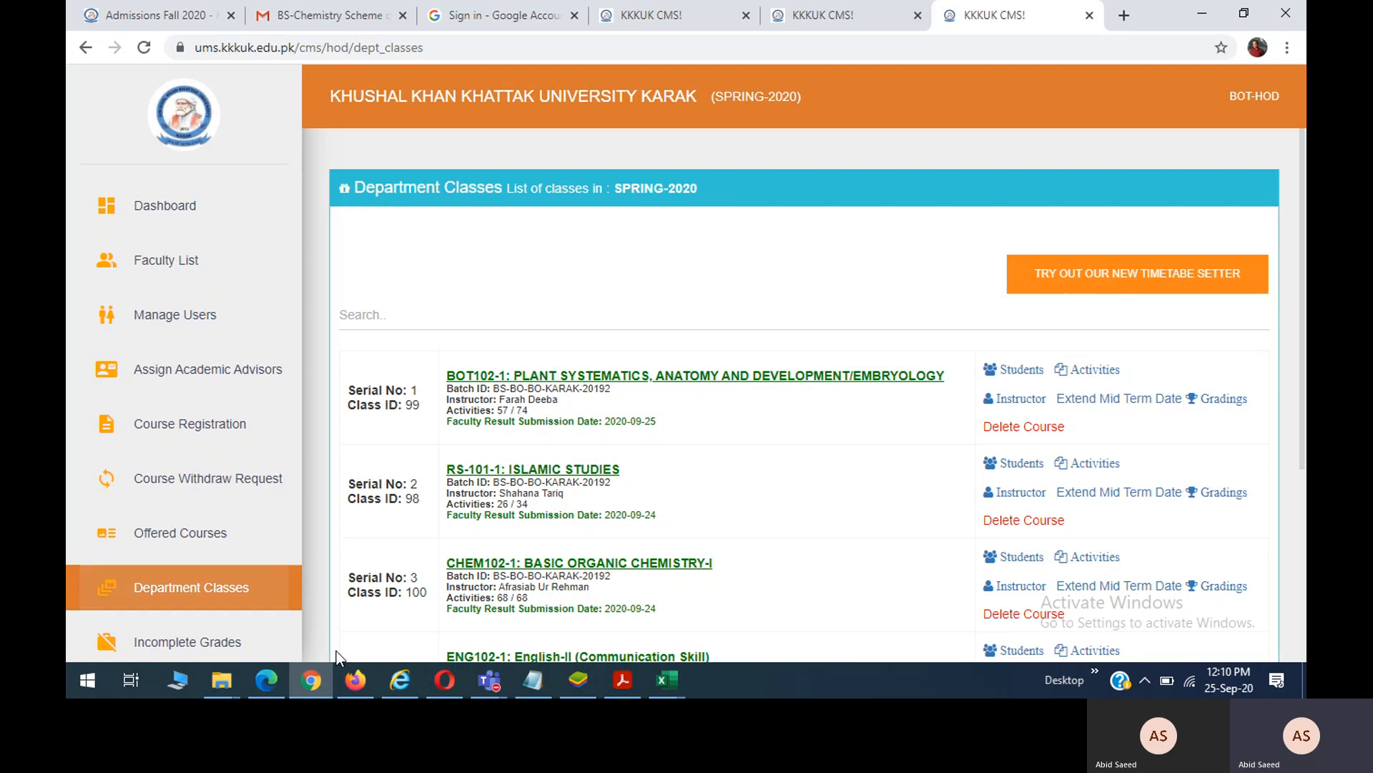
Open the BOT-HOD account dropdown showing Reset Password and Logout.
{"action": "scroll", "coordinate": [223, 548], "scroll_direction": "down", "scroll_amount": 2}
{"action": "scroll", "coordinate": [225, 550], "scroll_direction": "down", "scroll_amount": 1}
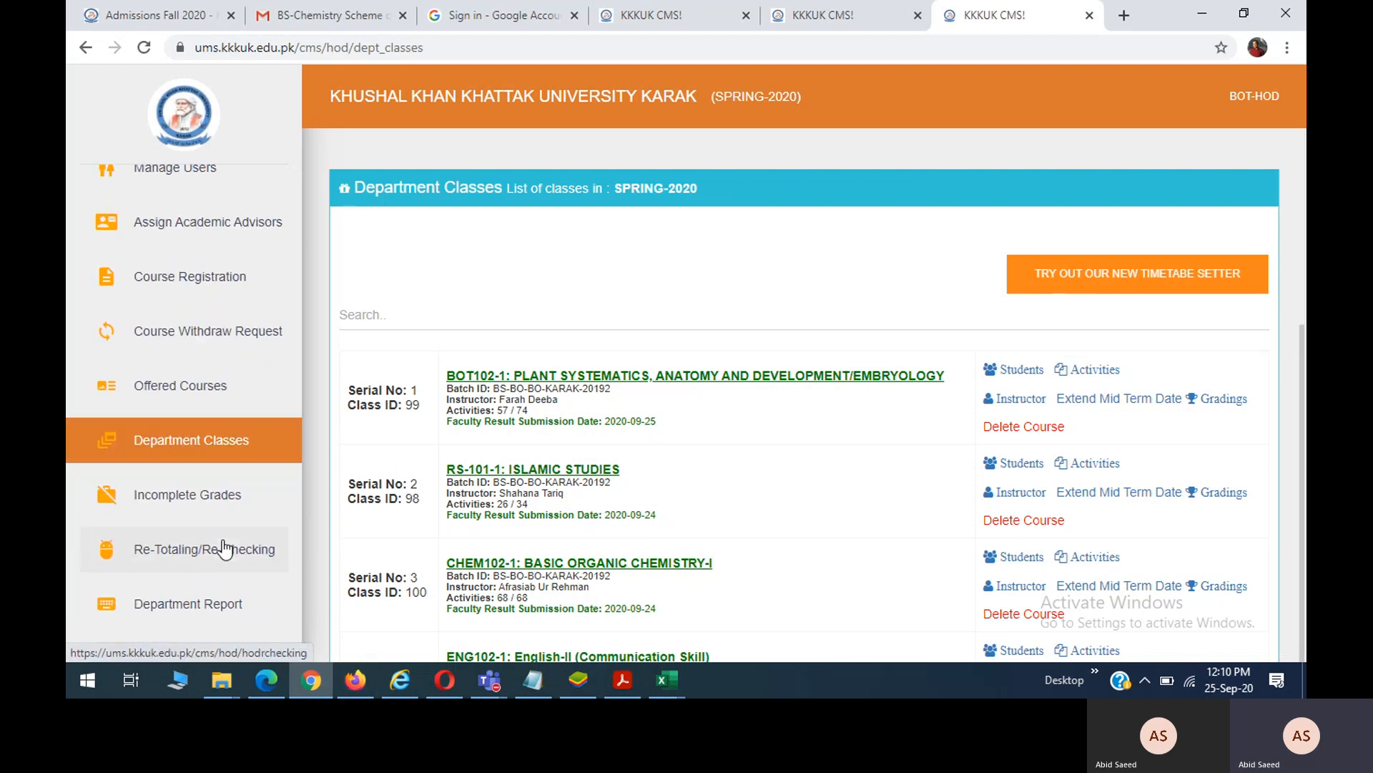
{"action": "scroll", "coordinate": [233, 486], "scroll_direction": "up", "scroll_amount": 1}
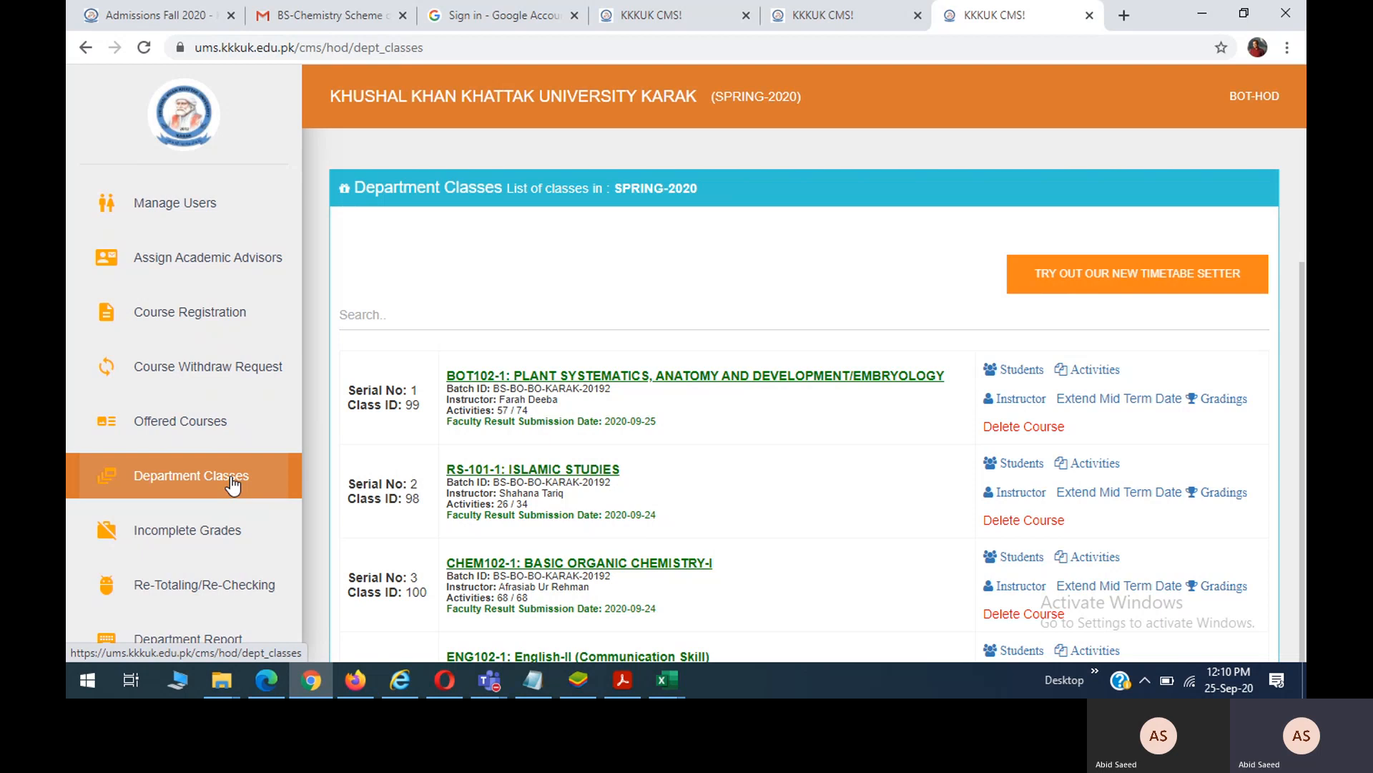
{"action": "left_click", "coordinate": [1238, 109]}
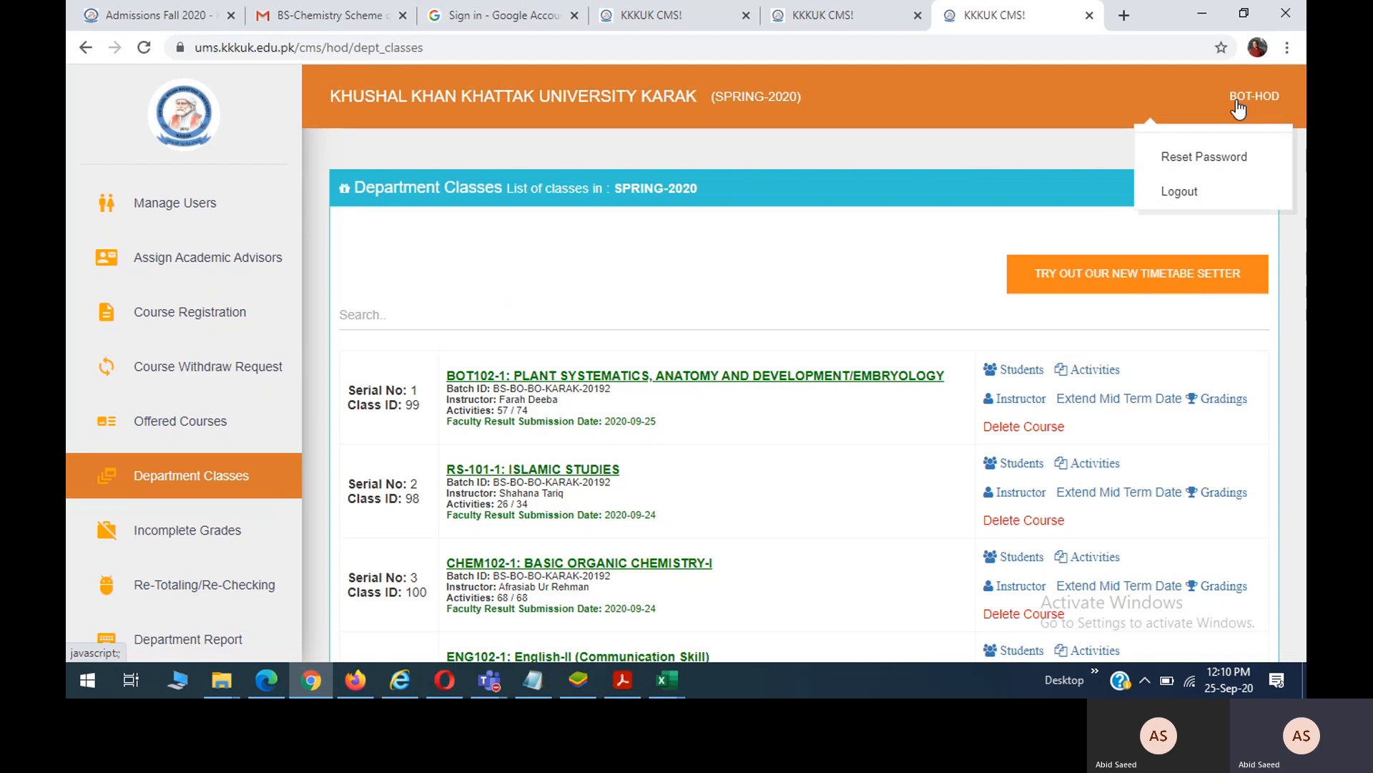
View the Reset Password form, then go back to the Department Classes list.
{"action": "left_click", "coordinate": [1205, 172]}
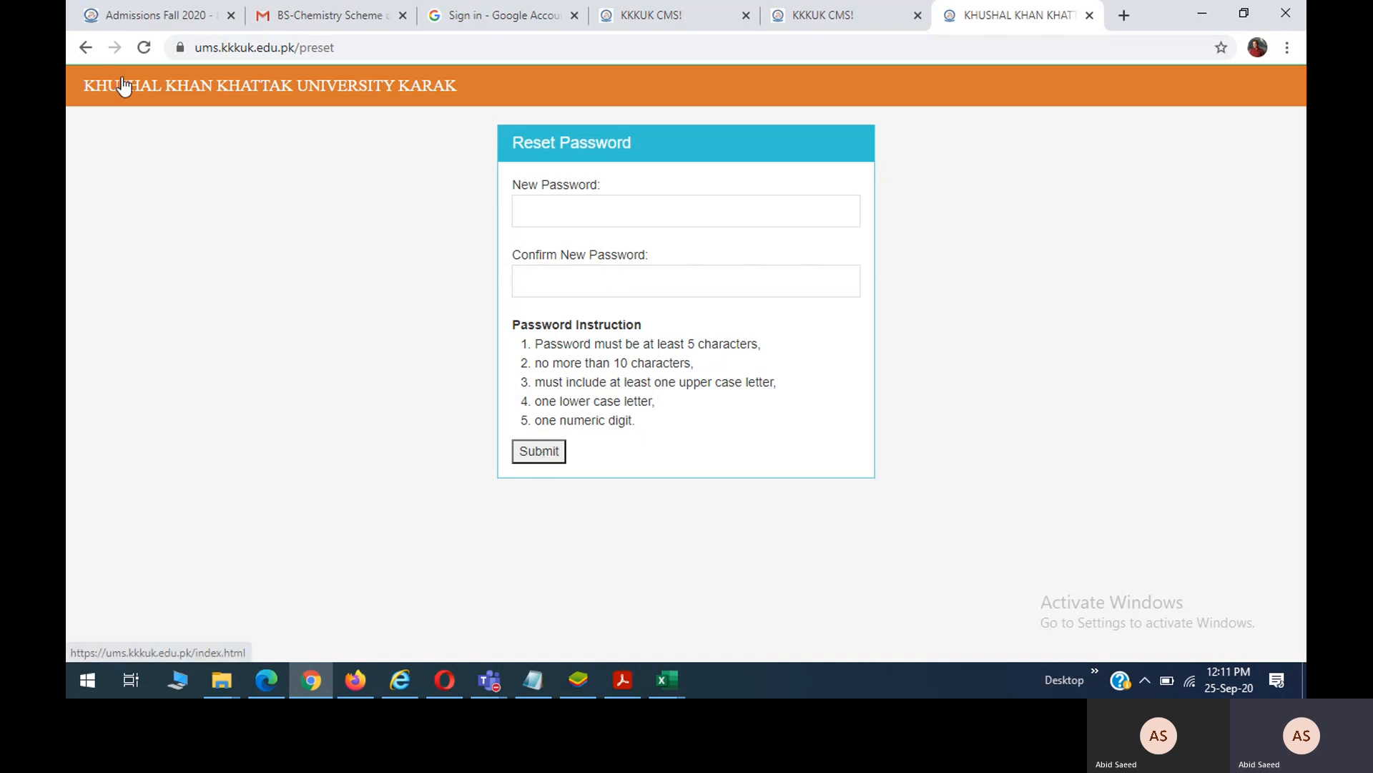
{"action": "left_click", "coordinate": [84, 48]}
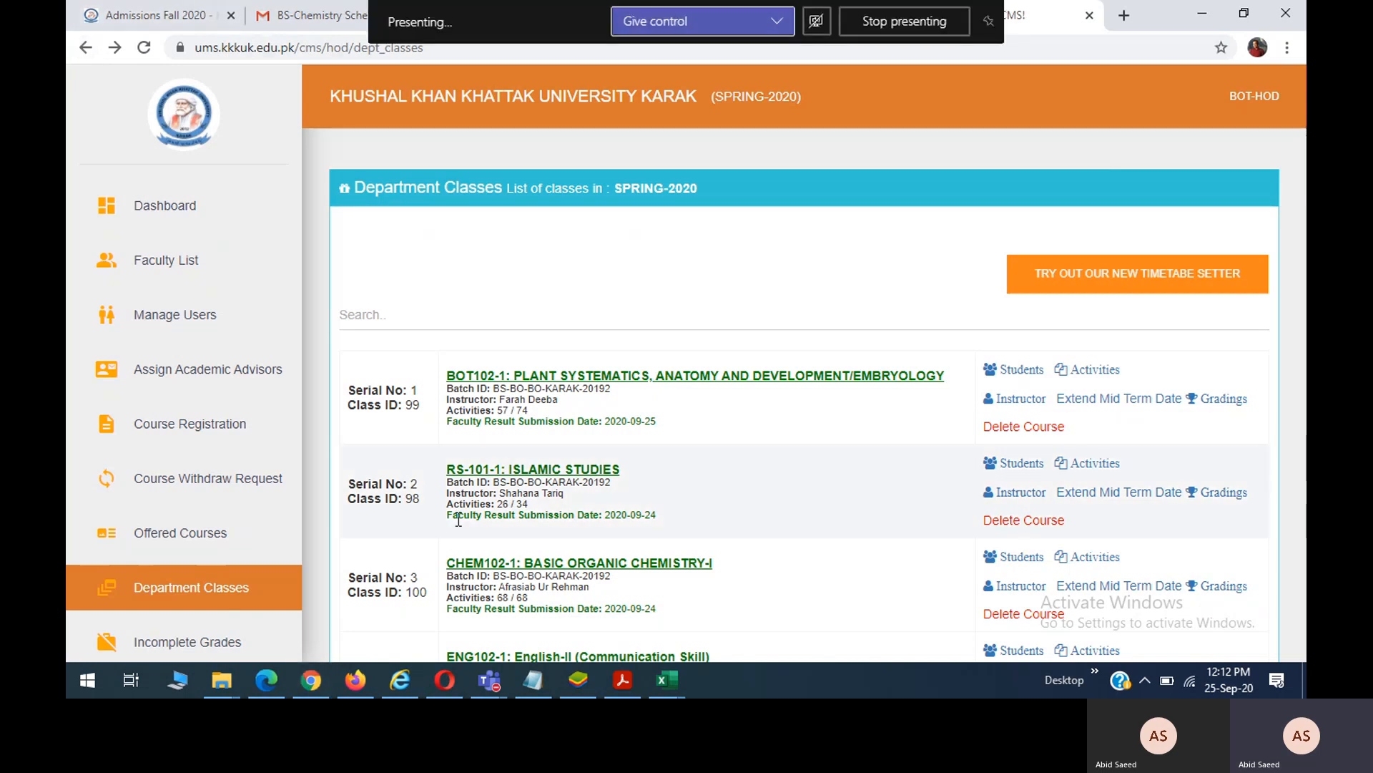
Bring the Teams meeting window to the front and show its More actions list.
{"action": "left_click", "coordinate": [496, 682]}
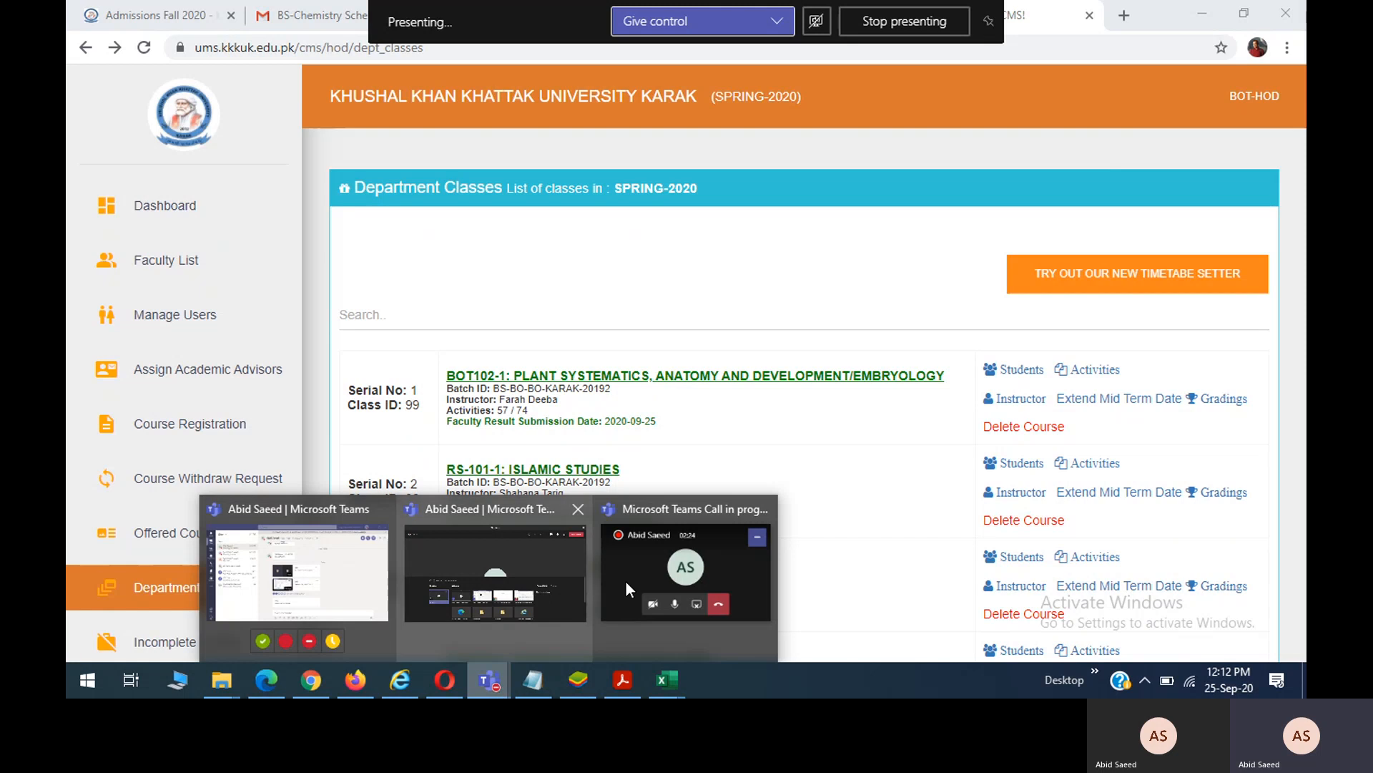
{"action": "mouse_move", "coordinate": [647, 555]}
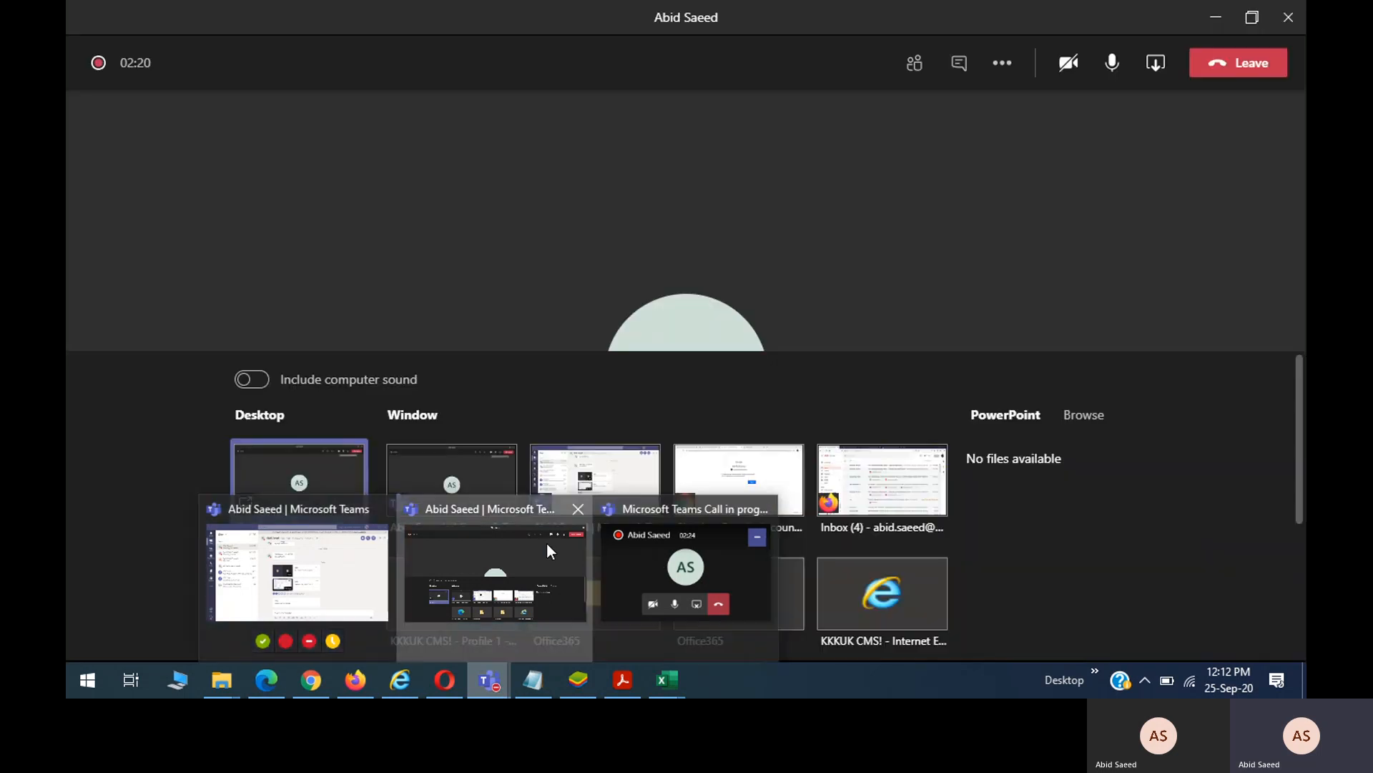
{"action": "left_click", "coordinate": [546, 542]}
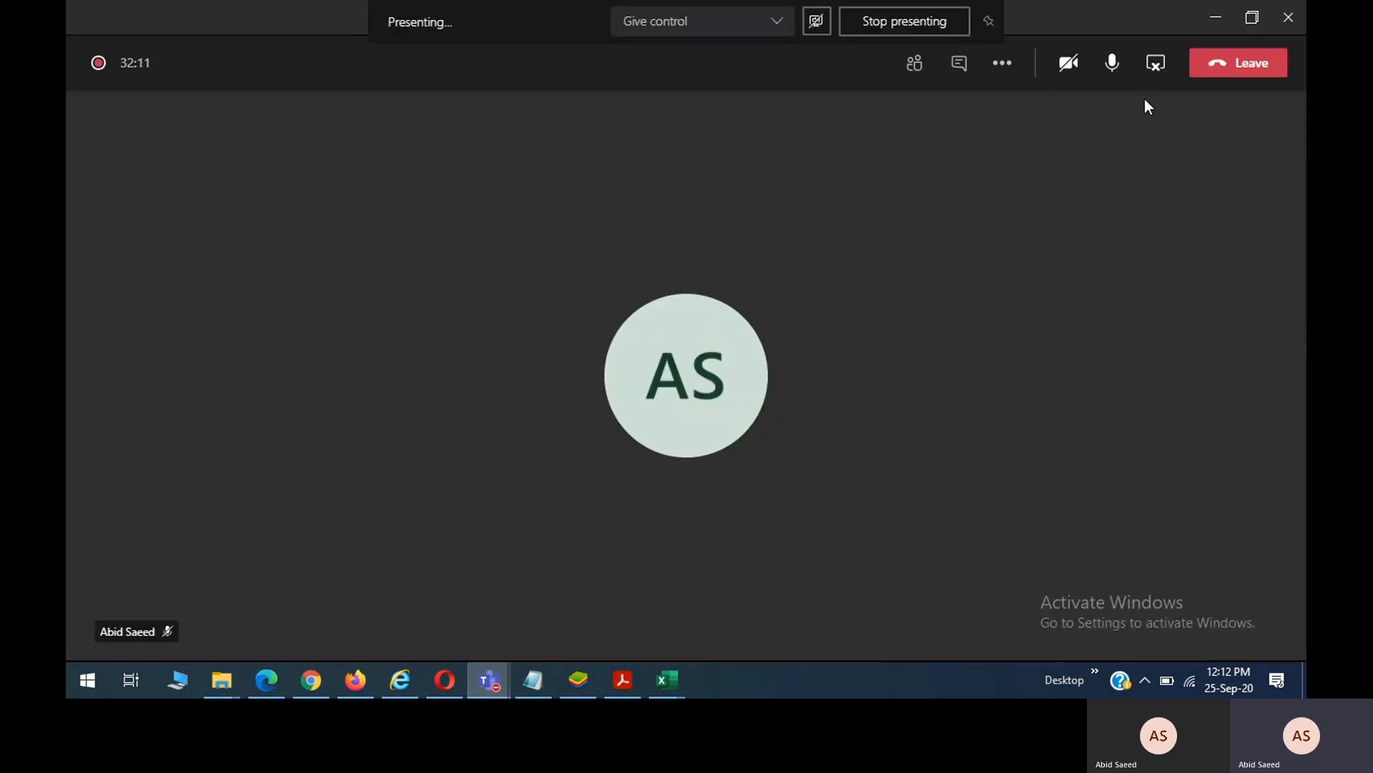
{"action": "left_click", "coordinate": [1008, 65]}
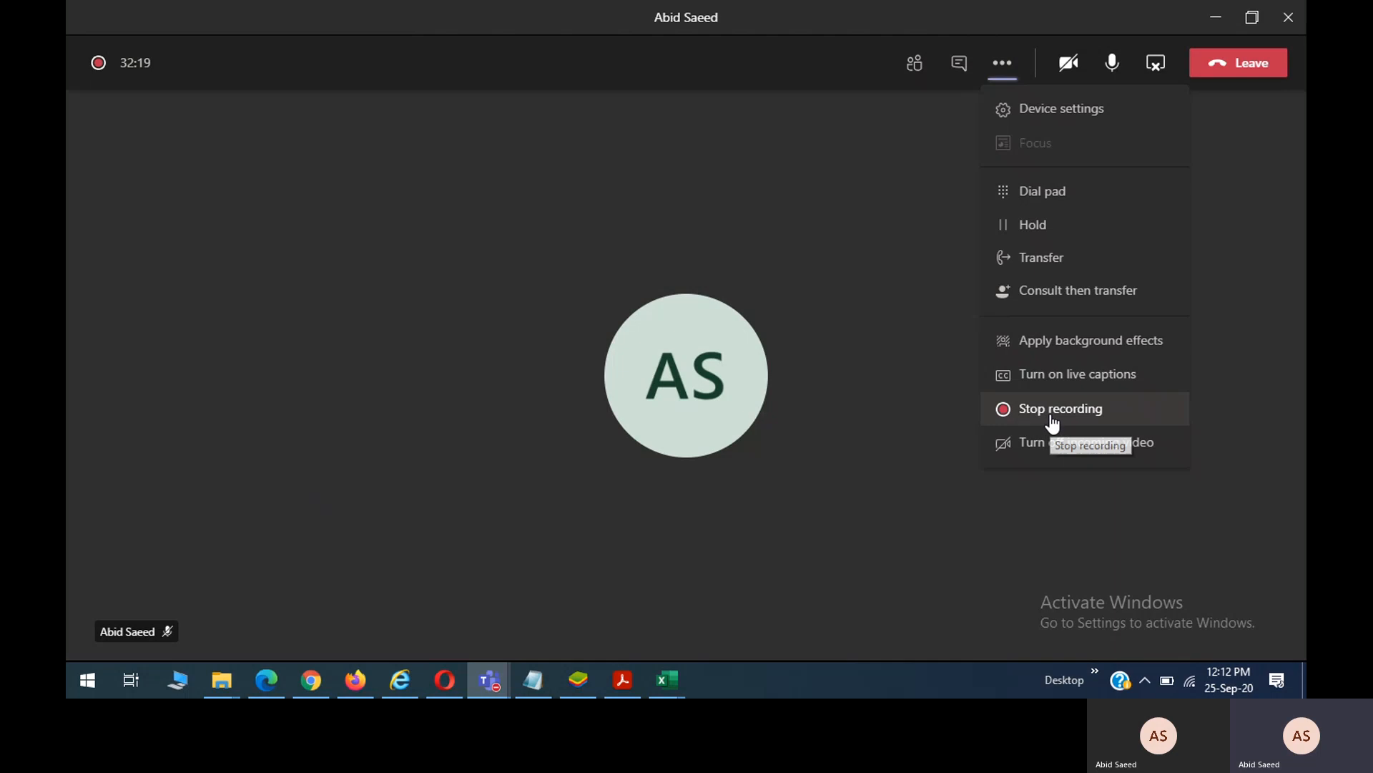